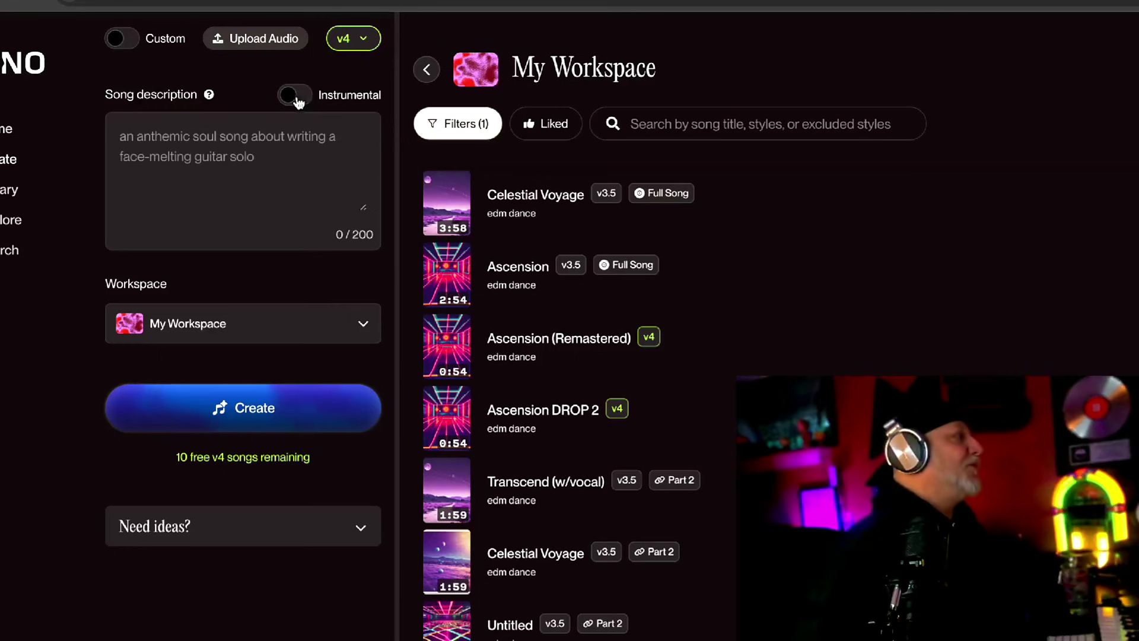
- Turn on instrumental mode and describe the song as "70 bpm trap beat with a sad vibe. add guitars and piano and 808 bass."
{"action": "left_click", "coordinate": [297, 99]}
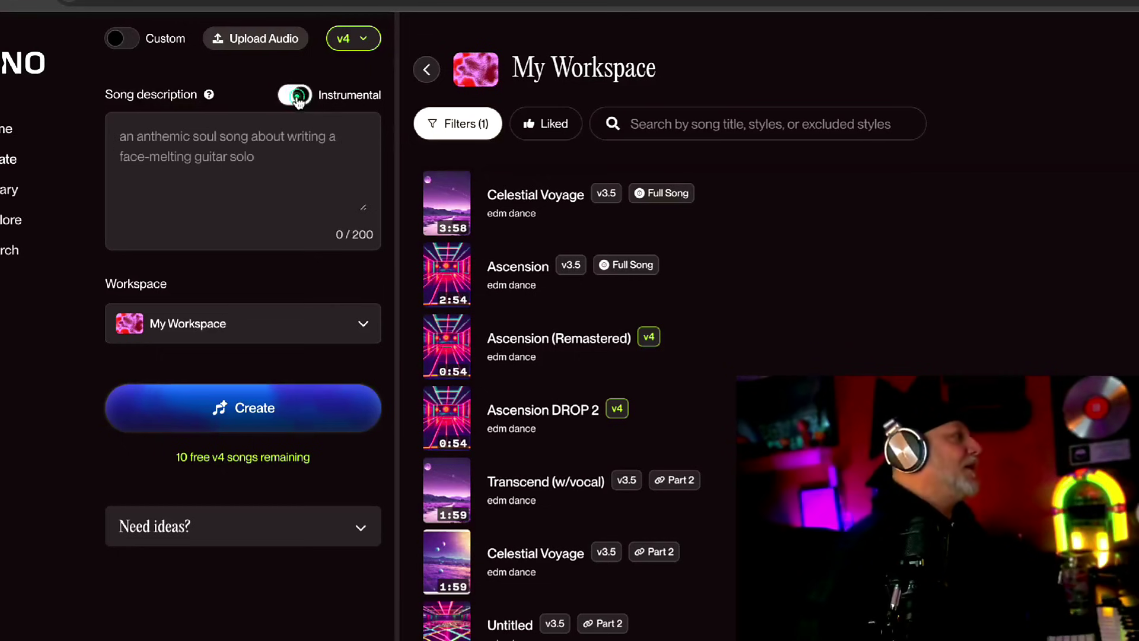
{"action": "left_click", "coordinate": [270, 149]}
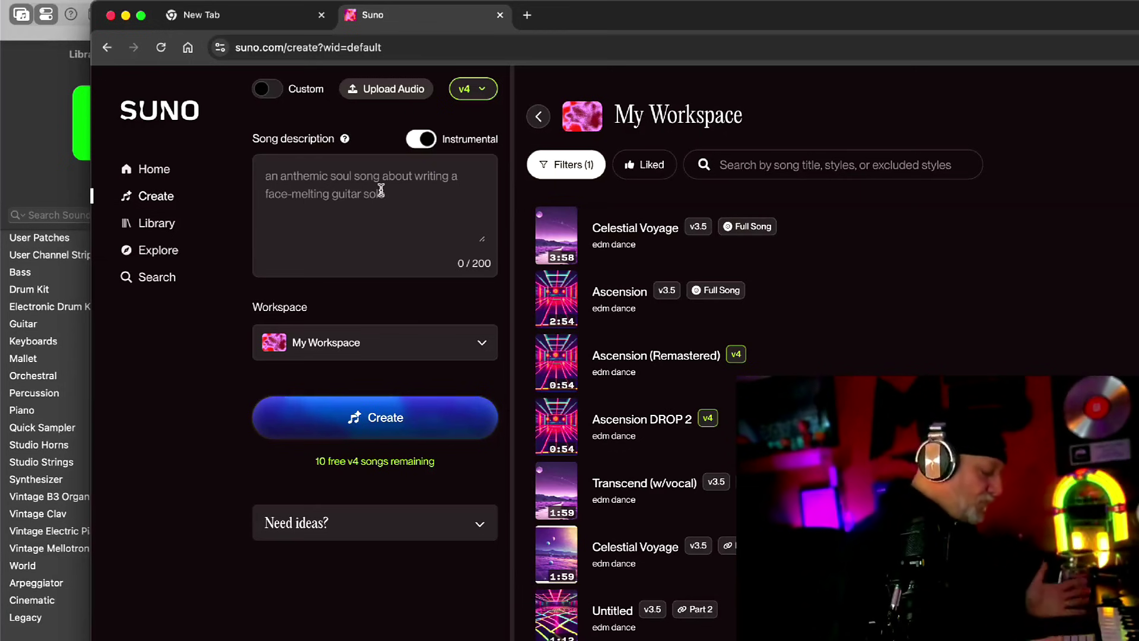
{"action": "type", "text": "70 bpm"}
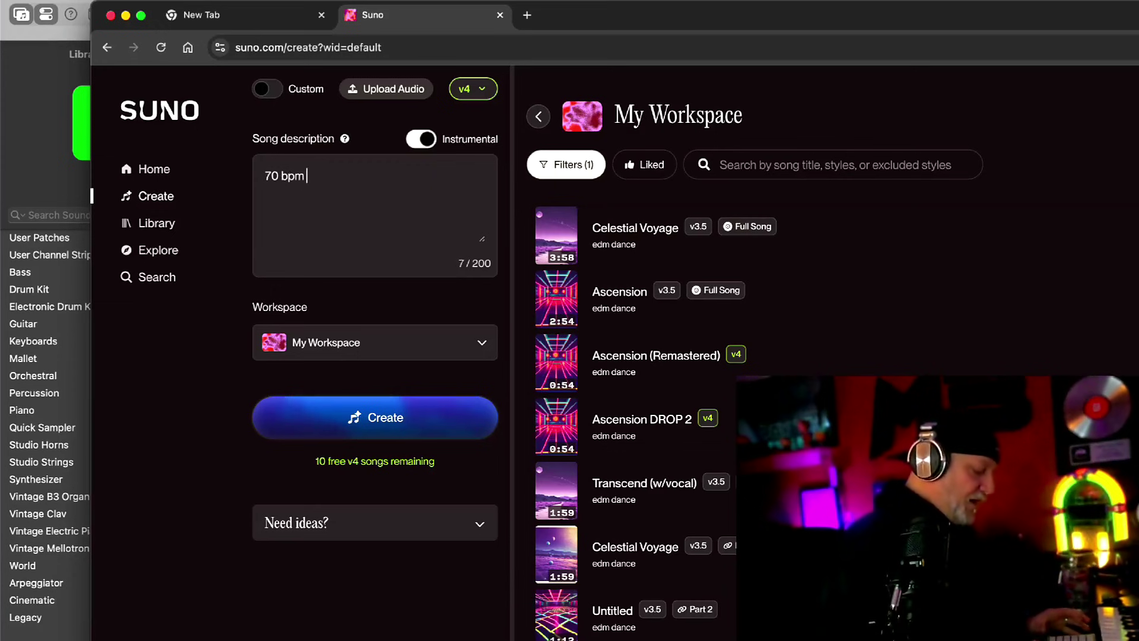
{"action": "type", "text": " trap beat"}
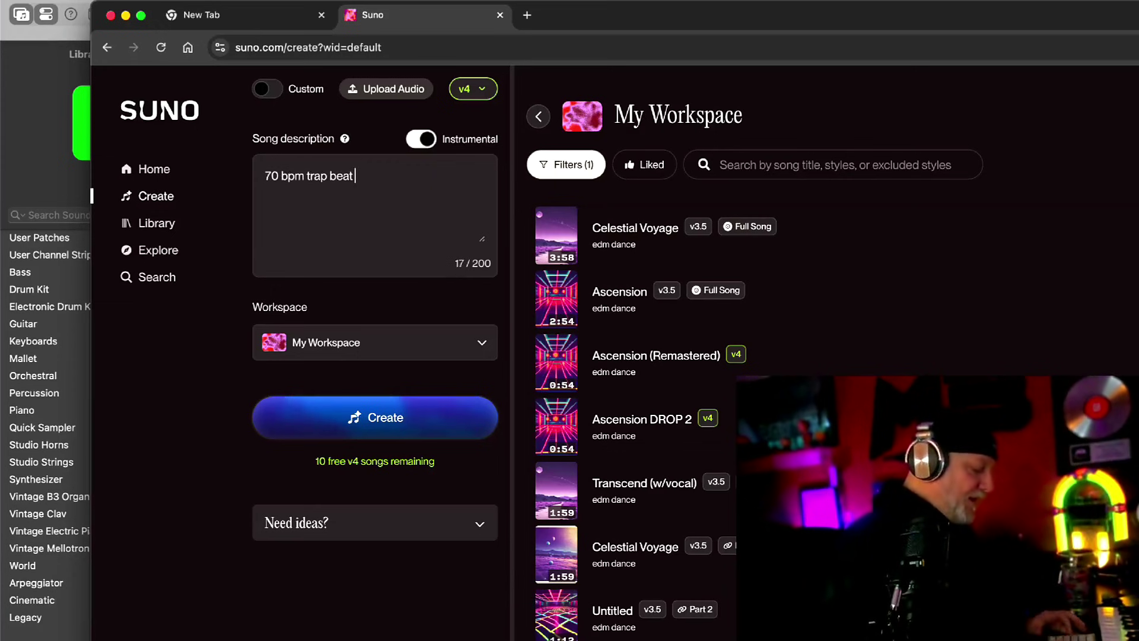
{"action": "type", "text": " with a s"}
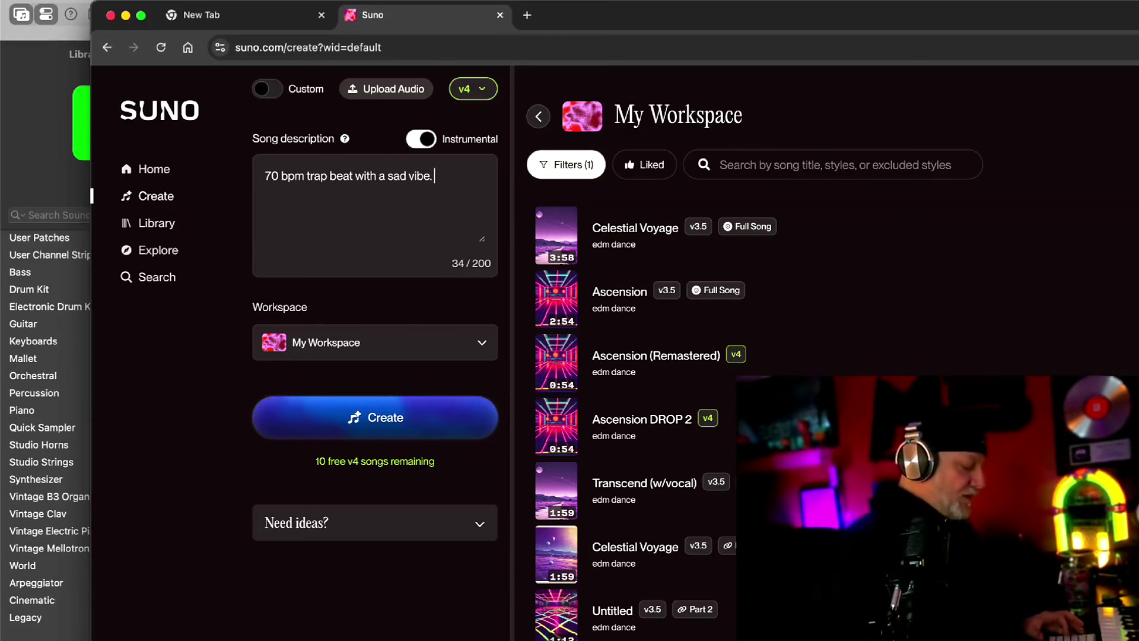
{"action": "type", "text": "ad vibe. add guitars and piano"}
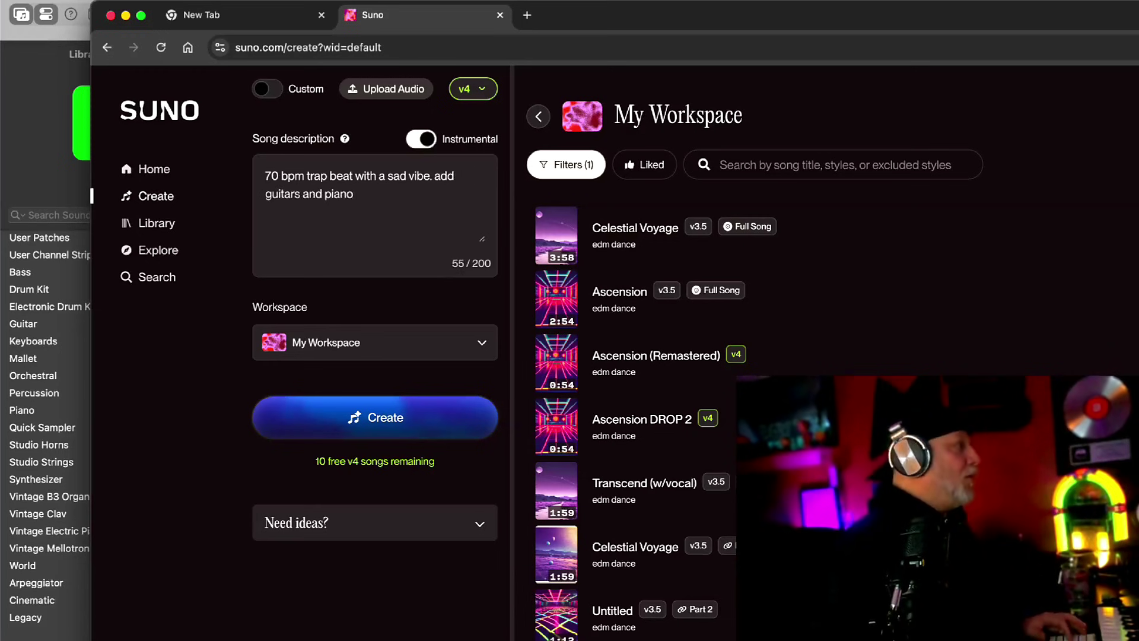
{"action": "type", "text": " and "}
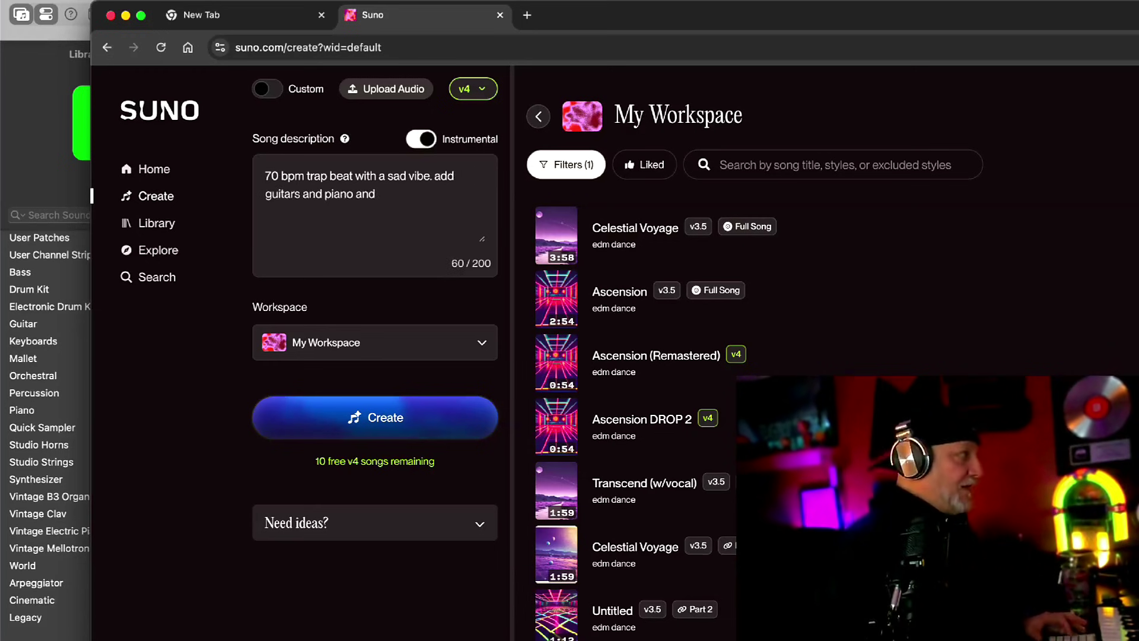
{"action": "type", "text": "808 bass."}
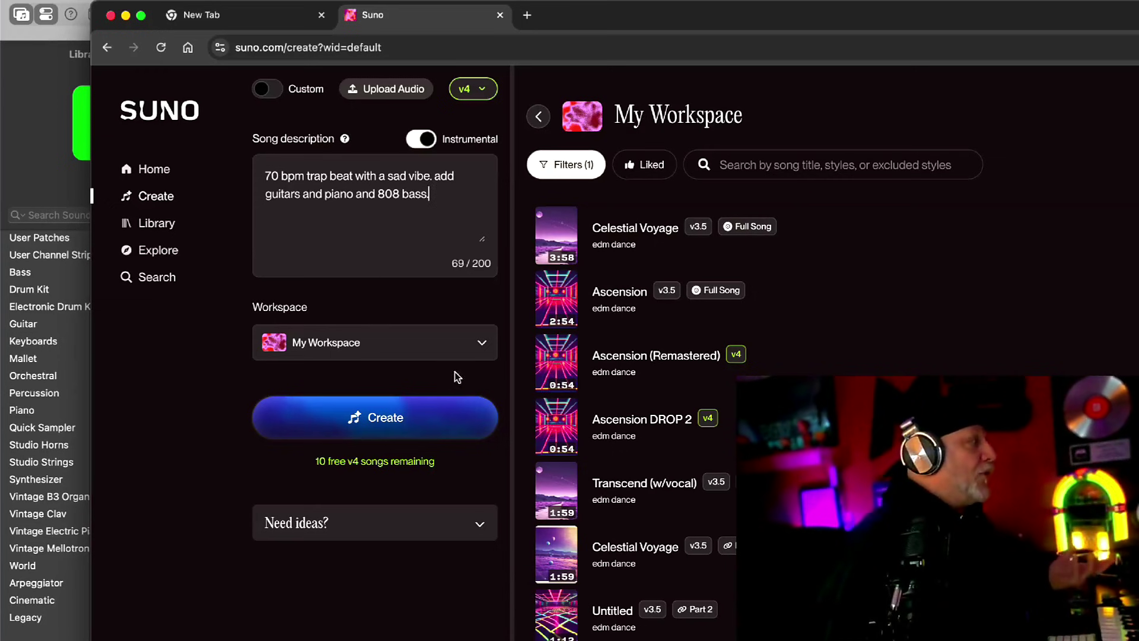
- Generate songs from the description and listen to the new results
{"action": "left_click", "coordinate": [395, 422]}
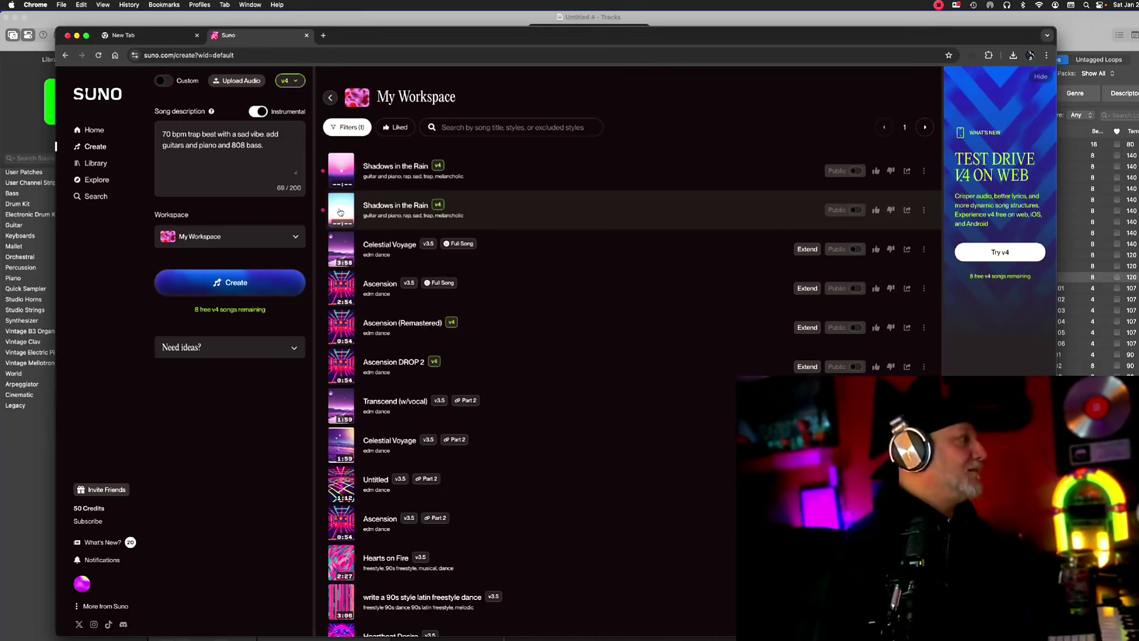
{"action": "left_click", "coordinate": [340, 212]}
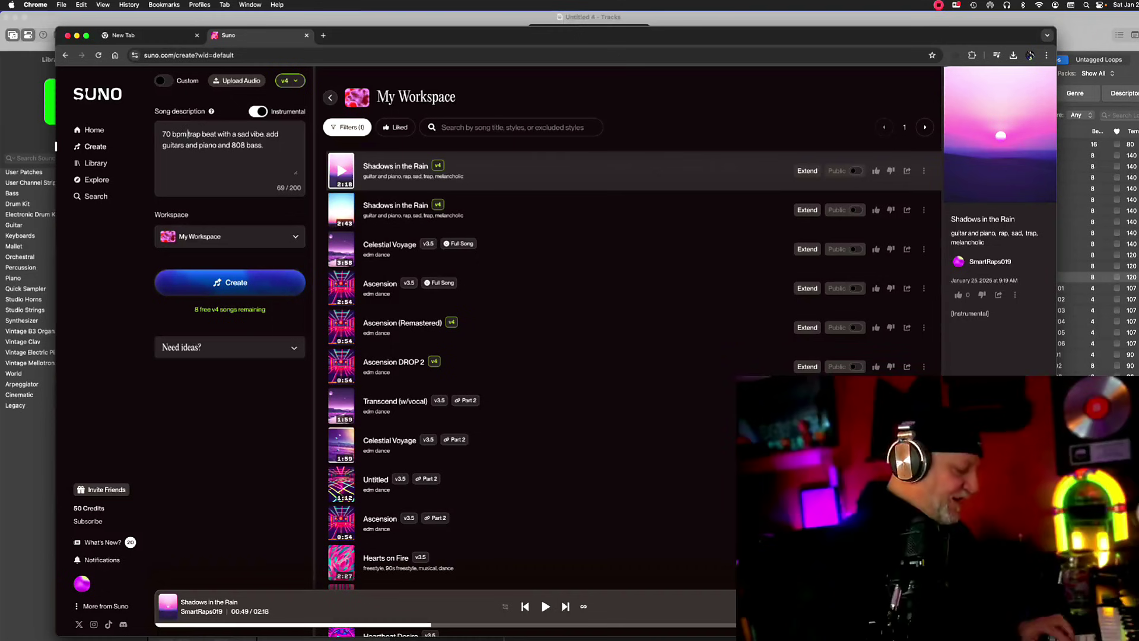
- Add the key Em to the song description so that it begins "70 bpm, Em, trap beat"
{"action": "type", "text": "m"}
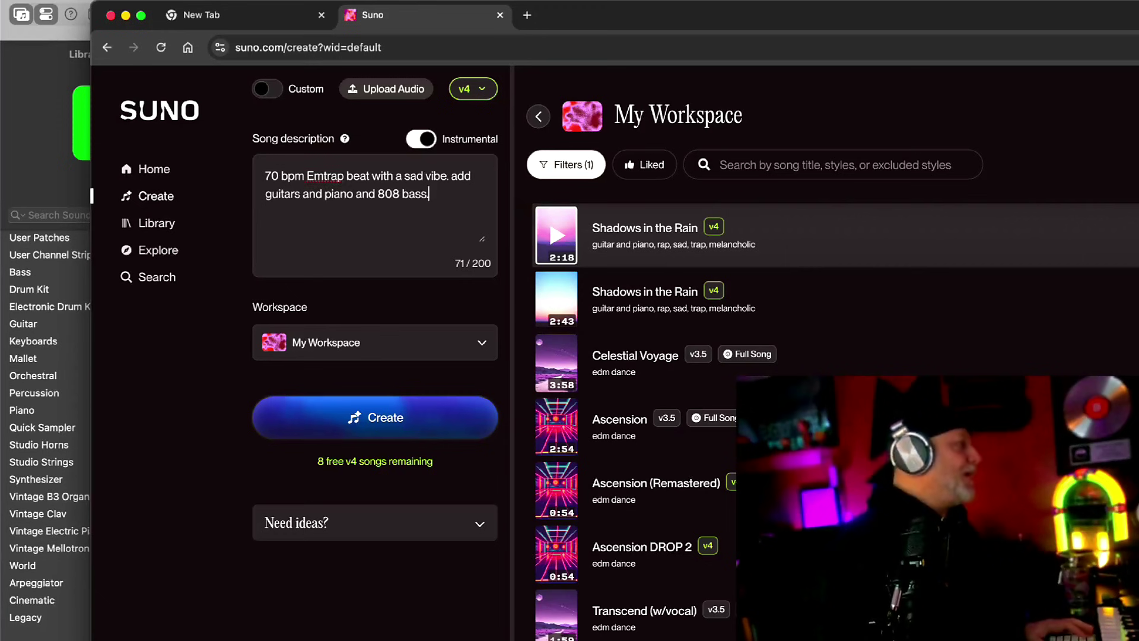
{"action": "left_click", "coordinate": [306, 176]}
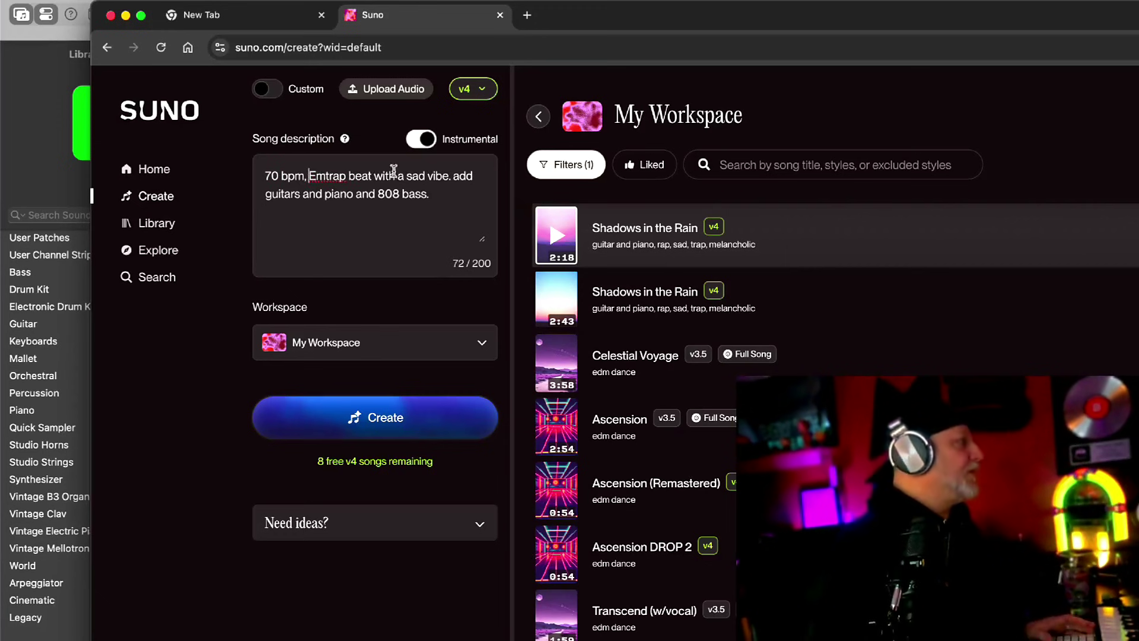
{"action": "left_click", "coordinate": [325, 176]}
{"action": "type", "text": ","}
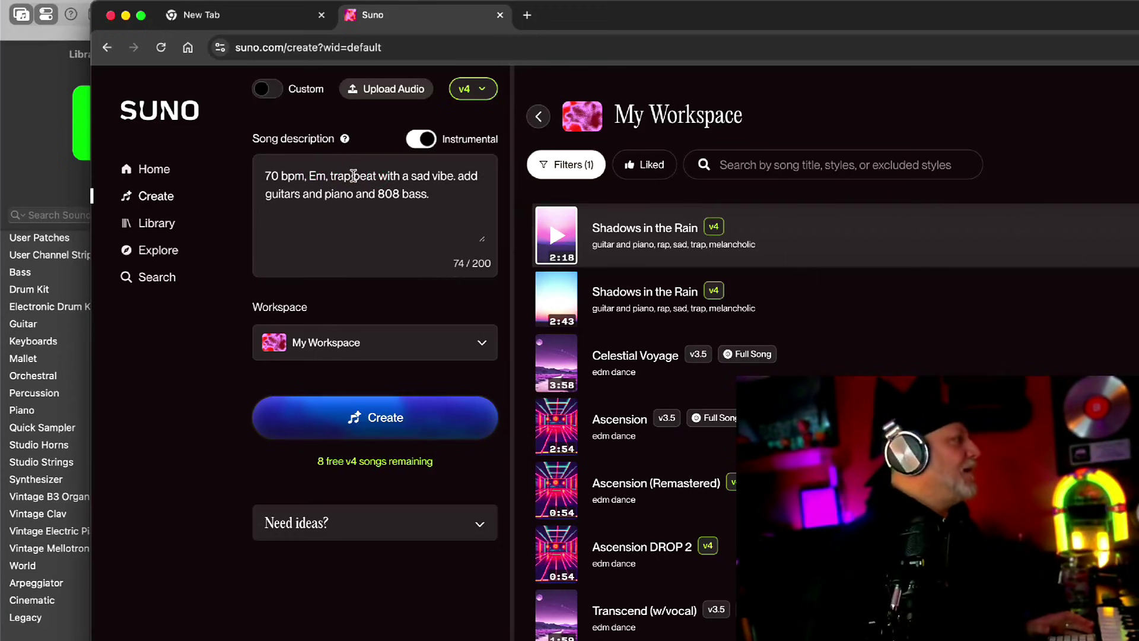
- Insert "with hard drums, trap hihats," after "trap beat" in the song description
{"action": "type", "text": "with hard "}
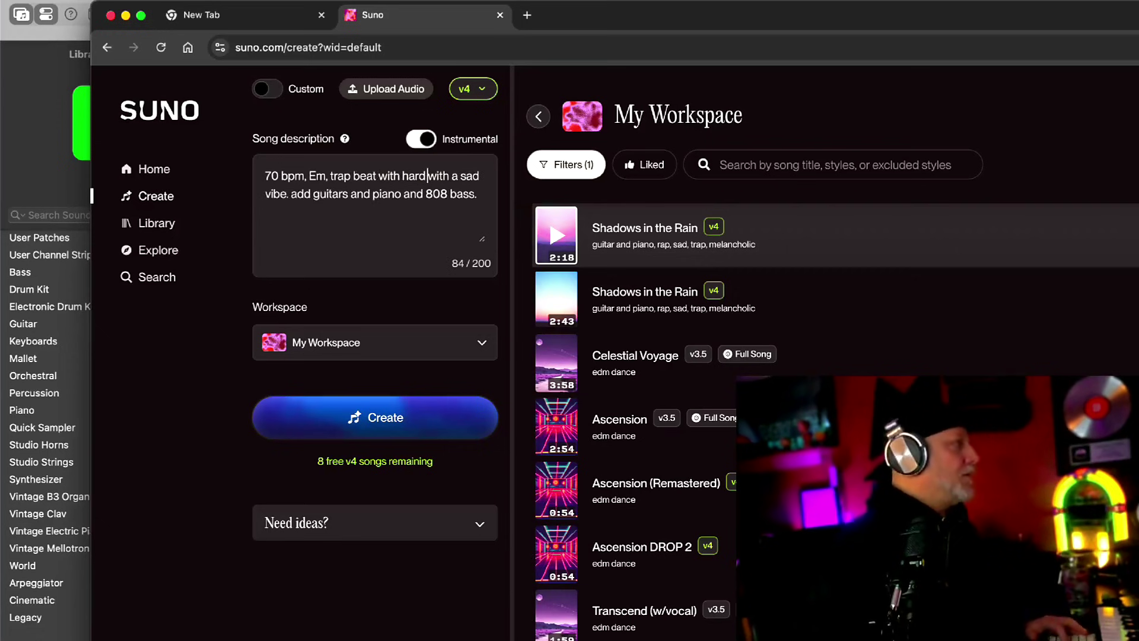
{"action": "type", "text": "drums"}
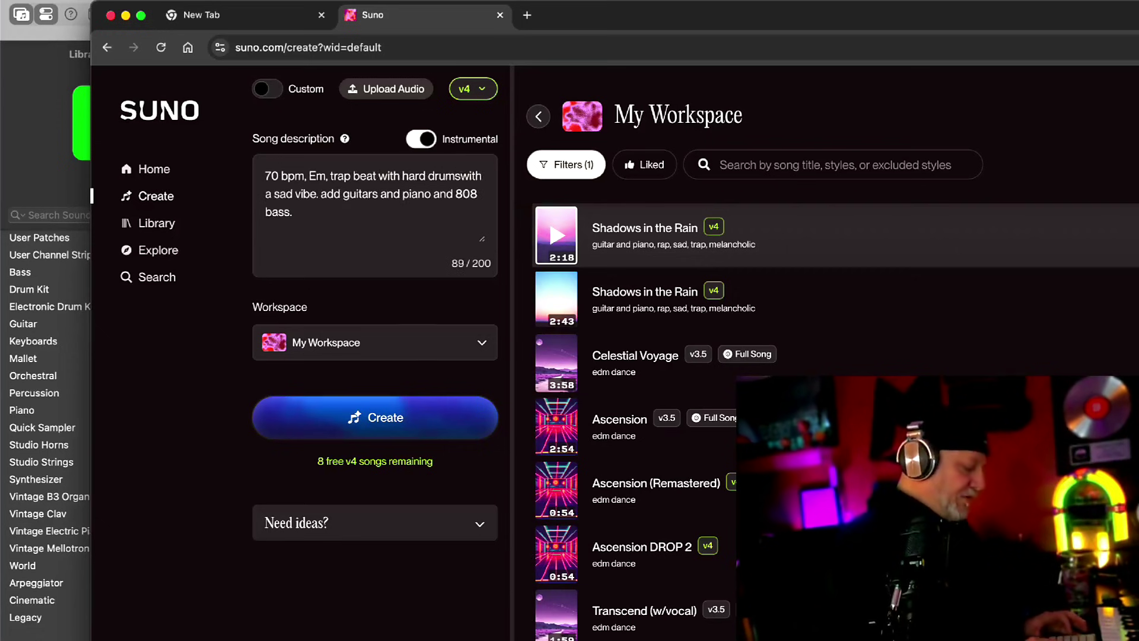
{"action": "type", "text": ", "}
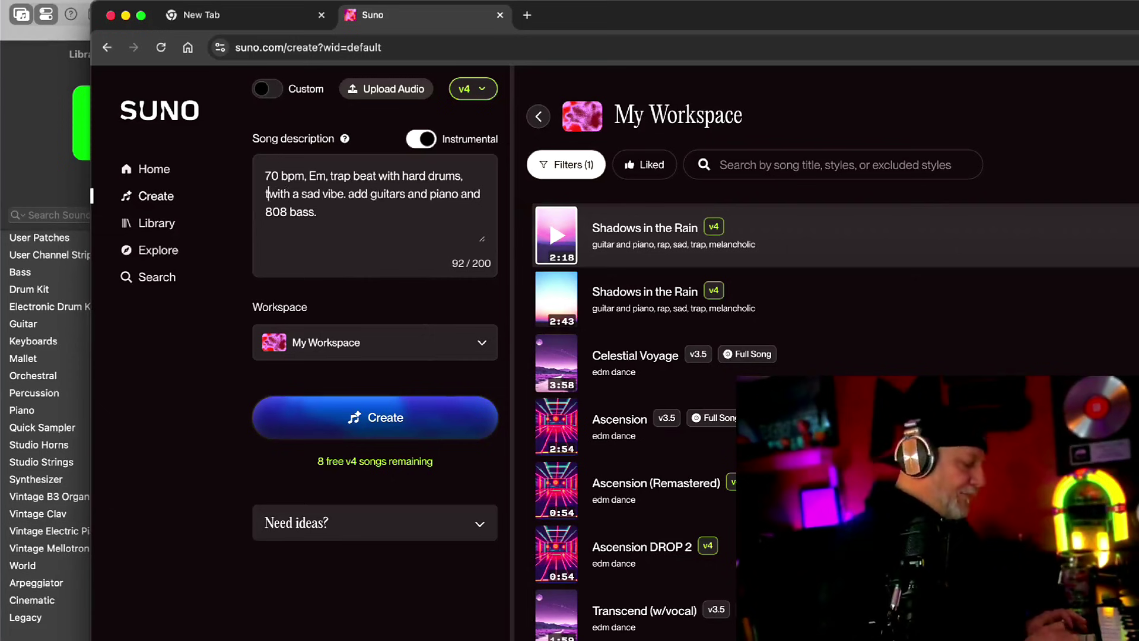
{"action": "type", "text": "trap hihats"}
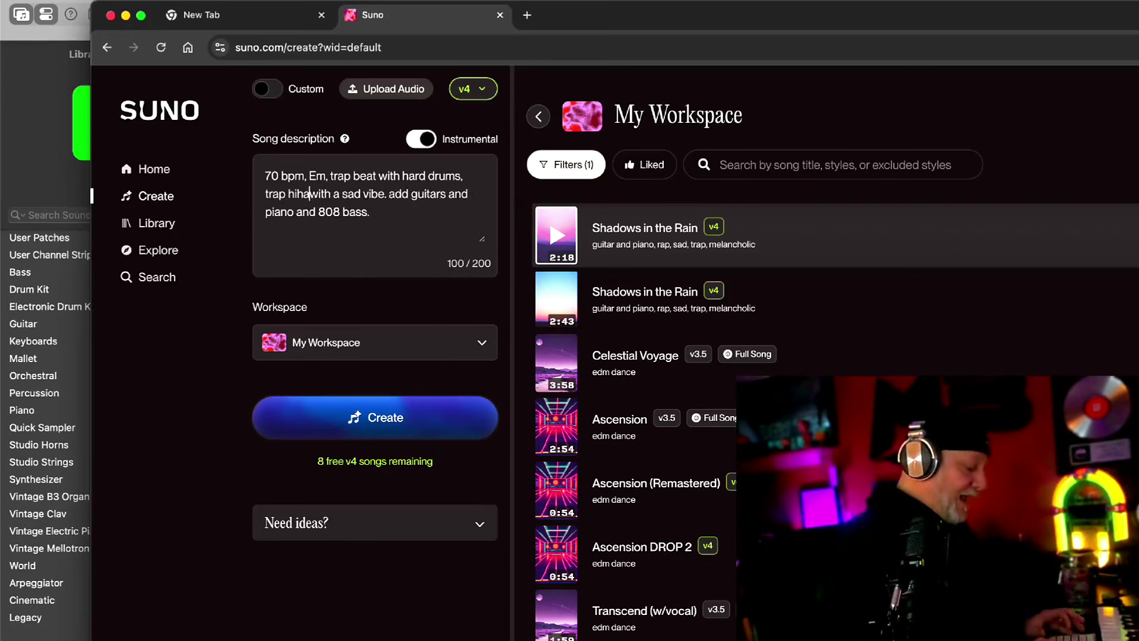
{"action": "type", "text": ","}
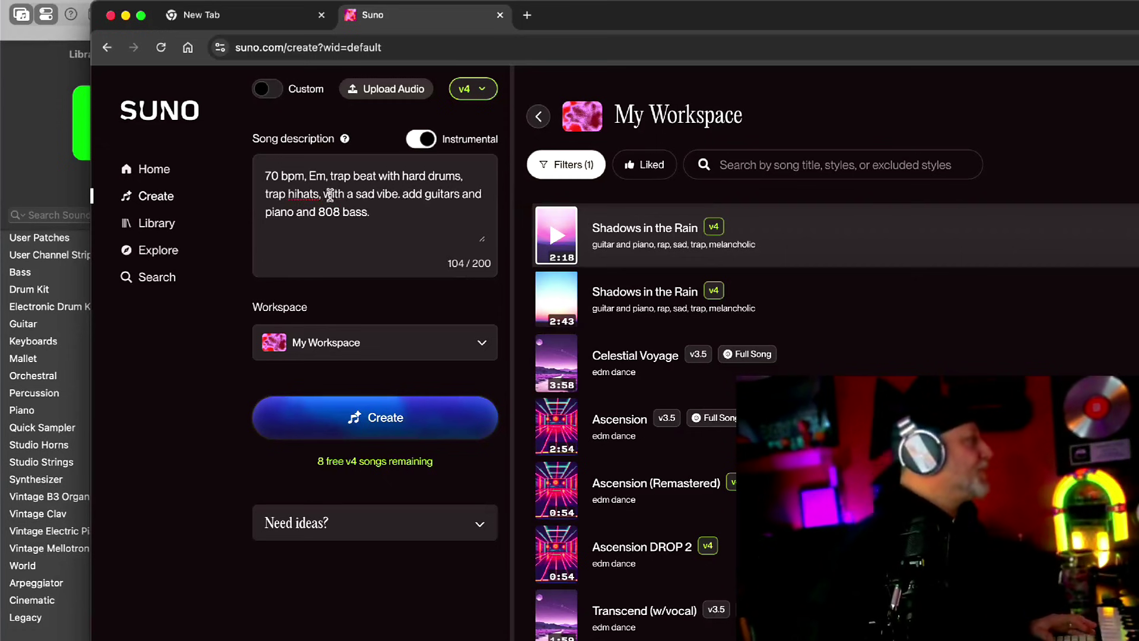
- Replace the rest of the song description after "trap hihats," with "dark vibe, guitar, 808 bass"
{"action": "left_click_drag", "start_coordinate": [466, 194], "coordinate": [476, 204]}
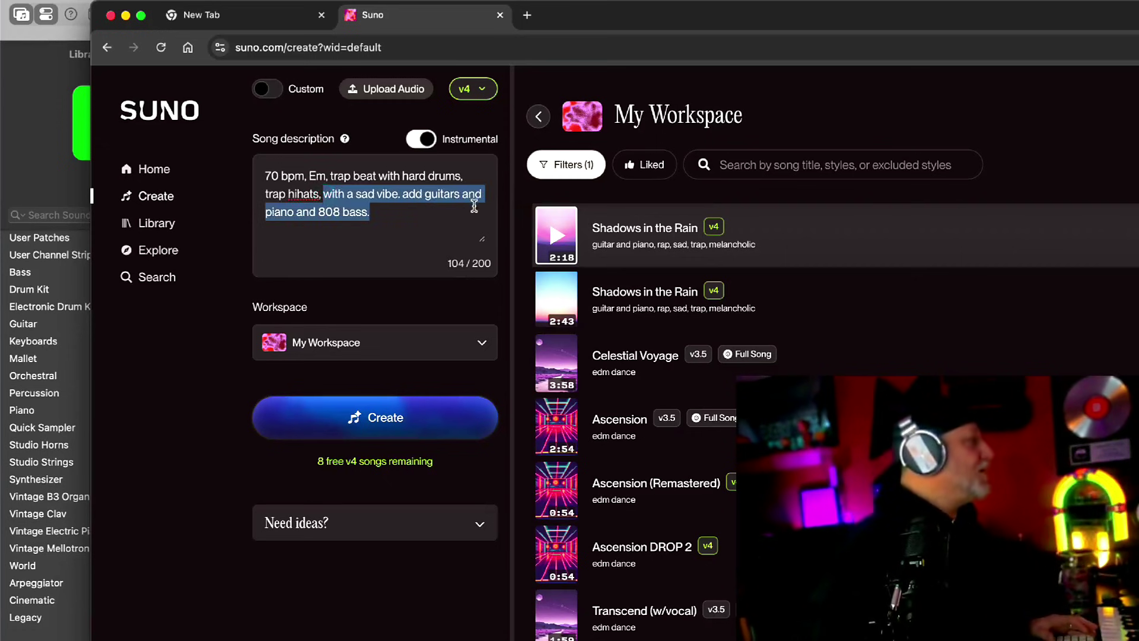
{"action": "type", "text": "dark "}
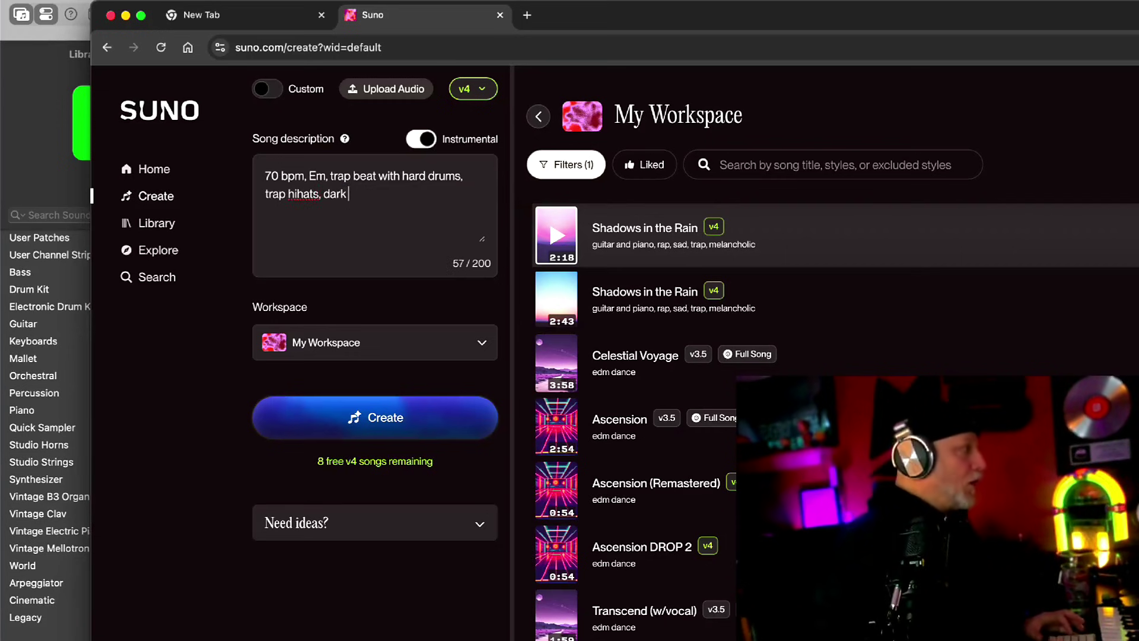
{"action": "type", "text": "vibe"}
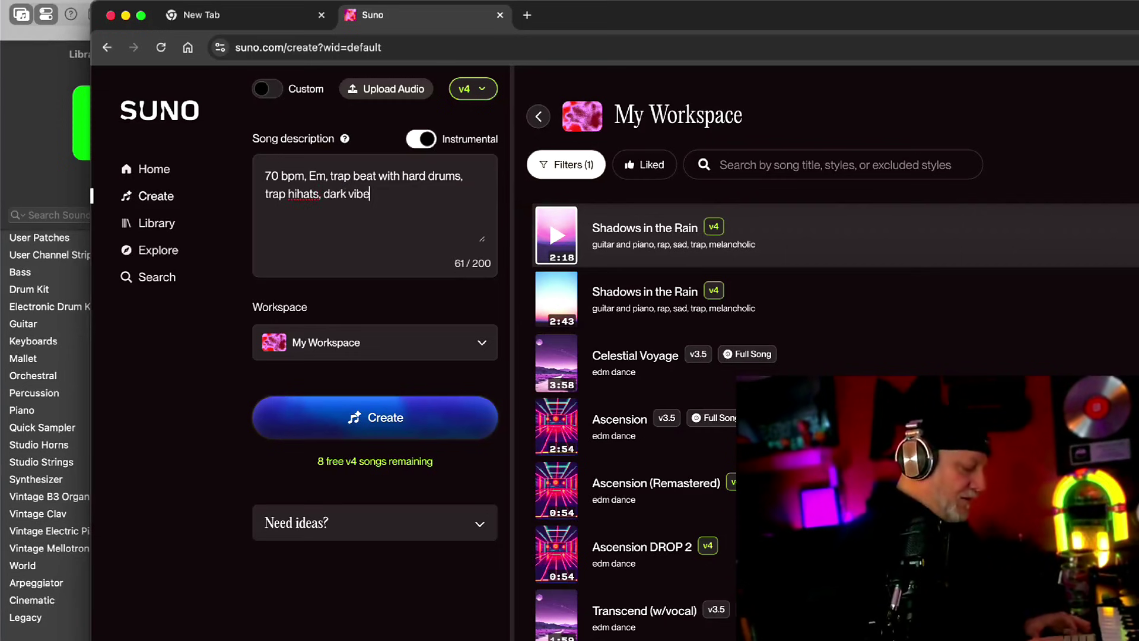
{"action": "type", "text": ", guiytar"}
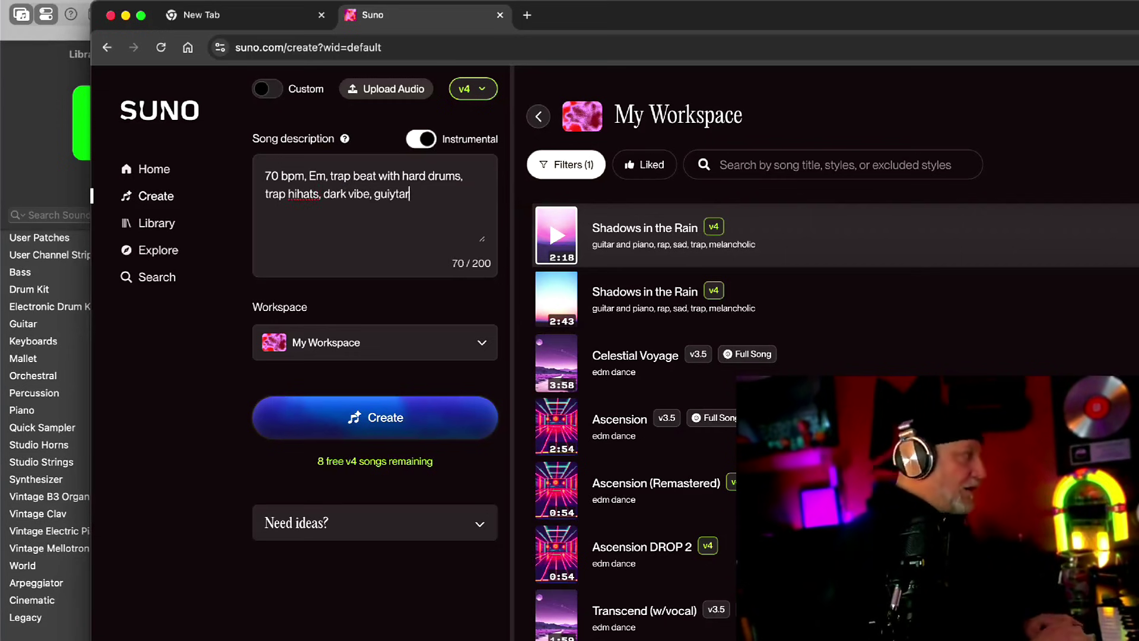
{"action": "key", "text": "BackSpace"}
{"action": "key", "text": "BackSpace"}
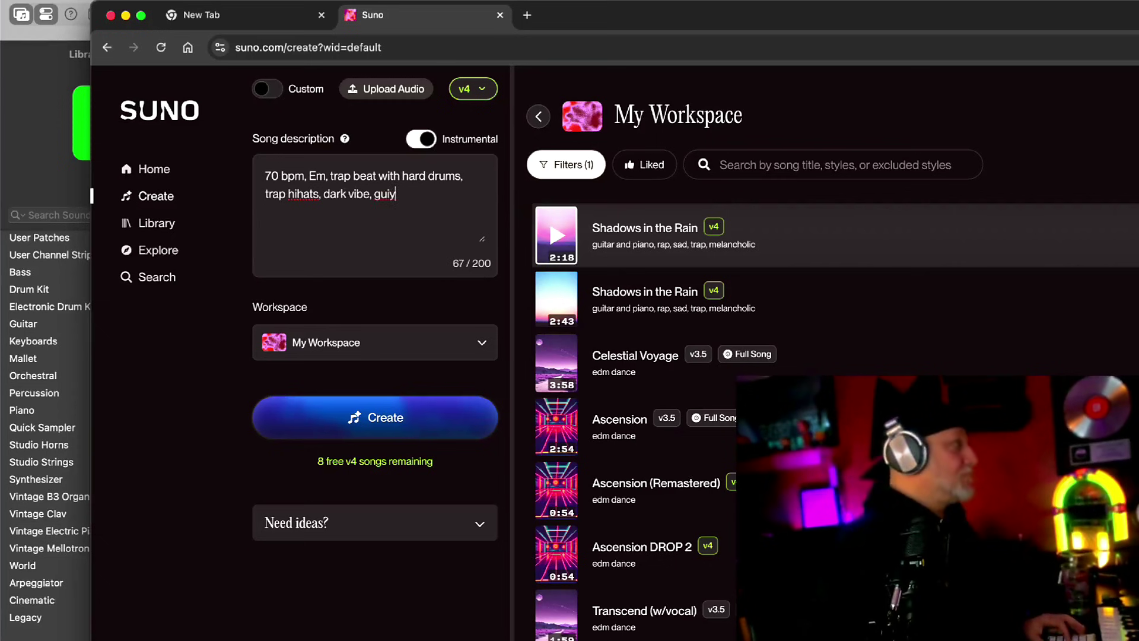
{"action": "key", "text": "BackSpace"}
{"action": "type", "text": "tar"}
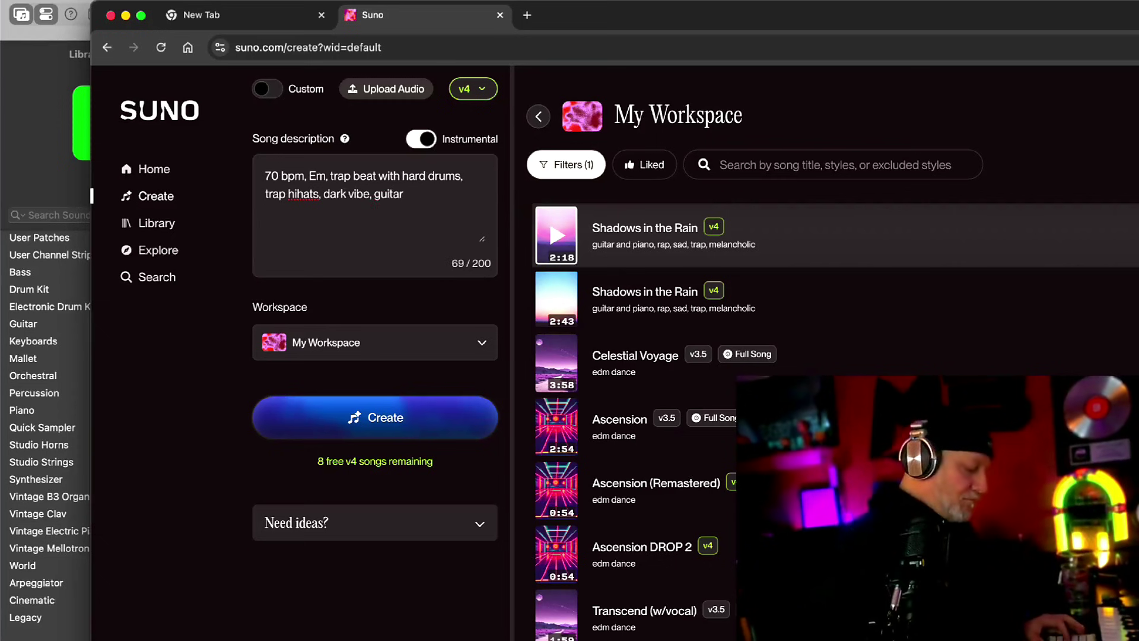
{"action": "type", "text": ", "}
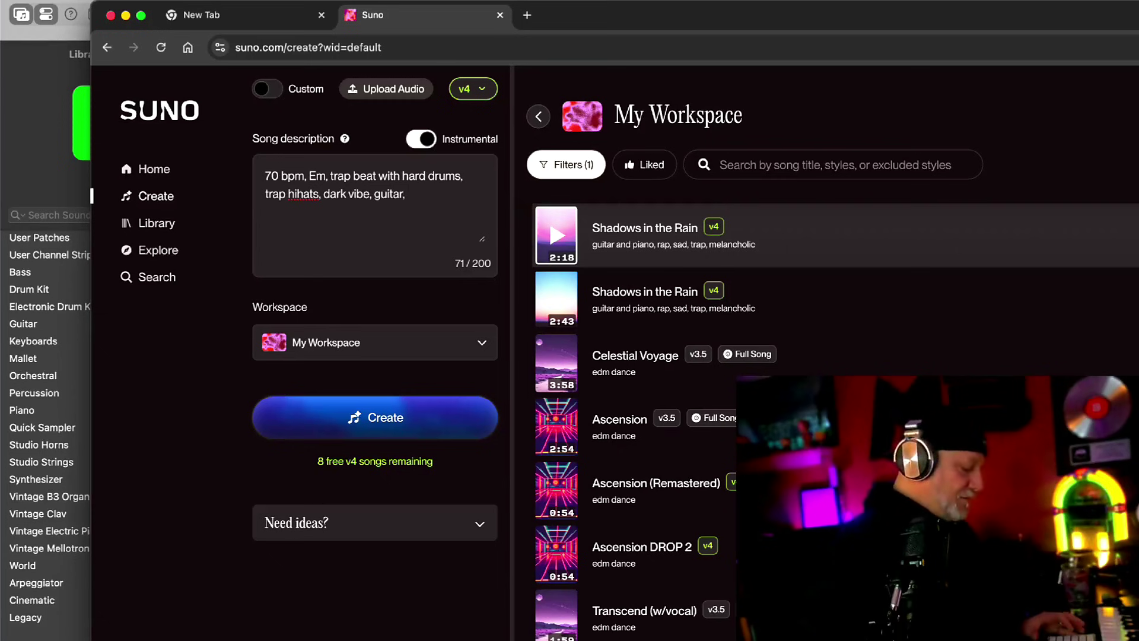
{"action": "type", "text": "808 bass"}
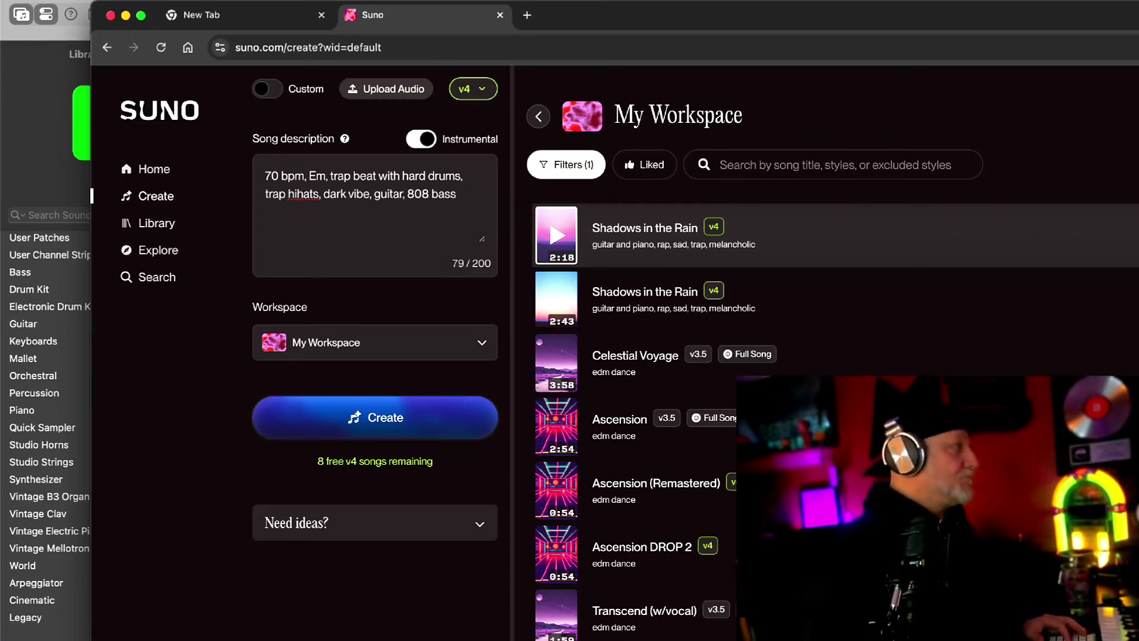
- Generate songs from the revised description and listen to both new versions
{"action": "left_click", "coordinate": [375, 420]}
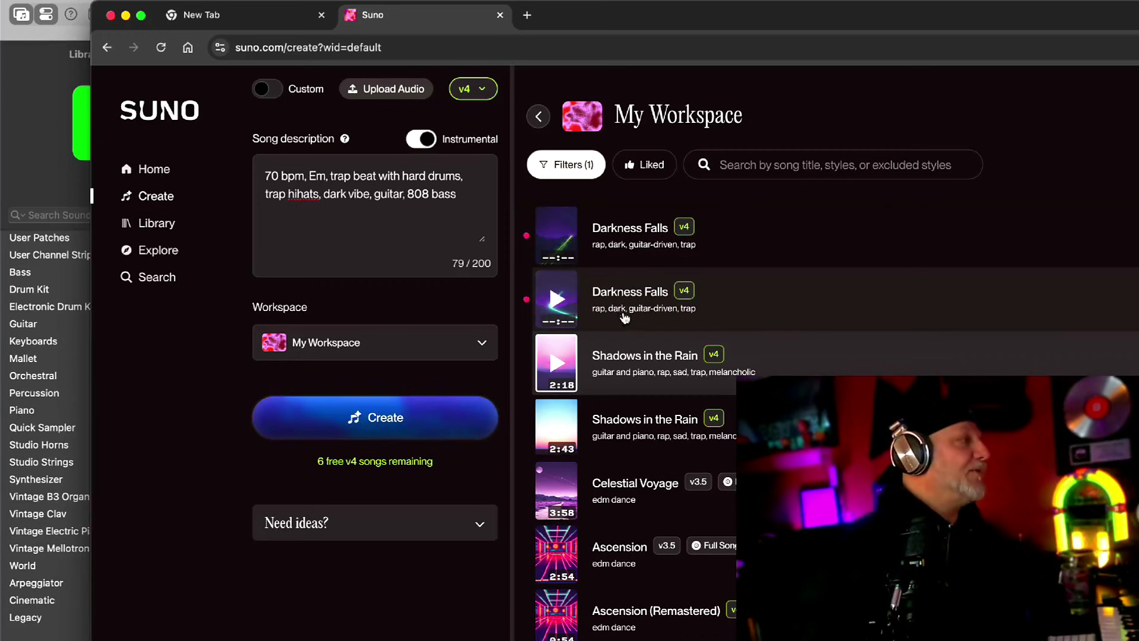
{"action": "left_click", "coordinate": [557, 299]}
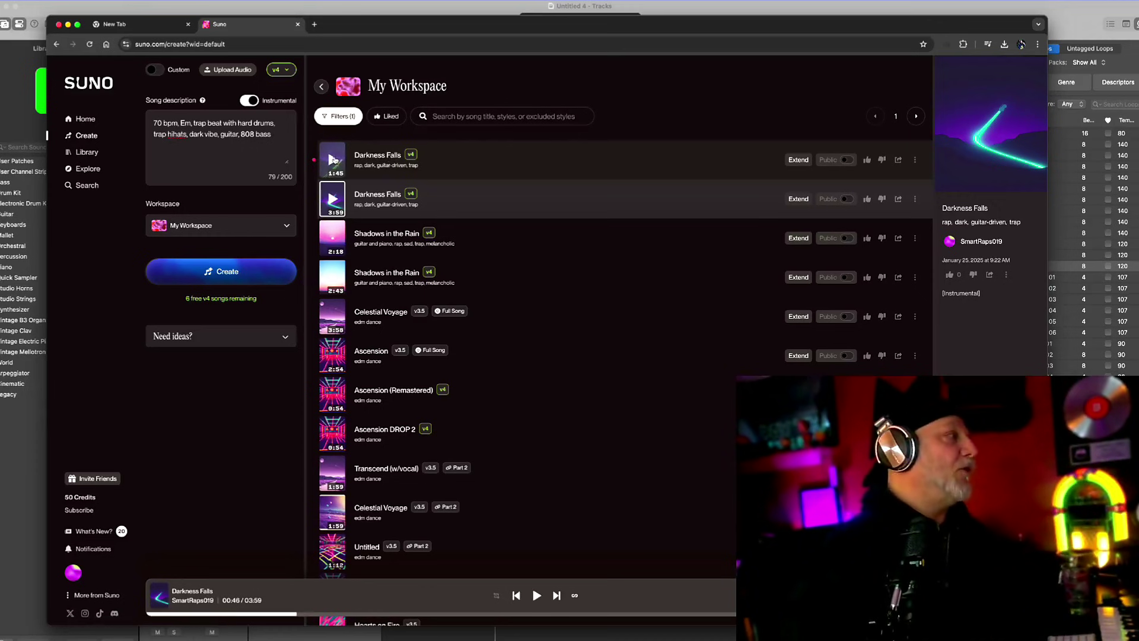
{"action": "left_click", "coordinate": [332, 159]}
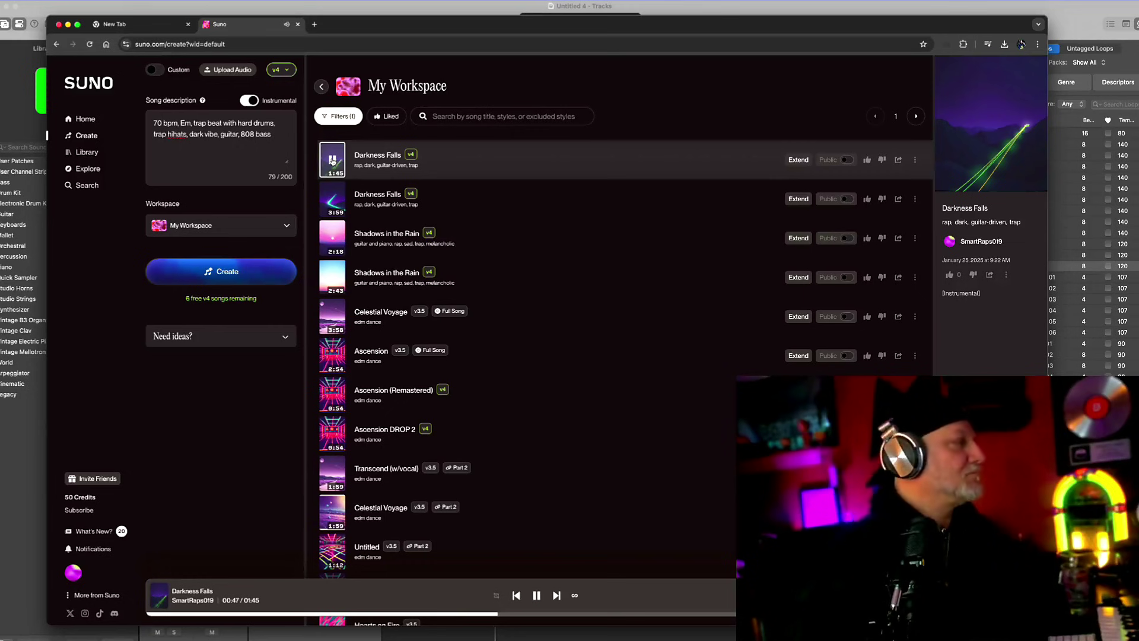
{"action": "left_click", "coordinate": [333, 159]}
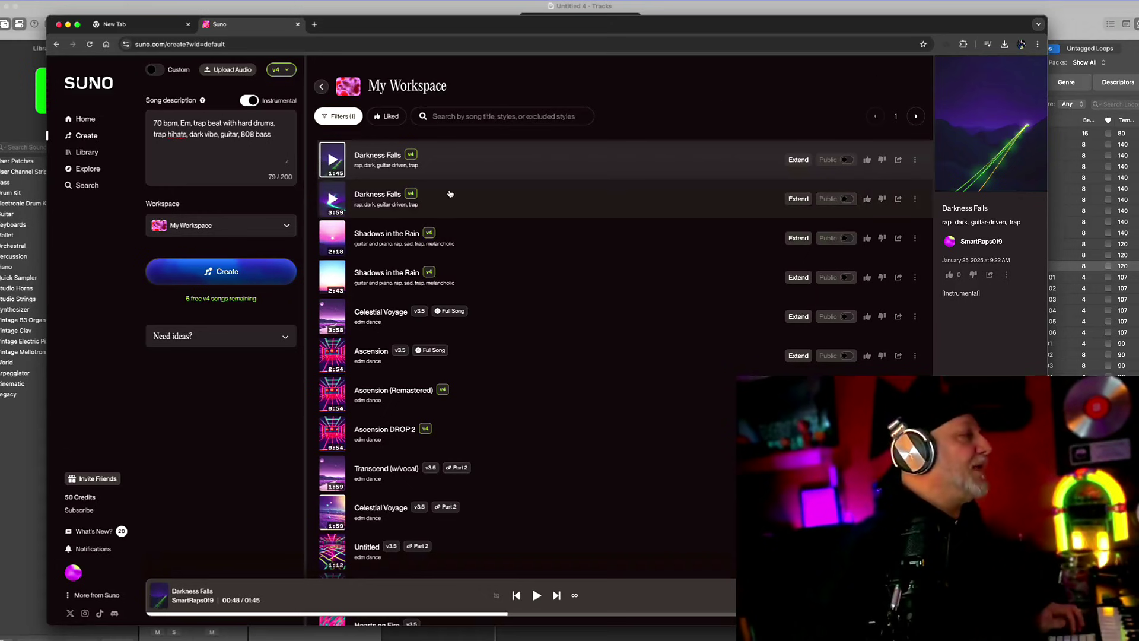
- Download the 3:59 version of Darkness Falls as MP3 audio
{"action": "left_click", "coordinate": [450, 193]}
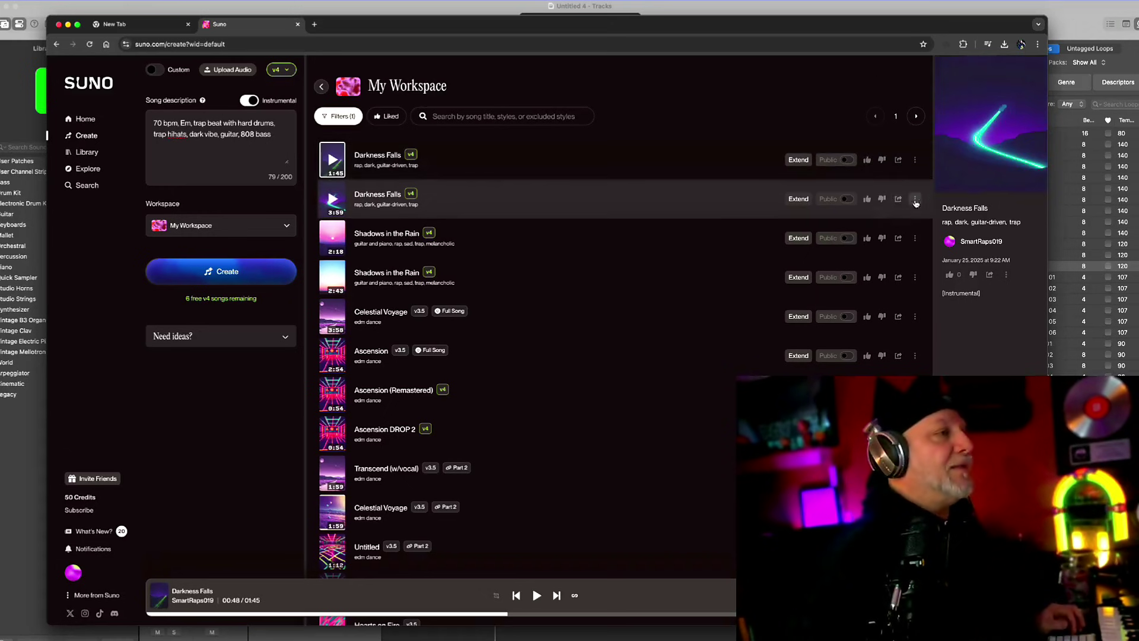
{"action": "left_click", "coordinate": [914, 199]}
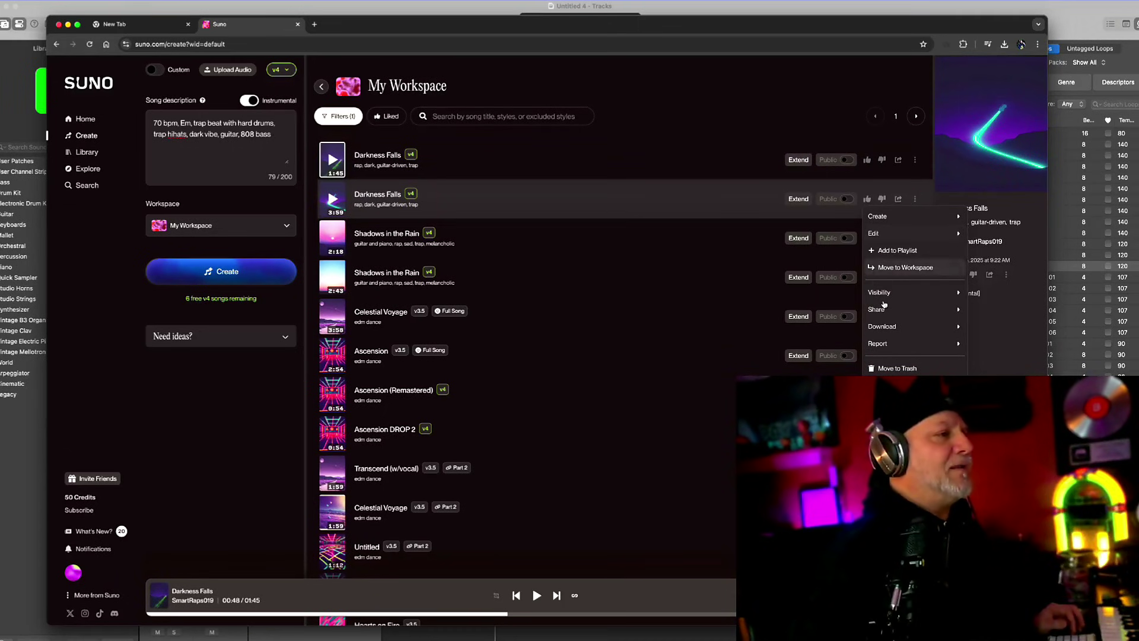
{"action": "mouse_move", "coordinate": [890, 329]}
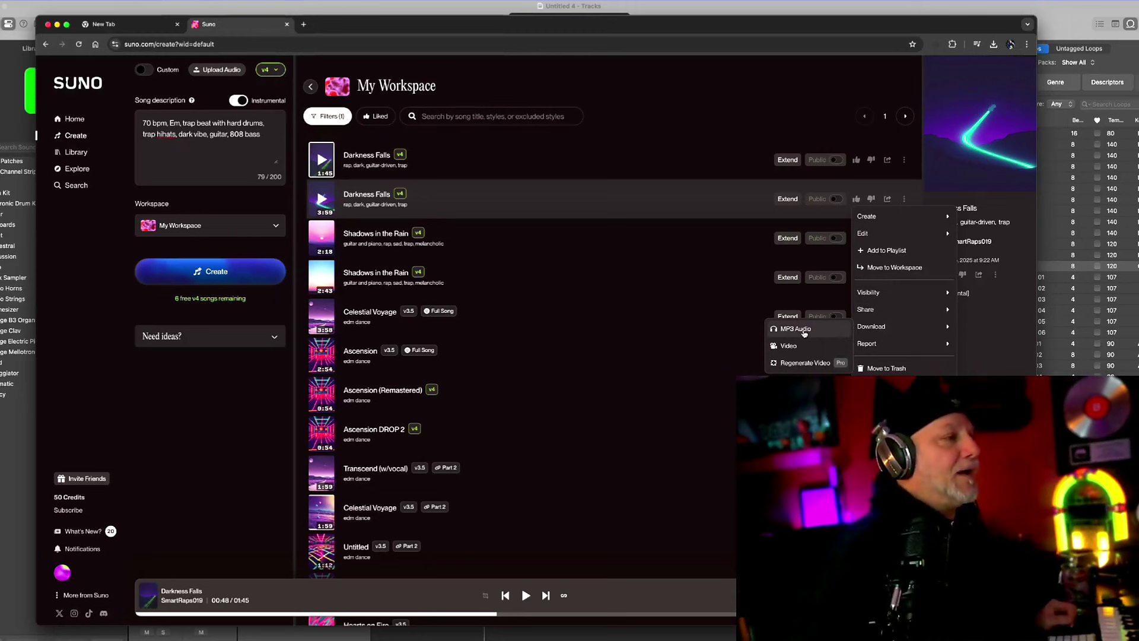
{"action": "left_click", "coordinate": [803, 331]}
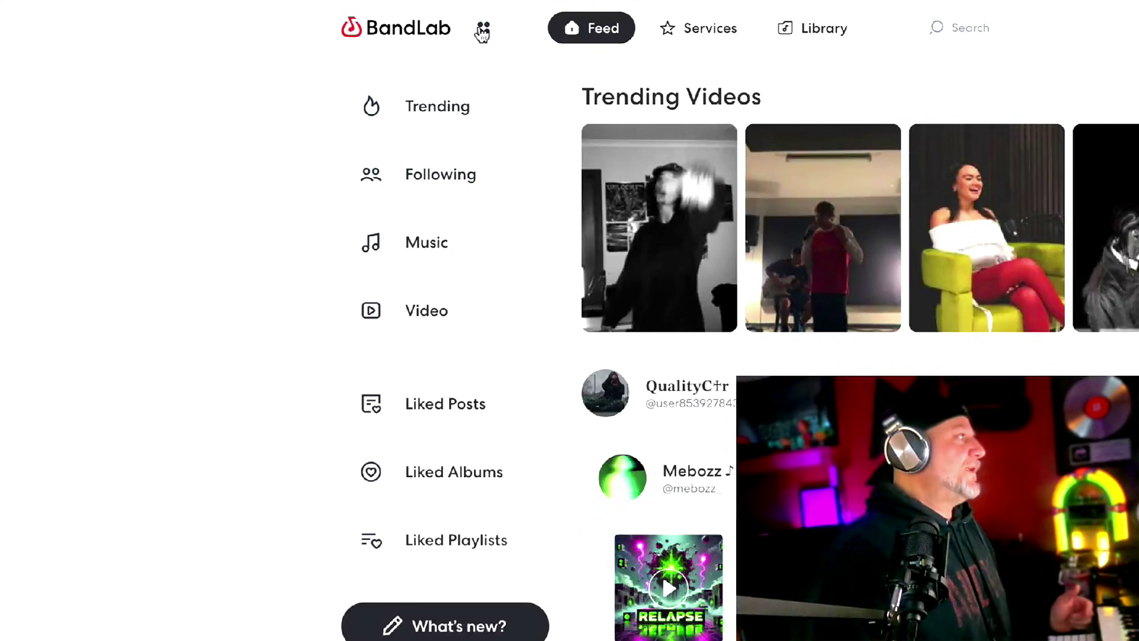
- Switch to the BandLab website and open its Splitter tool
{"action": "left_click", "coordinate": [482, 31]}
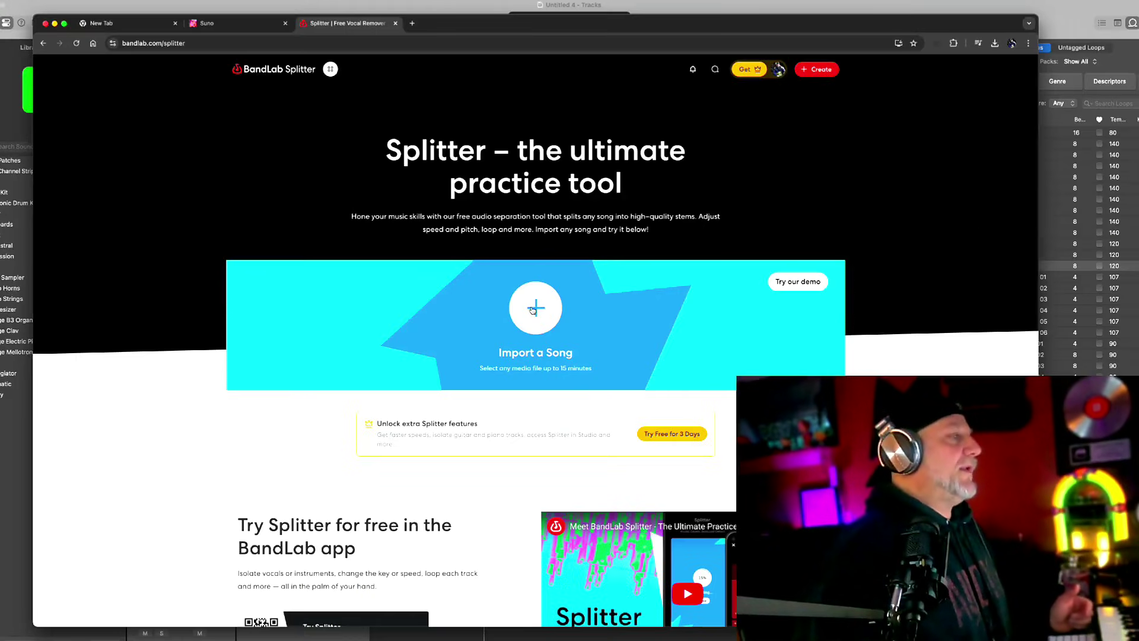
- Import Darkness Falls.mp3 from the Downloads folder and split it into 4 tracks: Vocals, Drums, Bass, Others
{"action": "left_click", "coordinate": [472, 324]}
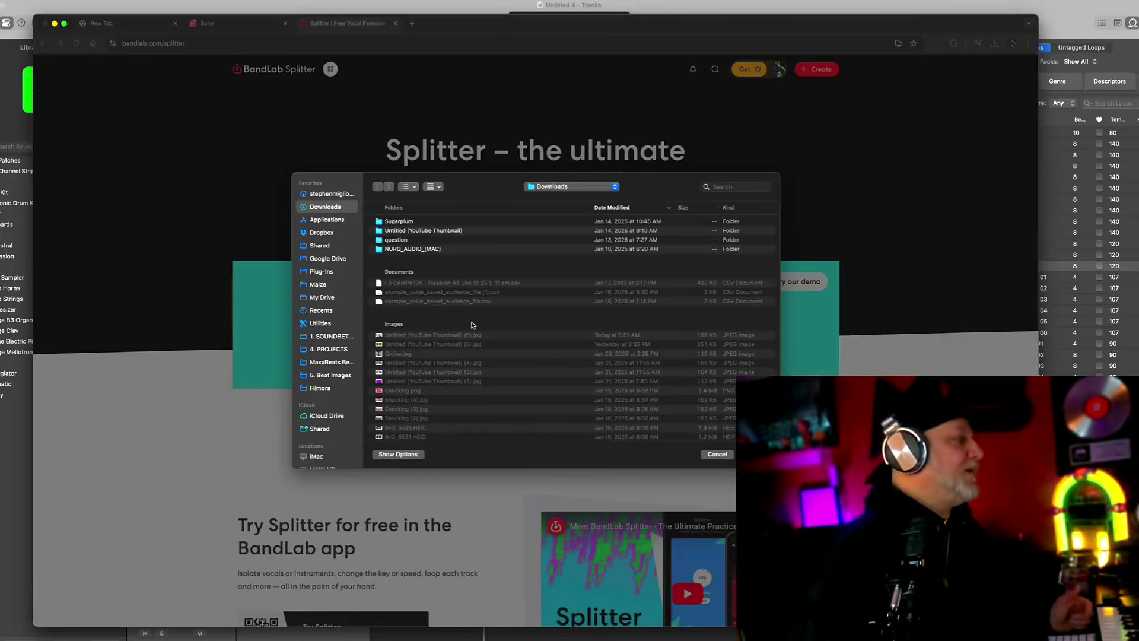
{"action": "scroll", "coordinate": [472, 325], "scroll_direction": "down", "scroll_amount": 10}
{"action": "scroll", "coordinate": [472, 325], "scroll_direction": "down", "scroll_amount": 5}
{"action": "left_click", "coordinate": [410, 335]}
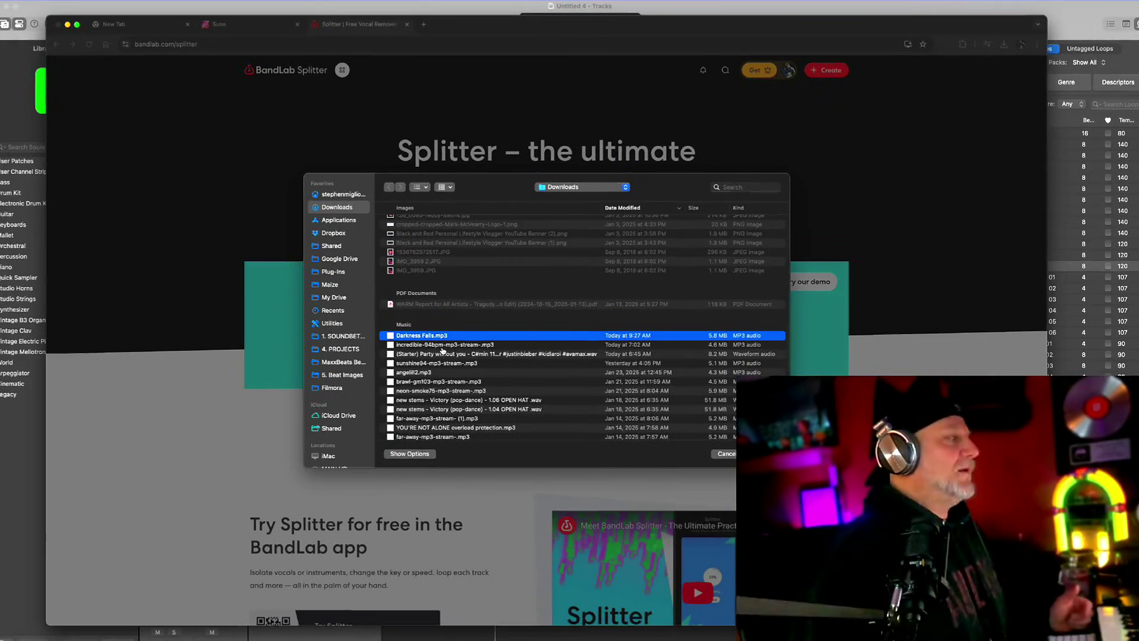
{"action": "key", "text": "Return"}
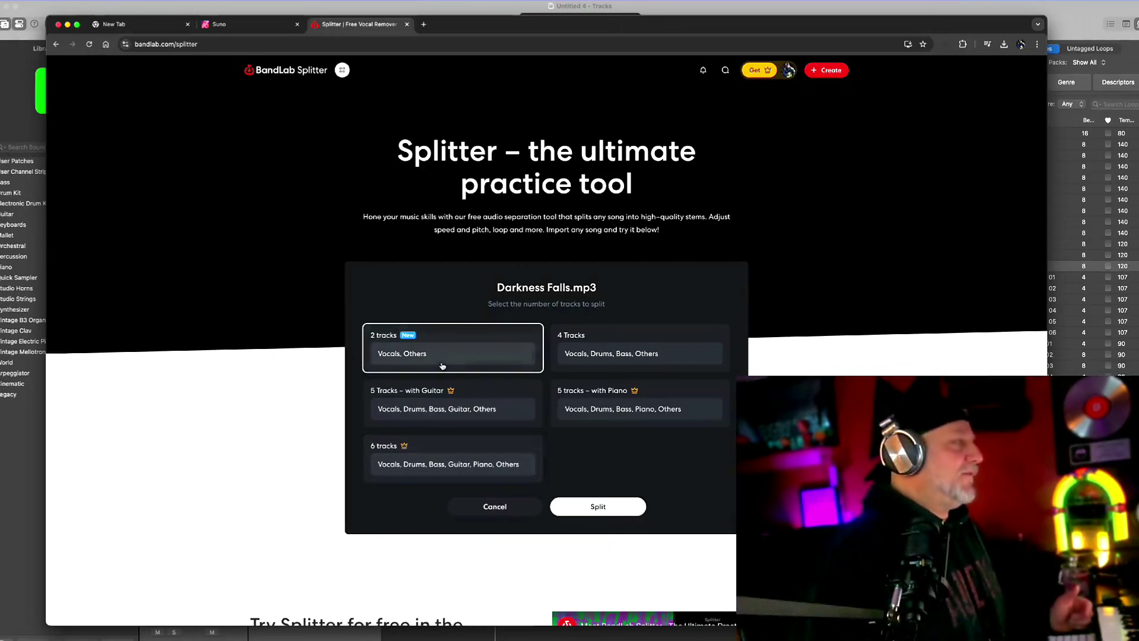
{"action": "left_click", "coordinate": [615, 354]}
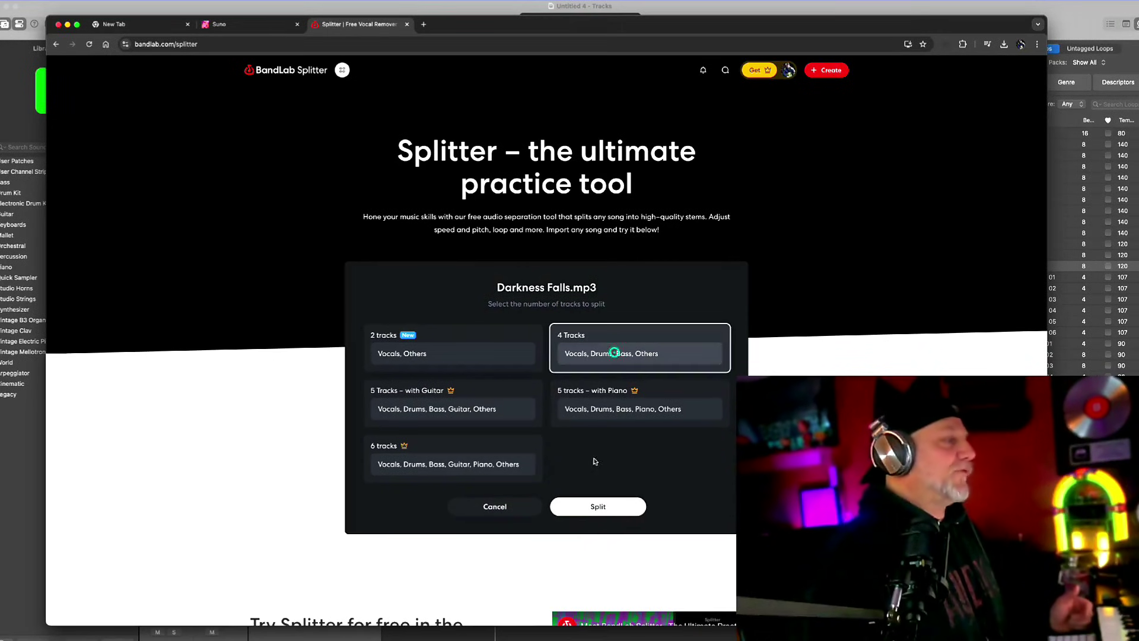
{"action": "left_click", "coordinate": [598, 506]}
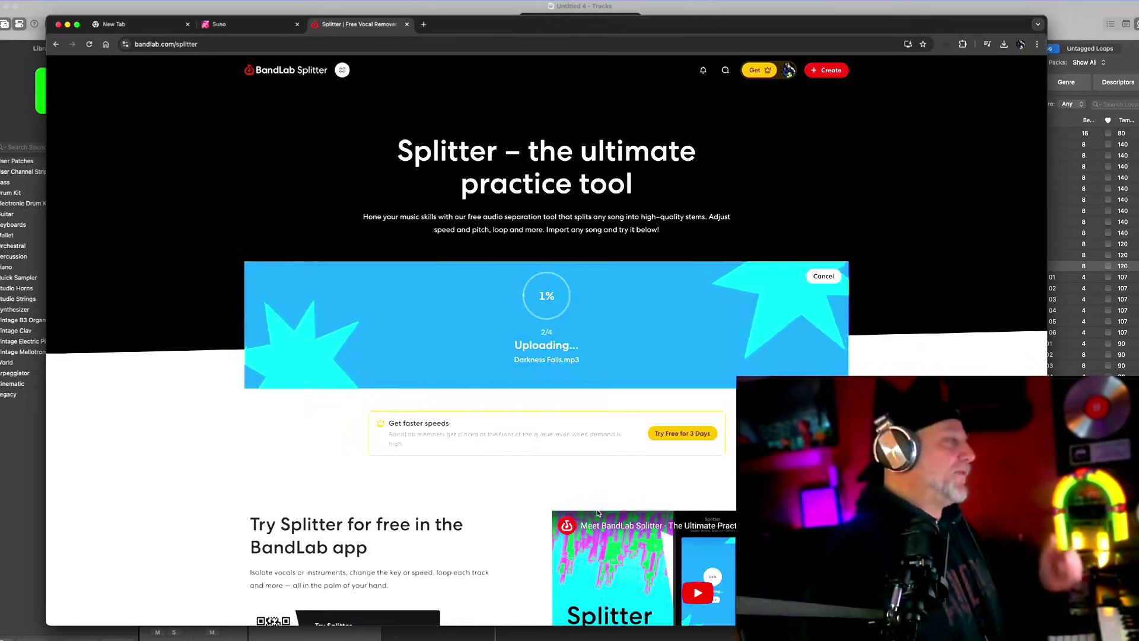
- Download the Vocals, Drums, Bass and Others stems of Darkness Falls as audio
{"action": "left_click", "coordinate": [693, 288]}
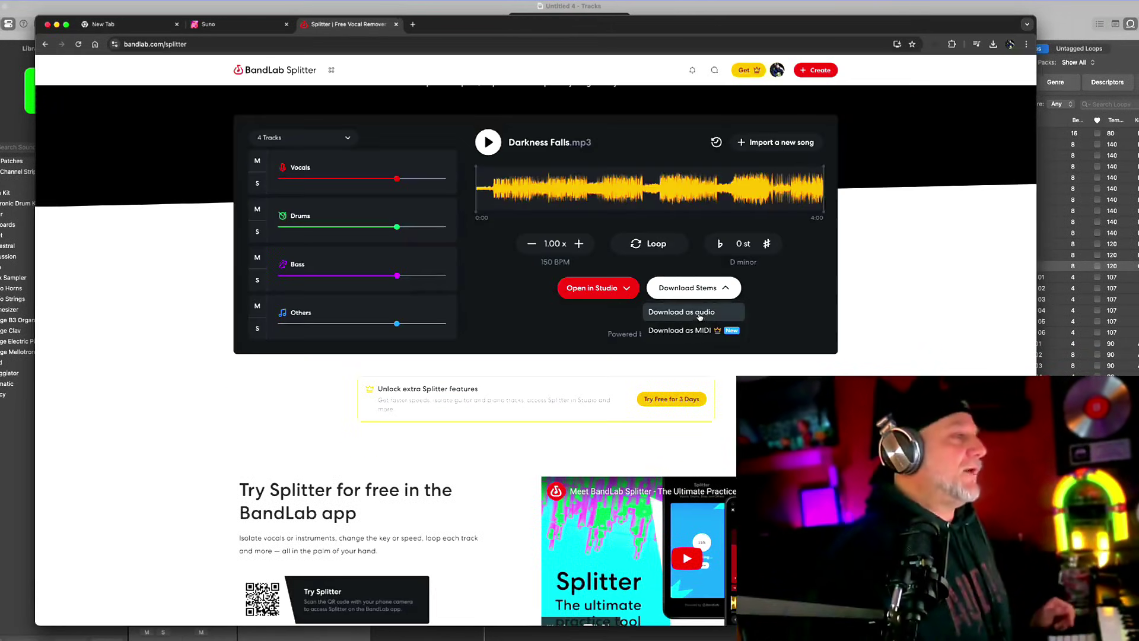
{"action": "left_click", "coordinate": [700, 314]}
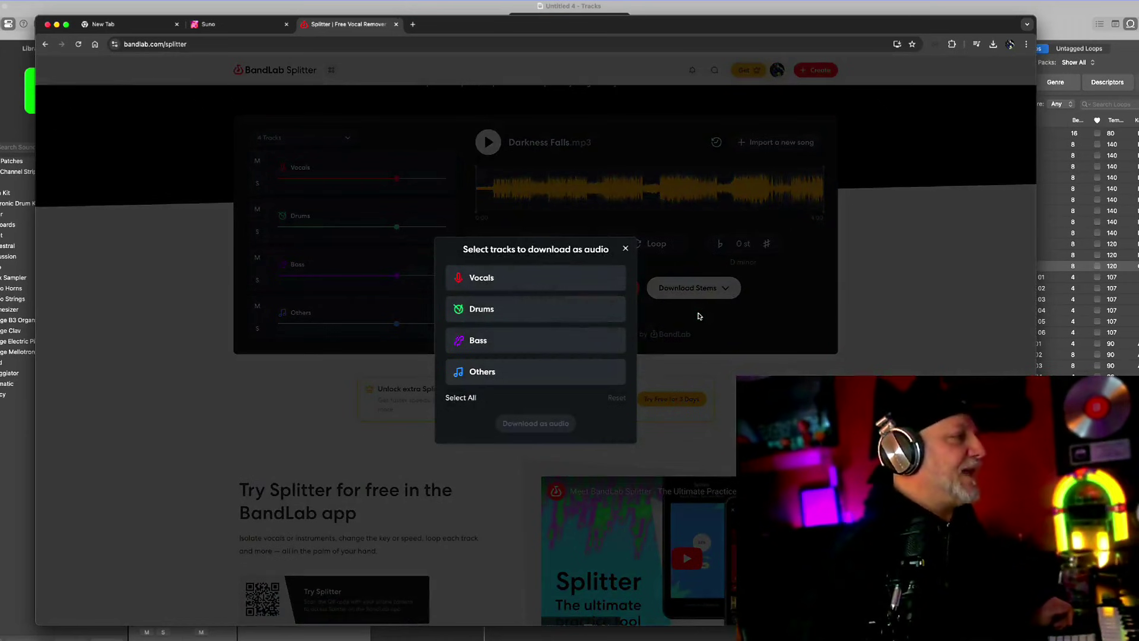
{"action": "left_click", "coordinate": [700, 316]}
{"action": "left_click", "coordinate": [692, 328]}
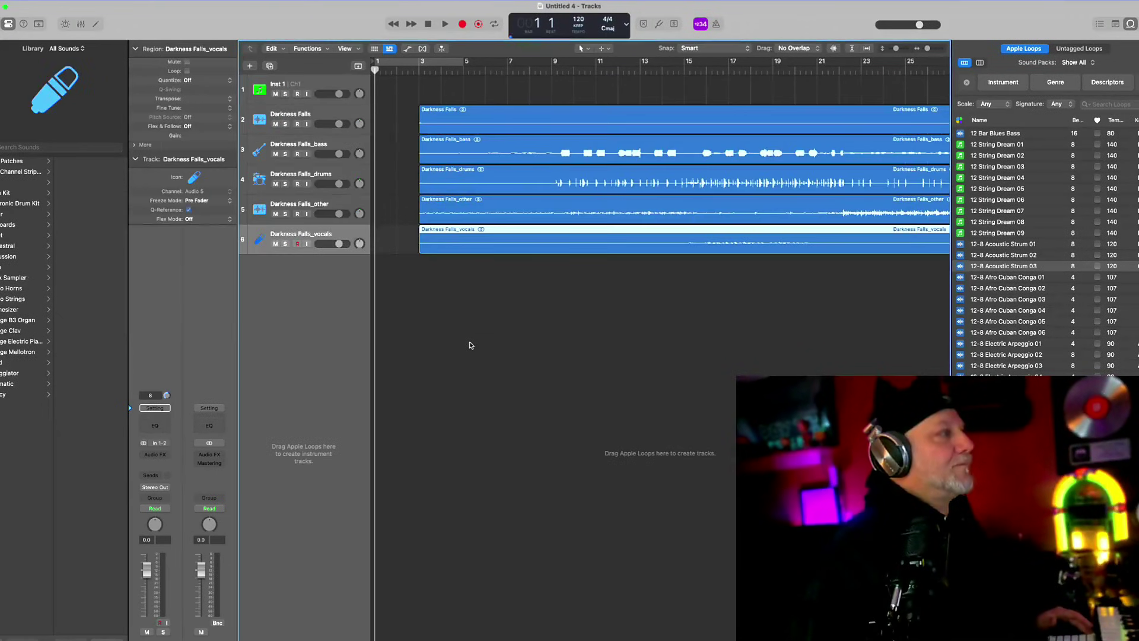
- In the Logic Pro project, solo the full Darkness Falls track and play it from bar 18
{"action": "left_click_drag", "start_coordinate": [470, 343], "coordinate": [539, 318]}
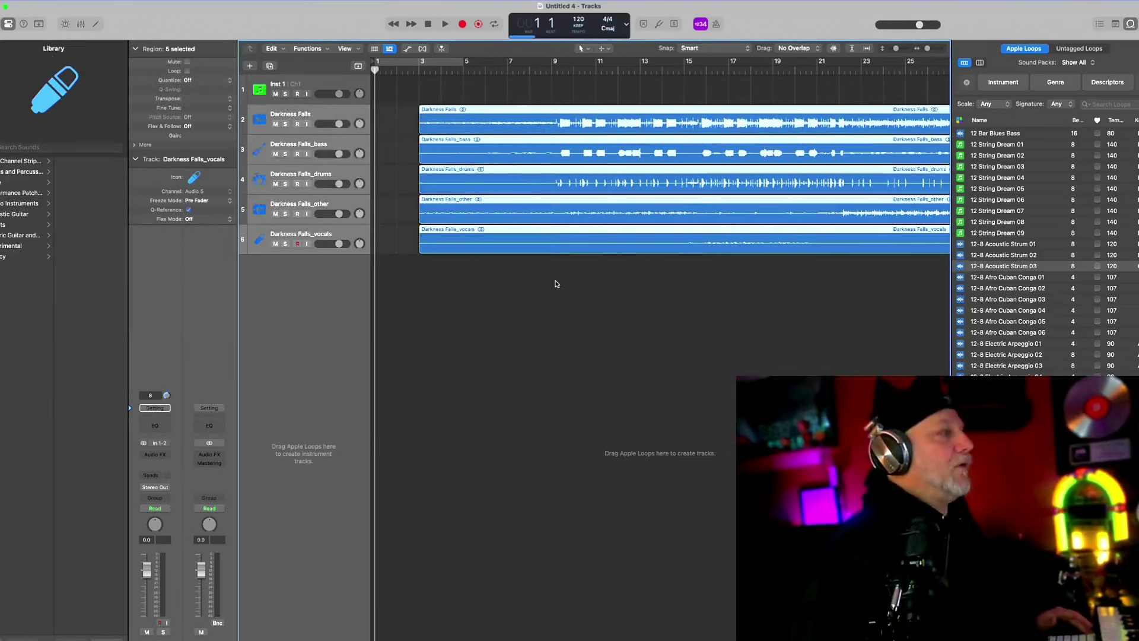
{"action": "key", "text": "z"}
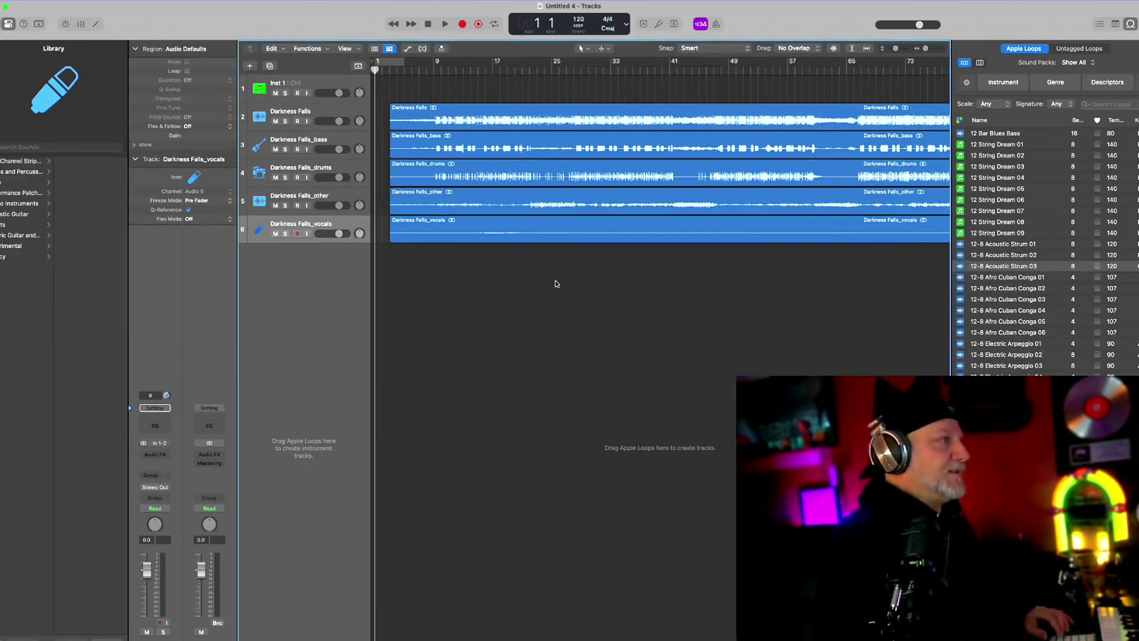
{"action": "left_click", "coordinate": [276, 122]}
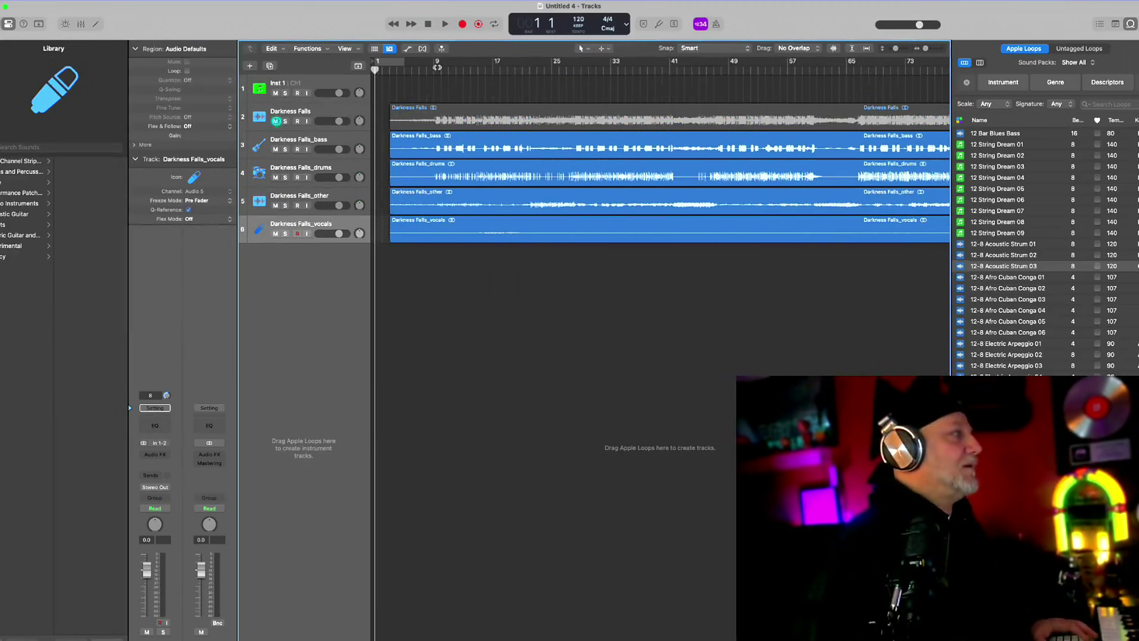
{"action": "left_click", "coordinate": [437, 70]}
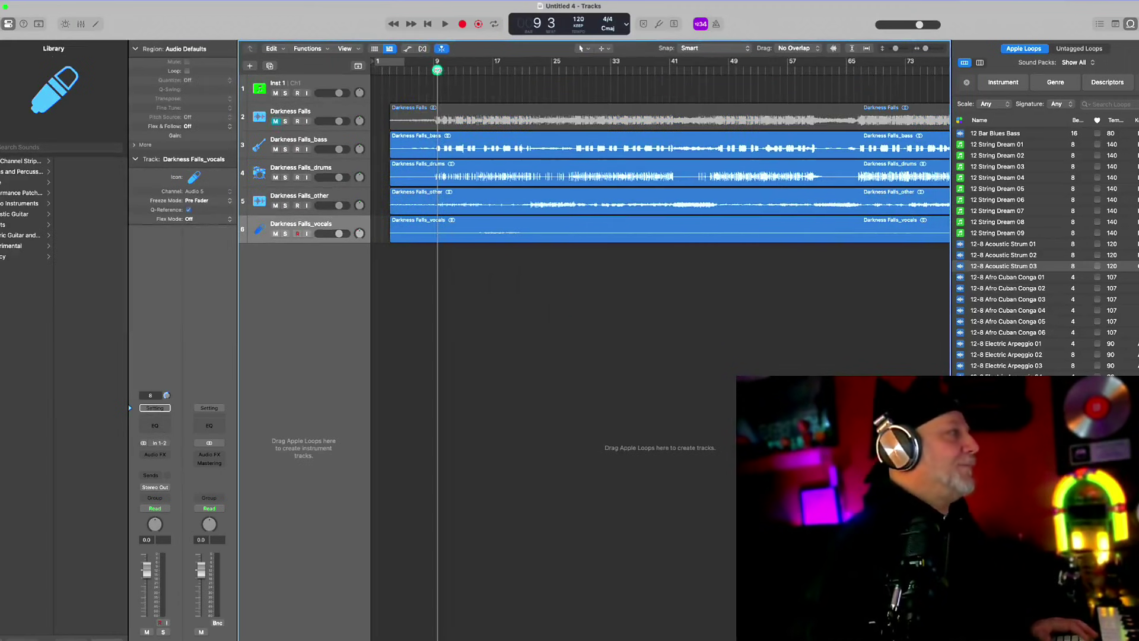
{"action": "left_click", "coordinate": [275, 122]}
{"action": "left_click", "coordinate": [285, 122]}
{"action": "left_click", "coordinate": [498, 70]}
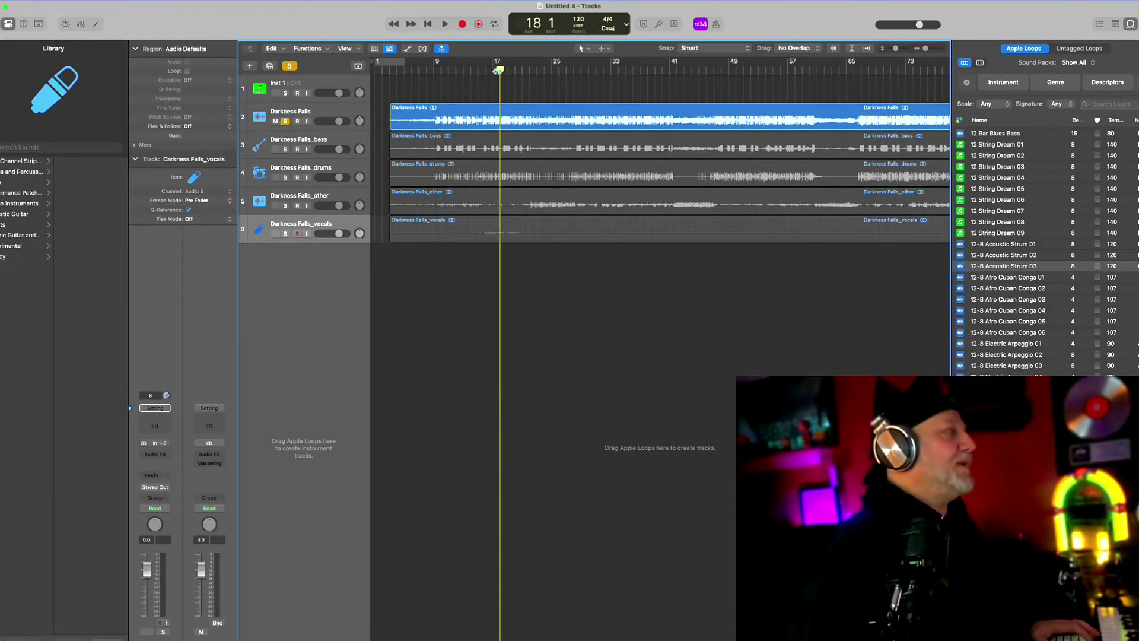
{"action": "left_click", "coordinate": [502, 116]}
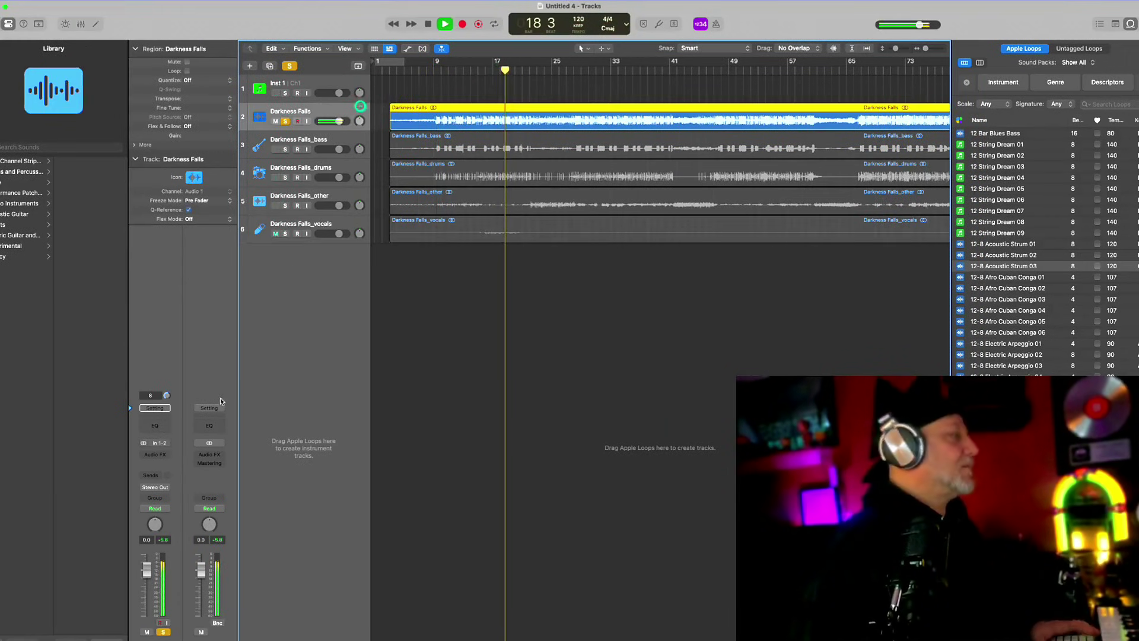
- Insert the BPM Counter plug-in on the full Darkness Falls track and measure the tempo during playback around bar 33
{"action": "left_click", "coordinate": [156, 455]}
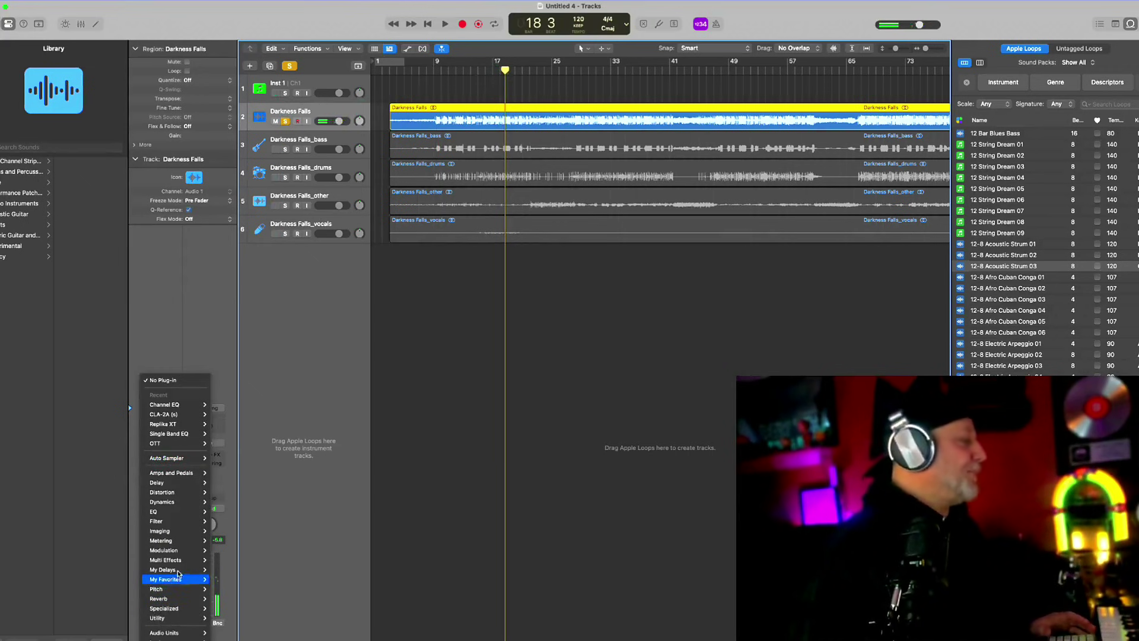
{"action": "mouse_move", "coordinate": [182, 555]}
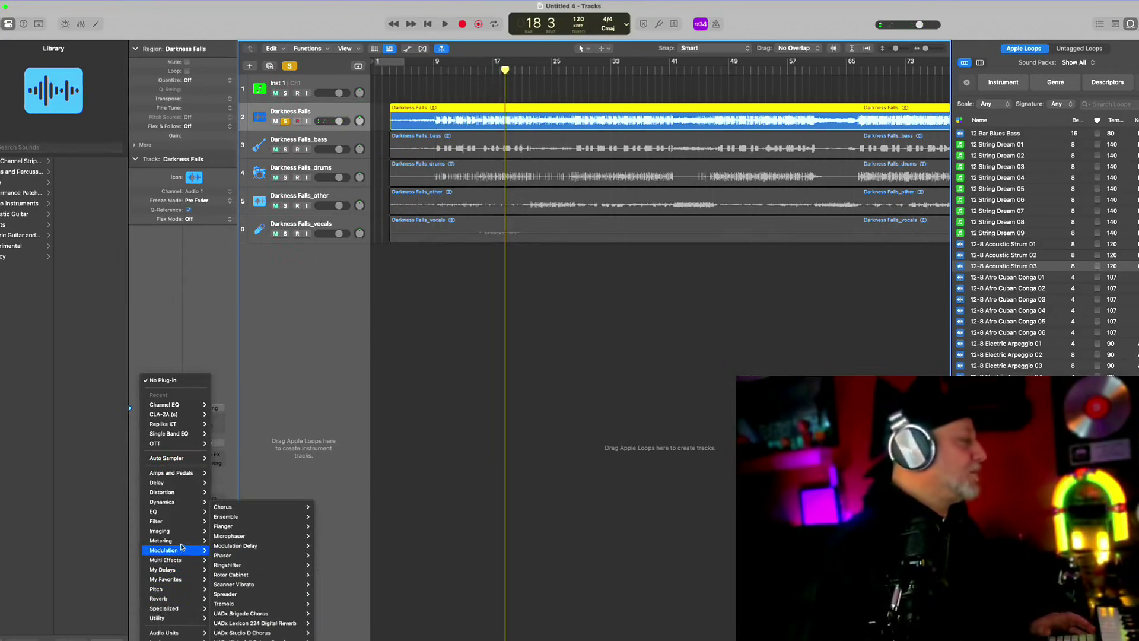
{"action": "mouse_move", "coordinate": [238, 546]}
{"action": "left_click", "coordinate": [283, 537]}
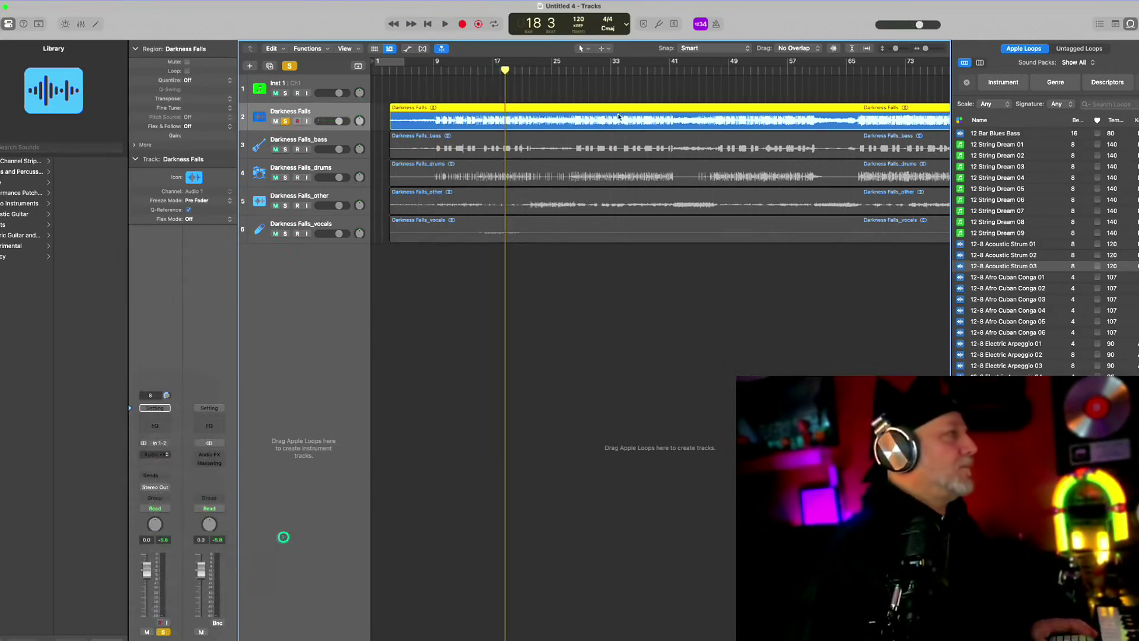
{"action": "left_click", "coordinate": [597, 70]}
{"action": "key", "text": "space"}
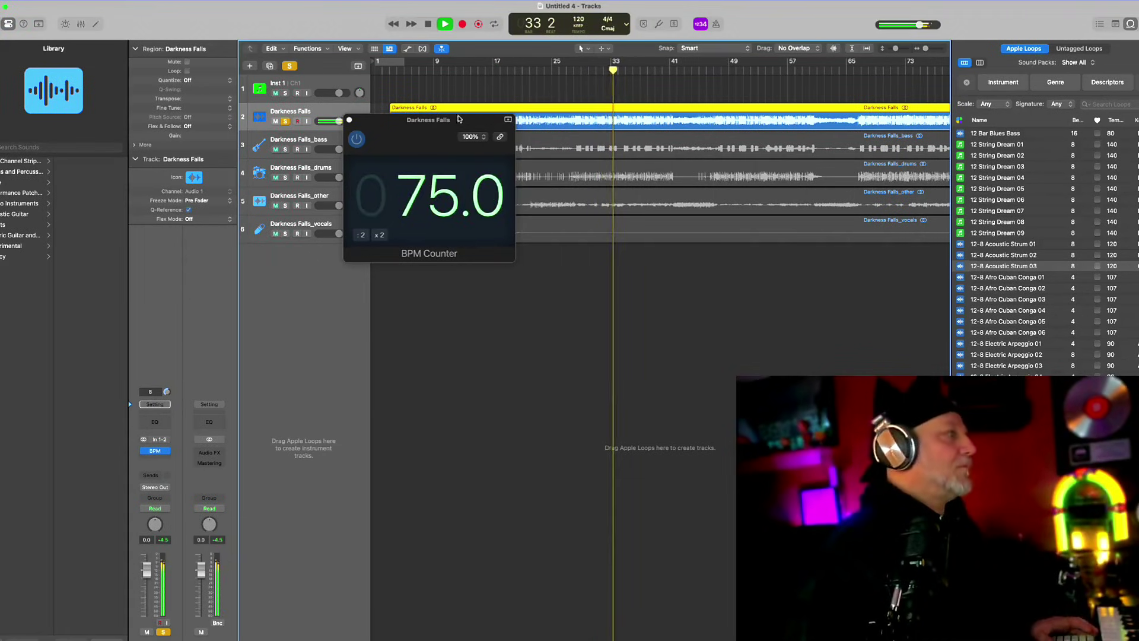
{"action": "key", "text": "space"}
{"action": "left_click", "coordinate": [349, 119]}
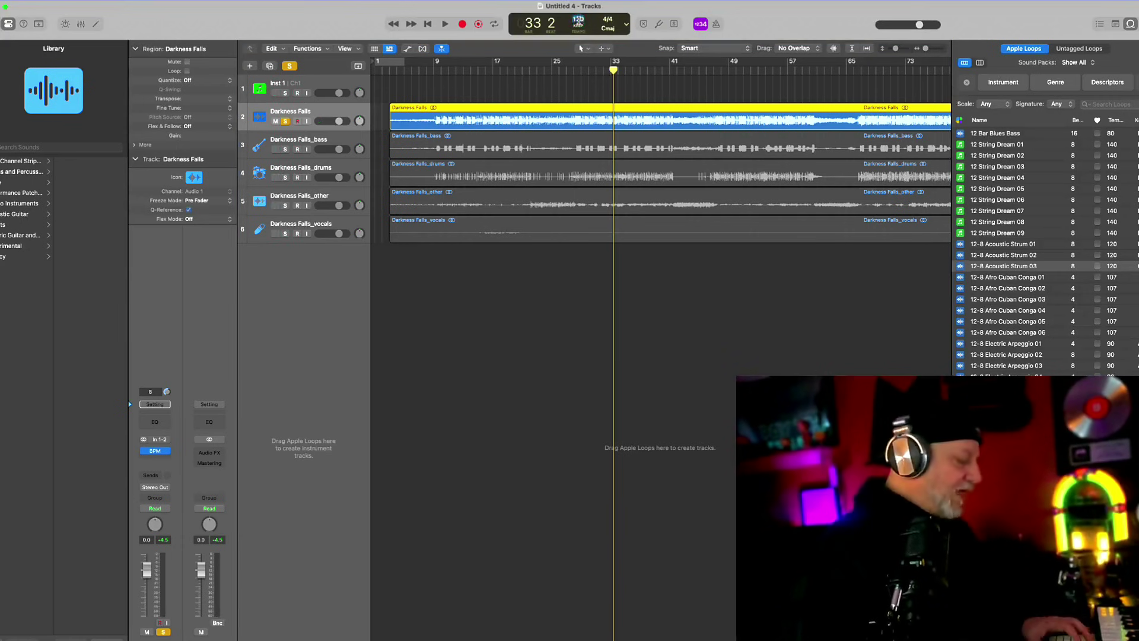
- Set the project tempo to 75 BPM
{"action": "left_click", "coordinate": [544, 293]}
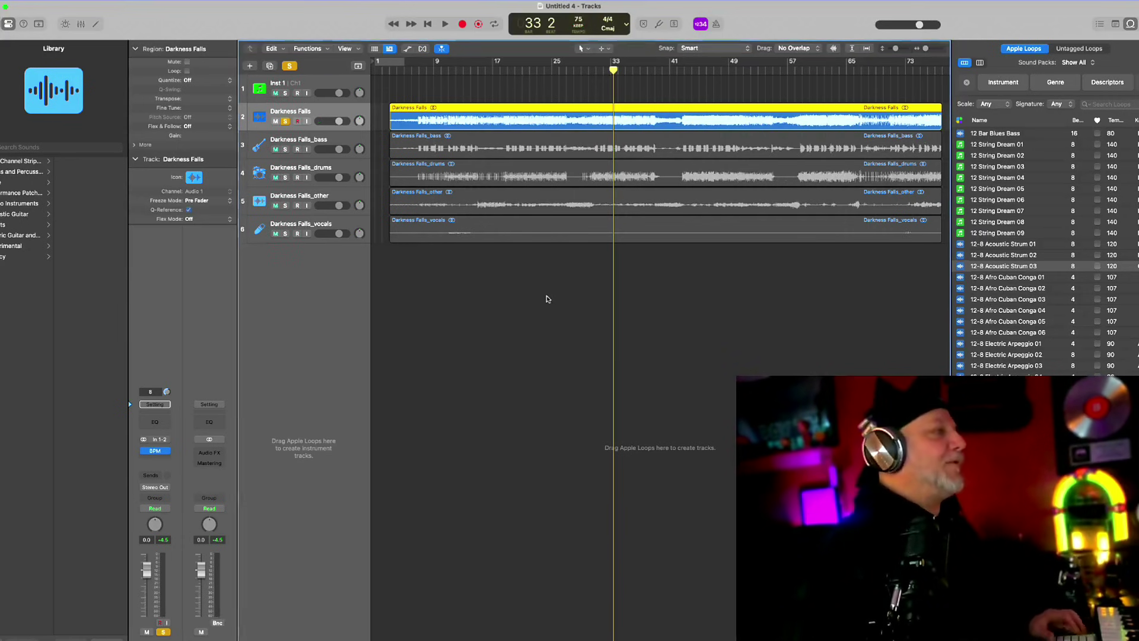
{"action": "left_click", "coordinate": [547, 296], "text": "ctrl+alt"}
{"action": "left_click", "coordinate": [547, 297], "text": "ctrl+alt"}
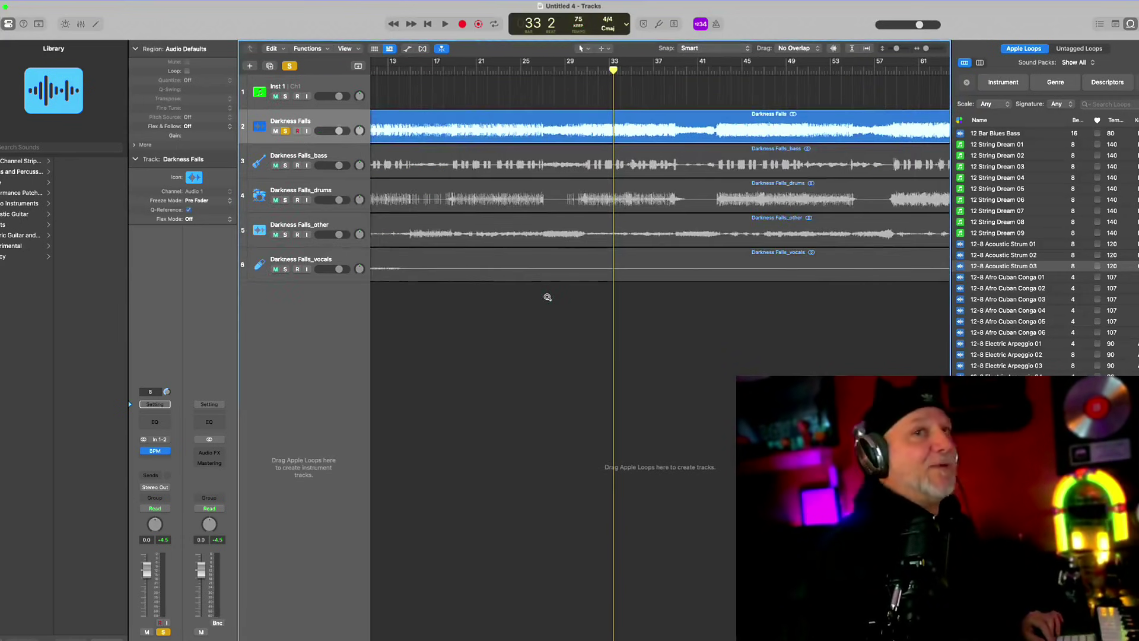
{"action": "left_click", "coordinate": [547, 297], "text": "ctrl+alt"}
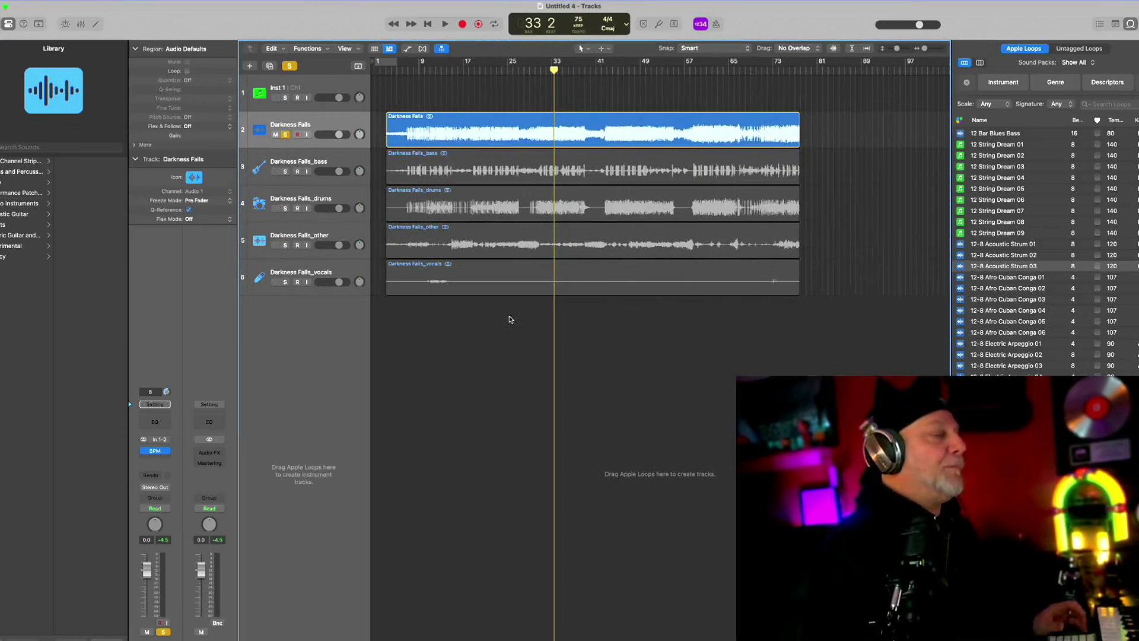
- Select all five Darkness Falls regions, move them to start at bar 1 and return the playhead to the beginning
{"action": "left_click_drag", "start_coordinate": [511, 319], "coordinate": [500, 126]}
{"action": "key", "text": "super+Right"}
{"action": "key", "text": "super+Right"}
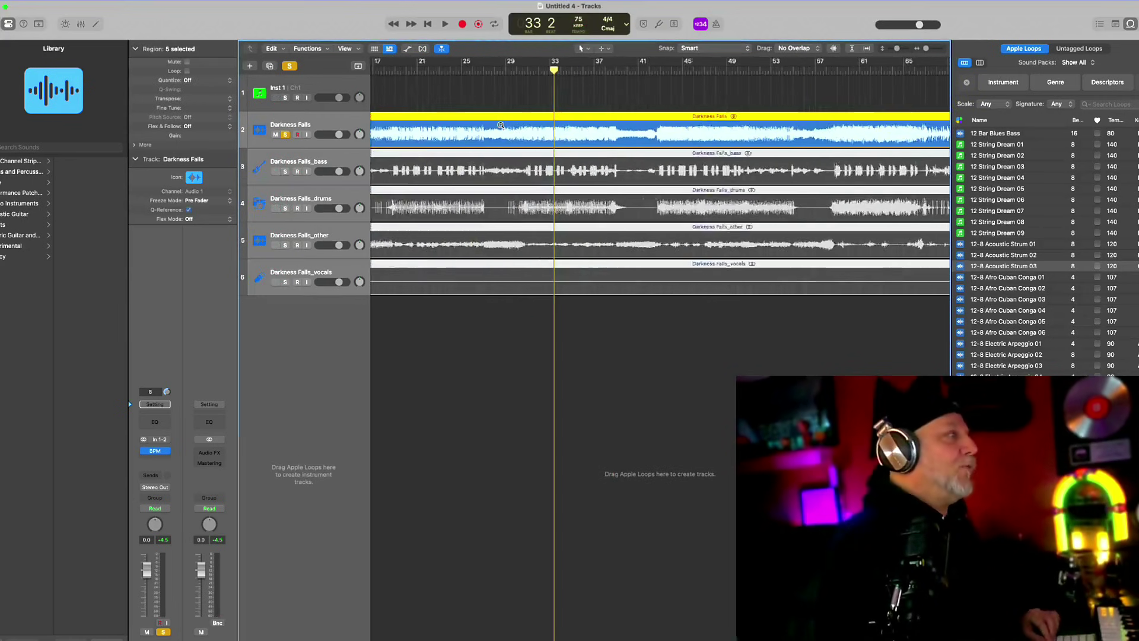
{"action": "key", "text": "Return"}
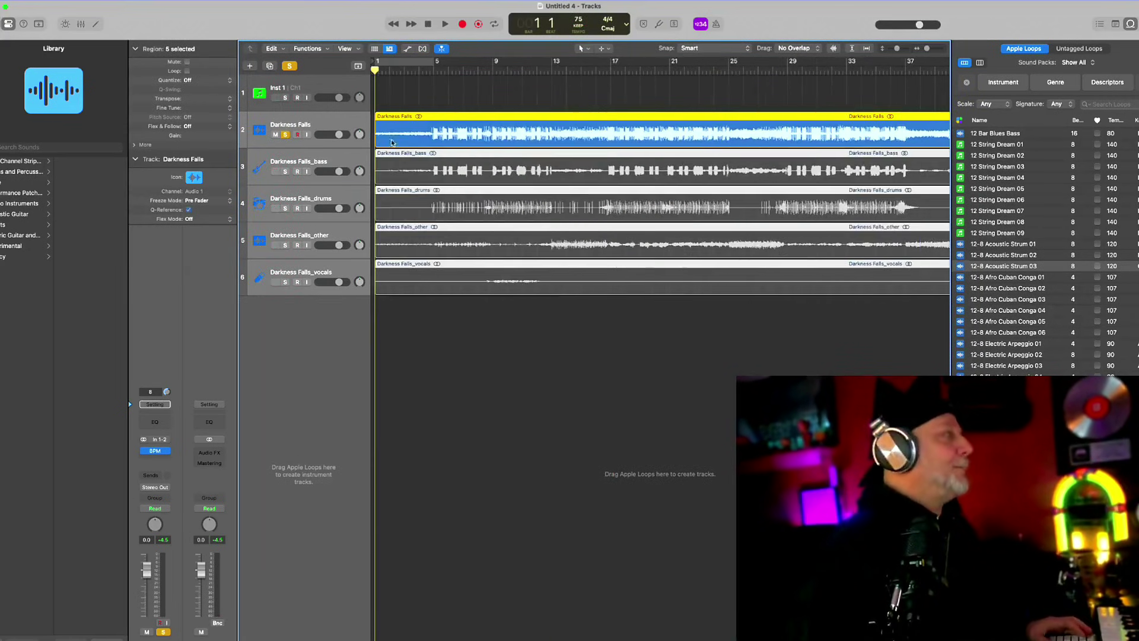
- Mute the full Darkness Falls track, clear its solo and play the four stems together
{"action": "left_click", "coordinate": [276, 135]}
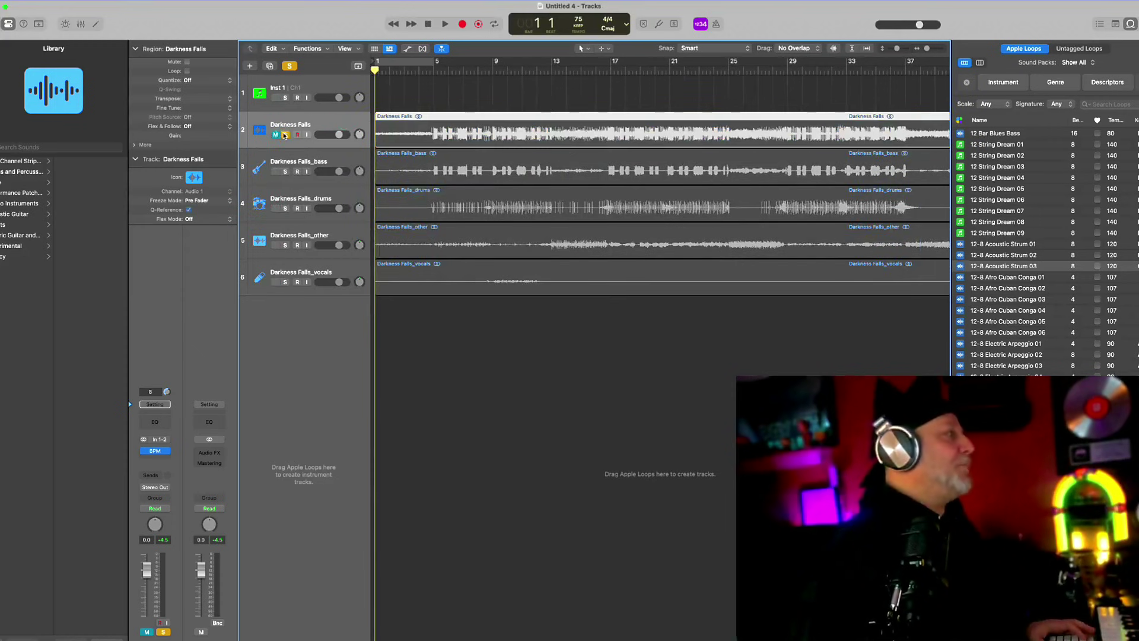
{"action": "left_click", "coordinate": [285, 134]}
{"action": "key", "text": "space"}
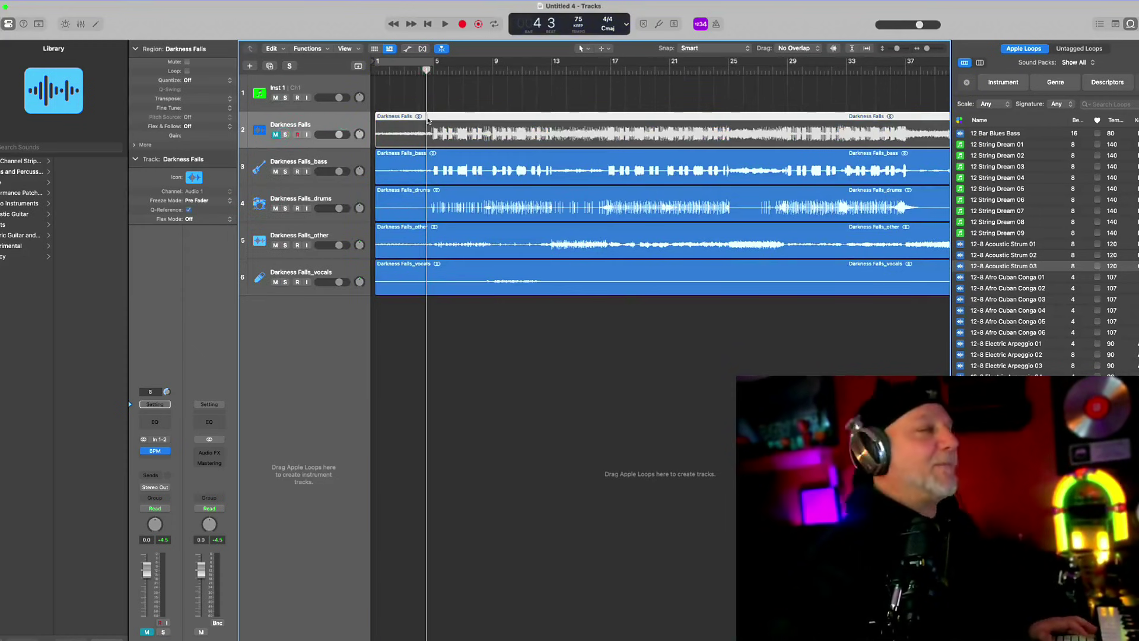
- Listen to the bass stem in solo, replaying it from around bar 10, and clear its solo
{"action": "left_click", "coordinate": [285, 172]}
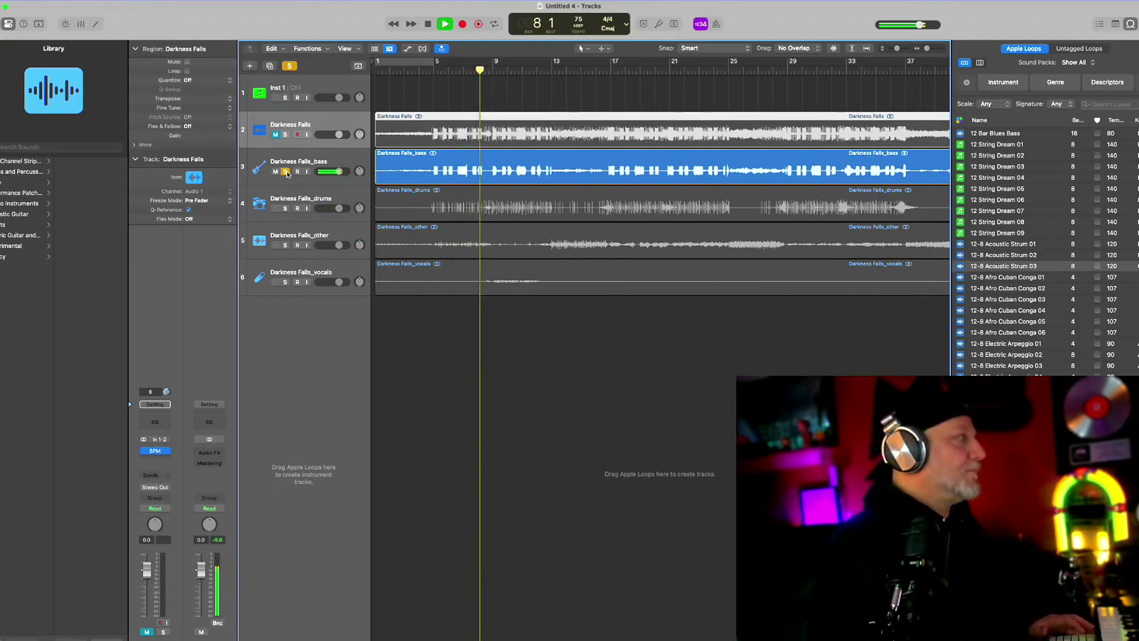
{"action": "key", "text": "space"}
{"action": "left_click", "coordinate": [286, 172]}
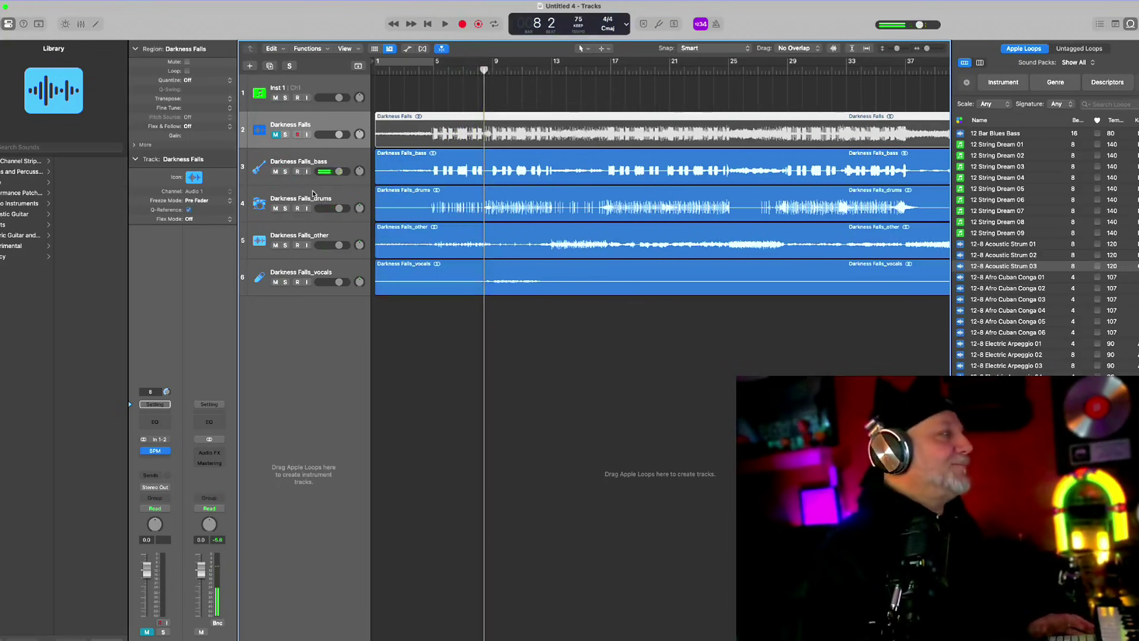
{"action": "left_click", "coordinate": [313, 192]}
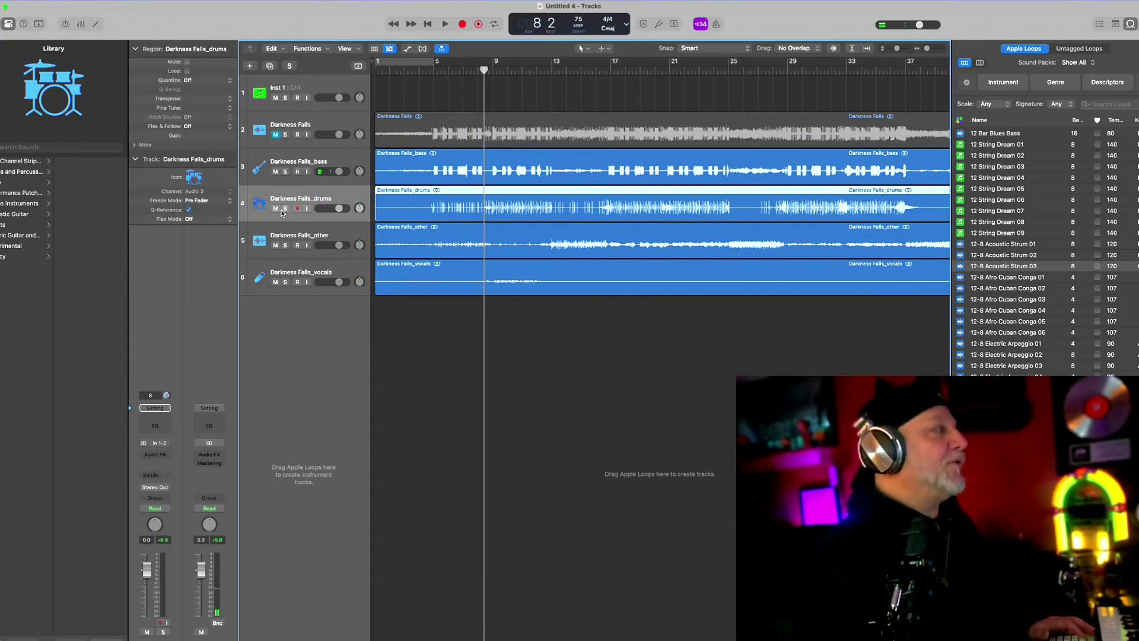
{"action": "left_click", "coordinate": [285, 172]}
{"action": "double_click", "coordinate": [518, 69]}
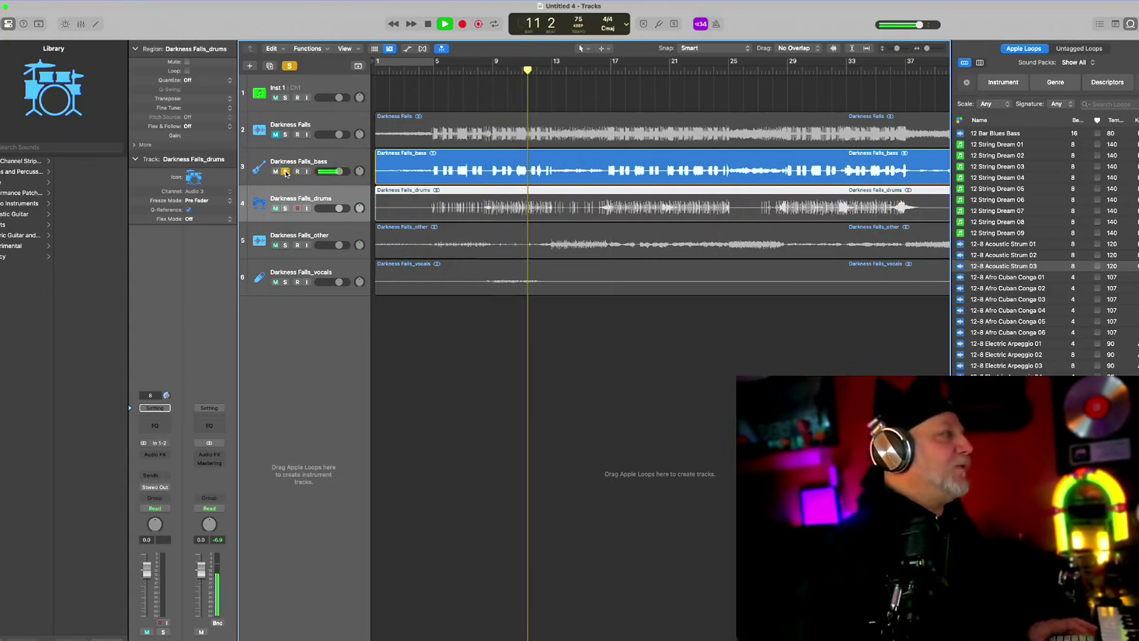
{"action": "key", "text": "space"}
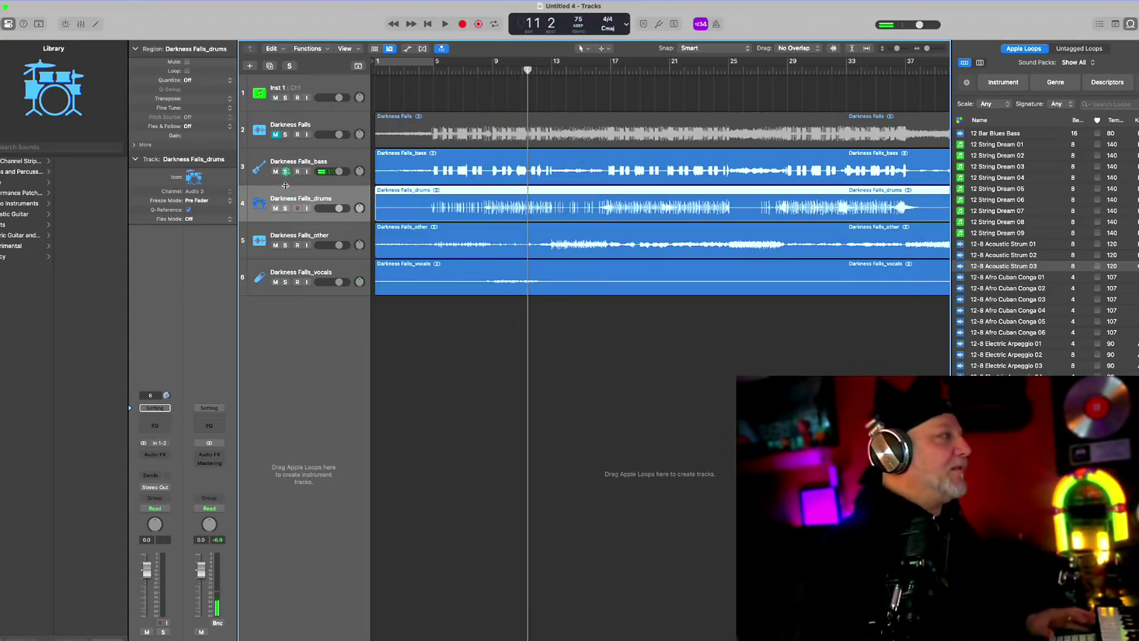
{"action": "left_click", "coordinate": [285, 172]}
- Solo the drums stem and listen to it from around bar 10
{"action": "left_click", "coordinate": [285, 209]}
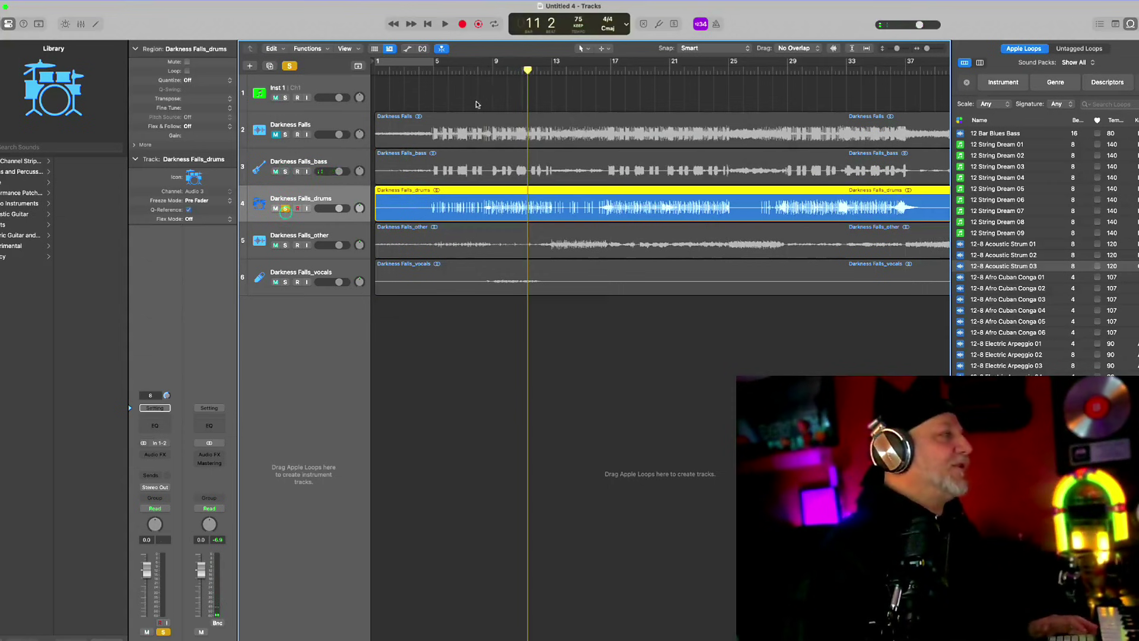
{"action": "left_click", "coordinate": [507, 69]}
{"action": "key", "text": "space"}
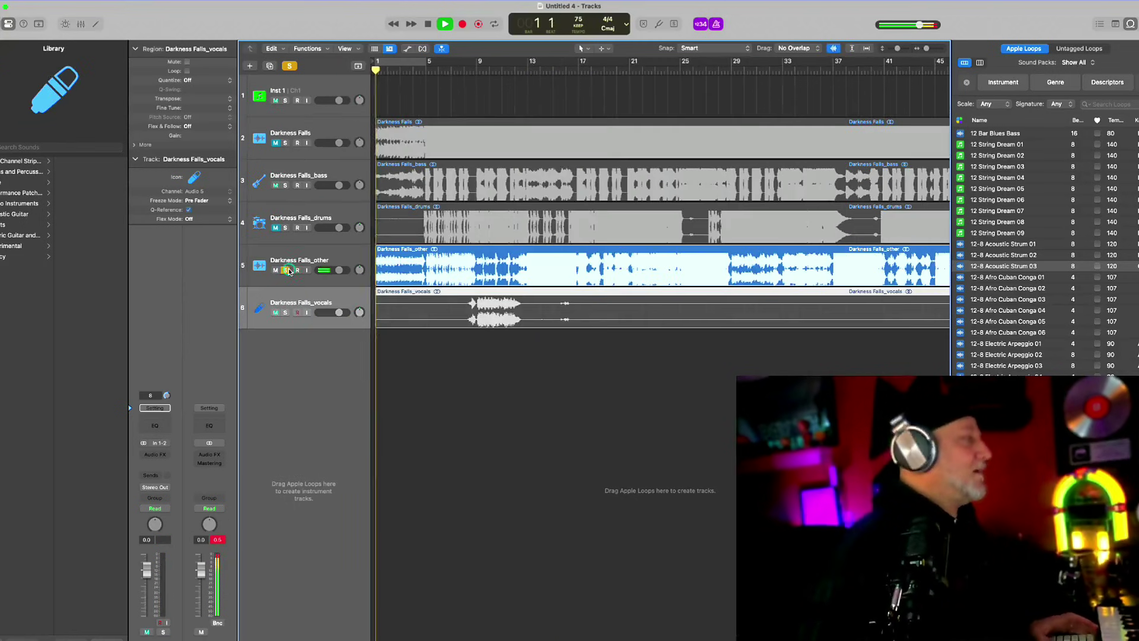
- Compare the soloed bass stem with the soloed full Darkness Falls track during playback from bar 1
{"action": "left_click", "coordinate": [286, 186]}
{"action": "key", "text": "space"}
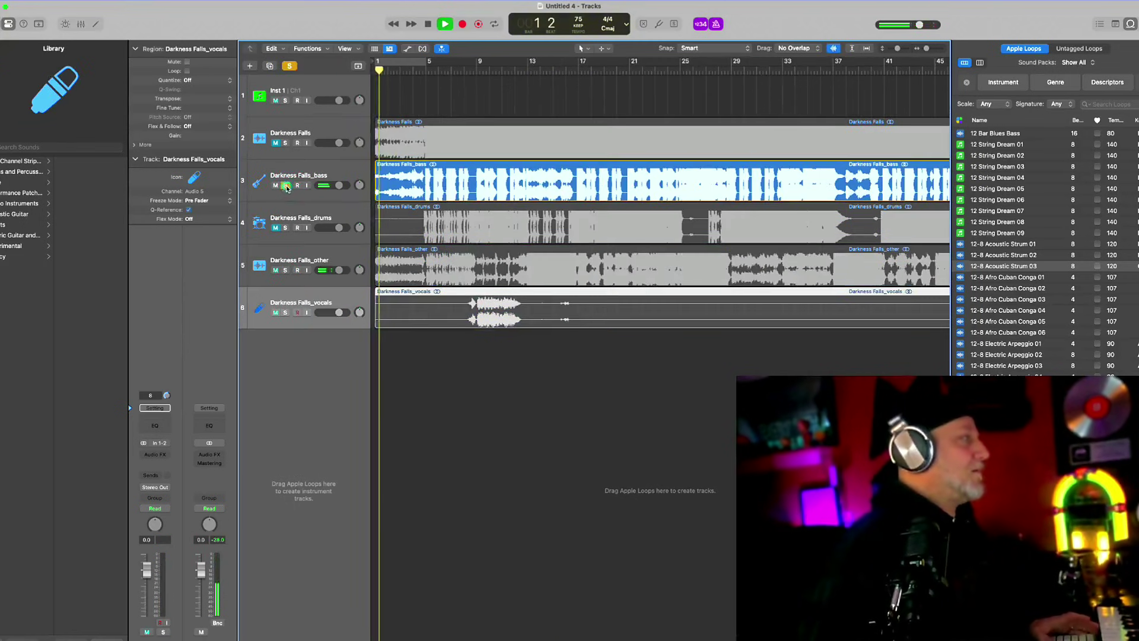
{"action": "left_click", "coordinate": [285, 186]}
{"action": "left_click", "coordinate": [285, 143]}
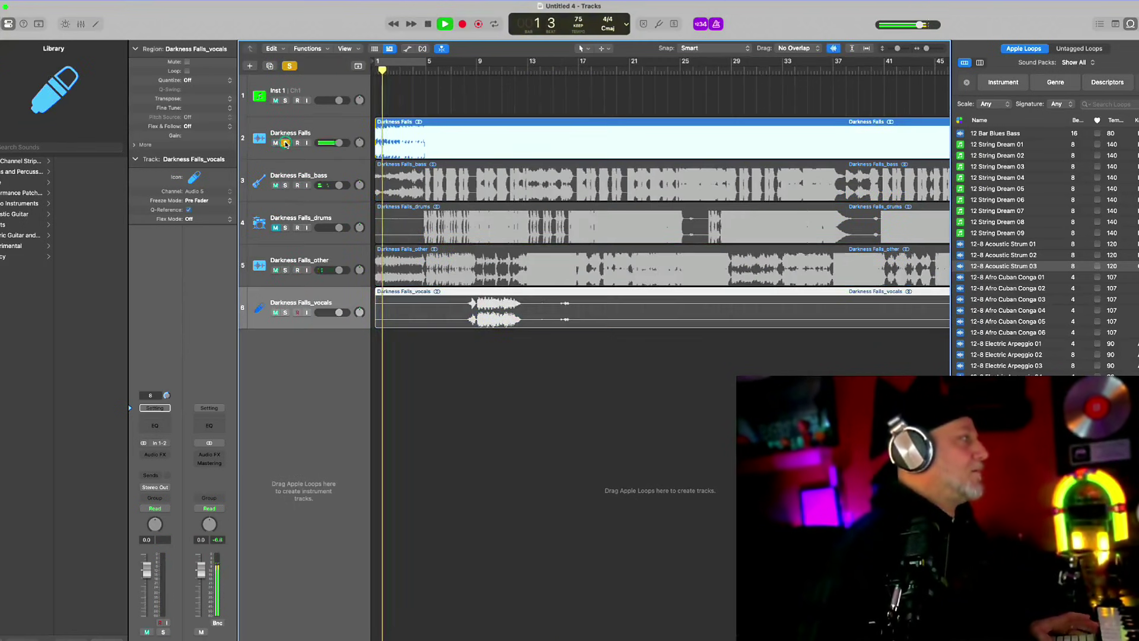
- Clear the full Darkness Falls track's solo, then solo the other stem and listen to it from bar 1
{"action": "key", "text": "space"}
{"action": "left_click", "coordinate": [286, 143]}
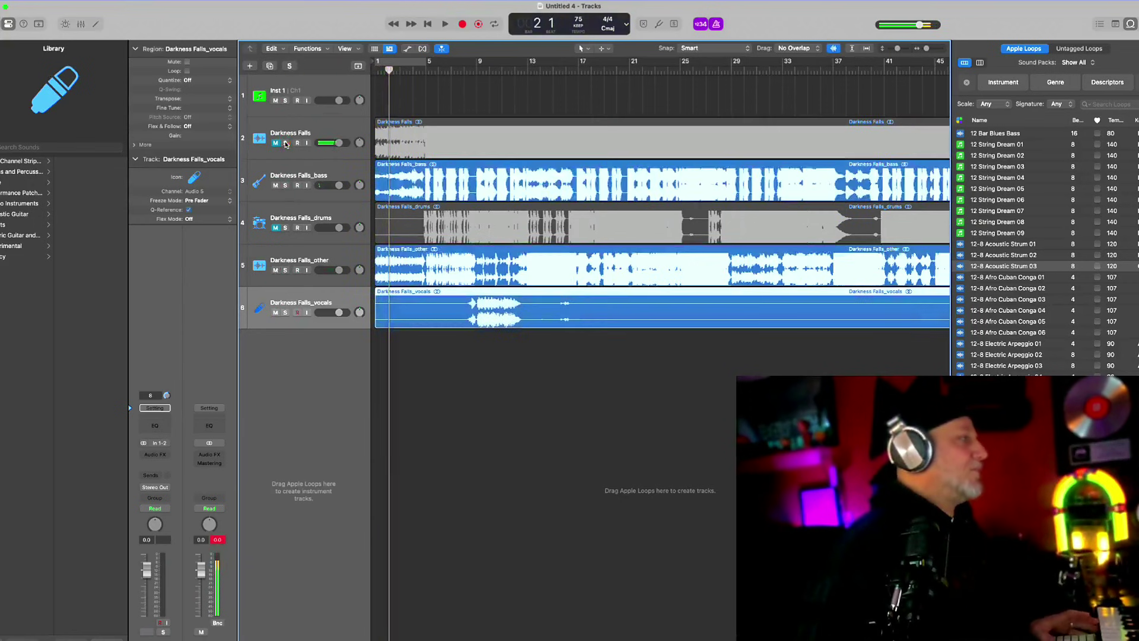
{"action": "left_click", "coordinate": [285, 270]}
{"action": "left_click", "coordinate": [336, 249]}
{"action": "key", "text": "Return"}
{"action": "key", "text": "space"}
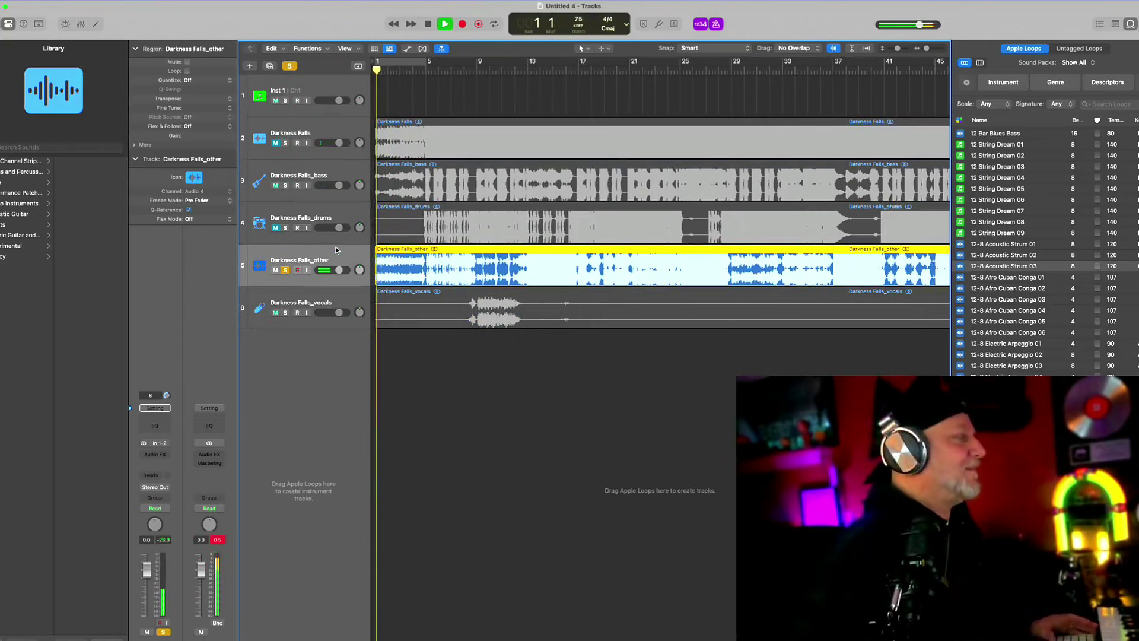
- Listen to the bass stem together with the soloed other stem, then clear both solos
{"action": "left_click", "coordinate": [285, 185]}
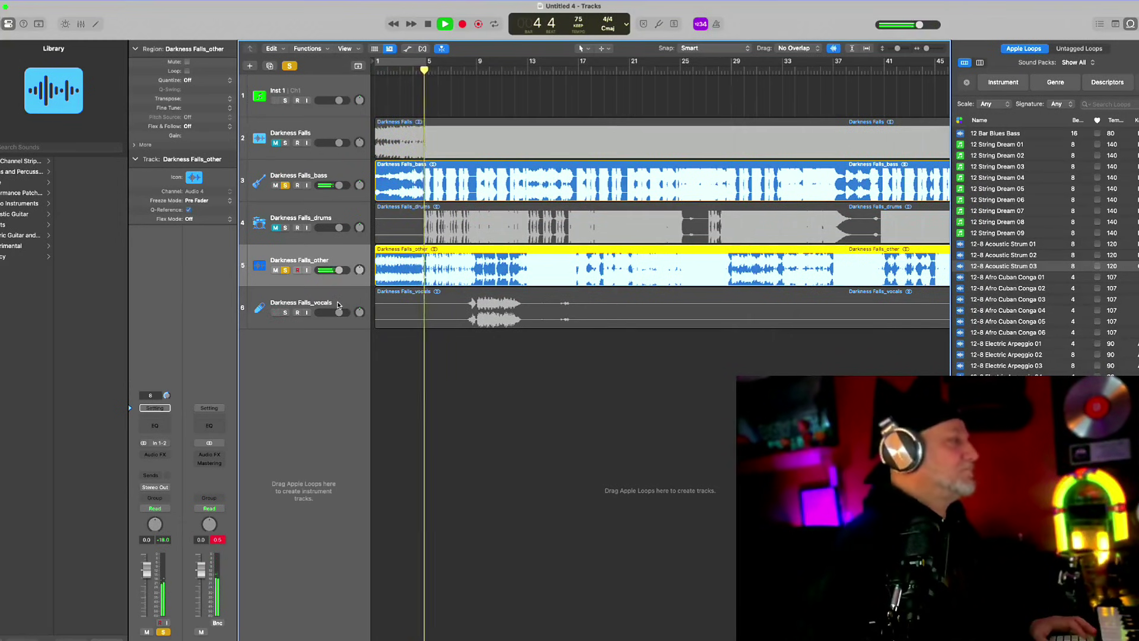
{"action": "left_click", "coordinate": [285, 186]}
{"action": "key", "text": "s"}
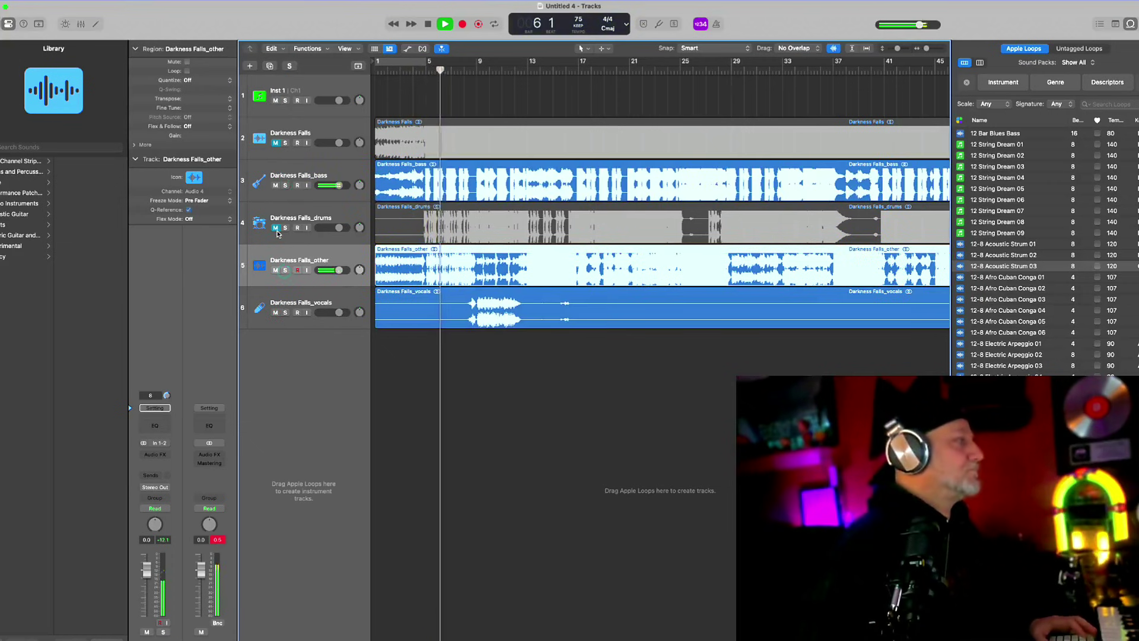
- Unmute the drums stem and play all four stems together from around bar 5
{"action": "left_click", "coordinate": [276, 228]}
{"action": "left_click", "coordinate": [330, 176]}
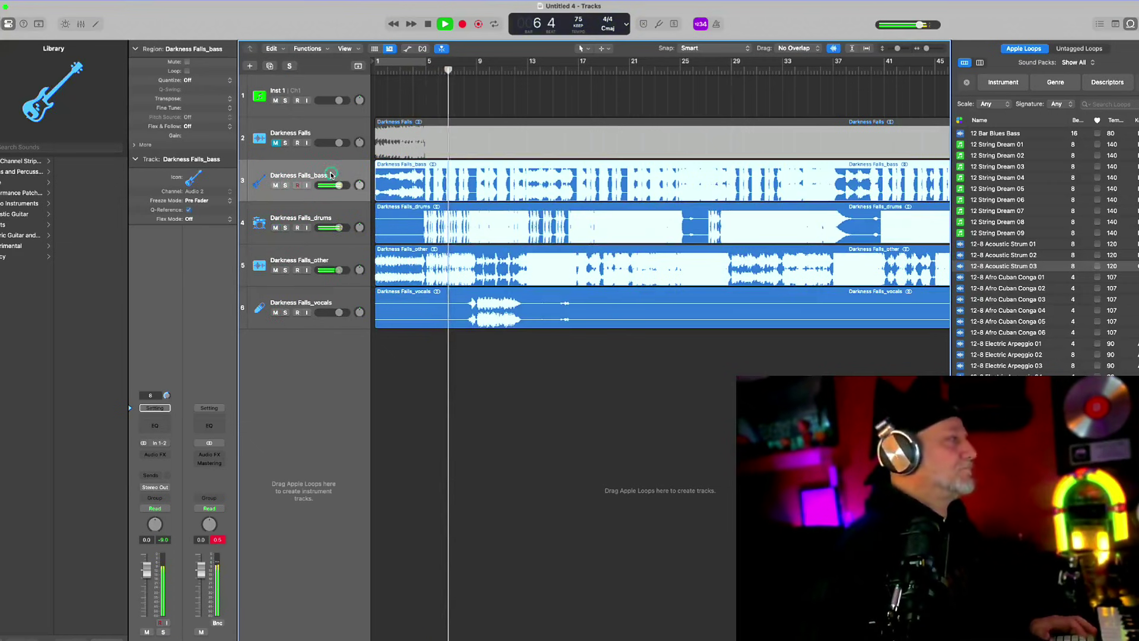
{"action": "left_click", "coordinate": [428, 70]}
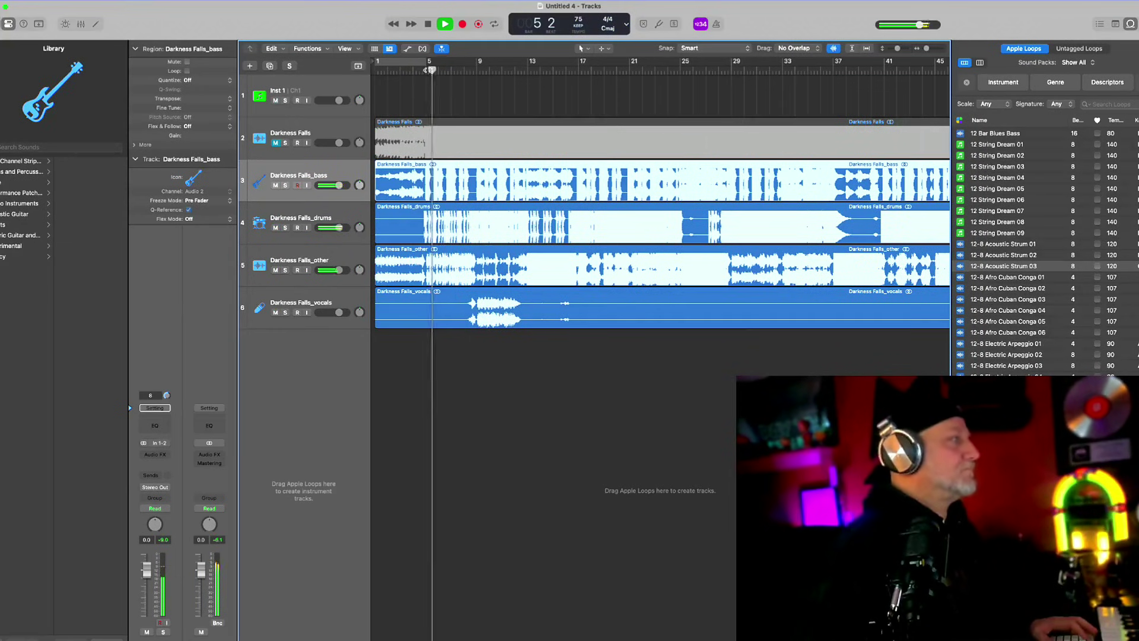
{"action": "key", "text": "space"}
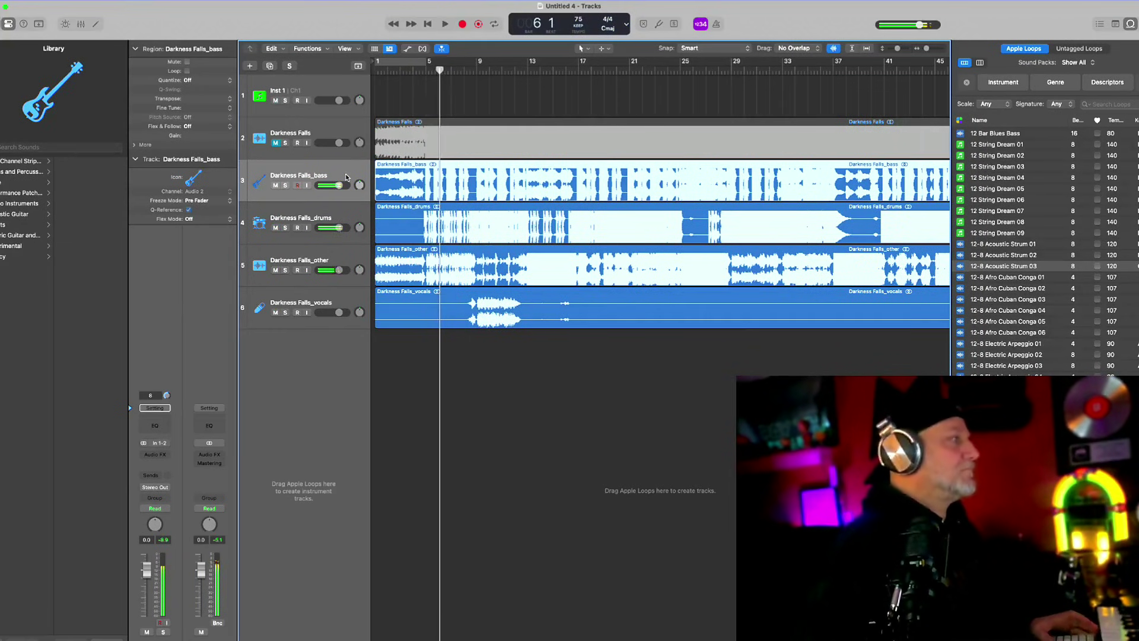
- Unmute and solo the full Darkness Falls track and listen to its opening from bar 1
{"action": "left_click", "coordinate": [275, 143]}
{"action": "left_click", "coordinate": [284, 143]}
{"action": "key", "text": "space"}
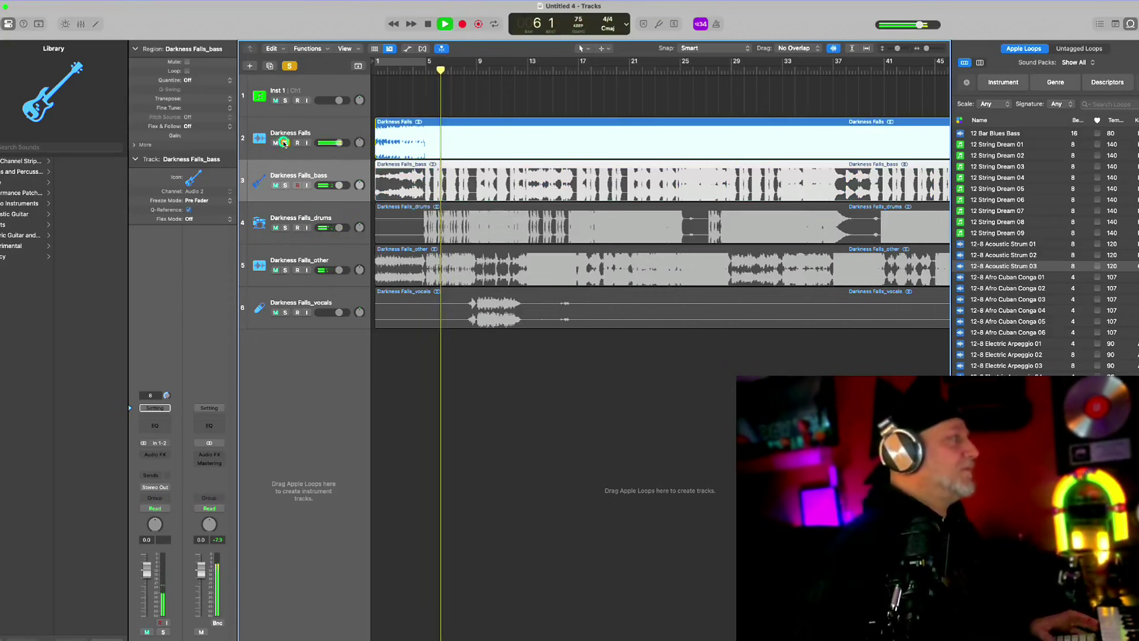
{"action": "key", "text": "Return"}
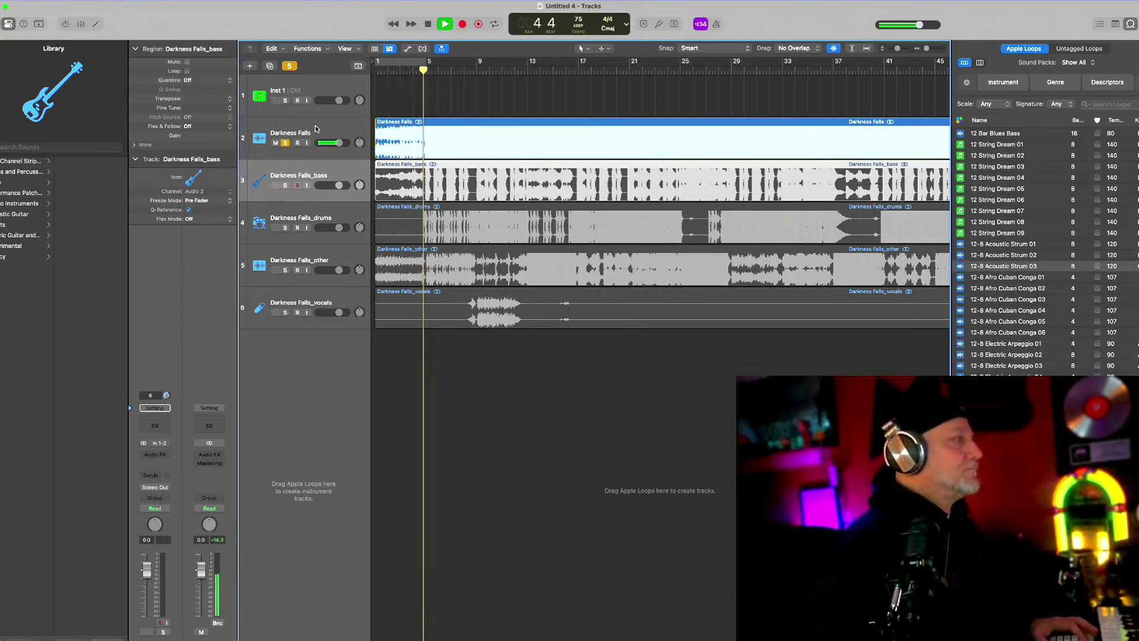
{"action": "key", "text": "space"}
- Split the full Darkness Falls region just before bar 5, then return the playhead to bar 1
{"action": "left_click", "coordinate": [293, 140]}
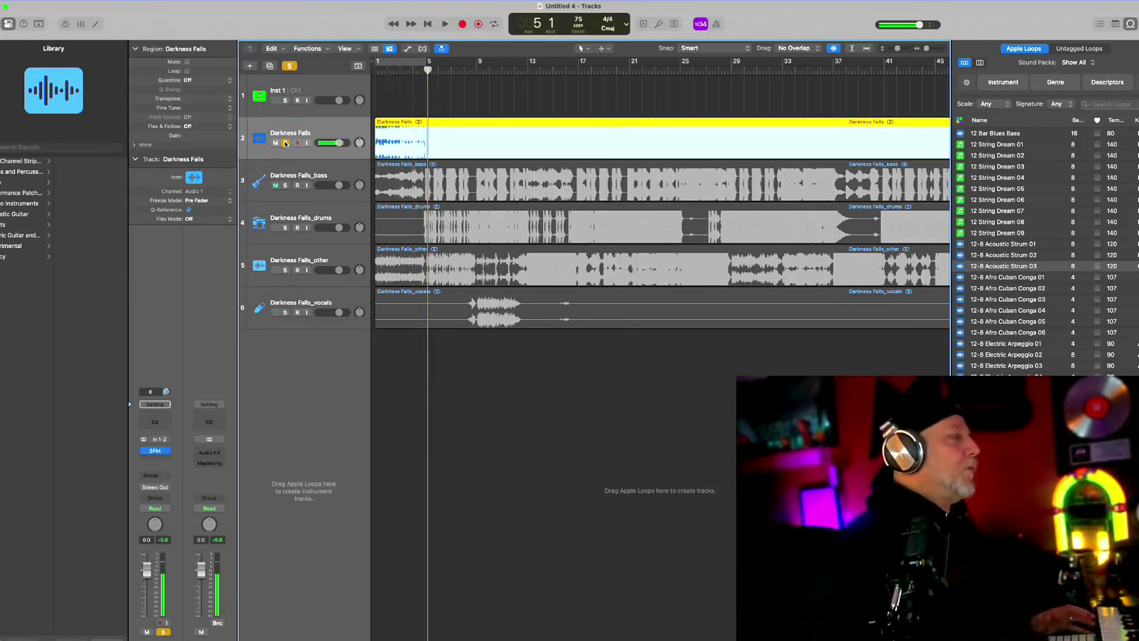
{"action": "left_click", "coordinate": [285, 143]}
{"action": "left_click", "coordinate": [285, 143]}
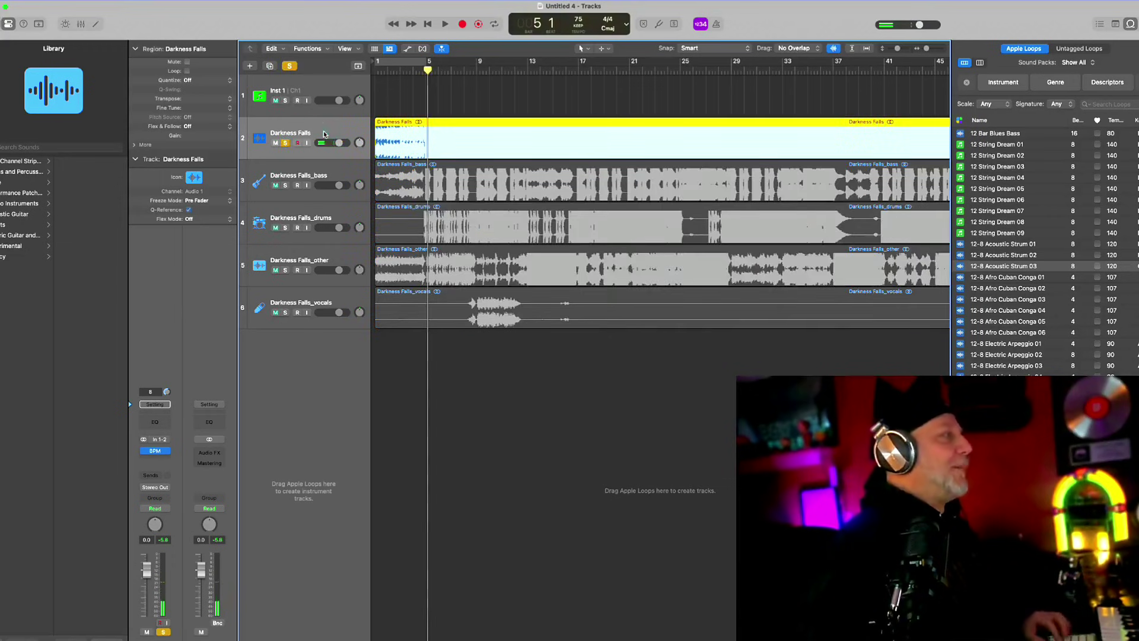
{"action": "key", "text": "super+Right"}
{"action": "key", "text": "super+Down"}
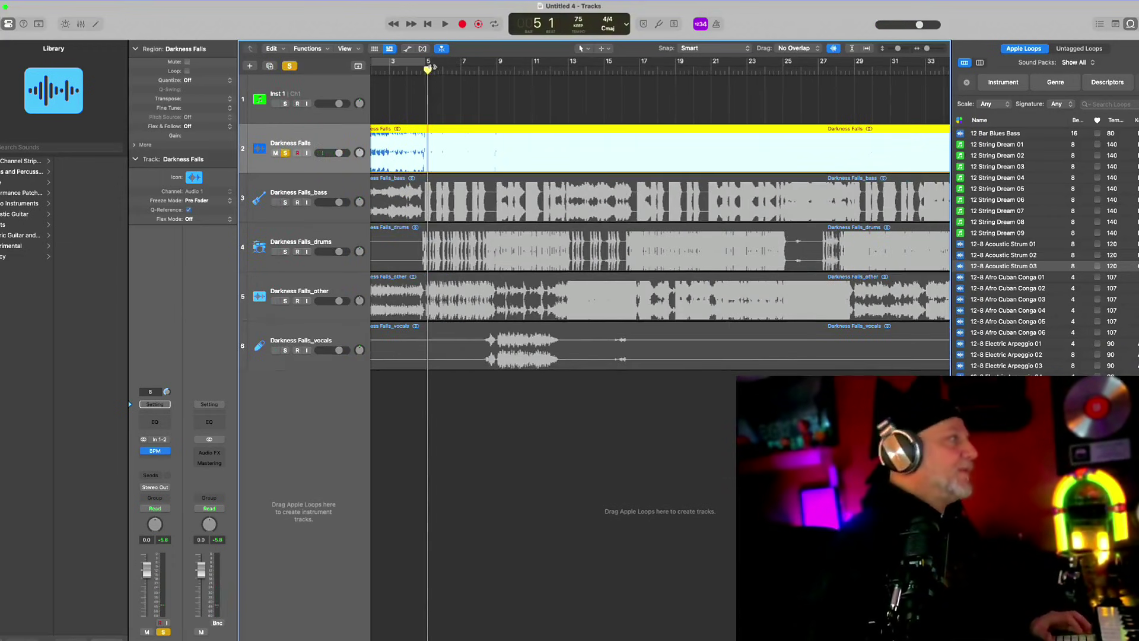
{"action": "left_click_drag", "start_coordinate": [430, 70], "coordinate": [426, 70]}
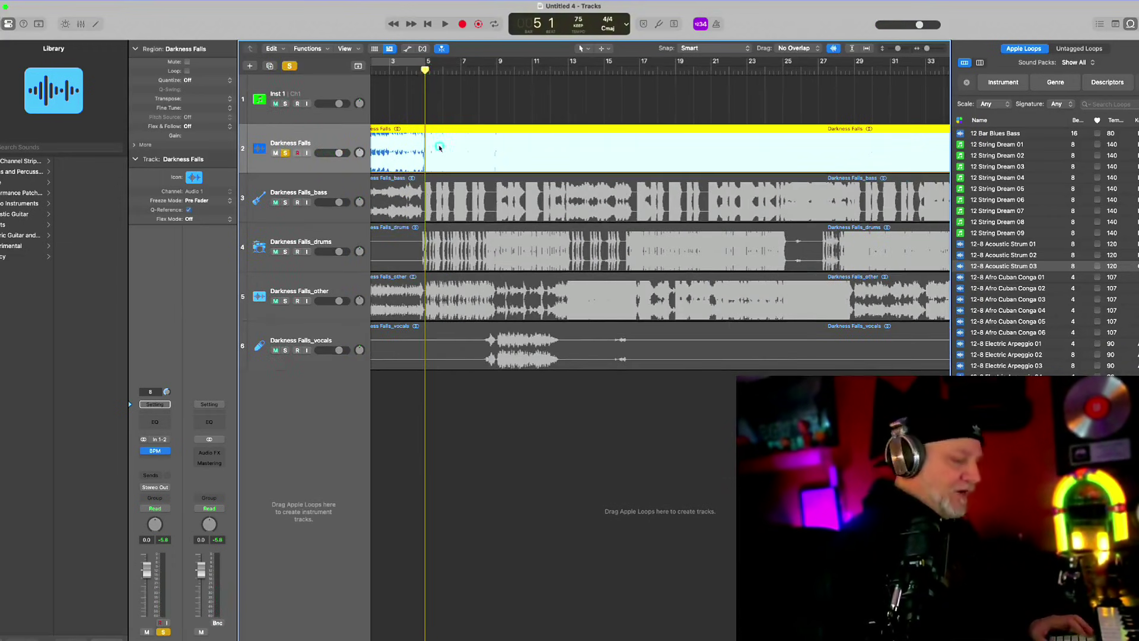
{"action": "key", "text": "super+Left"}
{"action": "key", "text": "Return"}
{"action": "key", "text": "super+Right"}
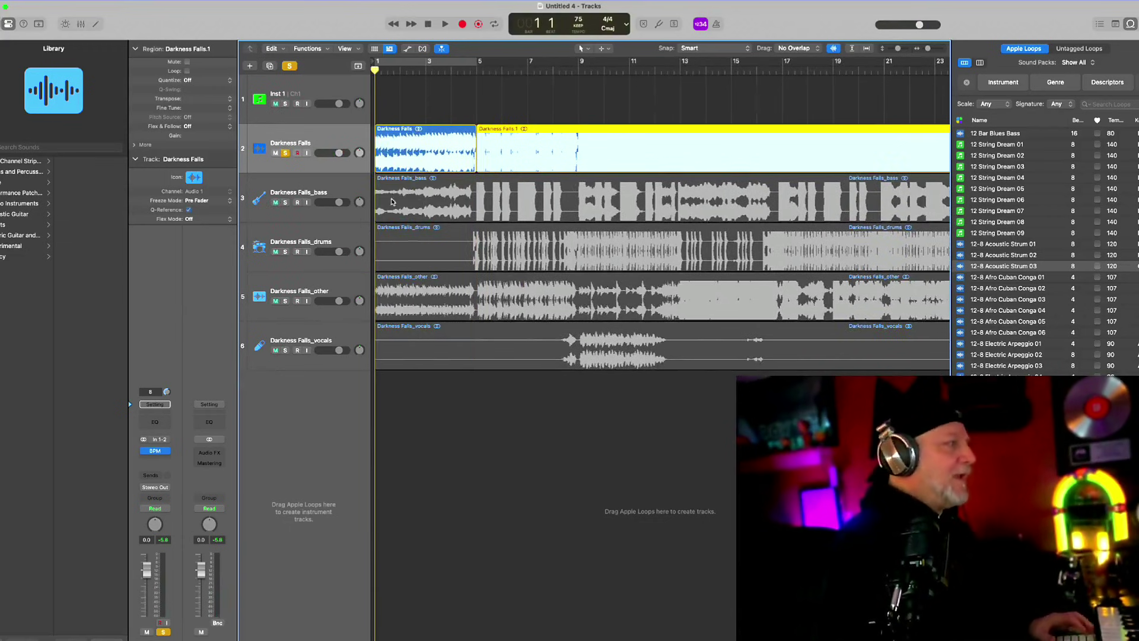
- Clear the full track's solo, mute it and play the stems briefly from bar 1
{"action": "left_click", "coordinate": [285, 153]}
{"action": "left_click", "coordinate": [276, 153]}
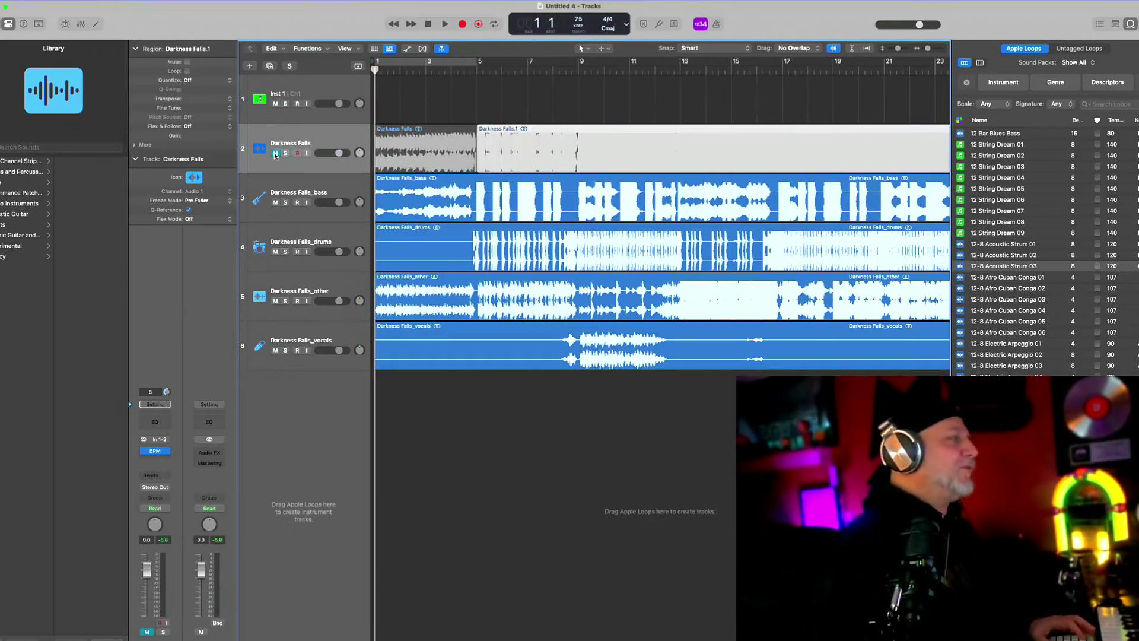
{"action": "left_click", "coordinate": [303, 277]}
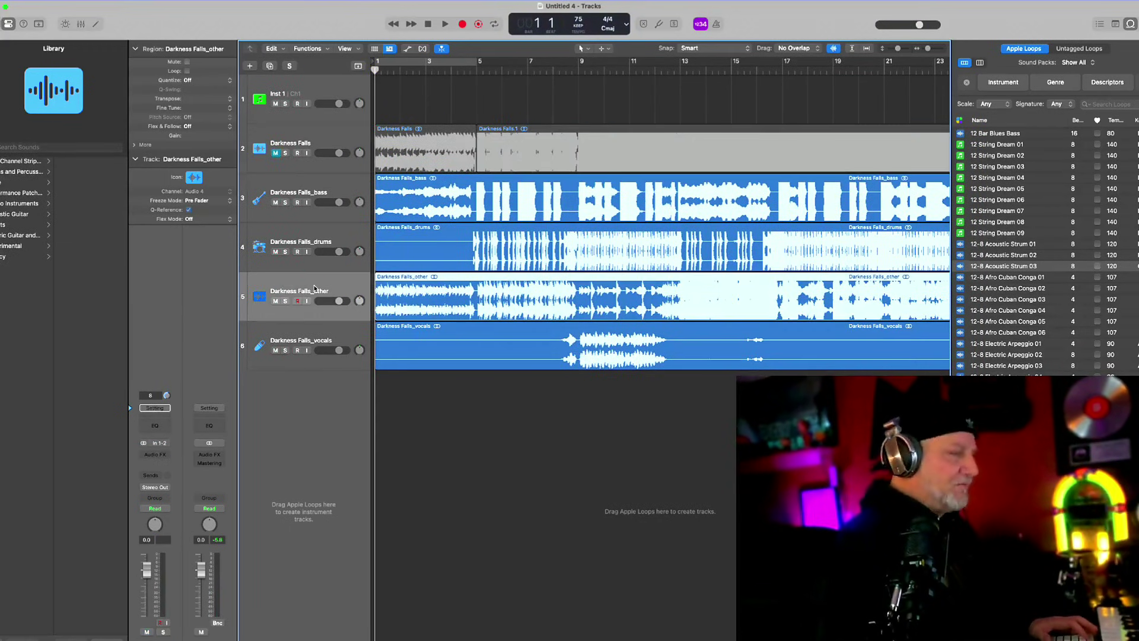
{"action": "key", "text": "space"}
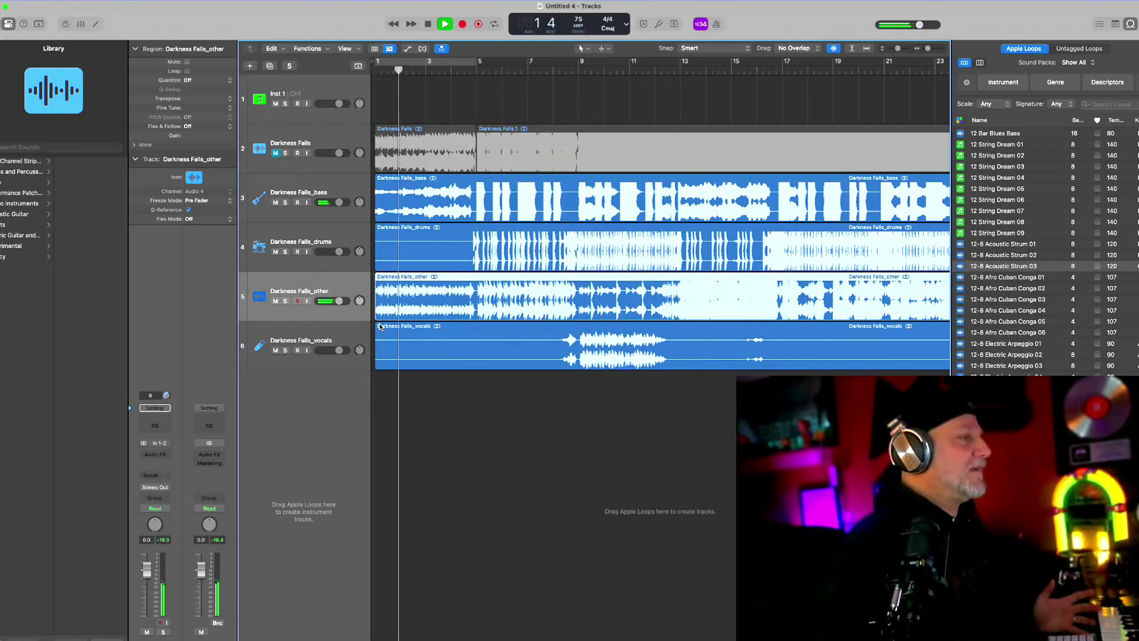
{"action": "key", "text": "space"}
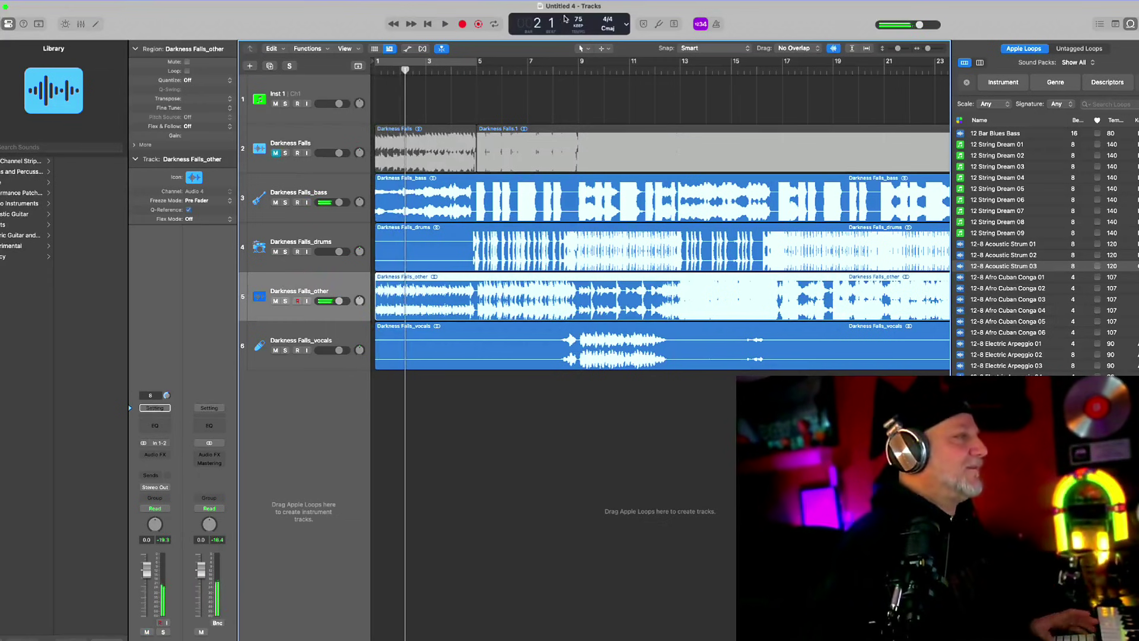
- Audition the stems from bar 13 and split the other stem's region at bar 13
{"action": "left_click", "coordinate": [680, 69]}
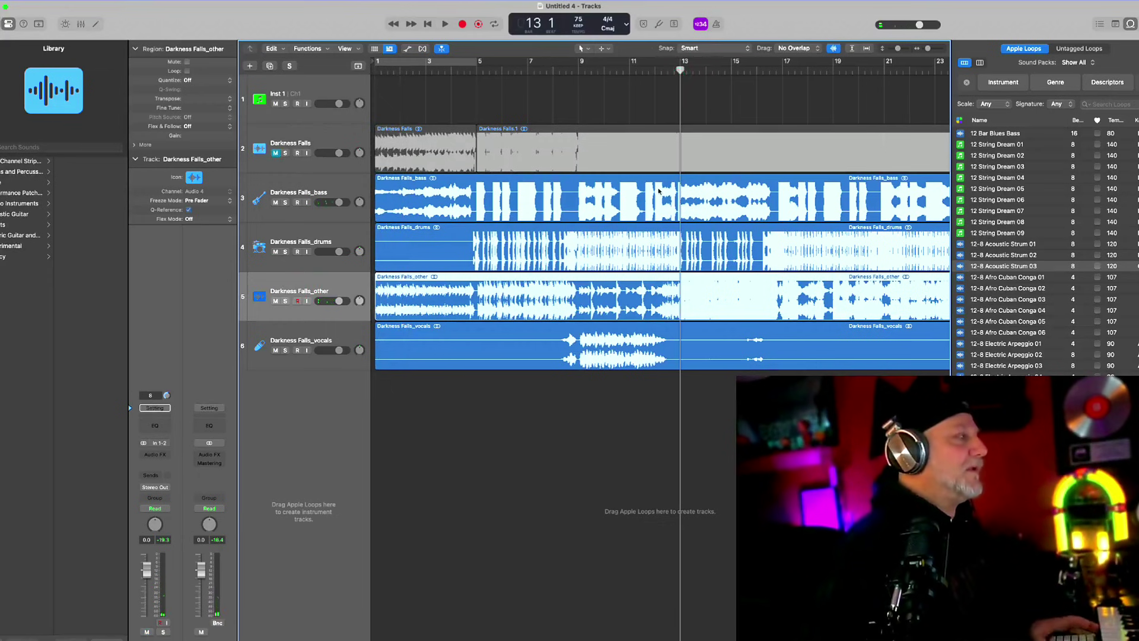
{"action": "key", "text": "space"}
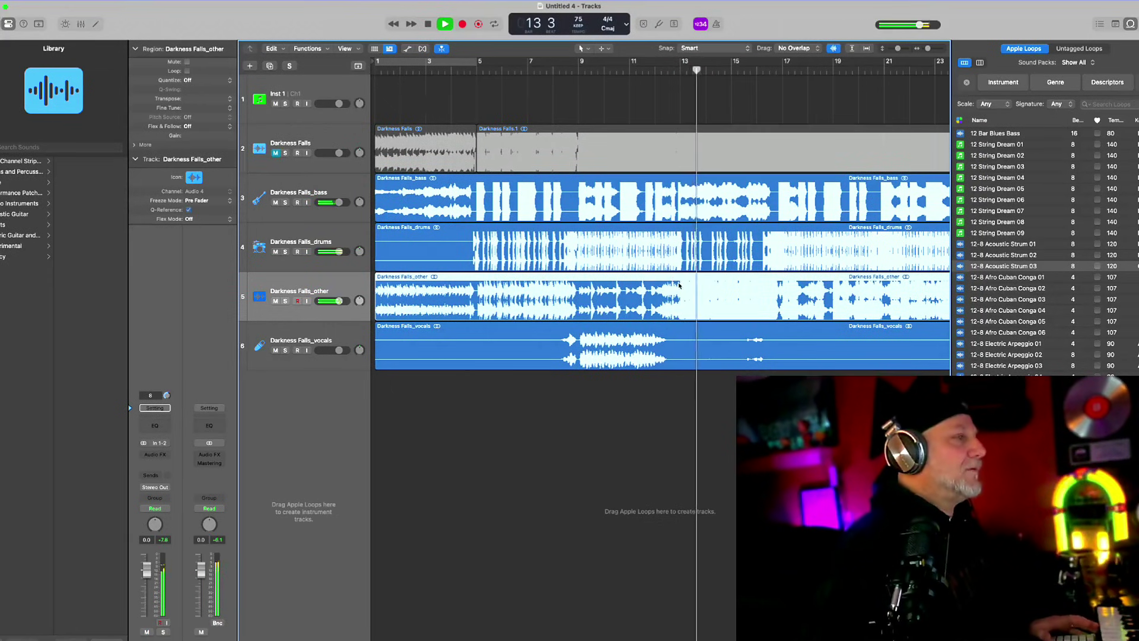
{"action": "key", "text": "space"}
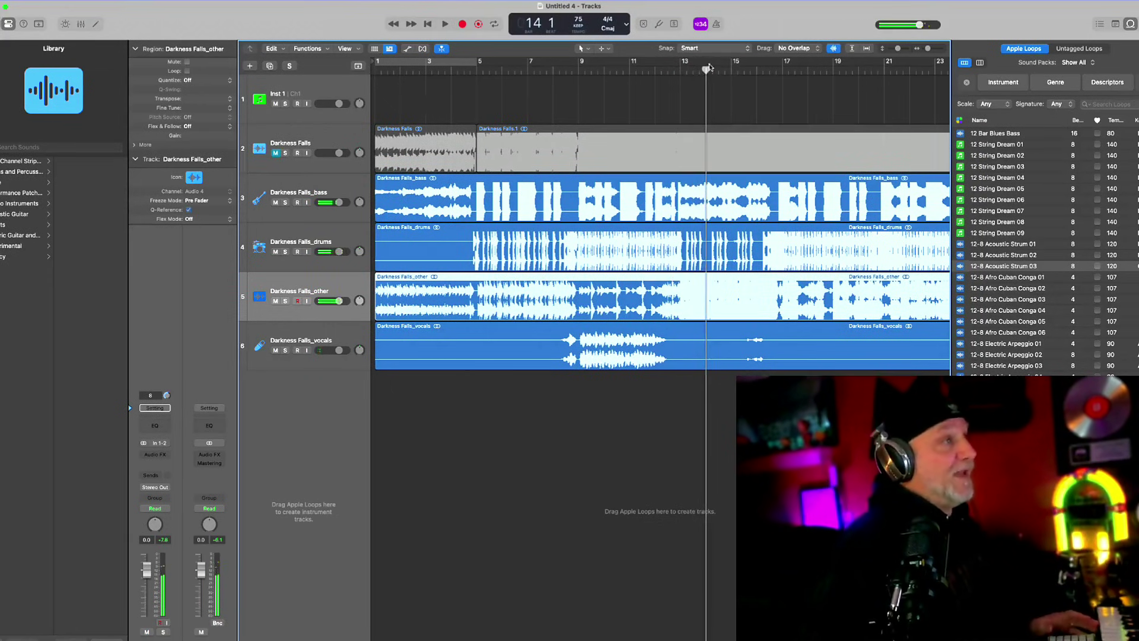
{"action": "left_click", "coordinate": [689, 75]}
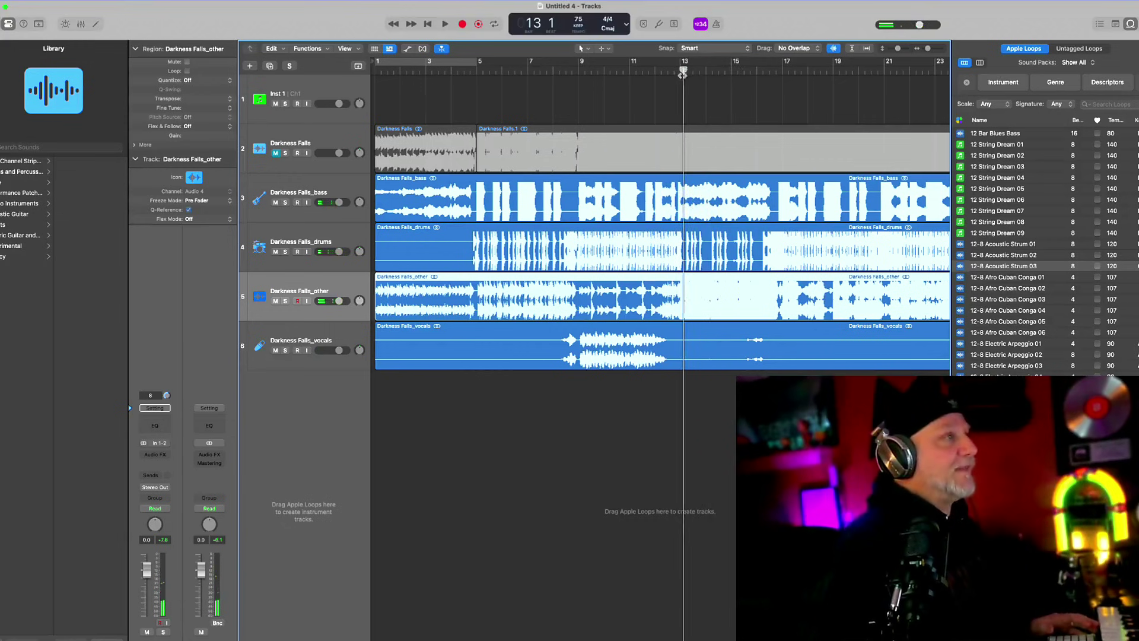
{"action": "key", "text": "super+t"}
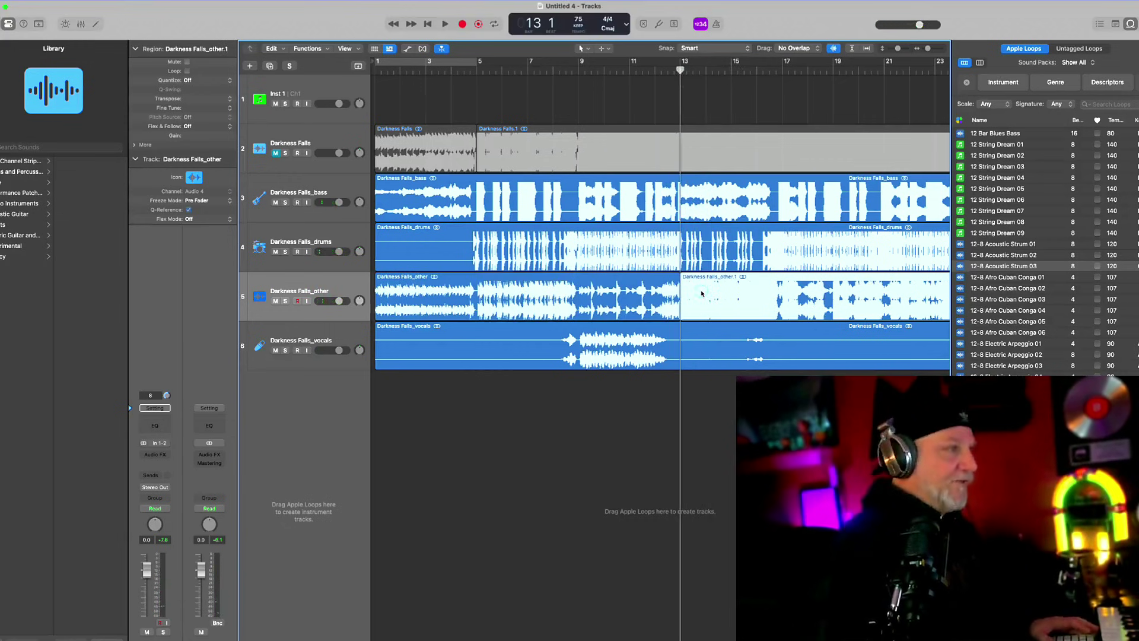
- Split the other stem at bar 15 to isolate a two-bar segment starting at bar 13
{"action": "key", "text": "period"}
{"action": "key", "text": "period"}
{"action": "key", "text": "period"}
{"action": "key", "text": "period"}
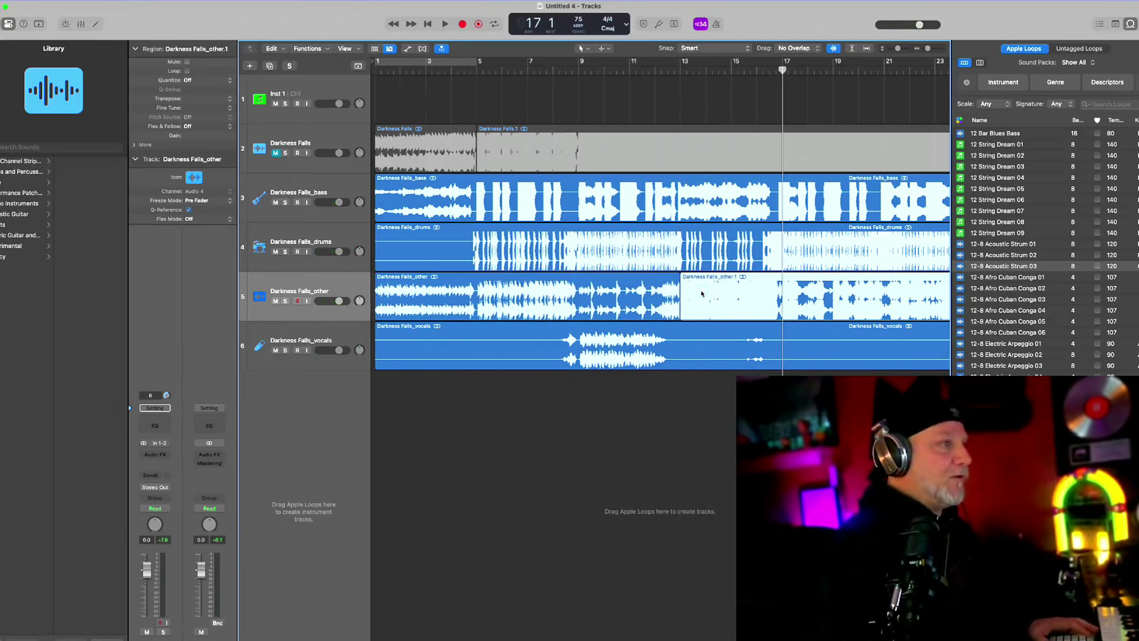
{"action": "key", "text": "shift+Return"}
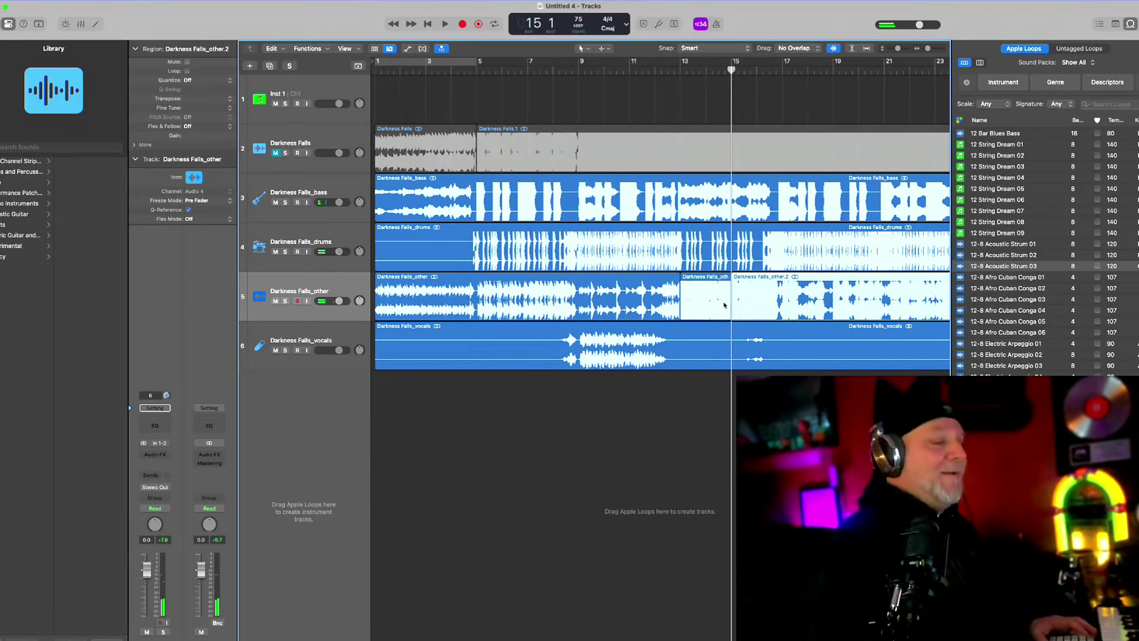
- Copy the two-bar segment at bar 13 of the other stem onto a new audio track at bar 1 and loop it to the song's end
{"action": "key", "text": "super+Left"}
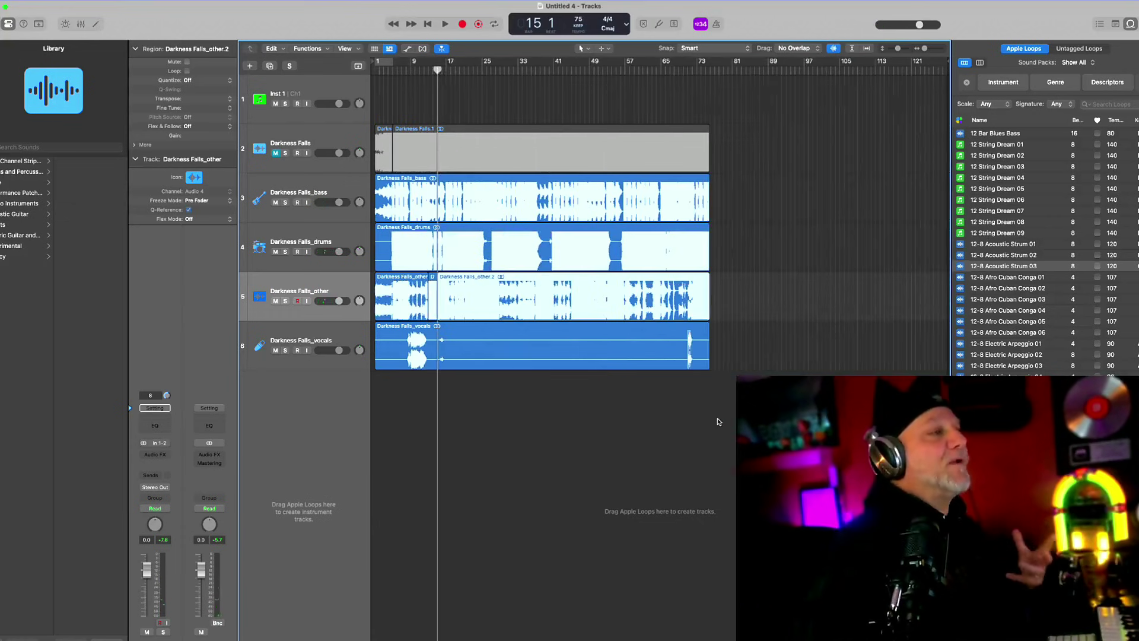
{"action": "key", "text": "super+r"}
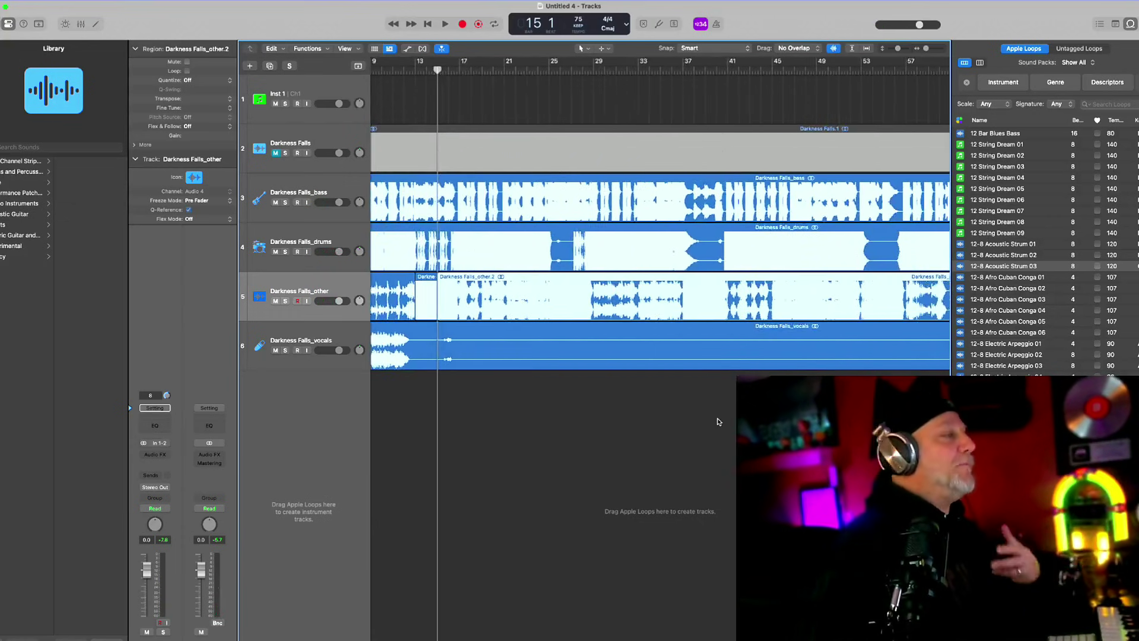
{"action": "key", "text": "super+Right"}
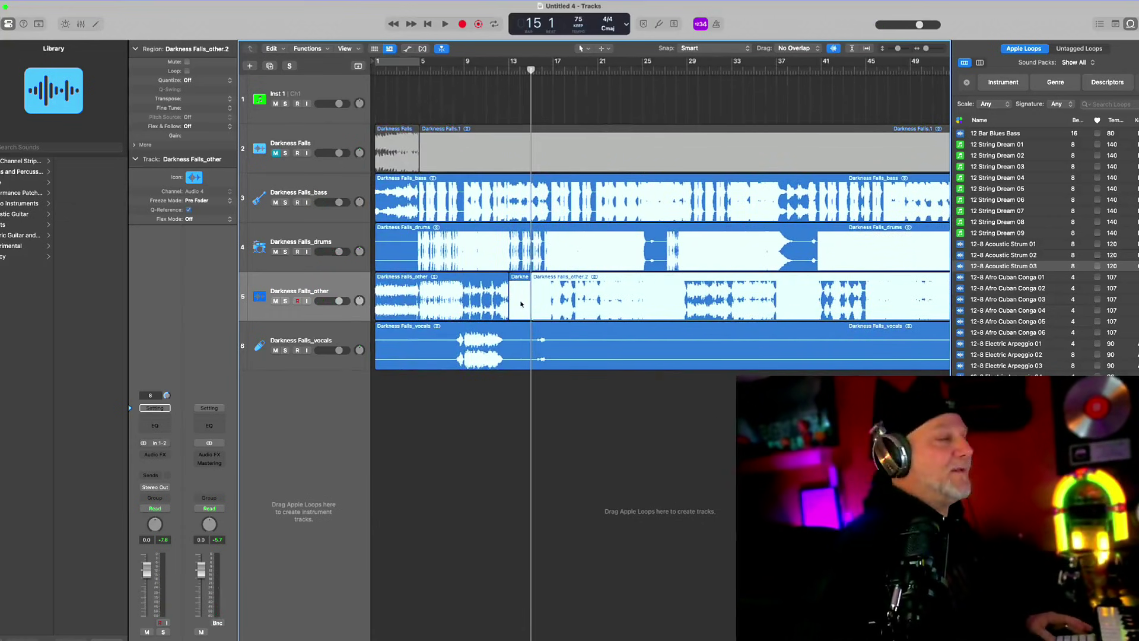
{"action": "left_click_drag", "start_coordinate": [521, 303], "coordinate": [771, 395]}
{"action": "key", "text": "super+Left"}
{"action": "key", "text": "super+Left"}
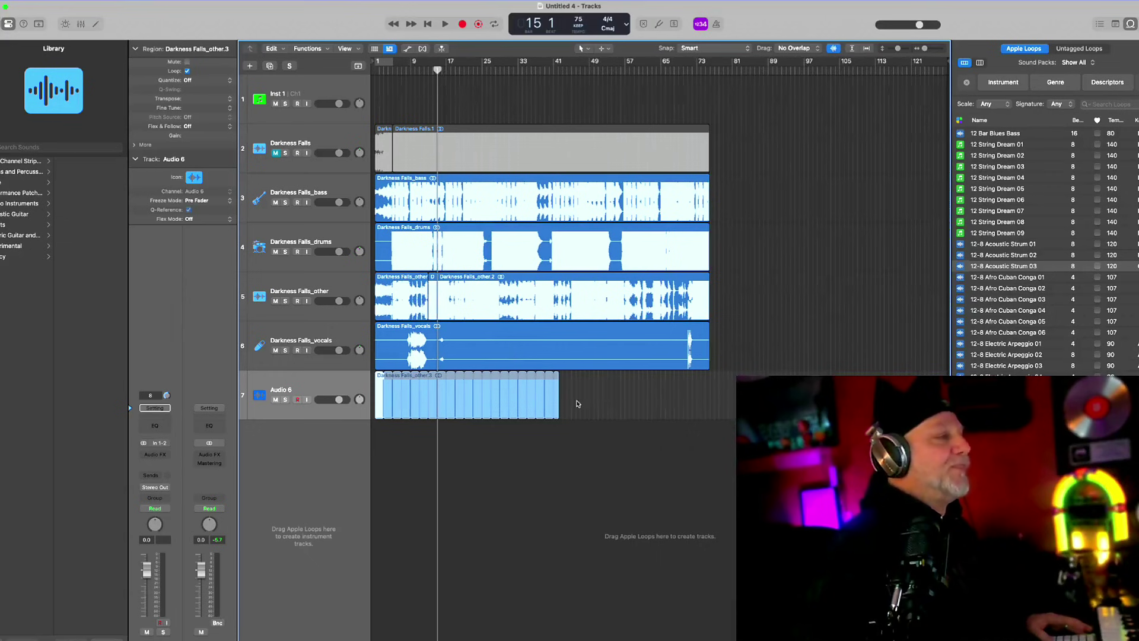
{"action": "left_click_drag", "start_coordinate": [559, 393], "coordinate": [710, 394]}
{"action": "key", "text": "super+Right"}
{"action": "key", "text": "super+Right"}
{"action": "key", "text": "super+Right"}
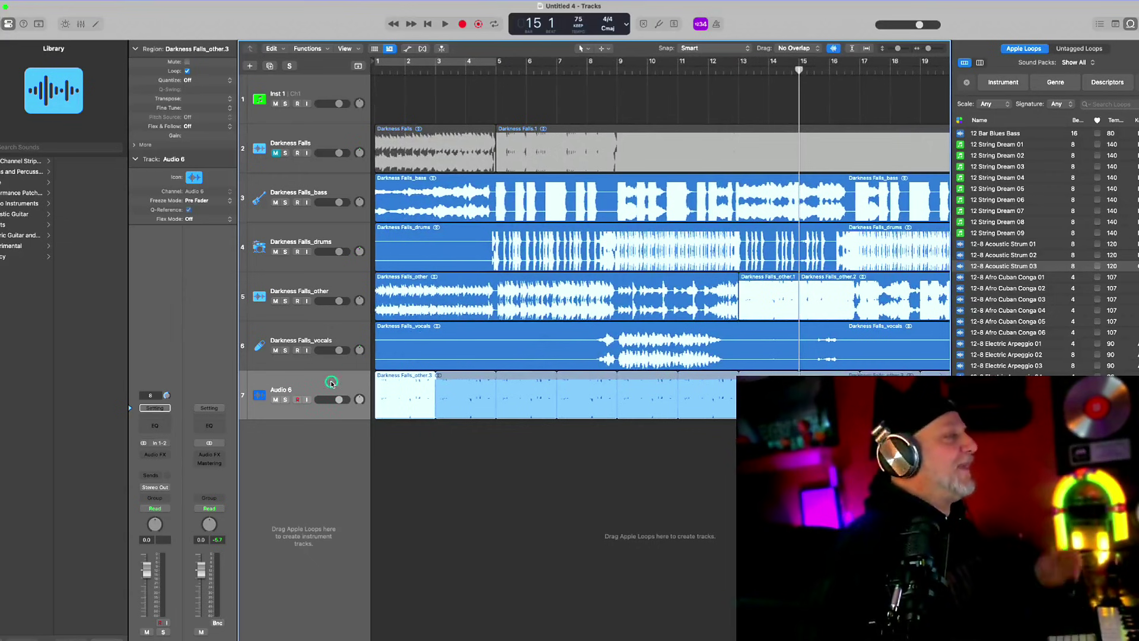
- Solo the new looped track, play it from bar 1, lower its volume to -0.5 dB and clear the solo
{"action": "left_click", "coordinate": [286, 399]}
{"action": "key", "text": "Return"}
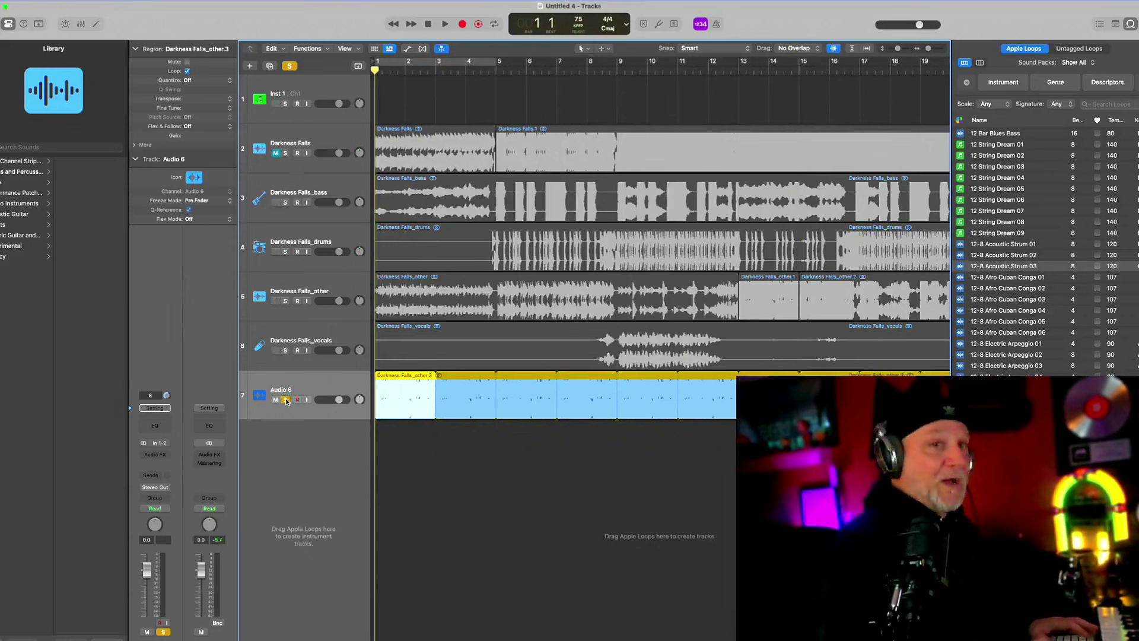
{"action": "key", "text": "space"}
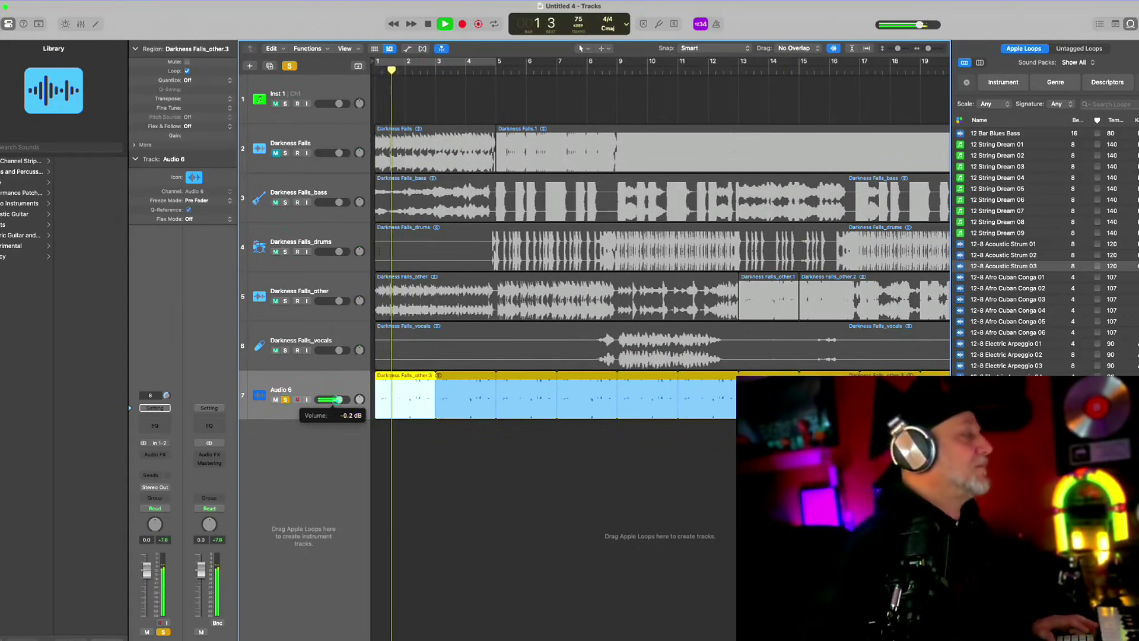
{"action": "left_click_drag", "start_coordinate": [339, 399], "coordinate": [341, 392]}
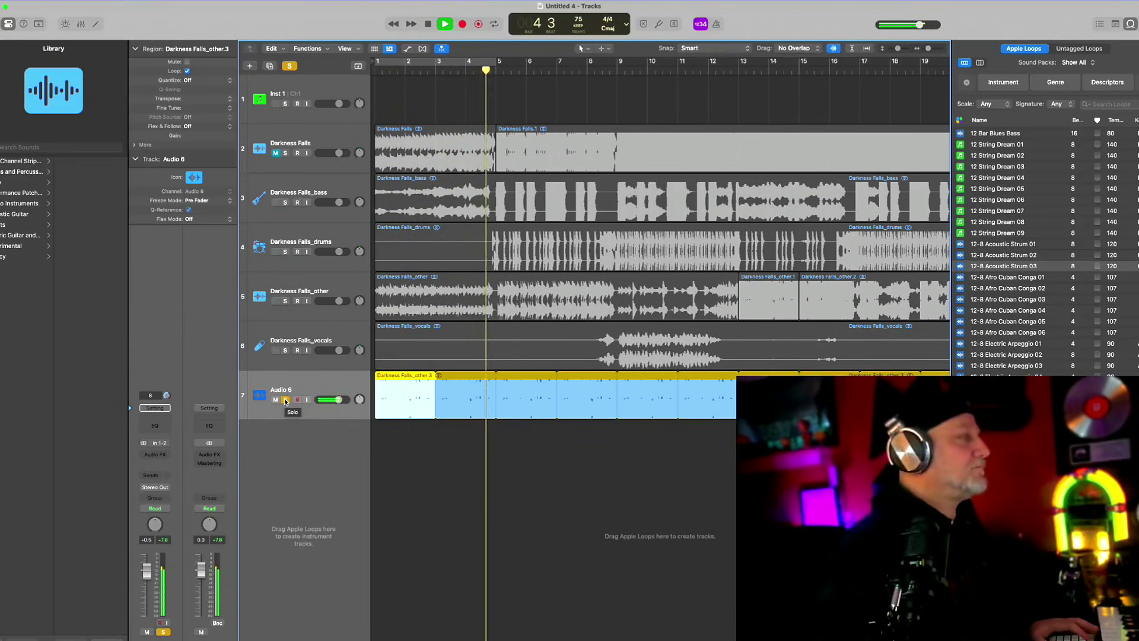
{"action": "key", "text": "space"}
{"action": "left_click", "coordinate": [285, 401]}
- Listen briefly to the drums stem in solo near bar 5 and clear its solo
{"action": "left_click", "coordinate": [286, 252]}
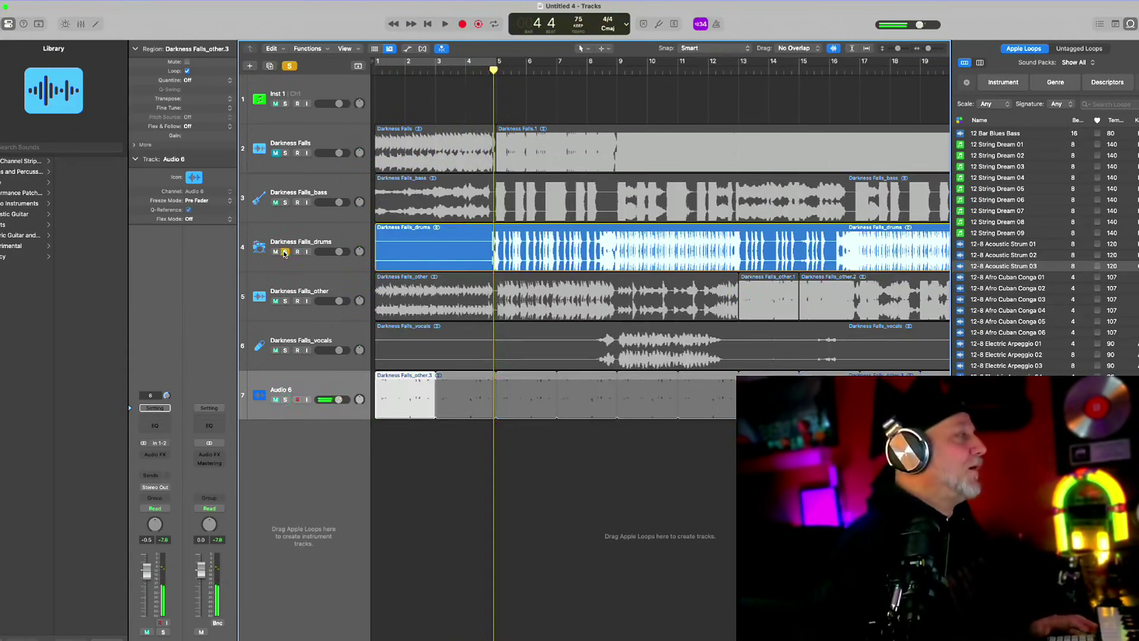
{"action": "key", "text": "space"}
{"action": "key", "text": "space"}
{"action": "left_click", "coordinate": [286, 253]}
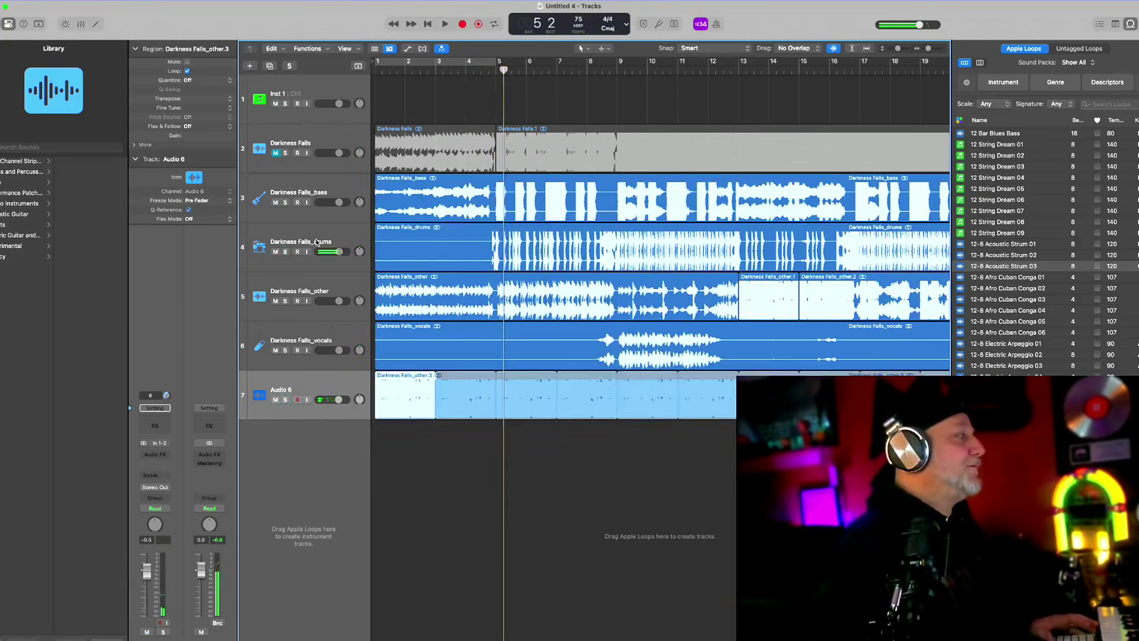
- Move the looped audio track directly below the drums stem, solo both tracks and play them from bar 5
{"action": "left_click", "coordinate": [316, 240]}
{"action": "left_click_drag", "start_coordinate": [304, 383], "coordinate": [300, 260]}
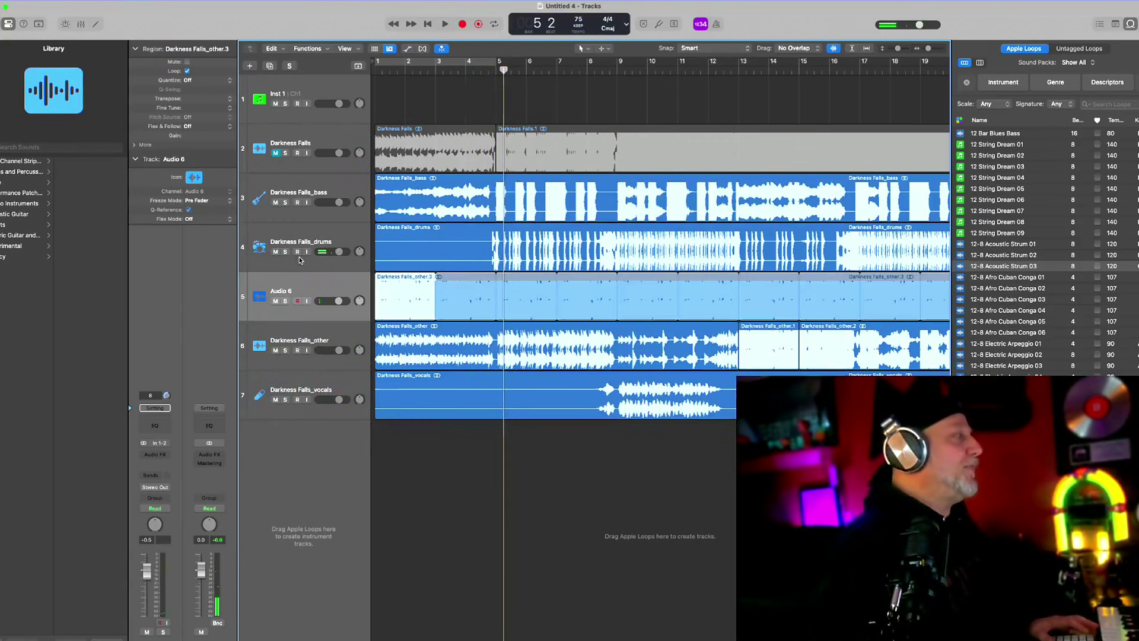
{"action": "left_click", "coordinate": [285, 253]}
{"action": "left_click", "coordinate": [285, 302]}
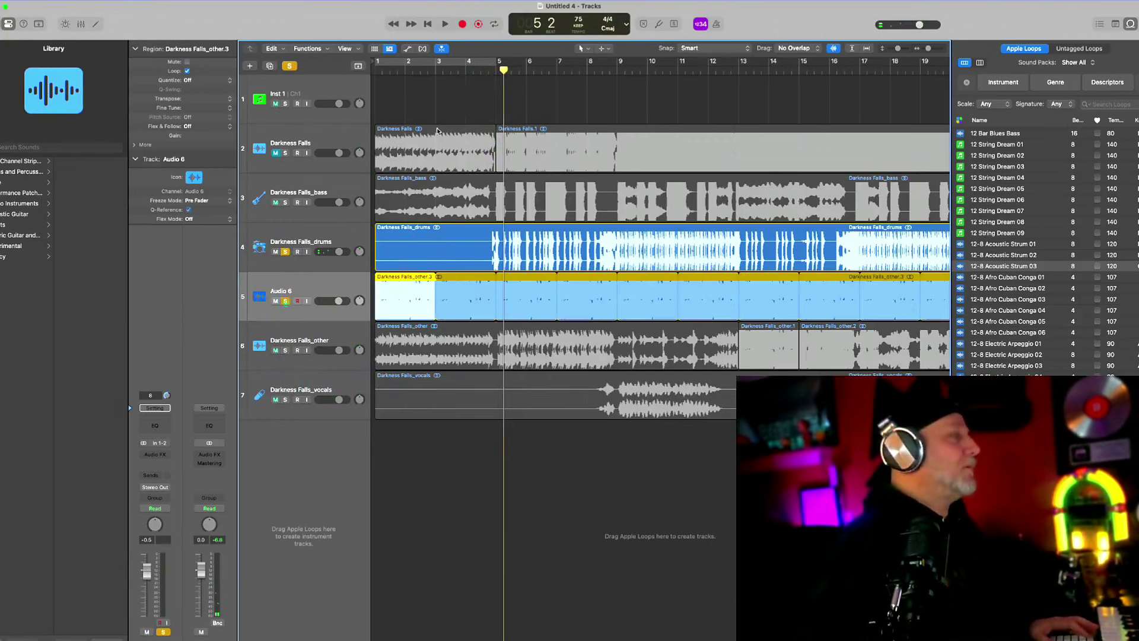
{"action": "left_click", "coordinate": [489, 62]}
{"action": "key", "text": "space"}
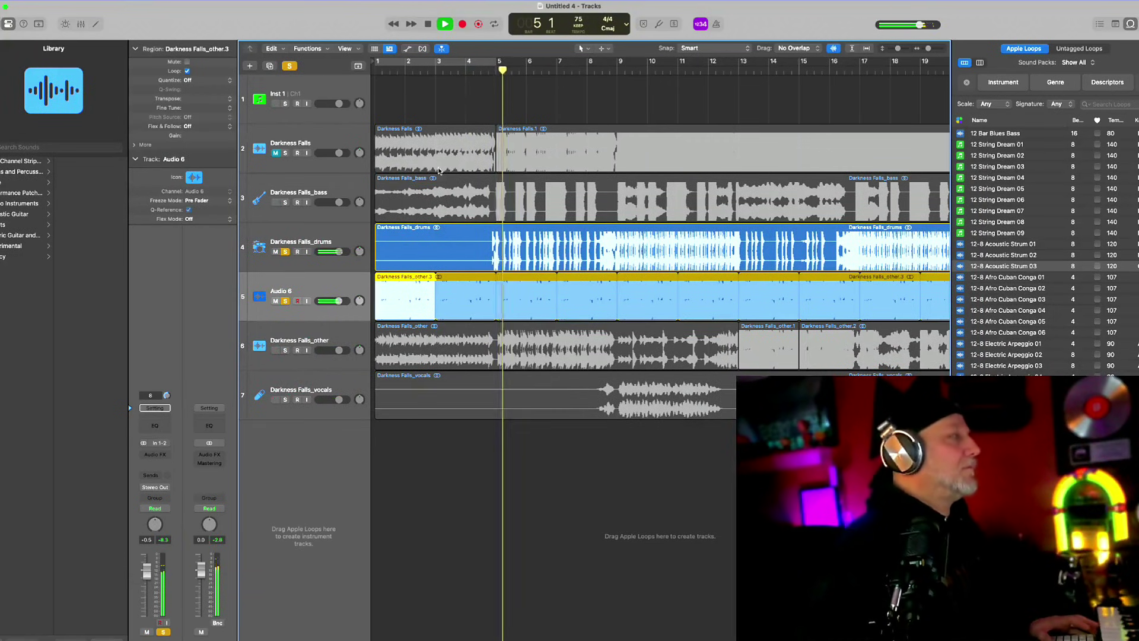
{"action": "key", "text": "space"}
- Include the bass stem in the solo, listen from bar 5 and take the bass out of the solo
{"action": "left_click", "coordinate": [285, 202]}
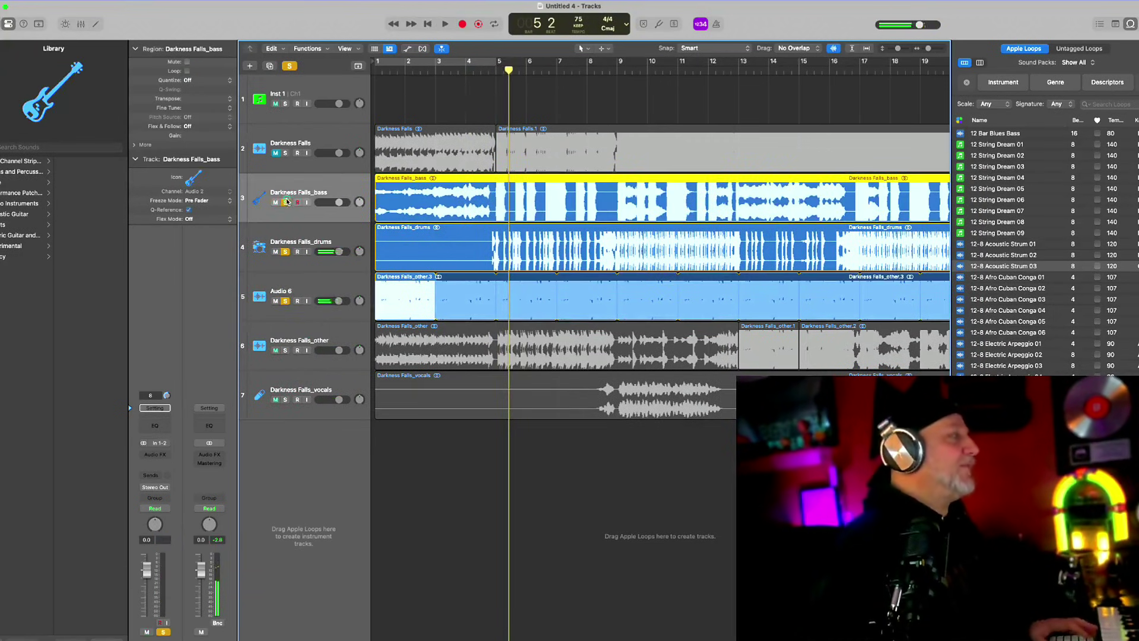
{"action": "left_click", "coordinate": [496, 66]}
{"action": "key", "text": "space"}
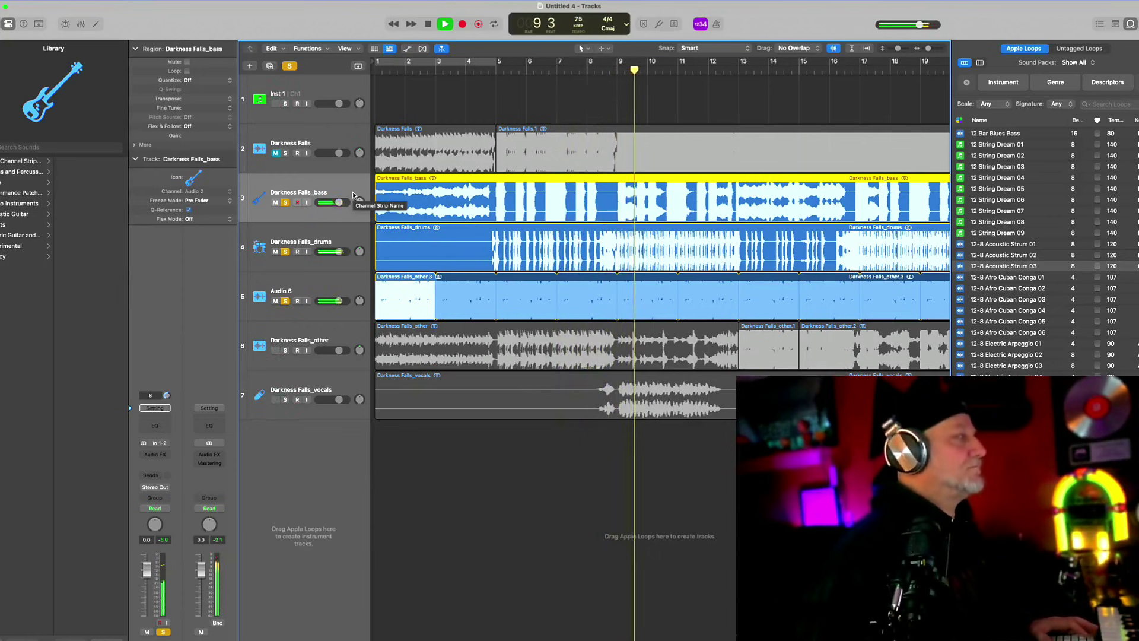
{"action": "left_click", "coordinate": [298, 202]}
{"action": "left_click", "coordinate": [395, 235]}
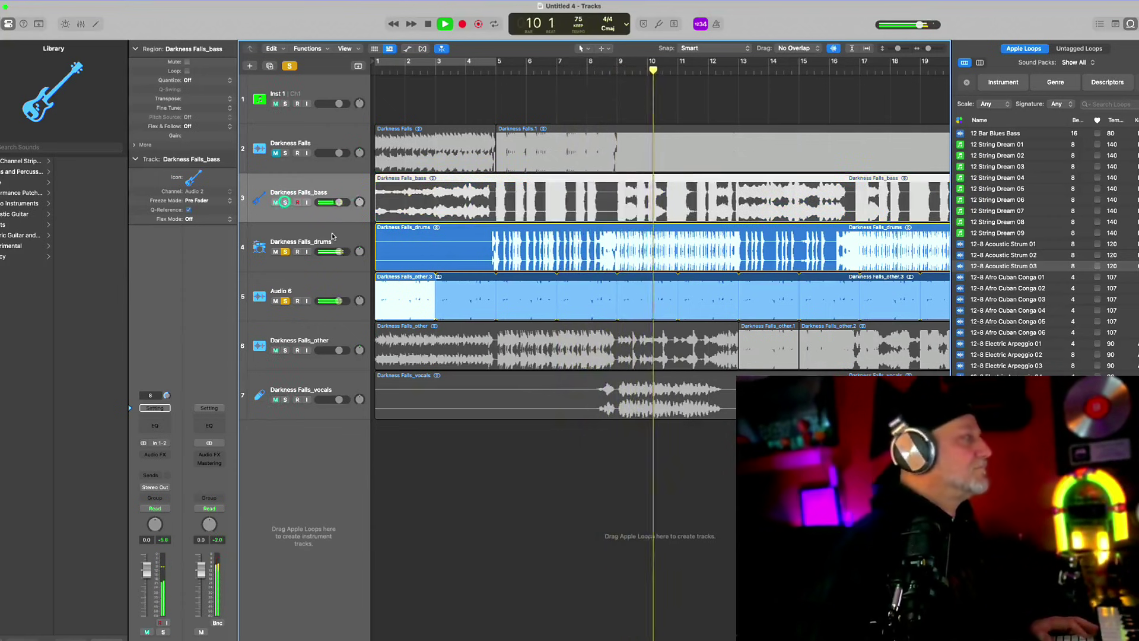
{"action": "key", "text": "space"}
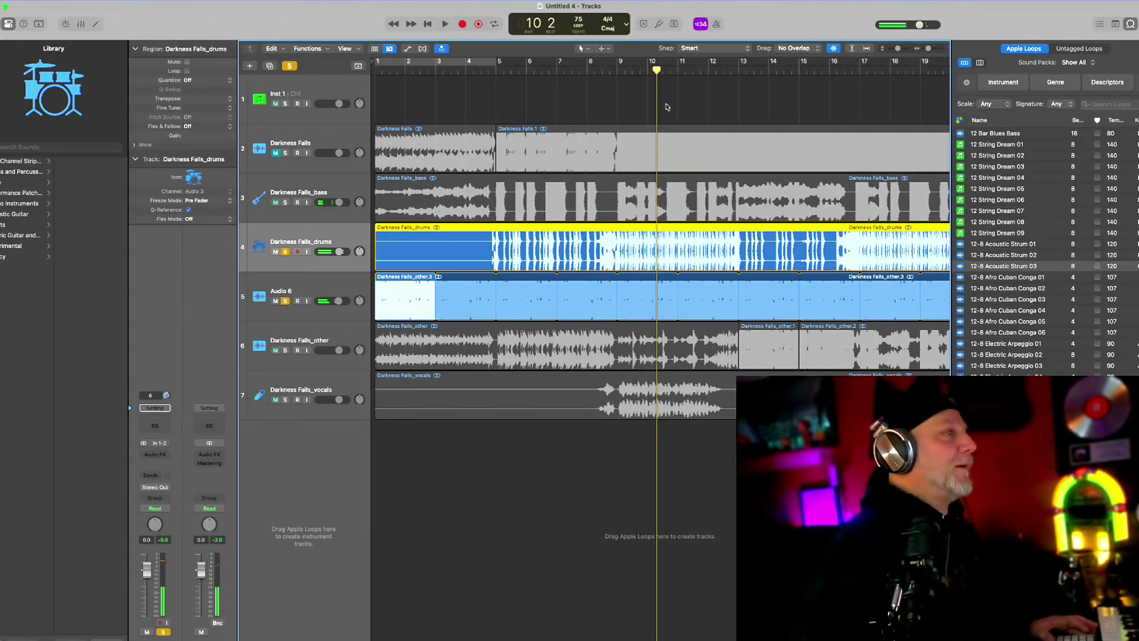
- Split the drums stem at bar 9 and bar 13 to isolate a four-bar segment
{"action": "left_click_drag", "start_coordinate": [656, 70], "coordinate": [617, 73]}
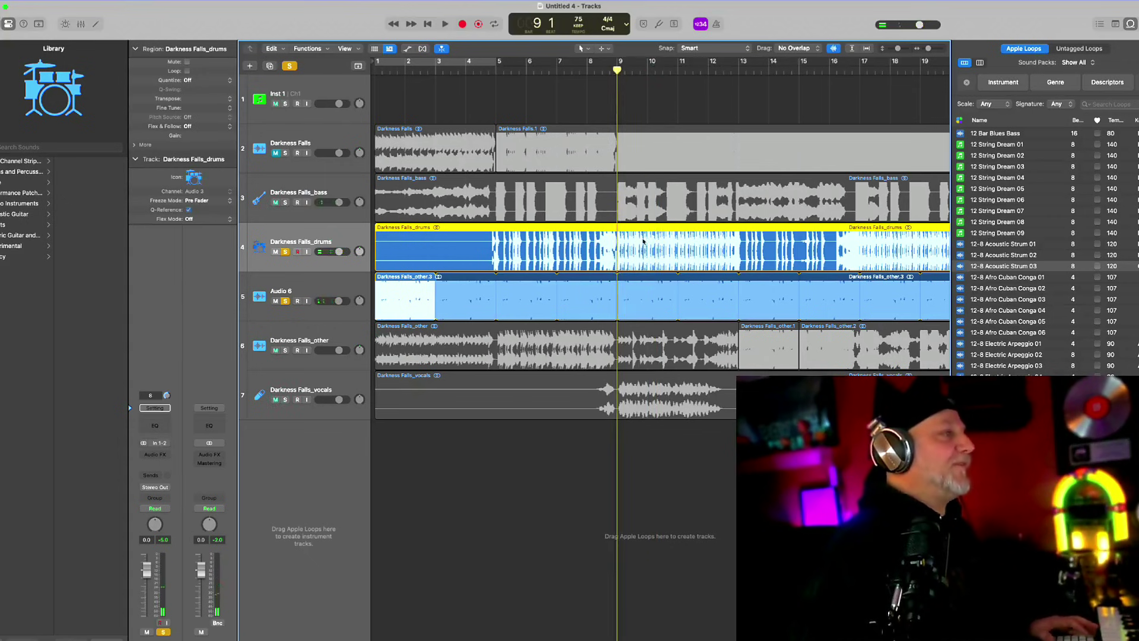
{"action": "key", "text": "super+t"}
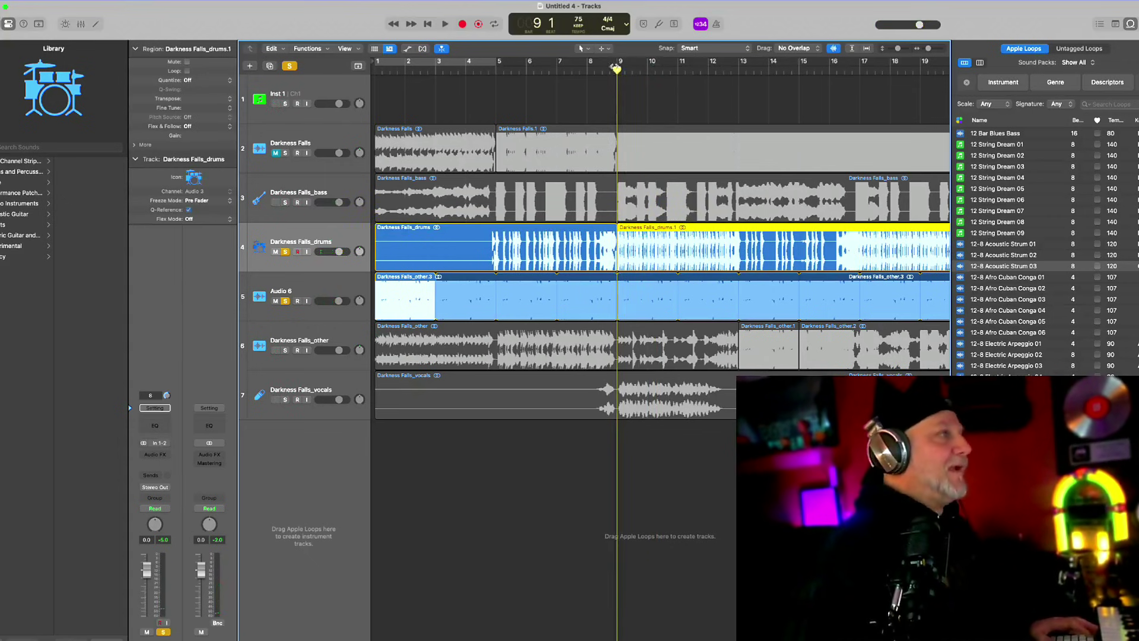
{"action": "left_click_drag", "start_coordinate": [618, 70], "coordinate": [739, 71]}
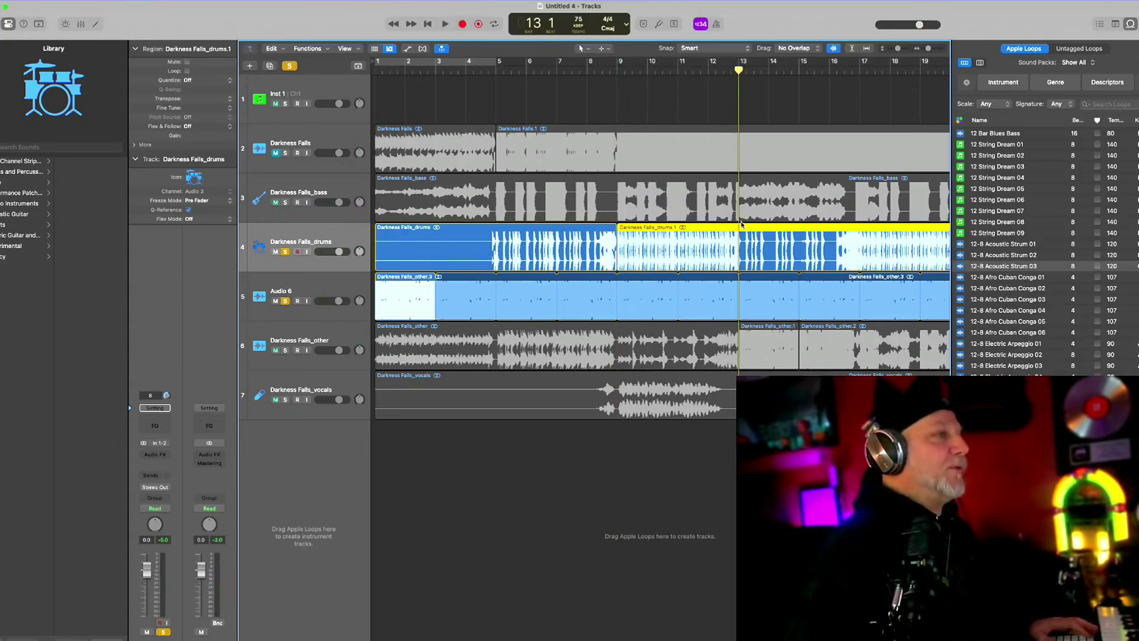
{"action": "left_click", "coordinate": [742, 239]}
{"action": "key", "text": "Delete"}
{"action": "key", "text": "super+z"}
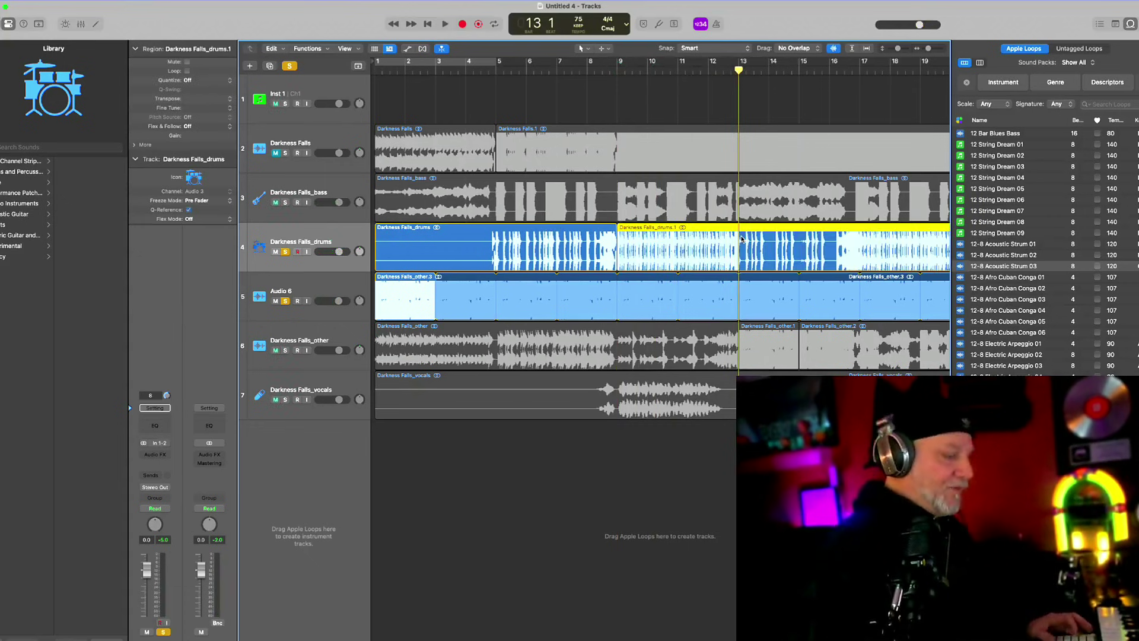
{"action": "key", "text": "super+t"}
{"action": "left_click", "coordinate": [641, 254]}
- Play the soloed drums from around bar 5 and split the drums stem again at bar 16, beat 2
{"action": "left_click", "coordinate": [548, 248]}
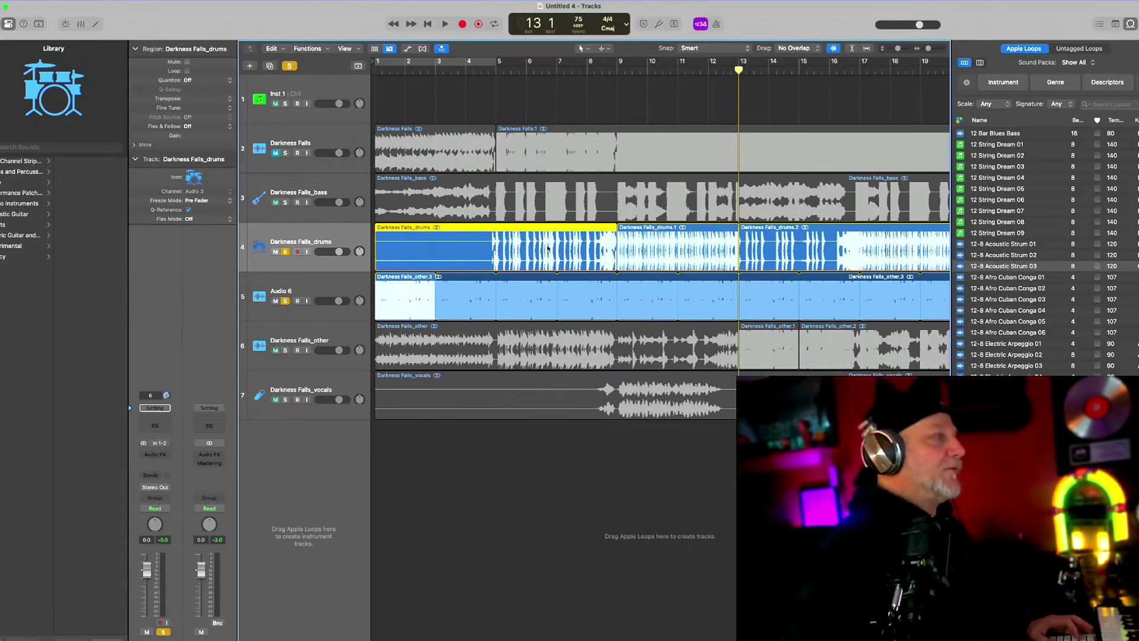
{"action": "left_click", "coordinate": [495, 70]}
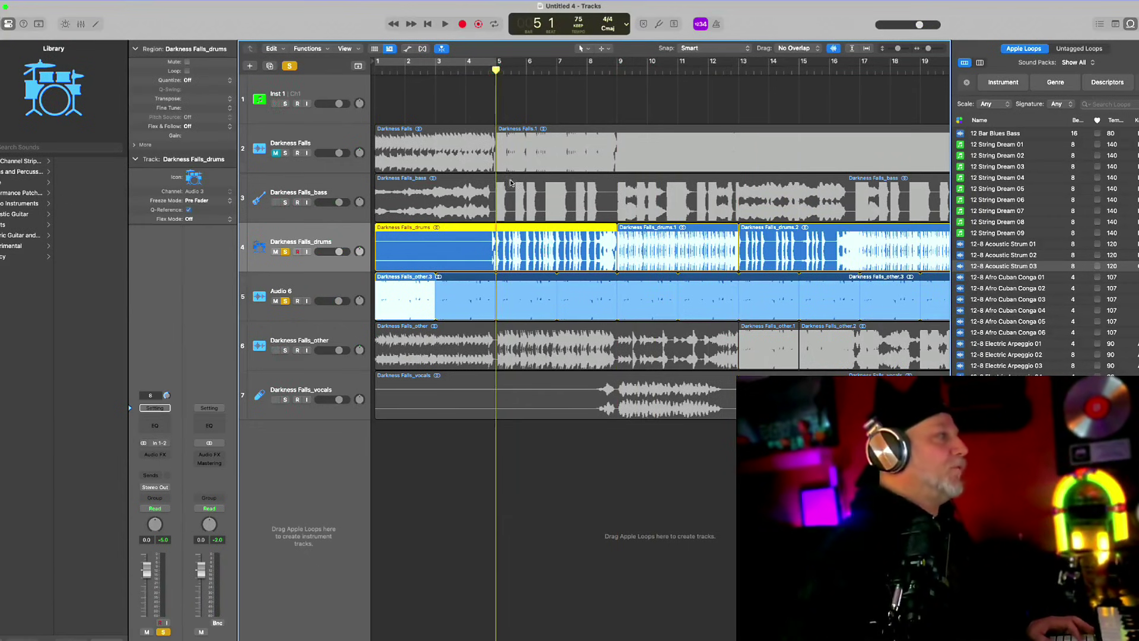
{"action": "key", "text": "space"}
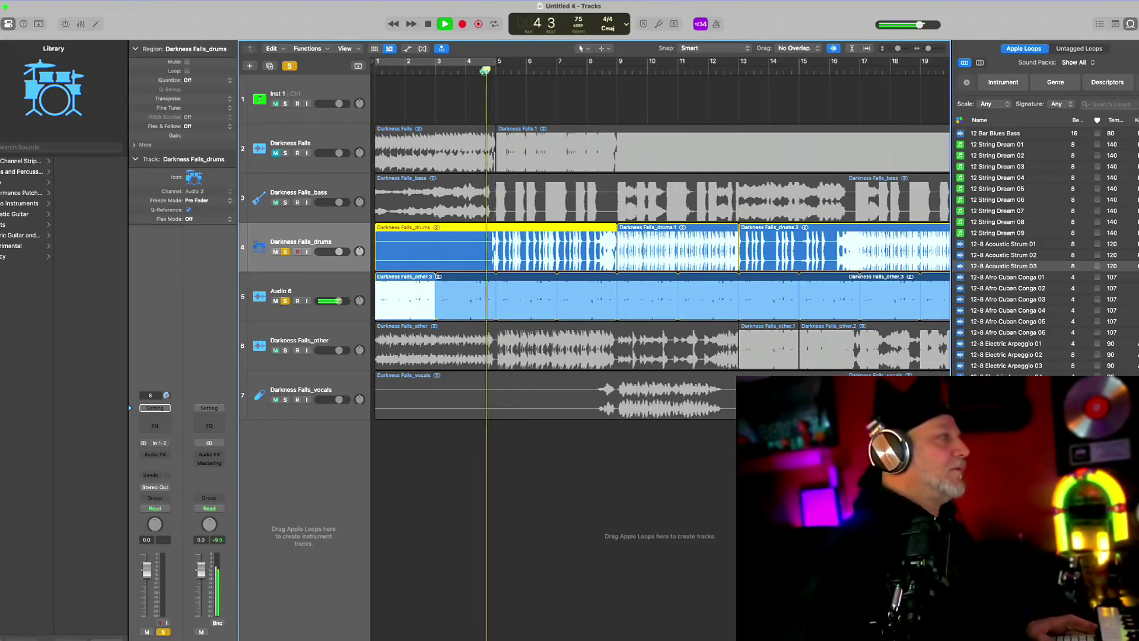
{"action": "key", "text": "space"}
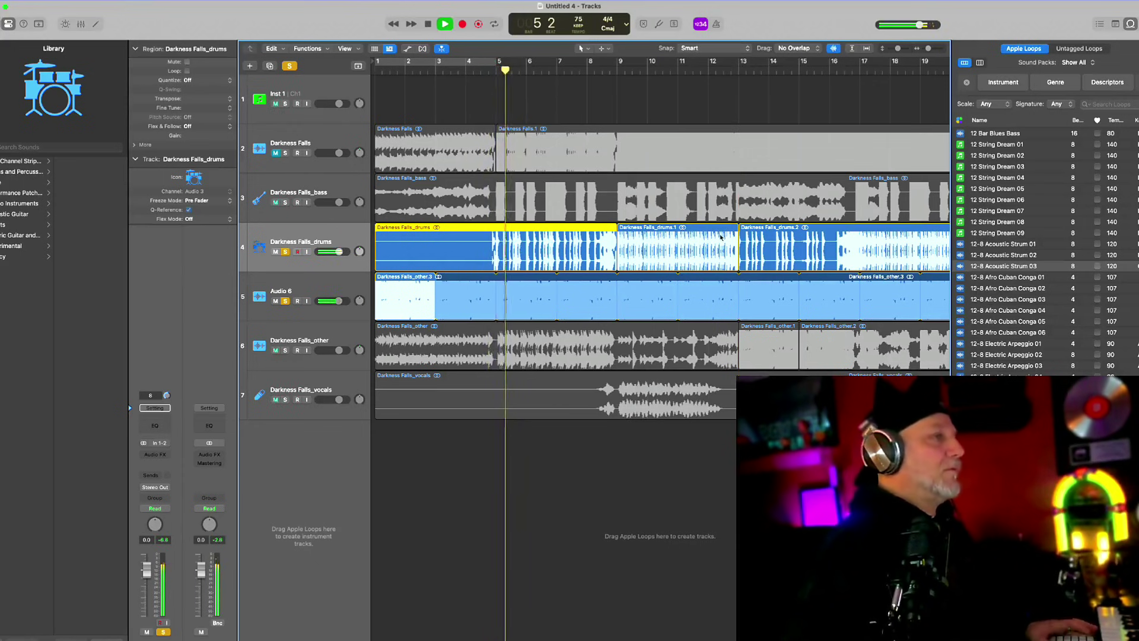
{"action": "key", "text": "super+Left"}
{"action": "left_click", "coordinate": [696, 240]}
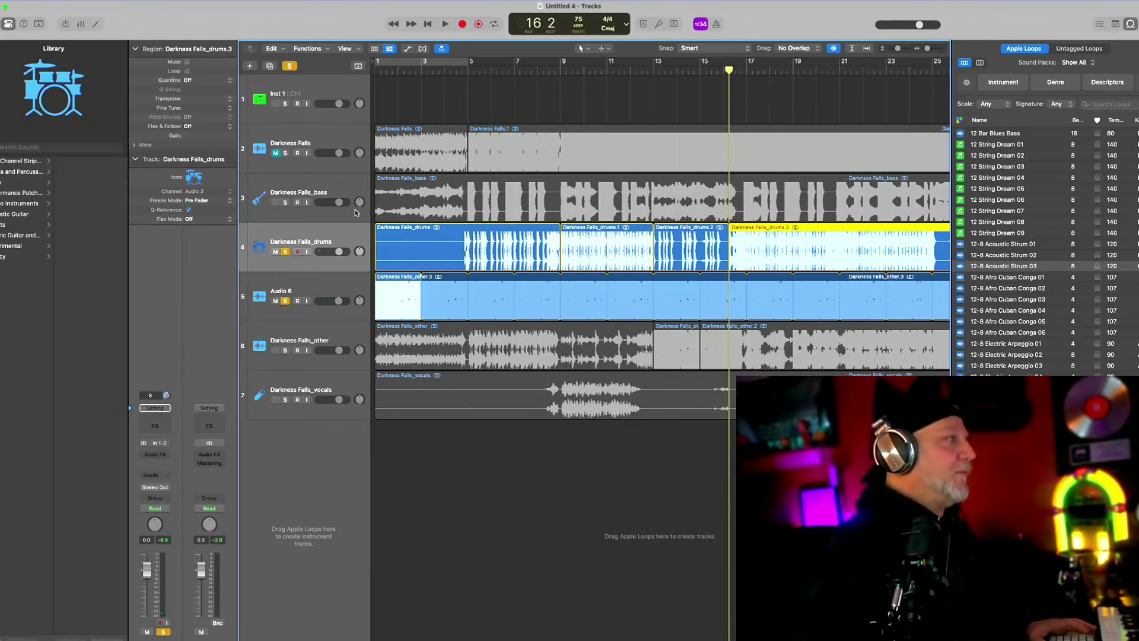
- Mute the bass stem, clear all solos and add a software instrument track with the 808 Monster plug-in
{"action": "left_click", "coordinate": [343, 185]}
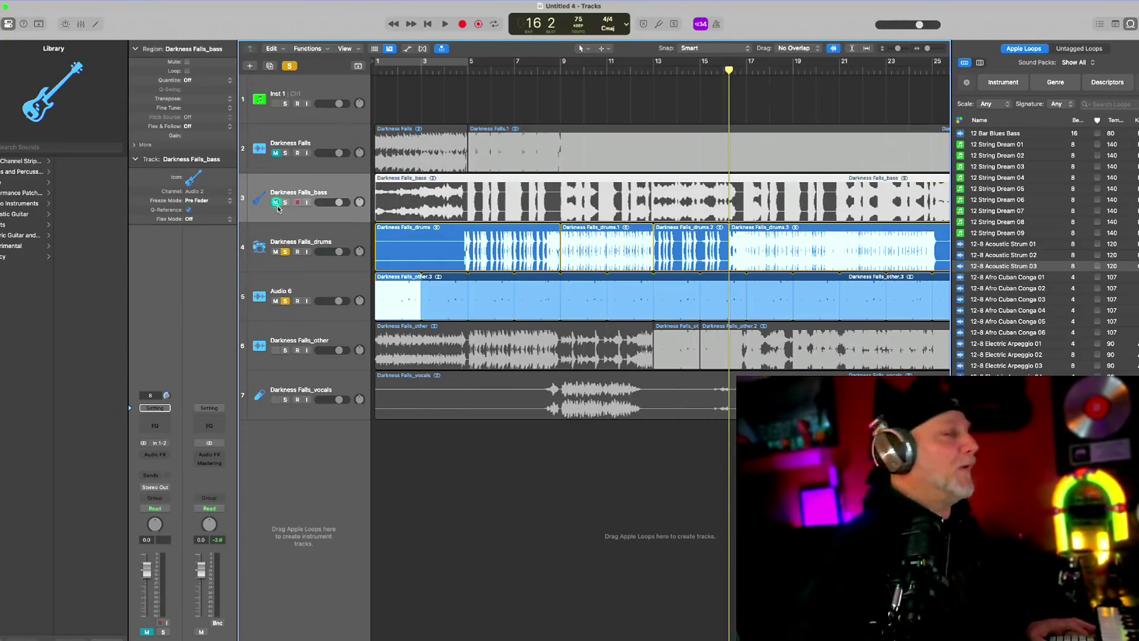
{"action": "key", "text": "alt+super+s"}
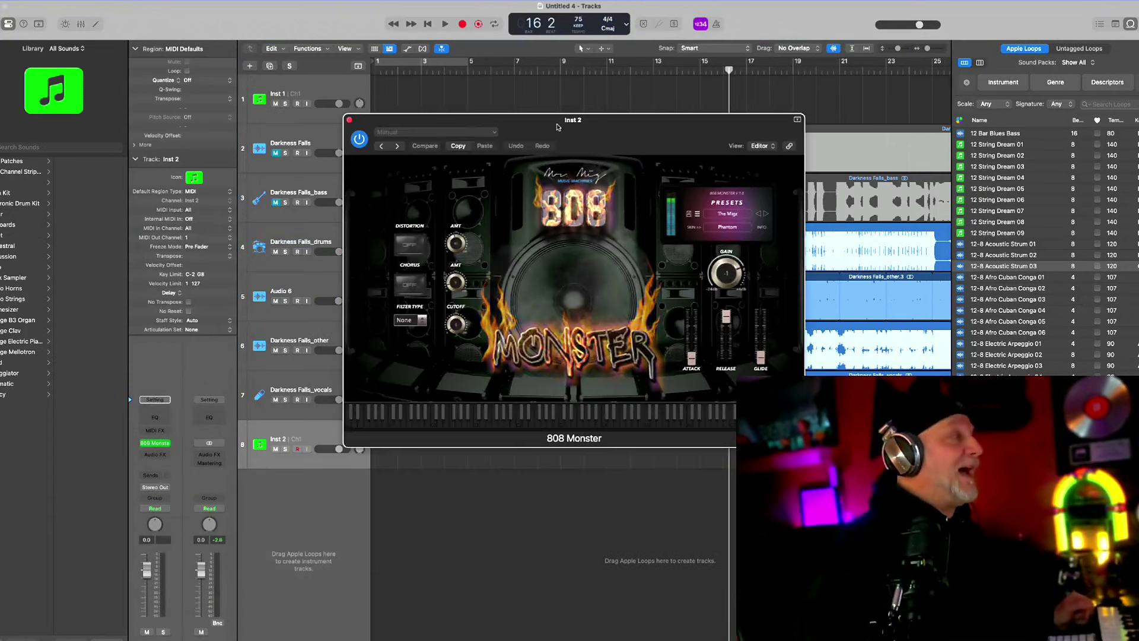
{"action": "left_click_drag", "start_coordinate": [556, 126], "coordinate": [671, 80]}
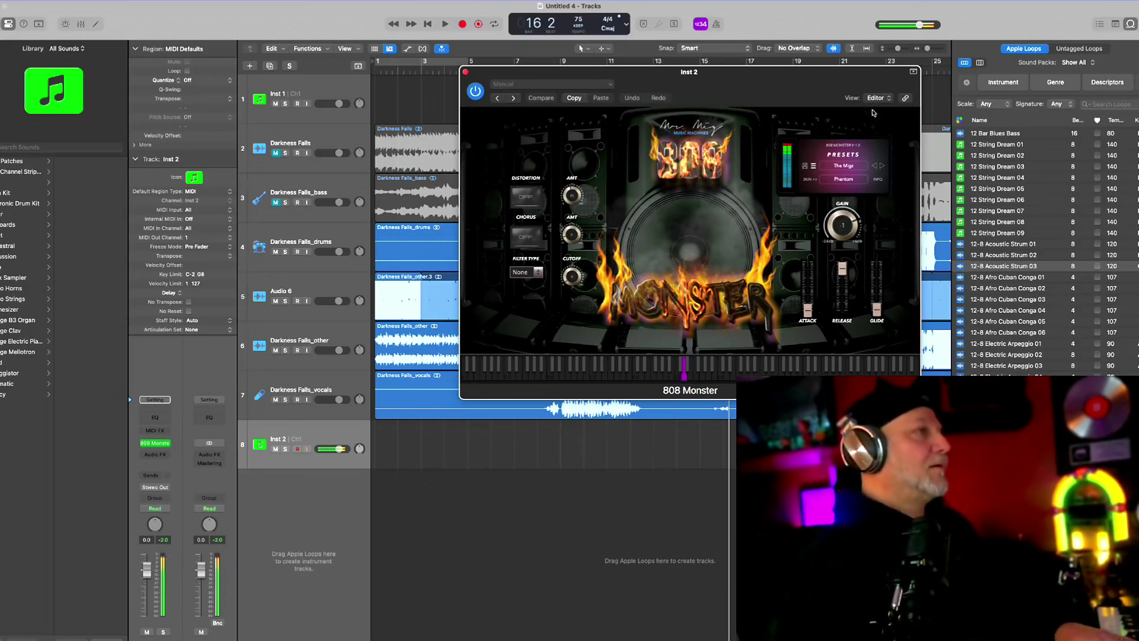
- Audition the 808 Monster, raise its Glide to about two thirds and move the plug-in window clear of the tracks
{"action": "left_click_drag", "start_coordinate": [866, 71], "coordinate": [579, 253]}
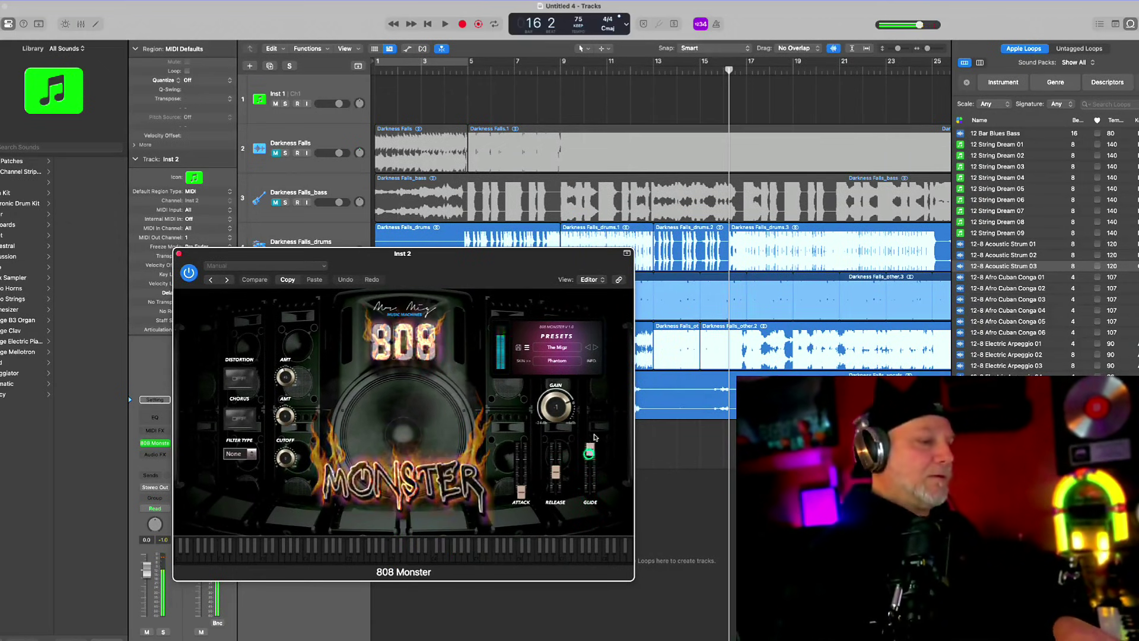
{"action": "left_click_drag", "start_coordinate": [595, 438], "coordinate": [584, 493]}
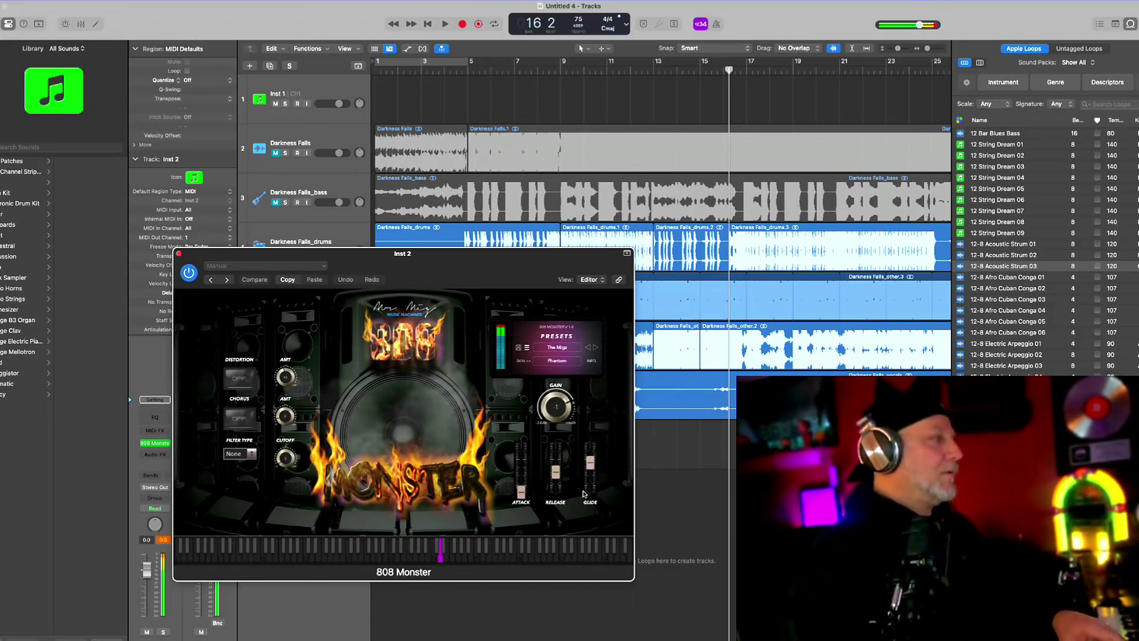
{"action": "left_click_drag", "start_coordinate": [415, 254], "coordinate": [933, 147]}
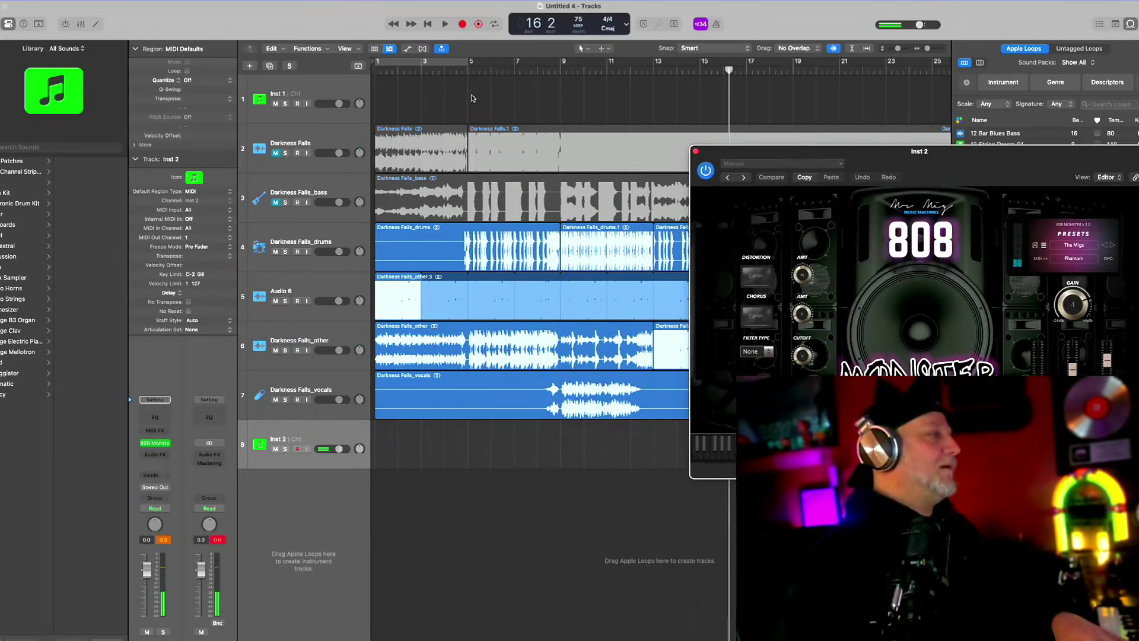
- Play from bar 8 and create a four-bar MIDI region starting at bar 9 on the 808 Monster track
{"action": "left_click", "coordinate": [531, 74]}
{"action": "key", "text": "space"}
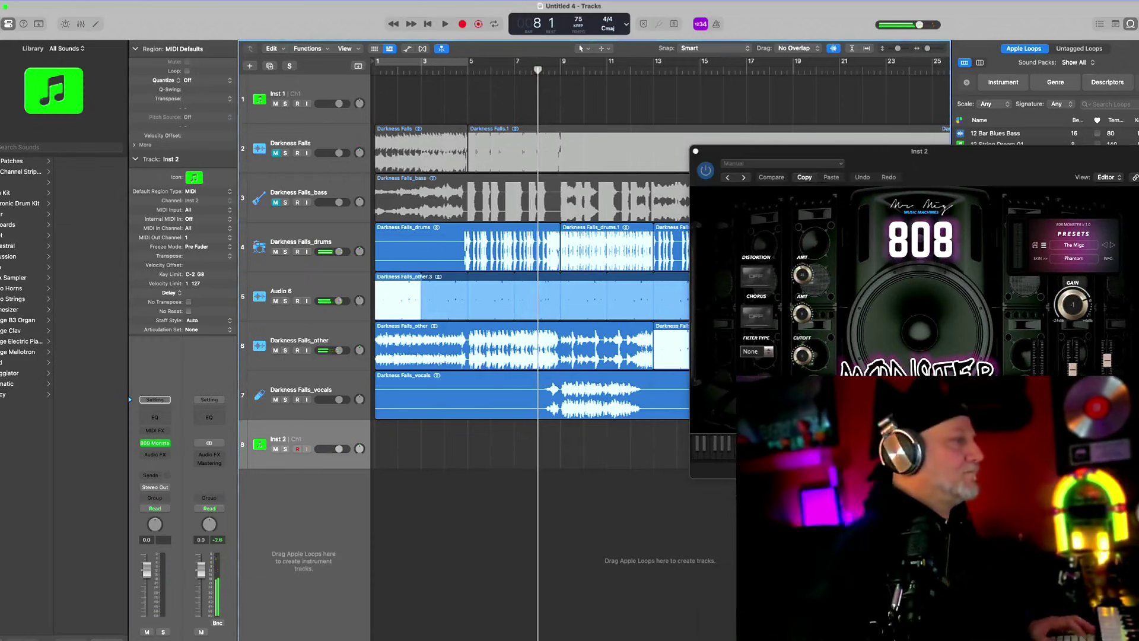
{"action": "key", "text": "space"}
{"action": "key", "text": "space"}
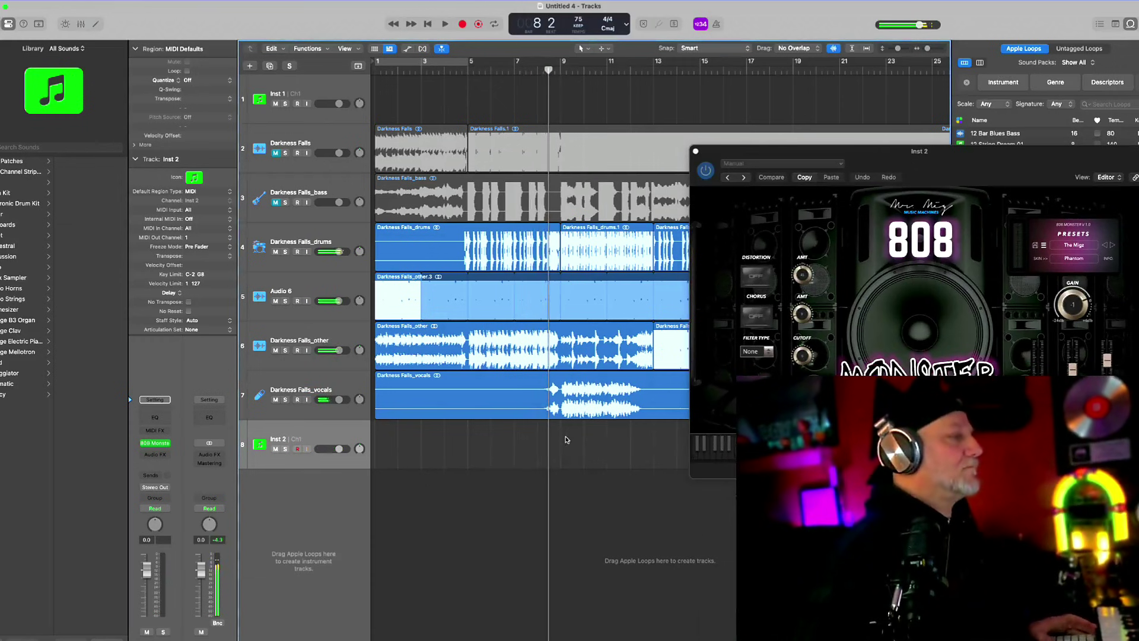
{"action": "right_click", "coordinate": [566, 444]}
{"action": "left_click", "coordinate": [597, 461]}
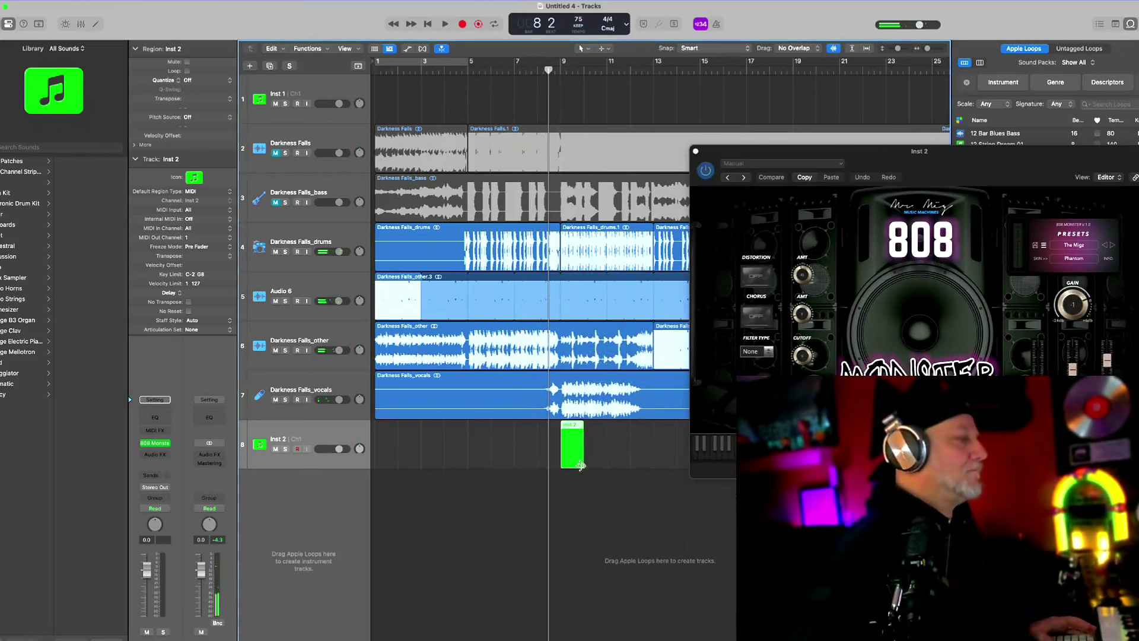
{"action": "left_click_drag", "start_coordinate": [582, 467], "coordinate": [653, 466]}
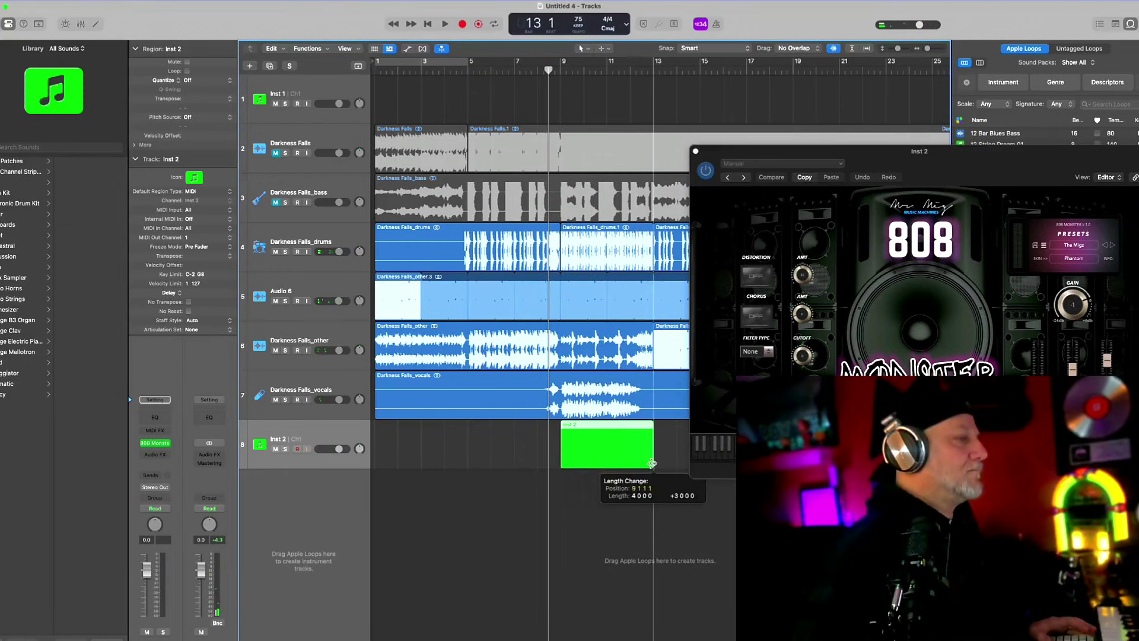
- Open the new MIDI region in an enlarged Piano Roll and play the song up to bar 9
{"action": "double_click", "coordinate": [614, 430]}
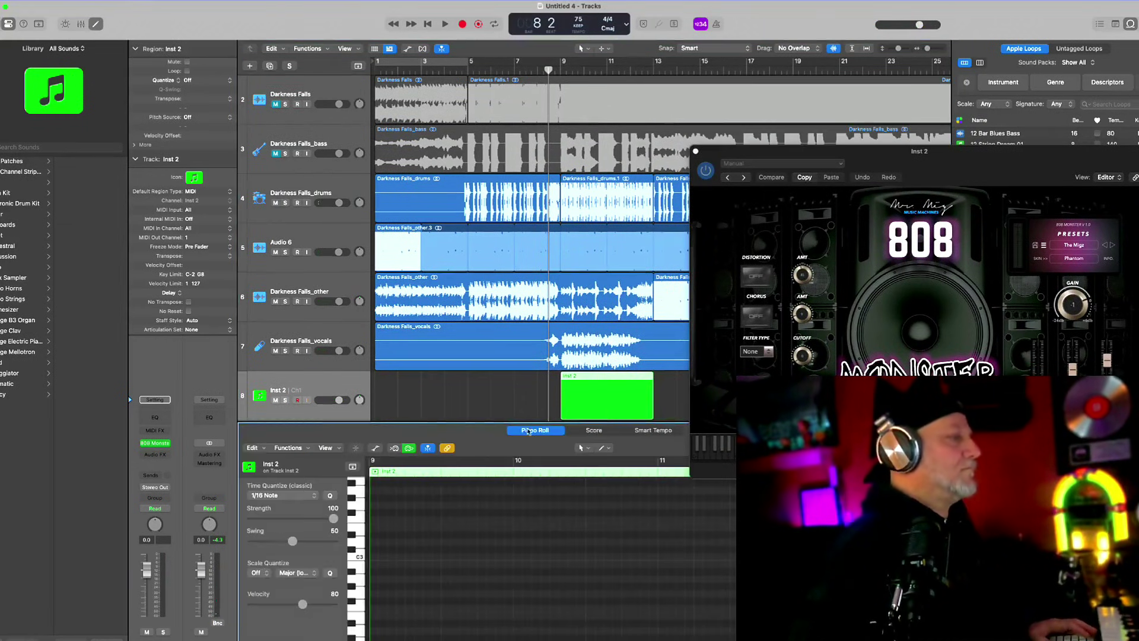
{"action": "left_click_drag", "start_coordinate": [529, 423], "coordinate": [537, 350]}
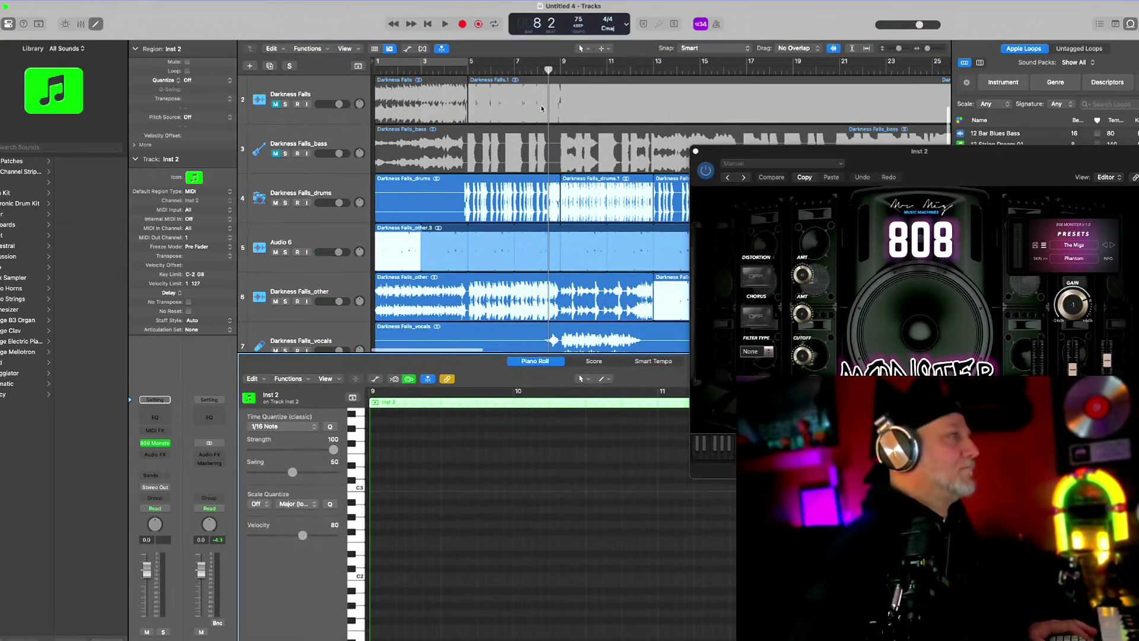
{"action": "key", "text": "space"}
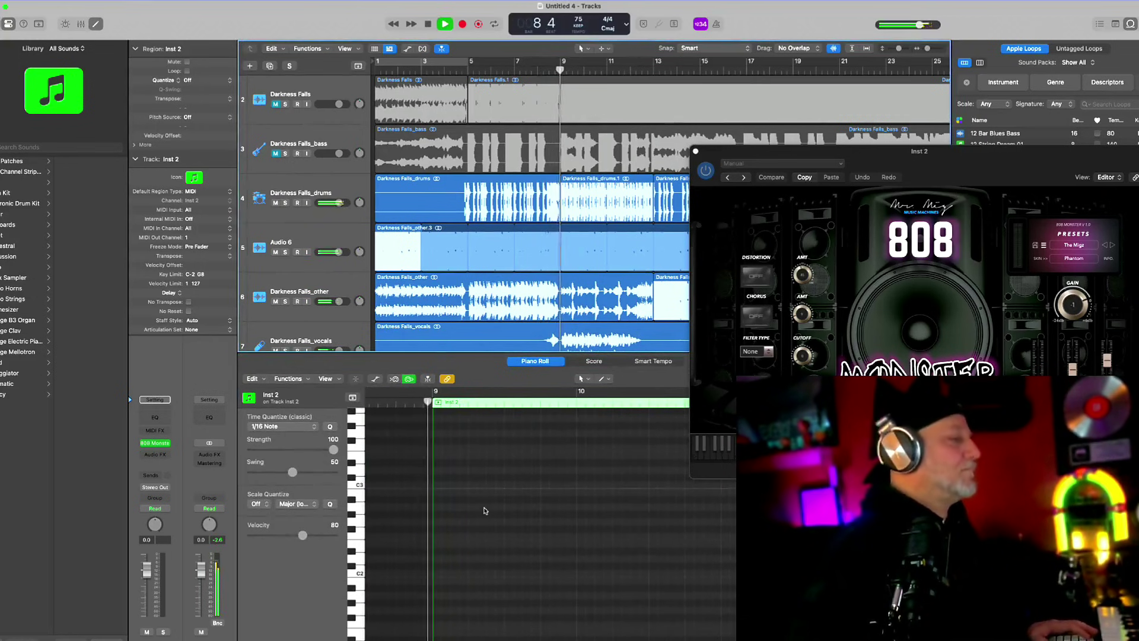
{"action": "key", "text": "space"}
- Draw a D3 note at the start of bar 9 and lengthen it to about one beat
{"action": "left_click", "coordinate": [359, 508]}
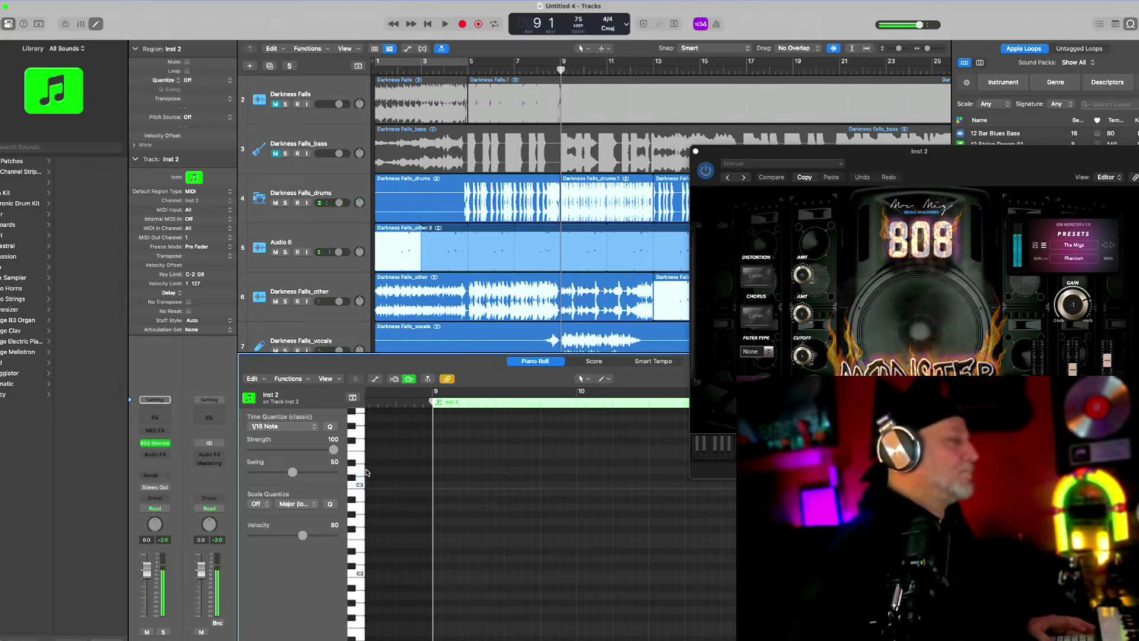
{"action": "left_click", "coordinate": [437, 470], "text": "super"}
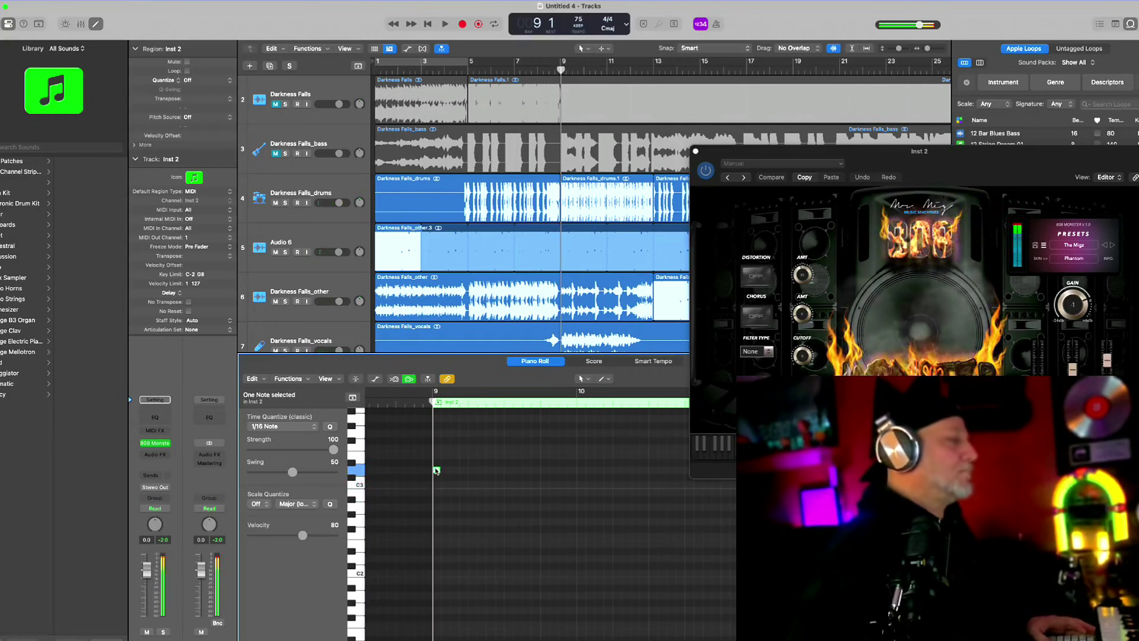
{"action": "key", "text": "space"}
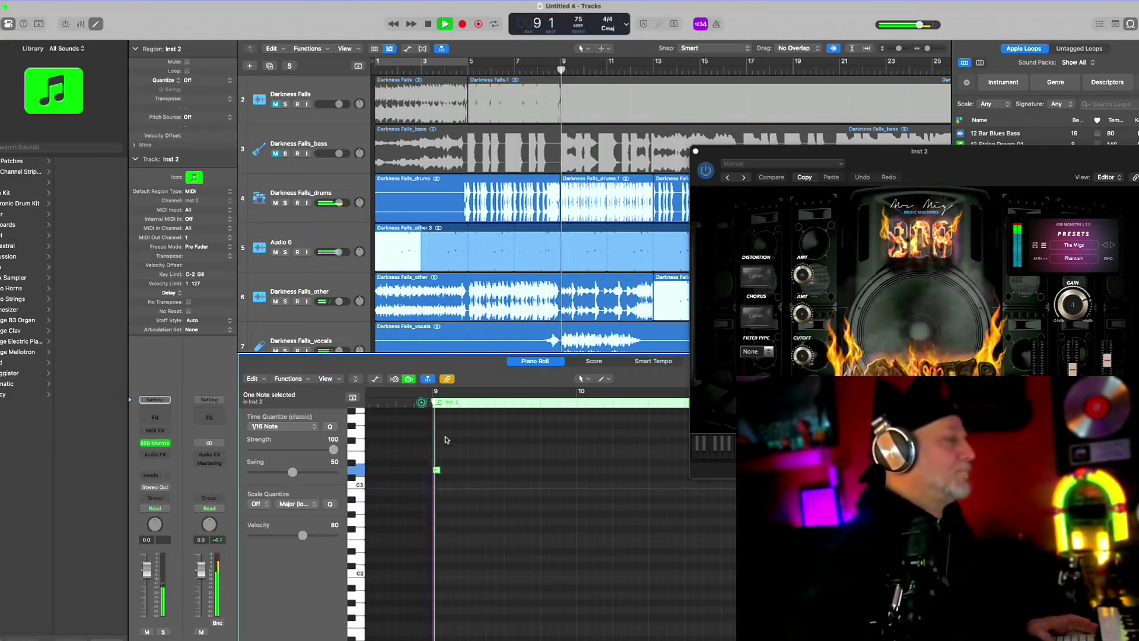
{"action": "left_click_drag", "start_coordinate": [453, 474], "coordinate": [471, 470]}
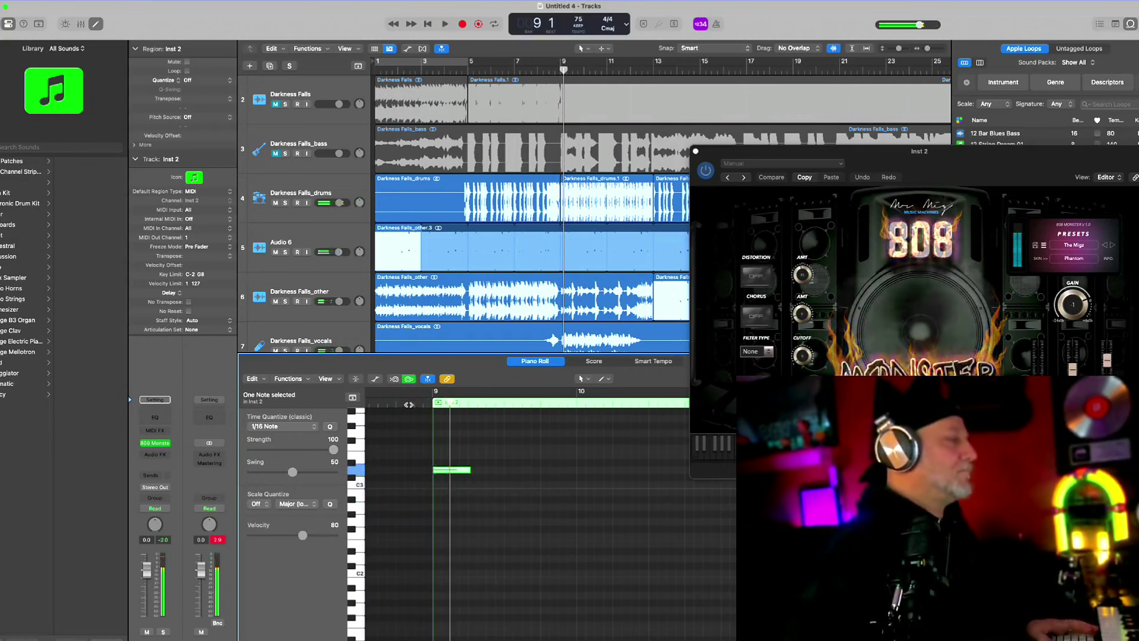
- Play the 808 note against the beat and add another one-beat D3 note at bar 10
{"action": "key", "text": "space"}
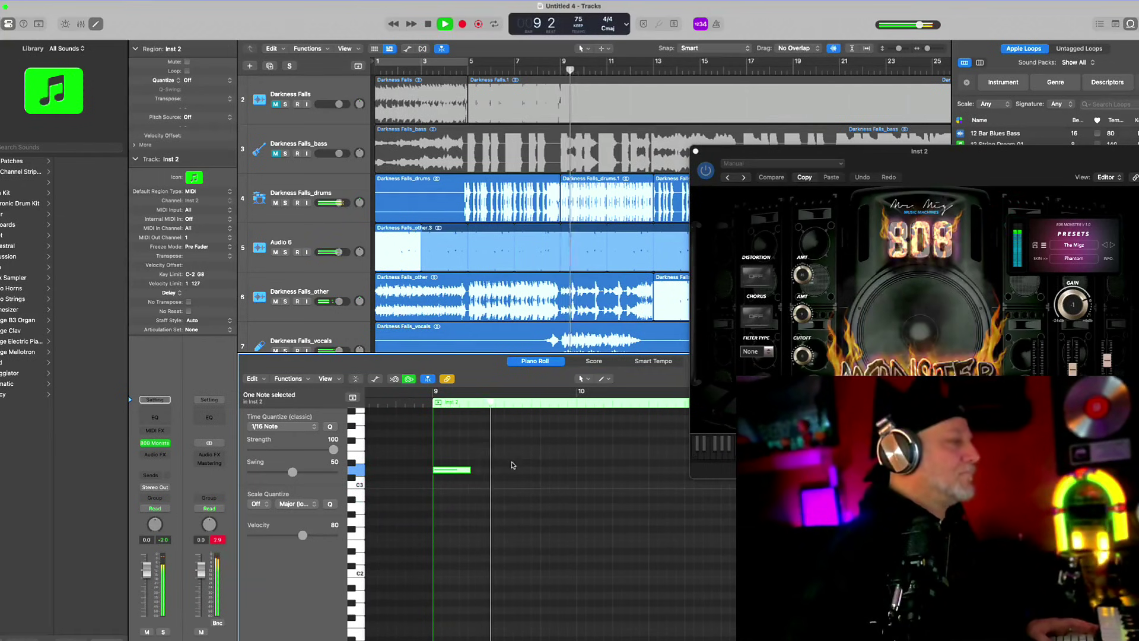
{"action": "key", "text": "space"}
{"action": "left_click", "coordinate": [578, 471], "text": "super"}
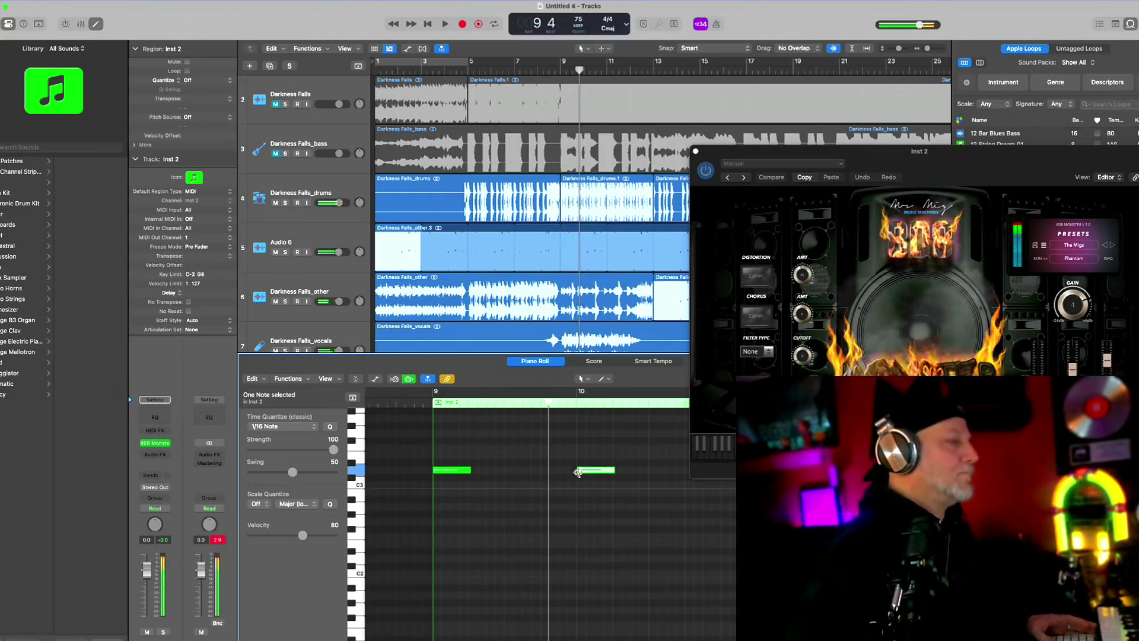
- Play the 808 notes against the beat and place another one-beat D3 note at the start of bar 11
{"action": "key", "text": "space"}
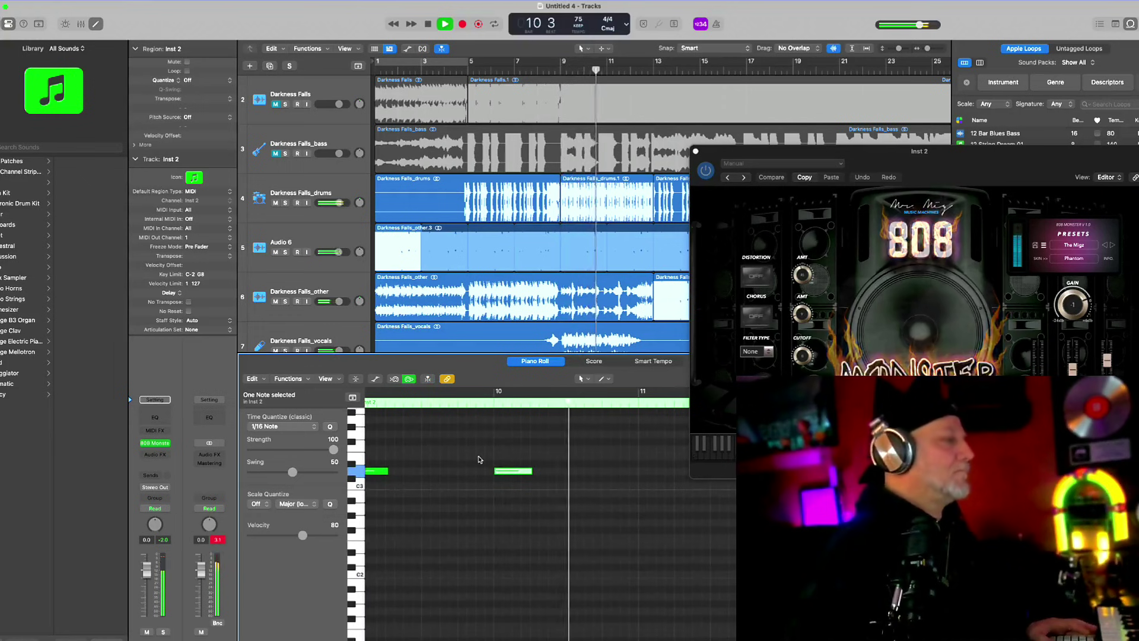
{"action": "key", "text": "space"}
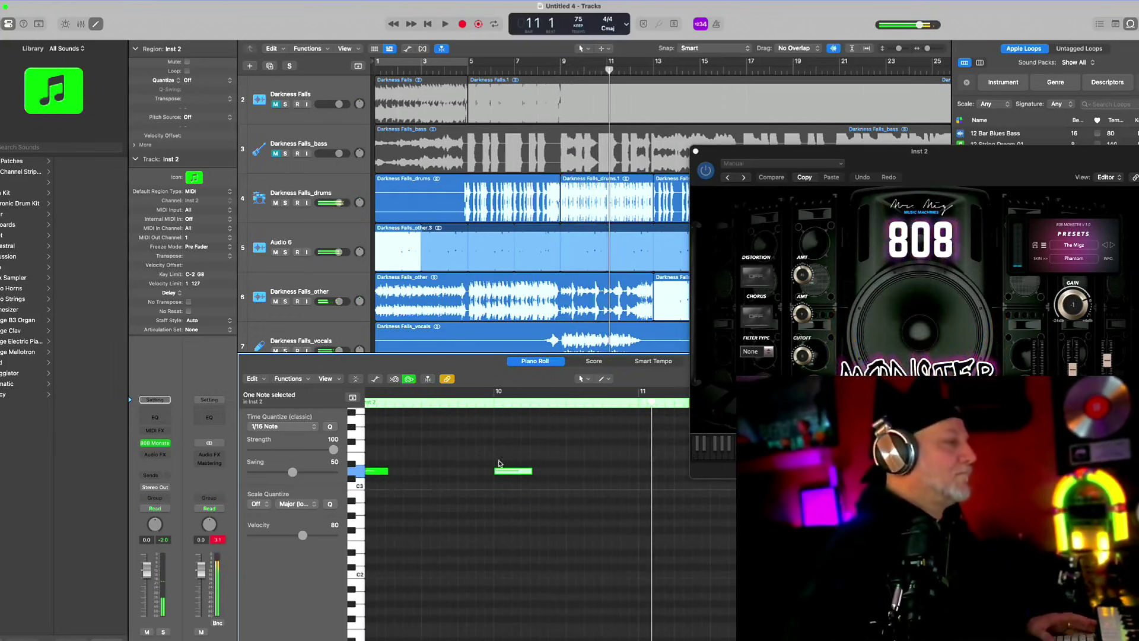
{"action": "left_click_drag", "start_coordinate": [507, 473], "coordinate": [652, 473]}
{"action": "key", "text": "v"}
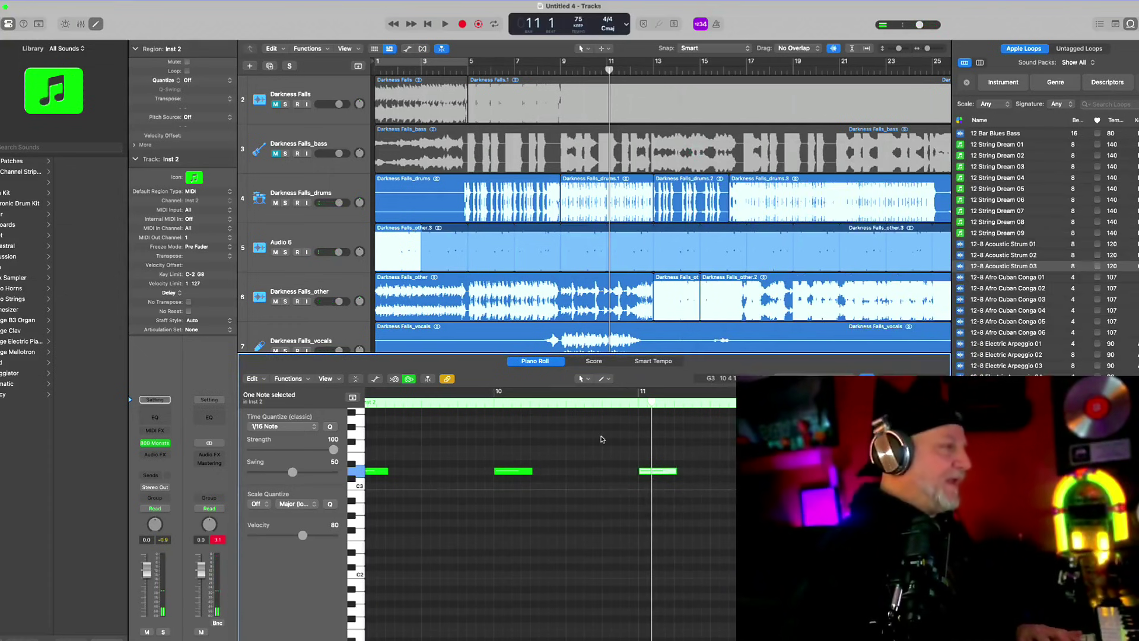
- Close the Piano Roll and the 808 Monster window, and return the playhead to the start of the song
{"action": "key", "text": "n"}
{"action": "key", "text": "e"}
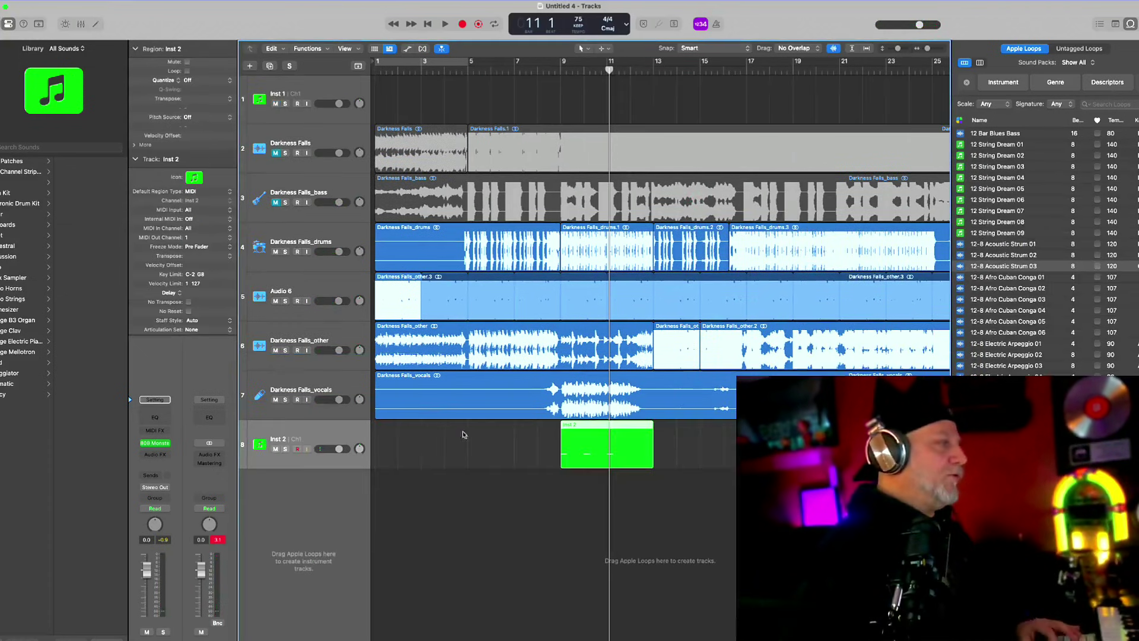
{"action": "key", "text": "period"}
{"action": "key", "text": "period"}
{"action": "key", "text": "Return"}
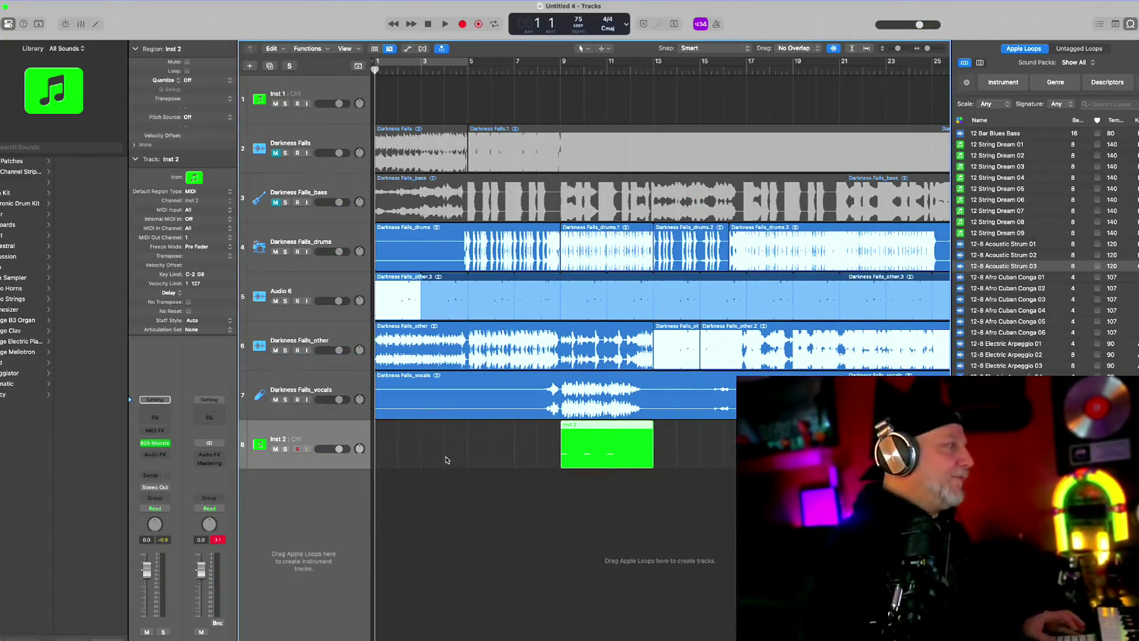
- Select all regions and shift the whole arrangement one bar later, so the section at bar 9 starts at bar 10
{"action": "key", "text": "super+Right"}
{"action": "key", "text": "super+Right"}
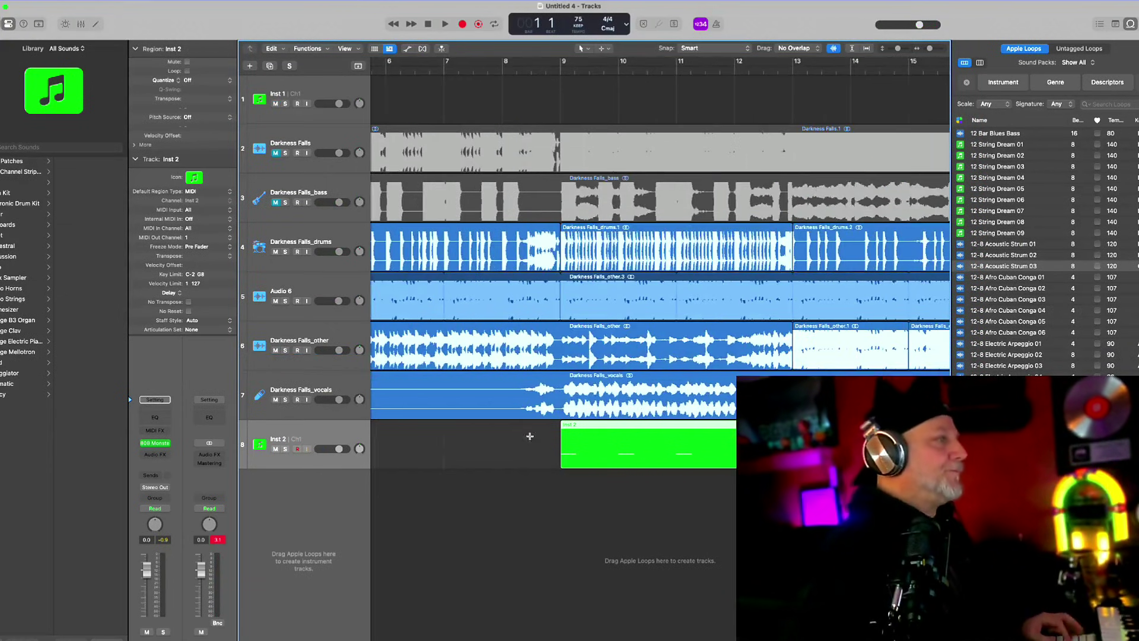
{"action": "key", "text": "super+a"}
{"action": "key", "text": "super+Right"}
{"action": "key", "text": "super+Right"}
{"action": "key", "text": "super+Right"}
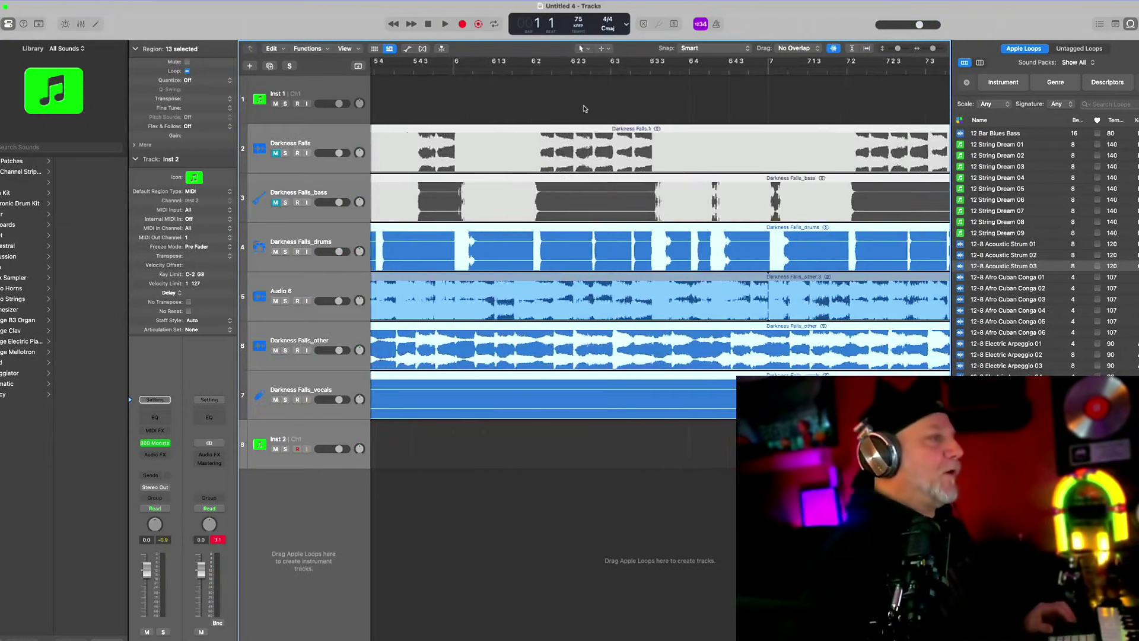
{"action": "scroll", "coordinate": [584, 109], "scroll_direction": "right", "scroll_amount": 8}
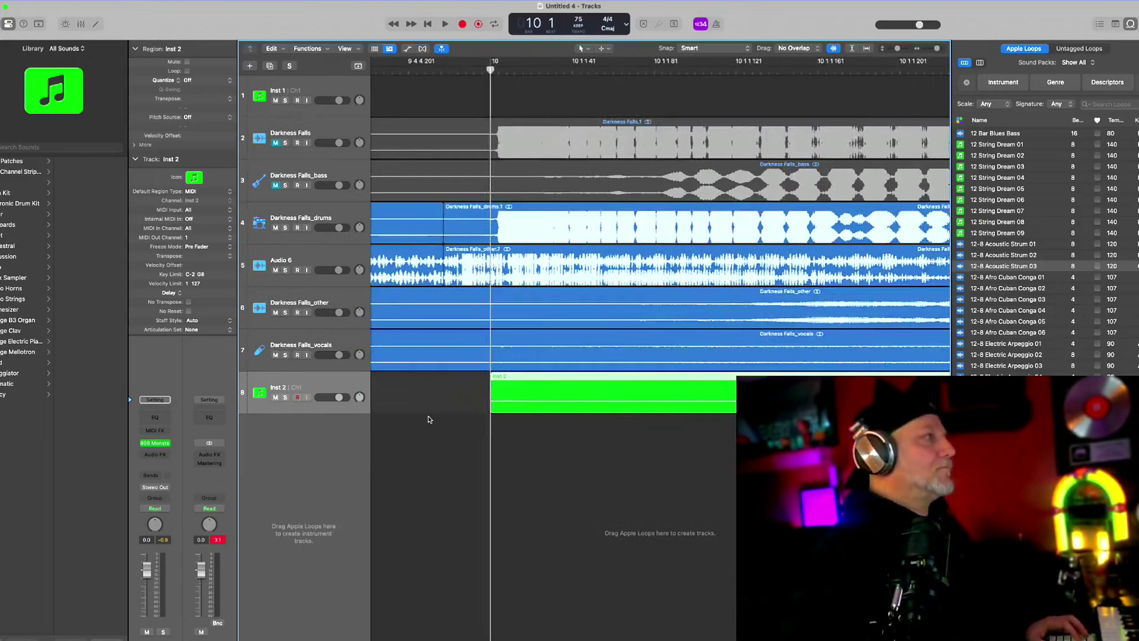
- Nudge all regions slightly earlier so the first drum transient of the section lines up with bar 10
{"action": "scroll", "coordinate": [427, 409], "scroll_direction": "left", "scroll_amount": 1}
{"action": "key", "text": "super+a"}
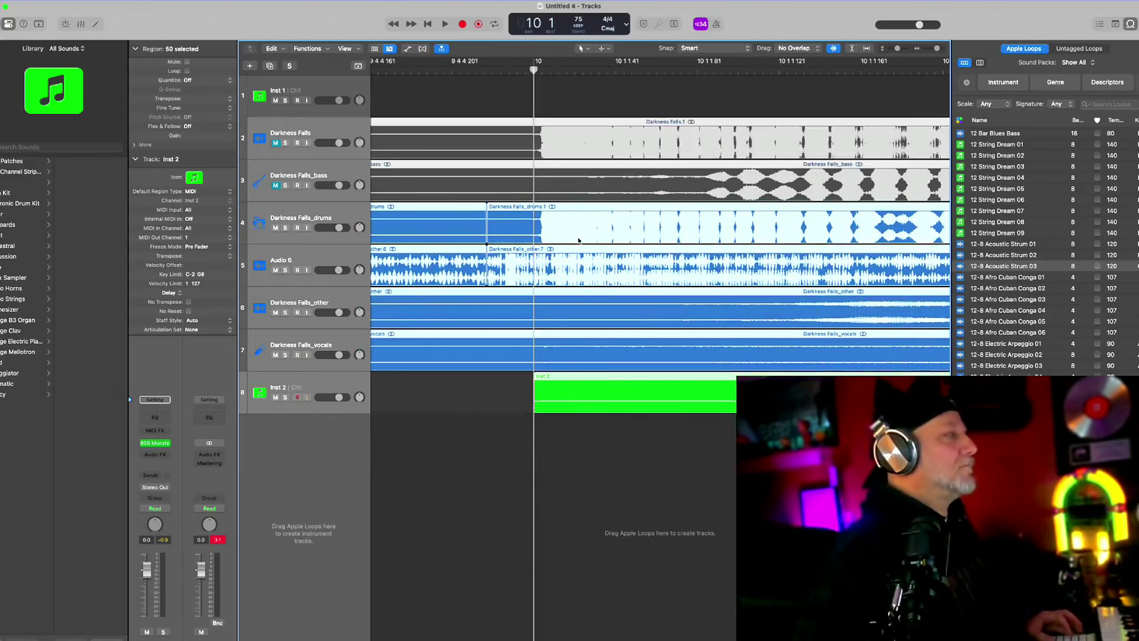
{"action": "left_click_drag", "start_coordinate": [574, 237], "coordinate": [571, 243]}
- Align the start of the Inst 2 region with bar 10 and play the section from bar 9 to check the timing
{"action": "left_click", "coordinate": [562, 466]}
{"action": "left_click", "coordinate": [360, 385]}
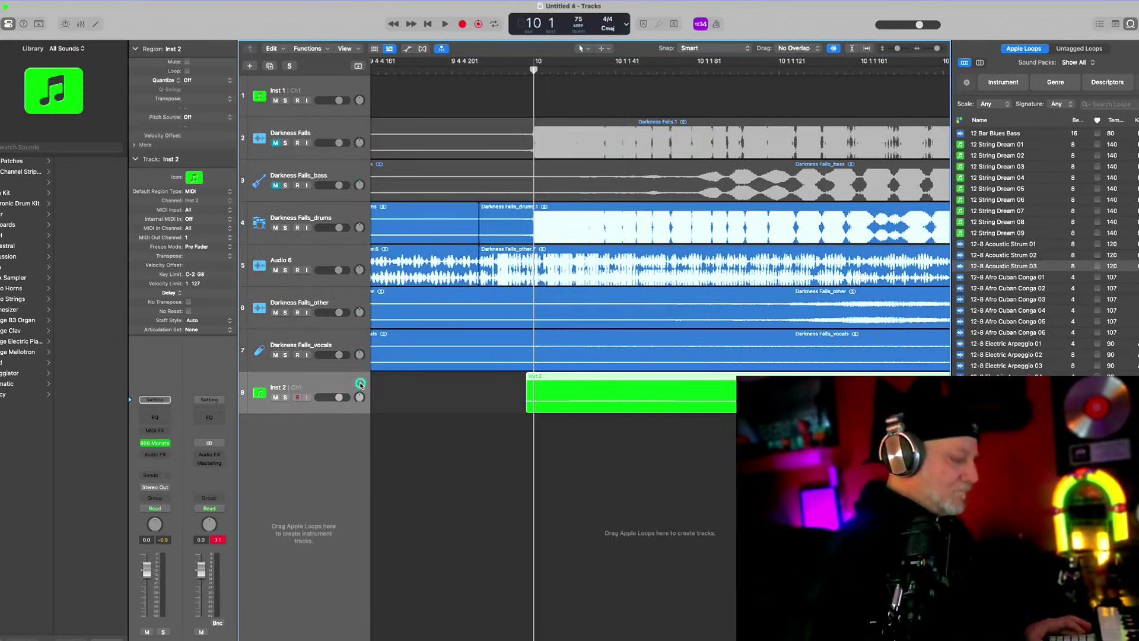
{"action": "key", "text": "space"}
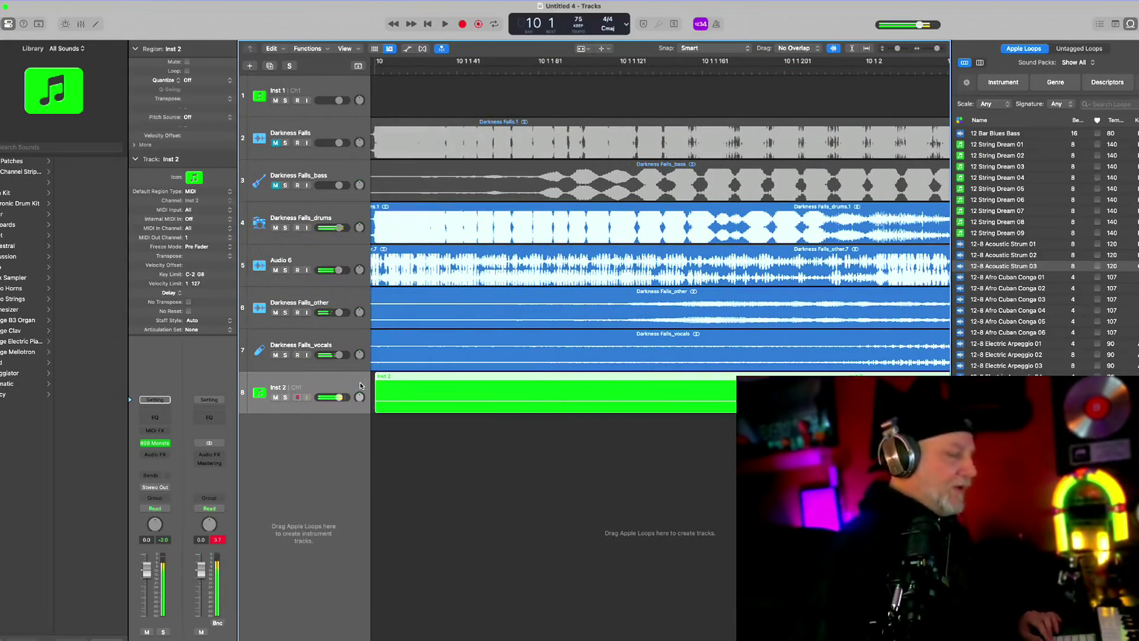
{"action": "left_click", "coordinate": [413, 520]}
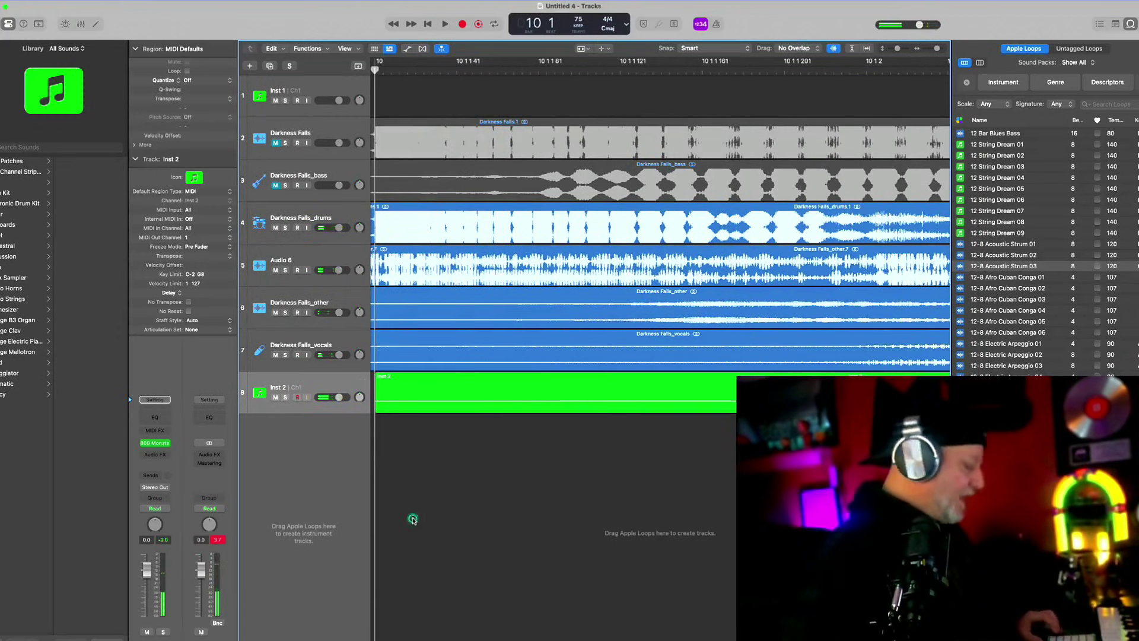
{"action": "left_click", "coordinate": [414, 519], "text": "ctrl+alt"}
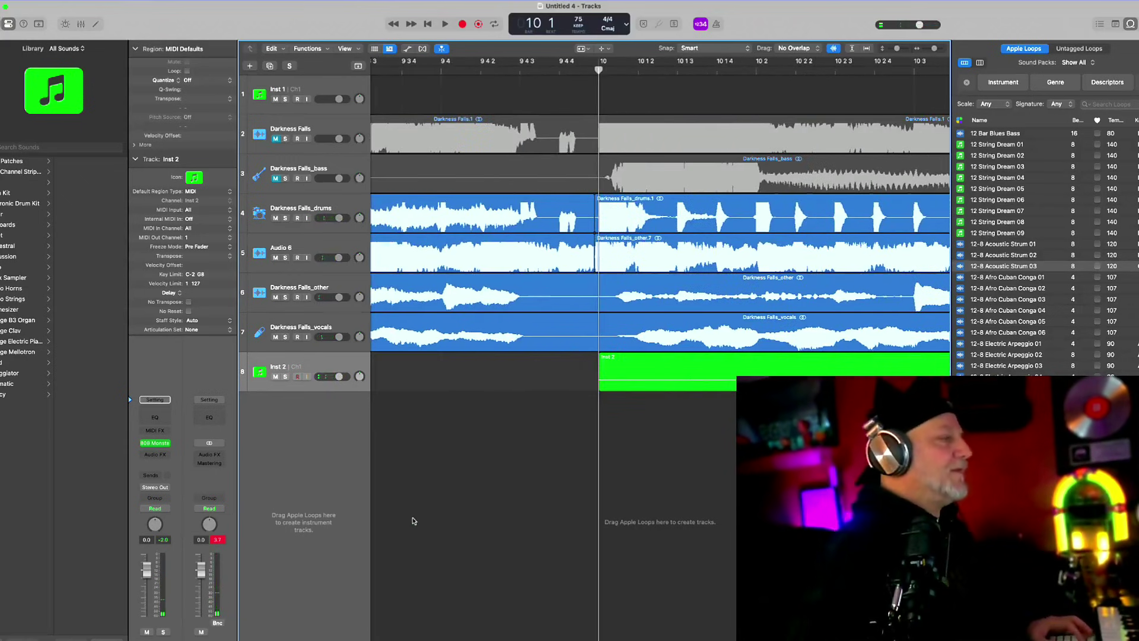
{"action": "key", "text": "space"}
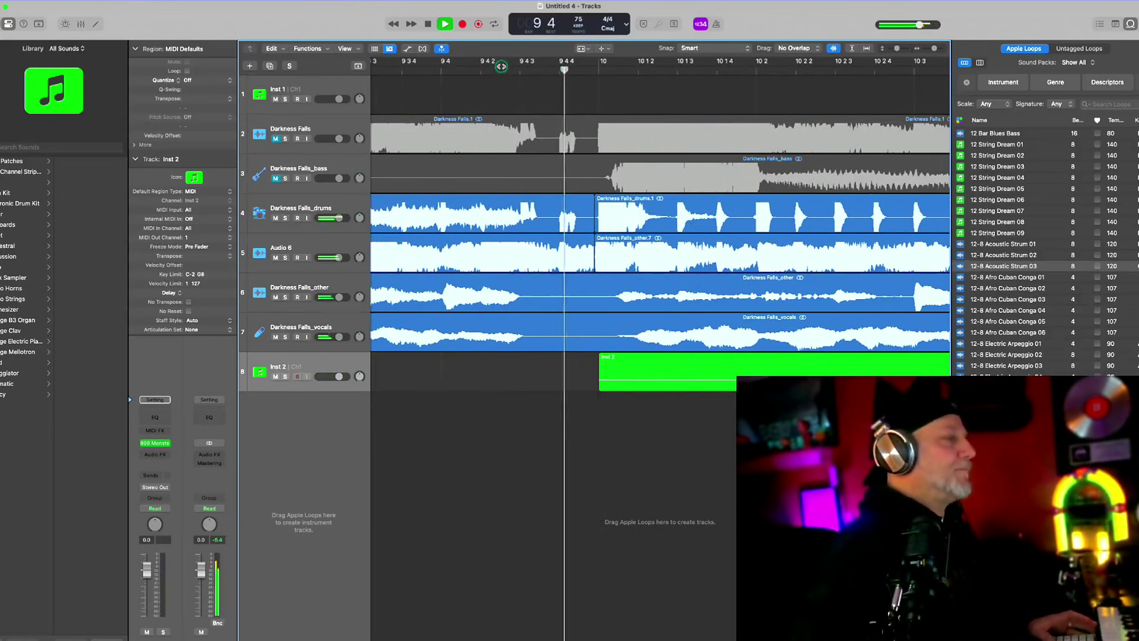
{"action": "left_click", "coordinate": [481, 266], "text": "ctrl+alt"}
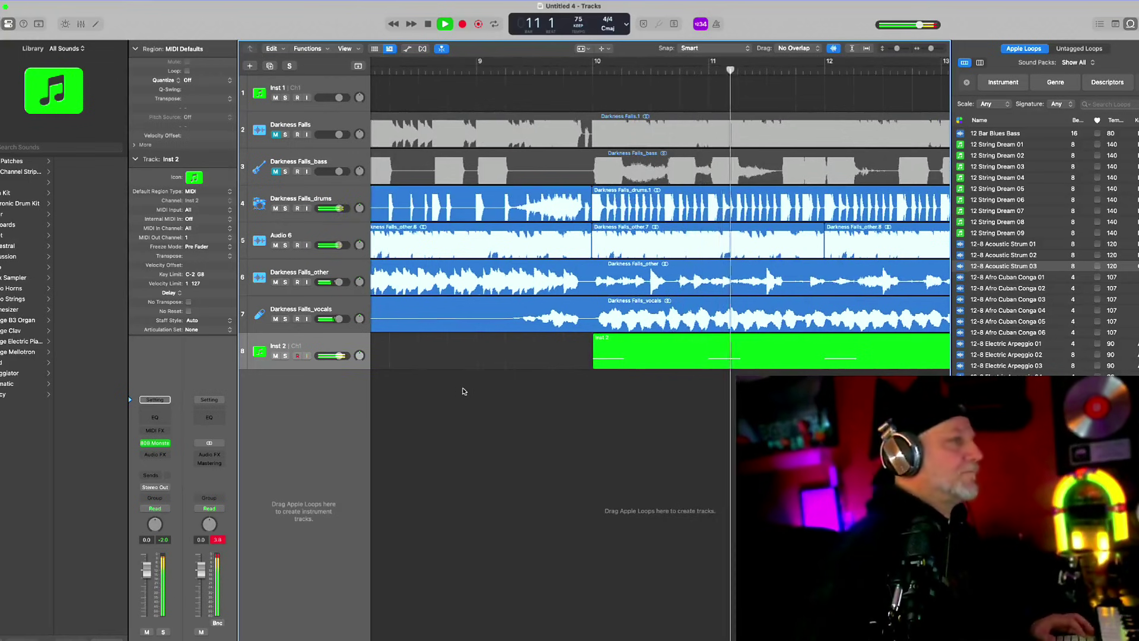
{"action": "key", "text": "space"}
- Switch to the Pointer Tool, open the 808 Monster plug-in on Inst 2, and place its window clear of the bar 10 section
{"action": "key", "text": "t"}
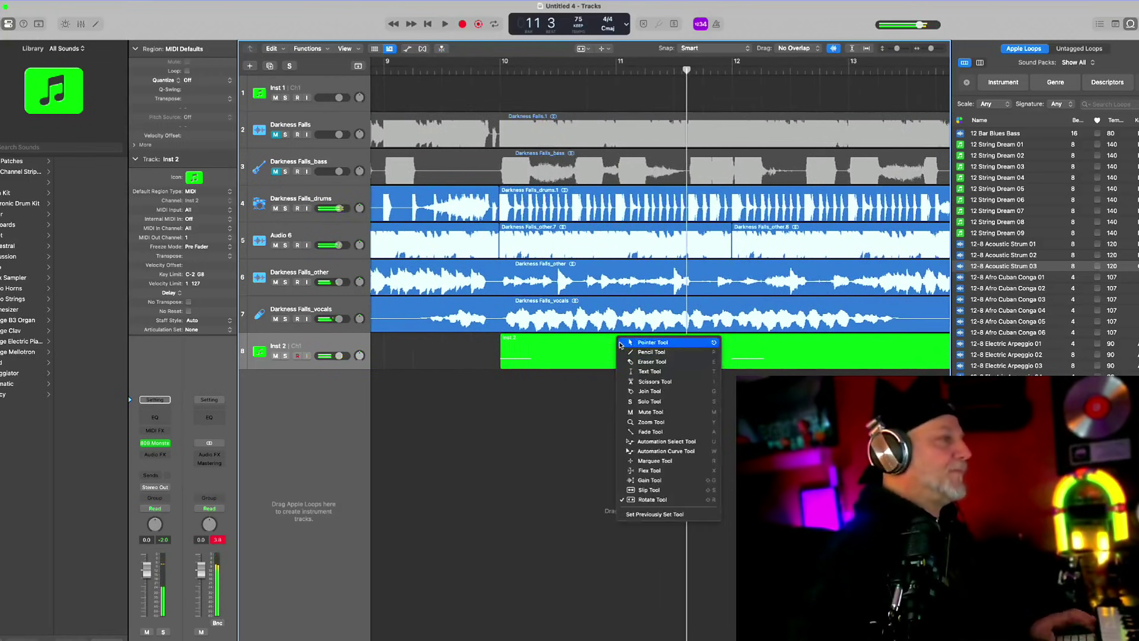
{"action": "left_click", "coordinate": [620, 344]}
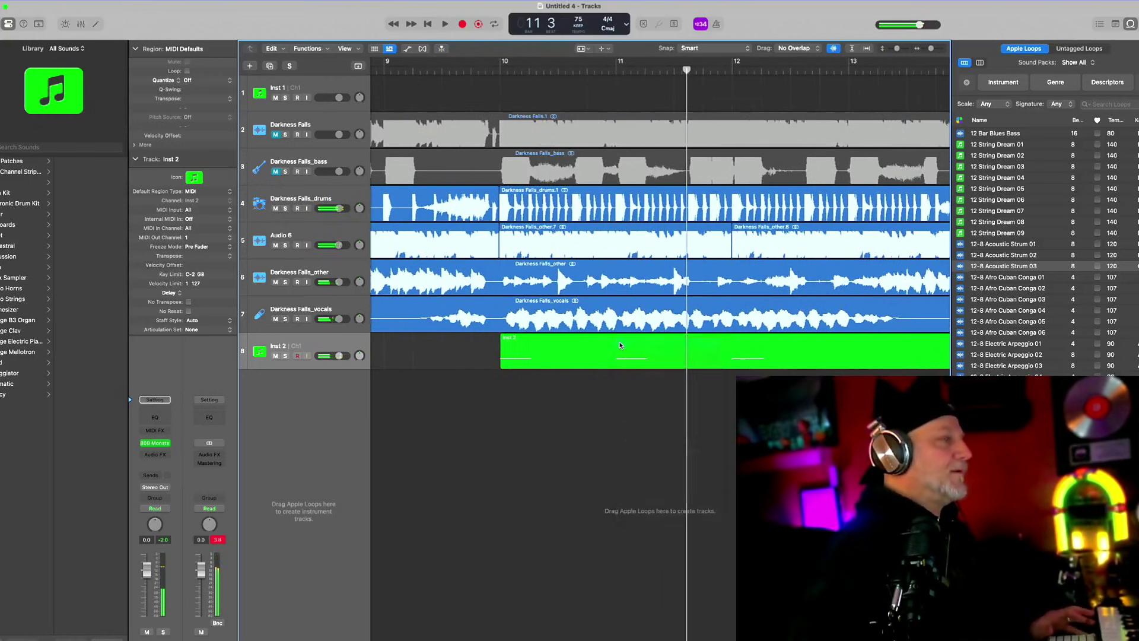
{"action": "left_click", "coordinate": [154, 443]}
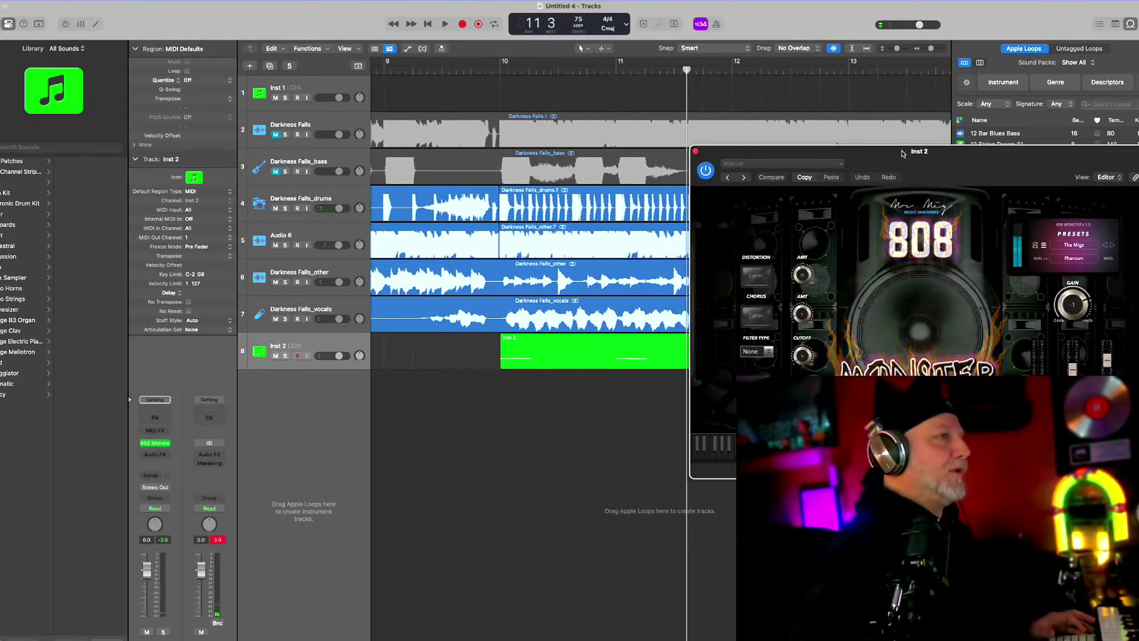
{"action": "left_click_drag", "start_coordinate": [899, 156], "coordinate": [210, 47]}
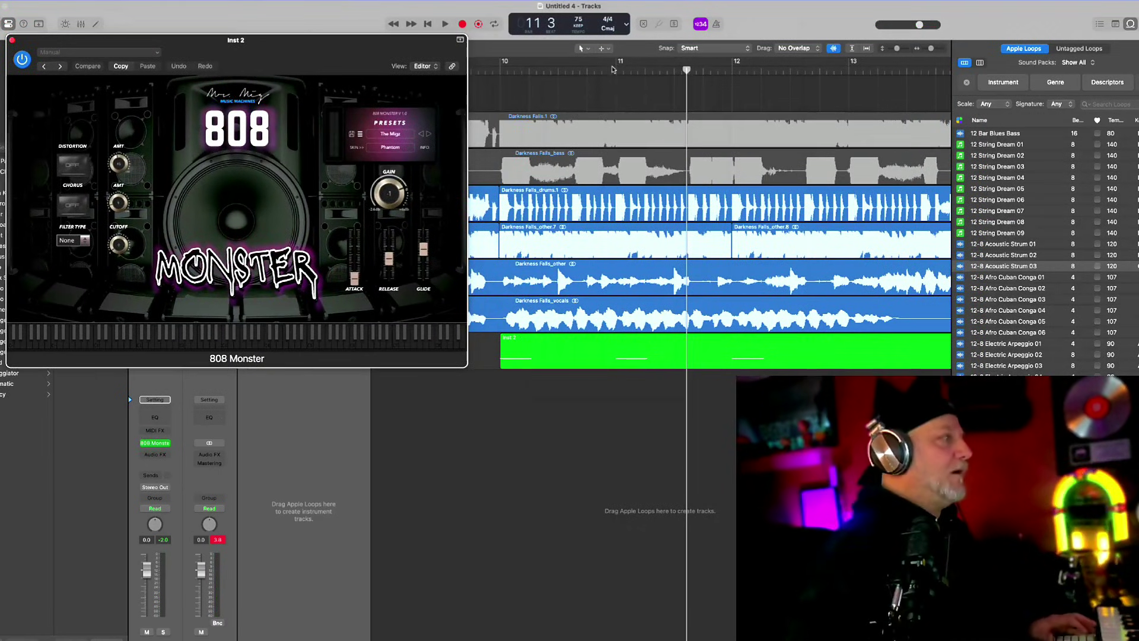
- Play from just before bar 10 and open the Inst 2 region in the Piano Roll
{"action": "left_click", "coordinate": [482, 73]}
{"action": "left_click_drag", "start_coordinate": [415, 40], "coordinate": [354, 44]}
{"action": "key", "text": "space"}
{"action": "key", "text": "space"}
{"action": "double_click", "coordinate": [547, 347]}
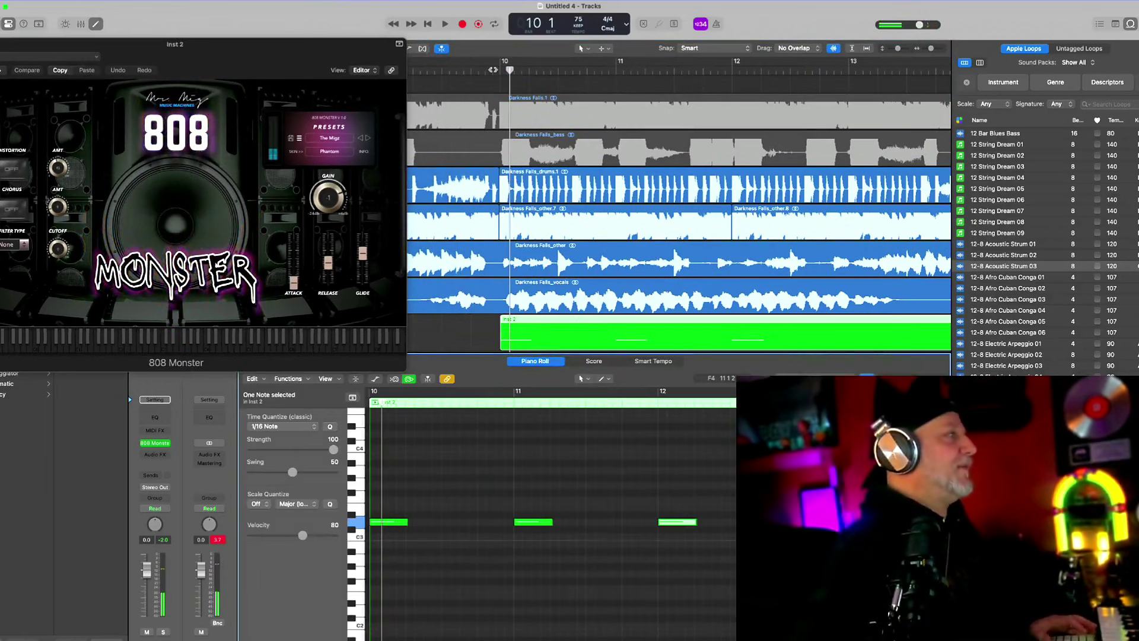
- Move the 808 Monster window aside, play from just before bar 10, and paste a one-beat D3 note late in beat 3 of bar 11
{"action": "key", "text": "space"}
{"action": "left_click_drag", "start_coordinate": [238, 44], "coordinate": [583, 53]}
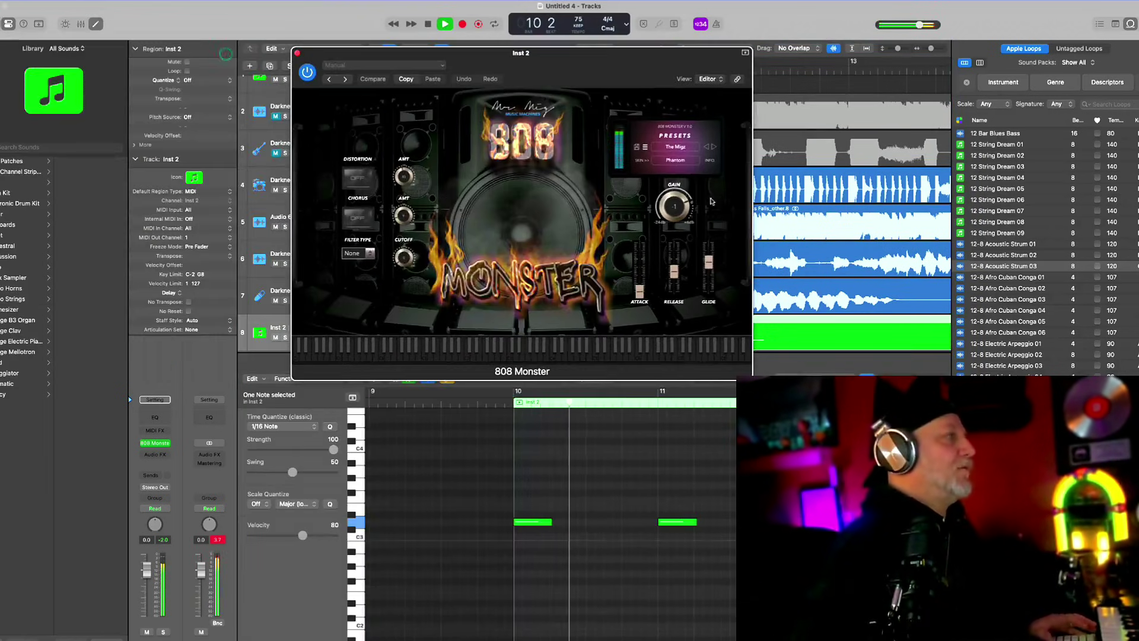
{"action": "left_click_drag", "start_coordinate": [734, 53], "coordinate": [349, 88]}
{"action": "left_click", "coordinate": [486, 72]}
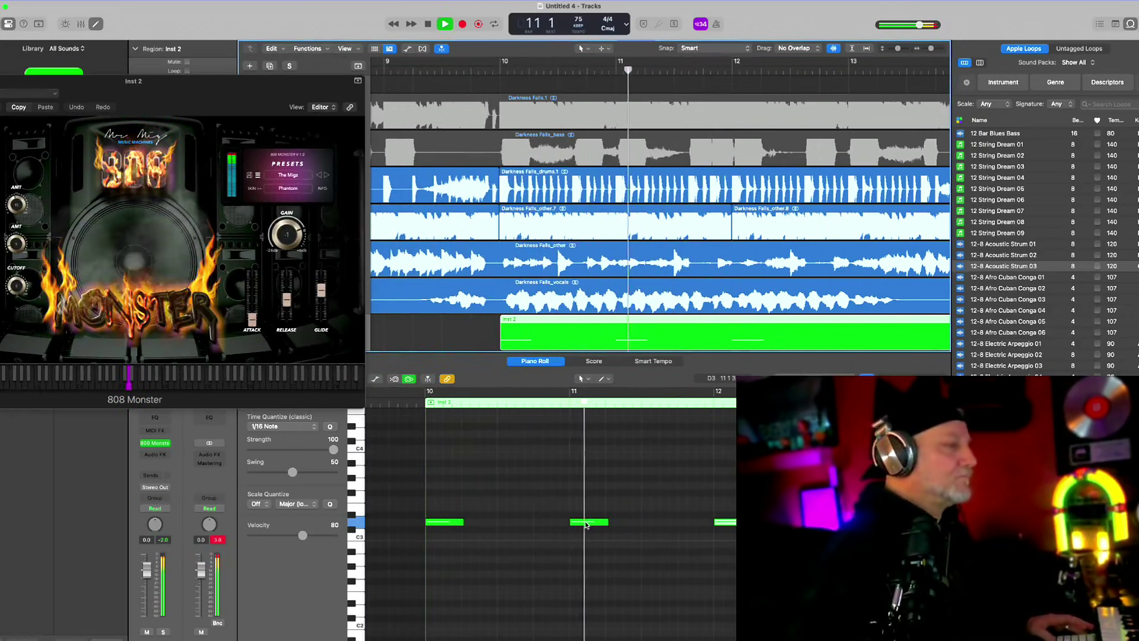
{"action": "mouse_move", "coordinate": [586, 524]}
{"action": "key", "text": "space"}
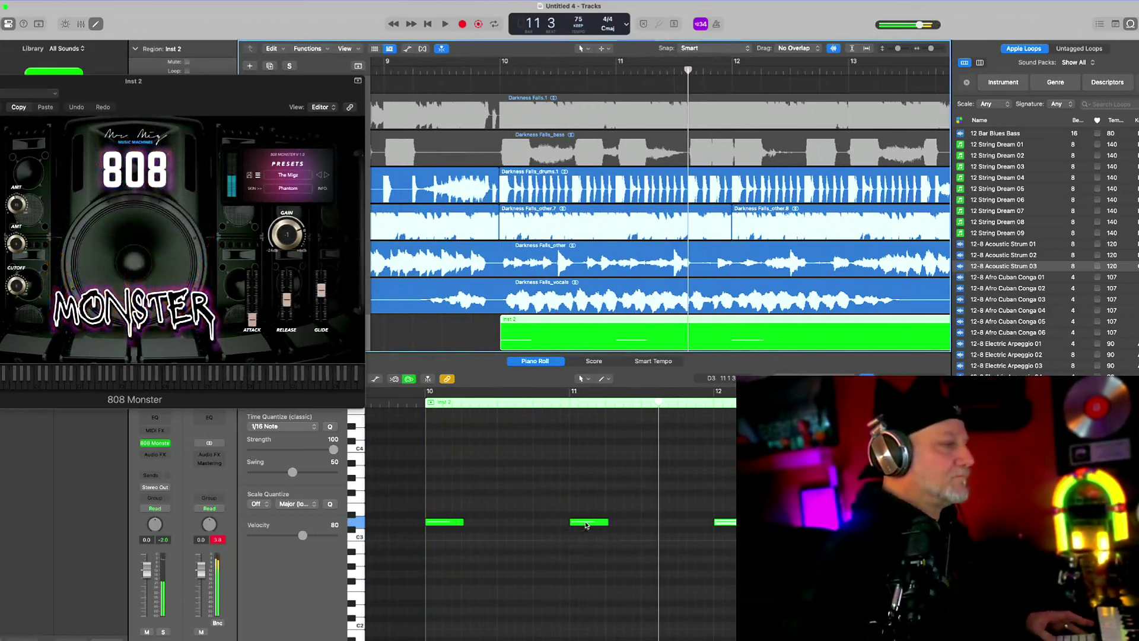
{"action": "key", "text": "super+v"}
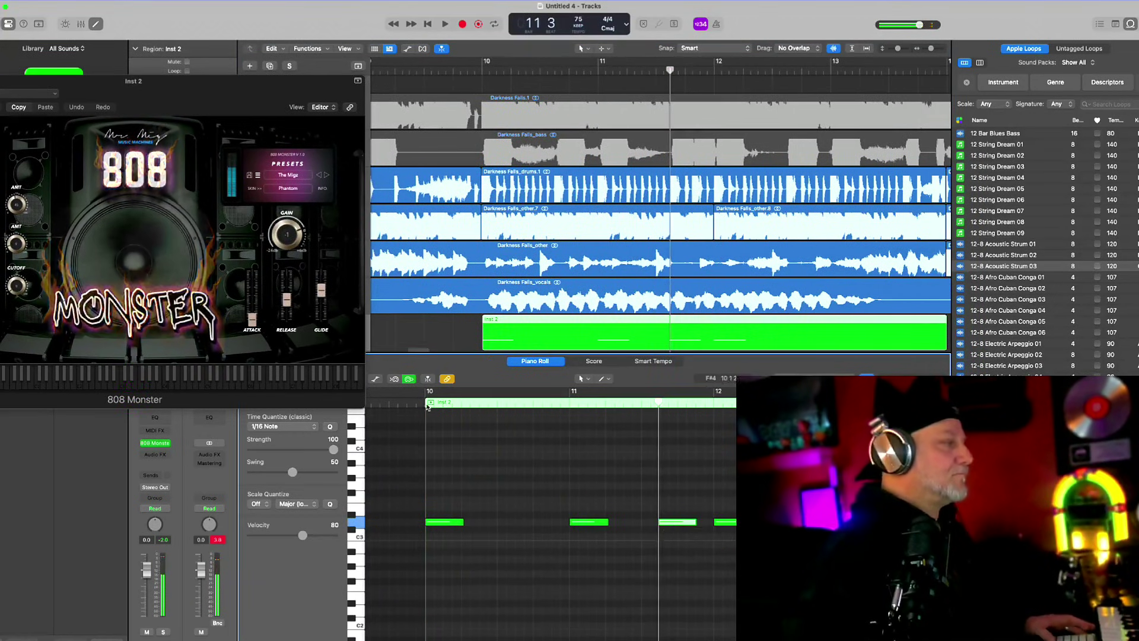
- Play back the bassline, divide the pasted bar 11 D3 note into two short notes, and add a short A3 copy near the bar's end
{"action": "key", "text": "space"}
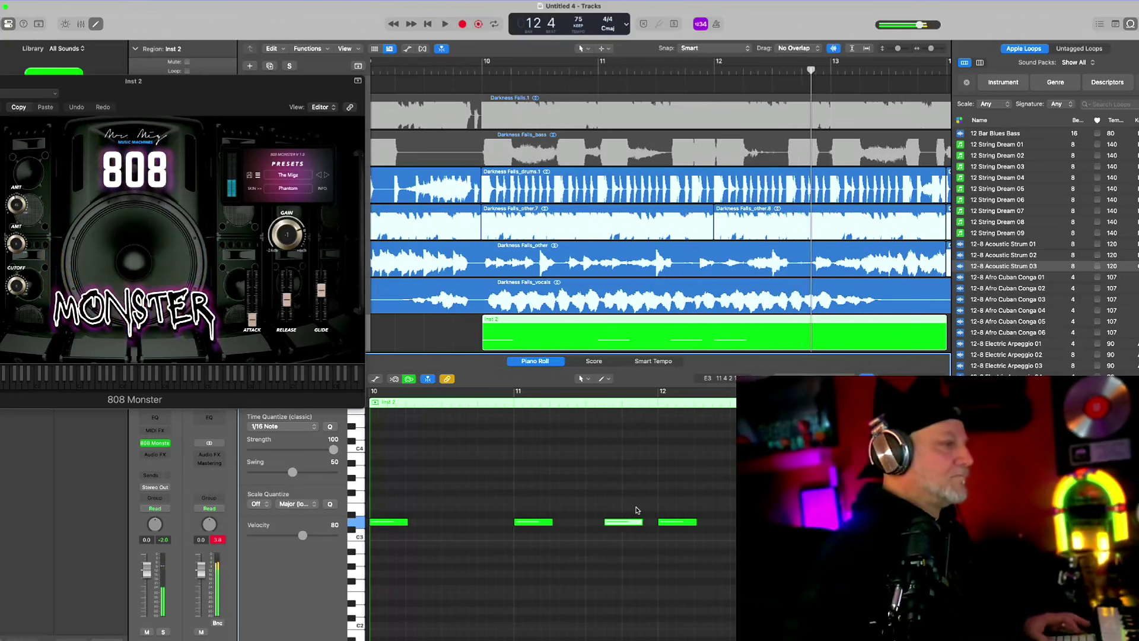
{"action": "left_click", "coordinate": [664, 512], "text": "ctrl+alt"}
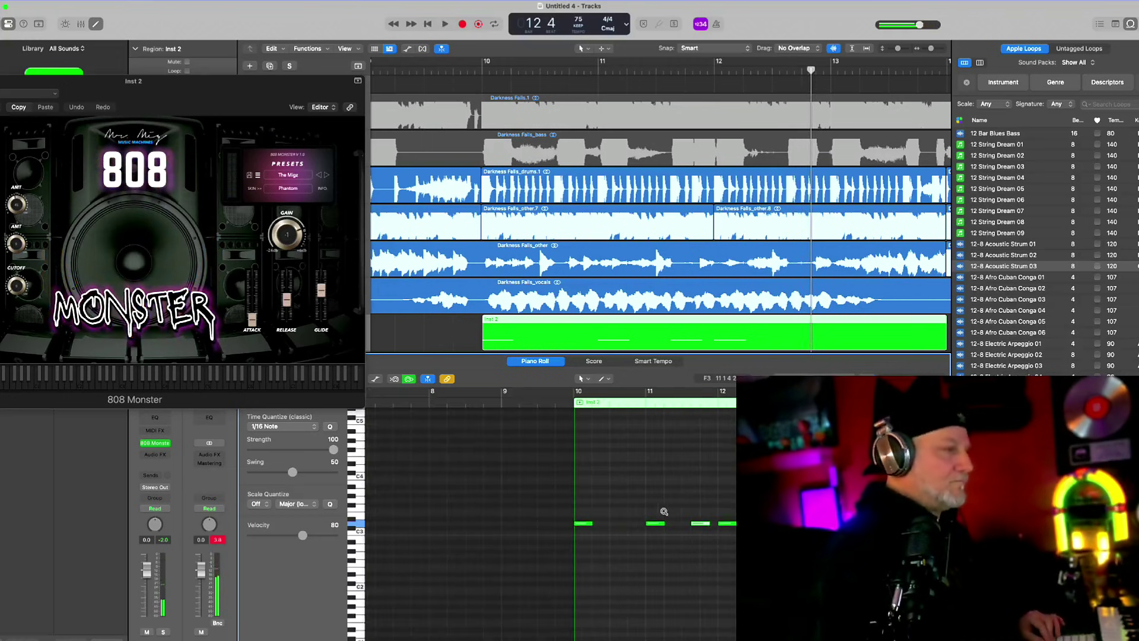
{"action": "double_click", "coordinate": [569, 403]}
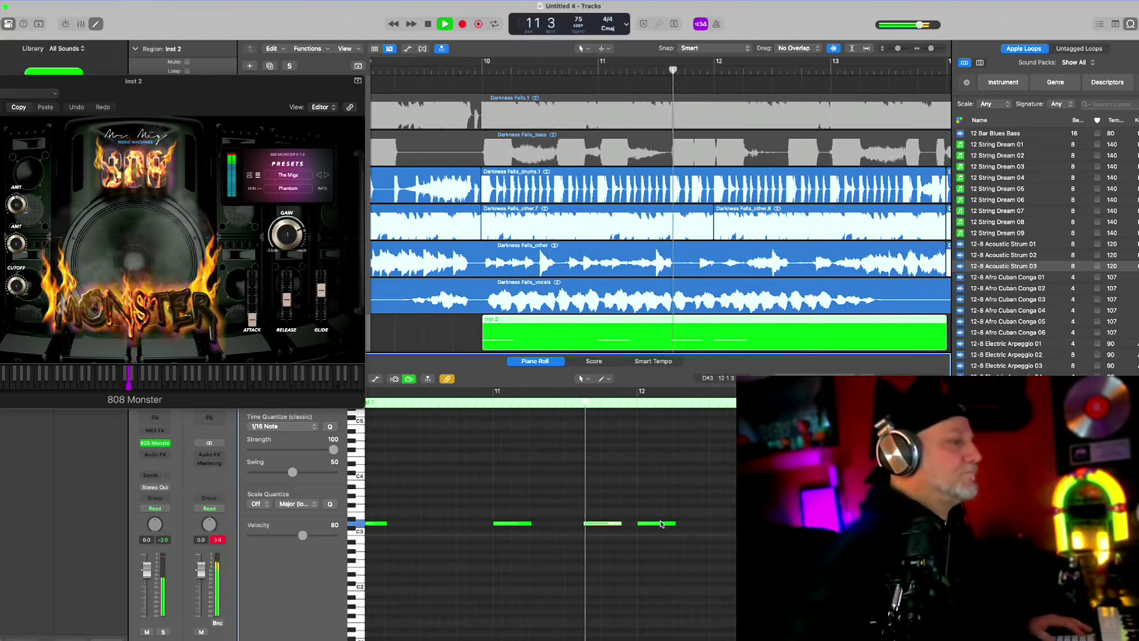
{"action": "key", "text": "space"}
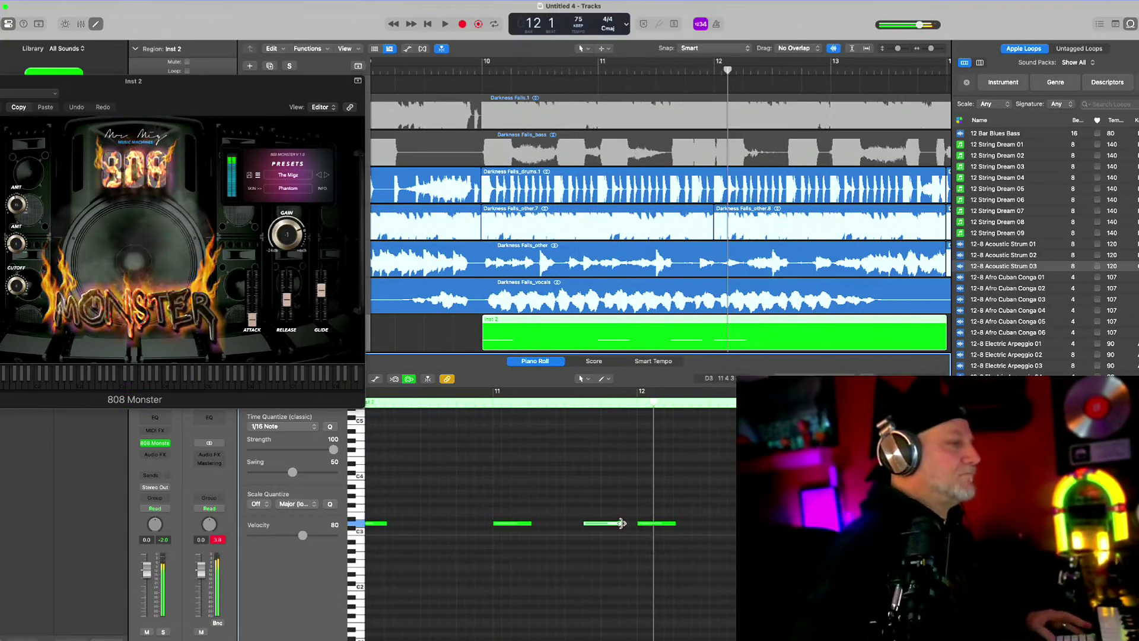
{"action": "left_click_drag", "start_coordinate": [621, 524], "coordinate": [630, 494]}
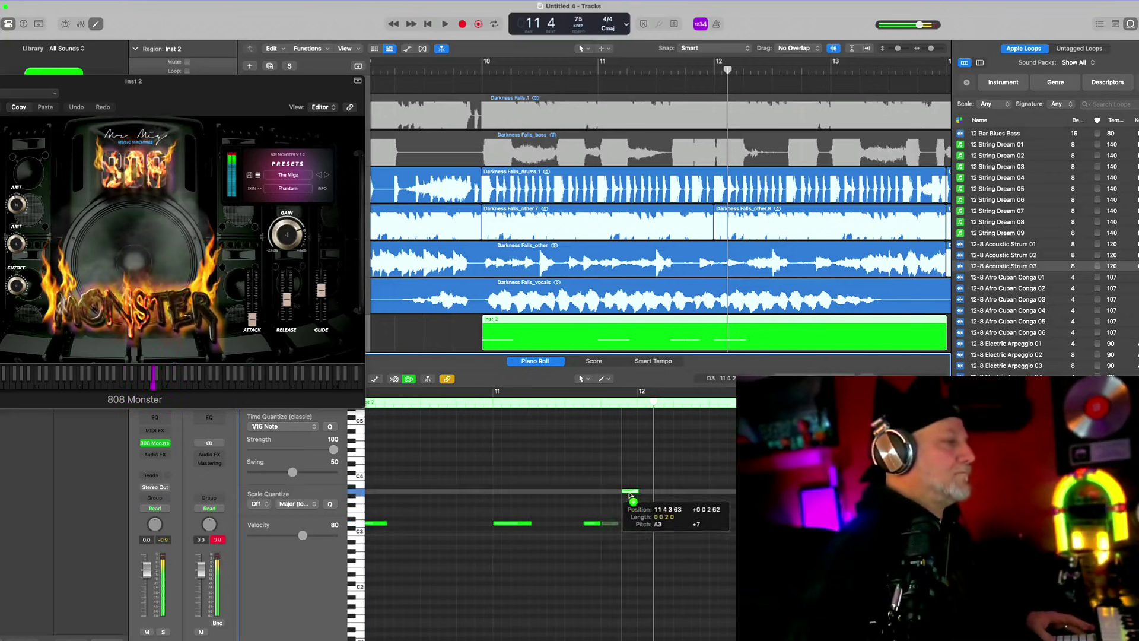
- Play back bar 11, shorten the second short D3 note, and move the A3 note earlier to follow it directly
{"action": "double_click", "coordinate": [578, 406]}
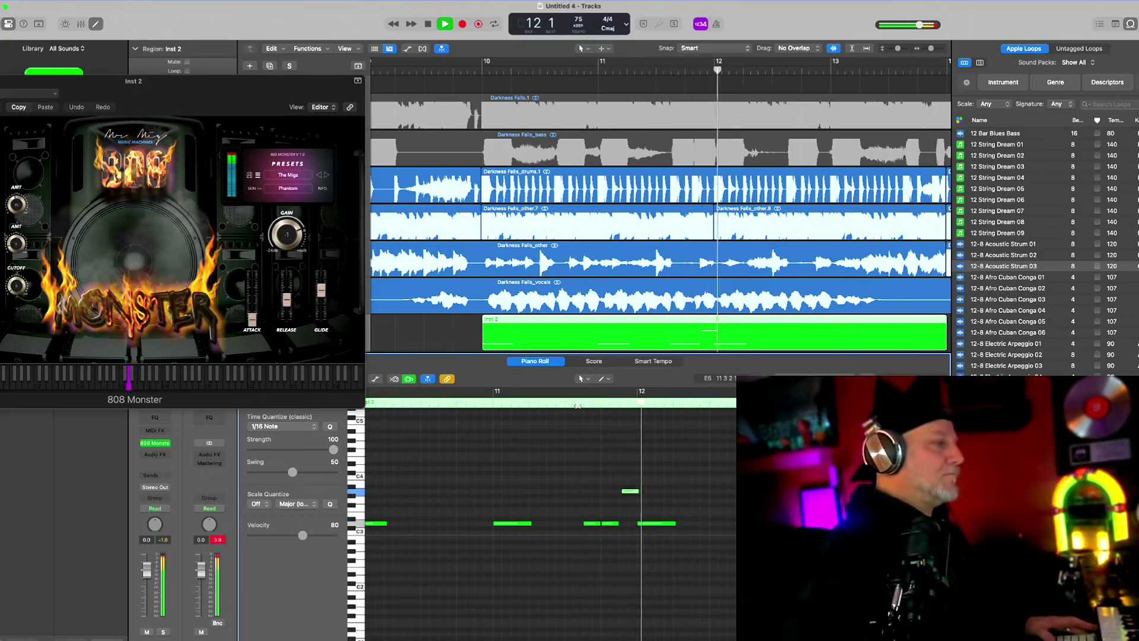
{"action": "left_click", "coordinate": [562, 405]}
{"action": "key", "text": "super+Right"}
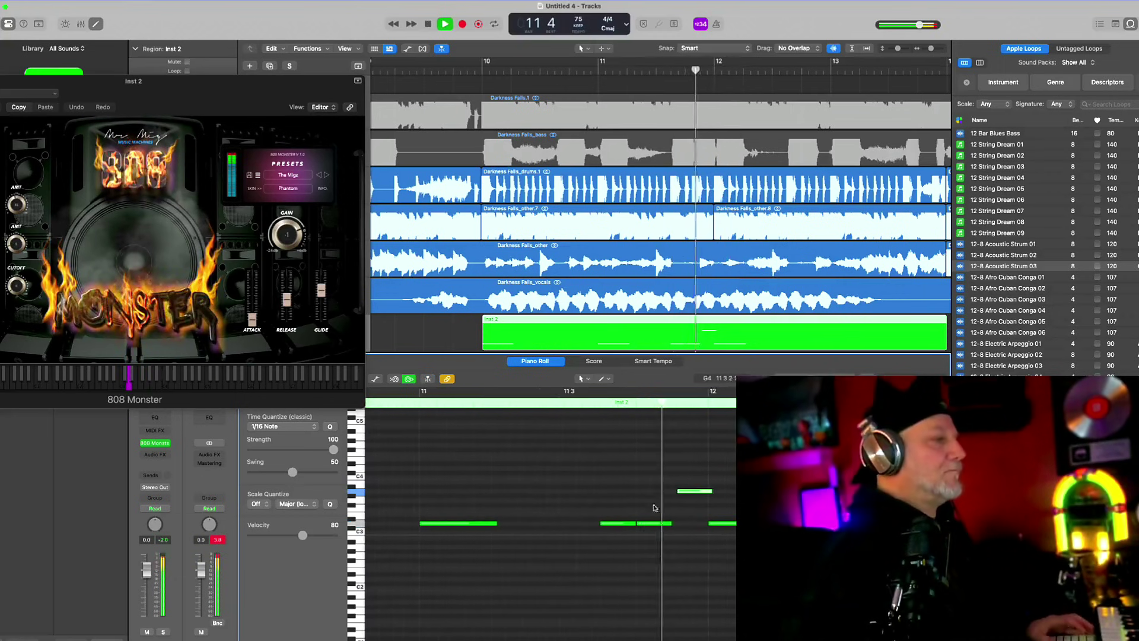
{"action": "key", "text": "space"}
{"action": "left_click_drag", "start_coordinate": [668, 522], "coordinate": [660, 495]}
{"action": "double_click", "coordinate": [568, 404]}
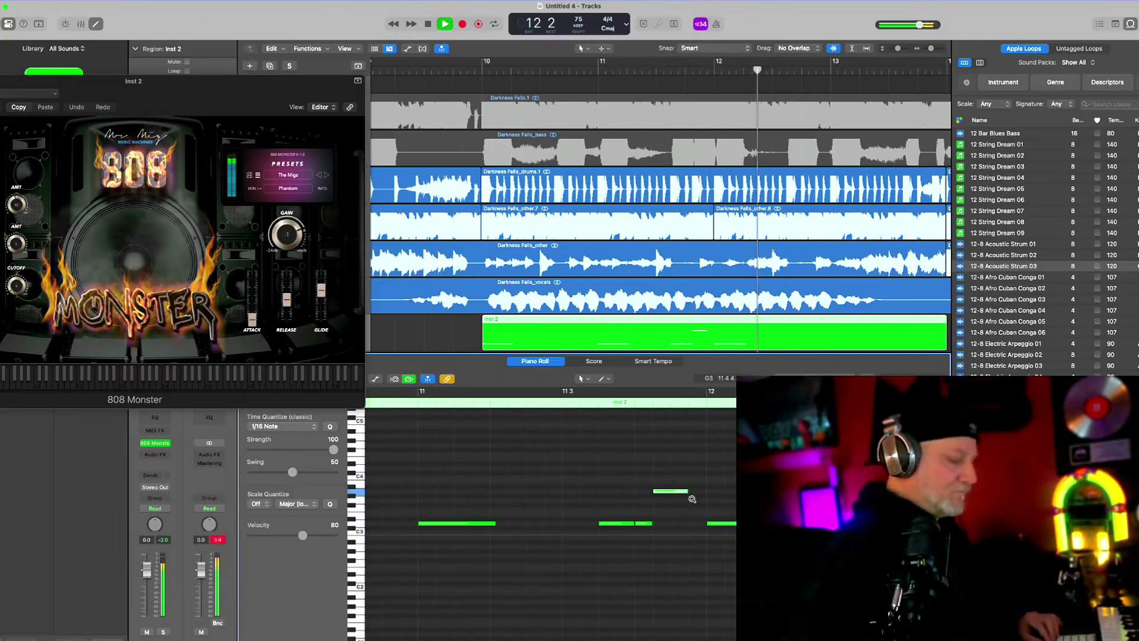
- Stop playback, copy the one-beat D3 note to the start of bar 13, and copy the short A3 note to around beat 2 of bar 13
{"action": "key", "text": "space"}
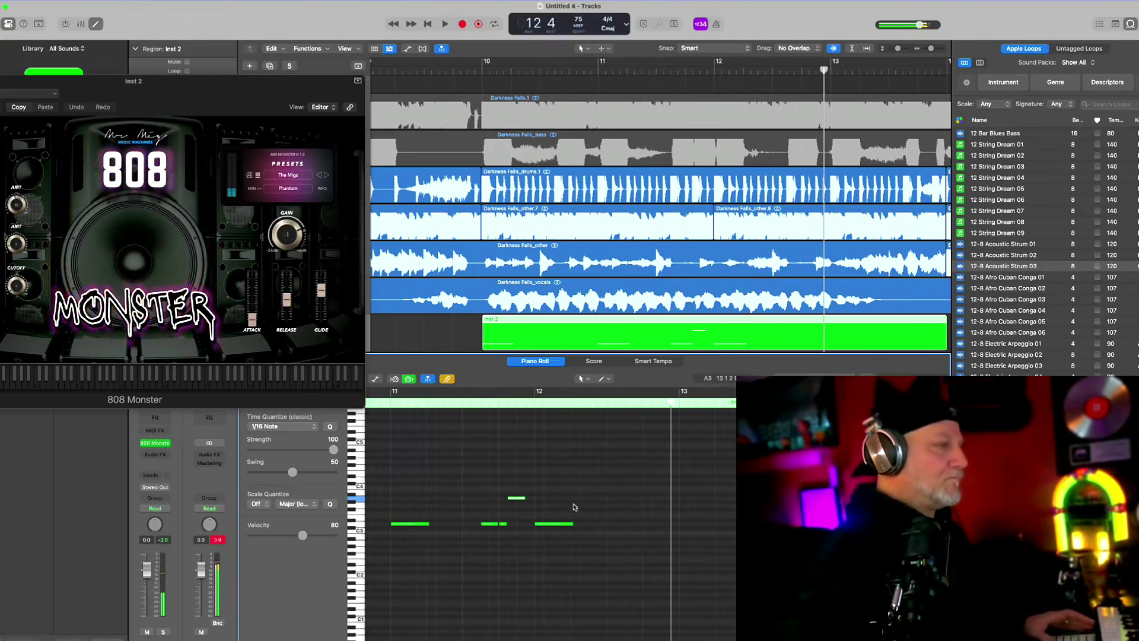
{"action": "left_click_drag", "start_coordinate": [687, 528], "coordinate": [690, 529]}
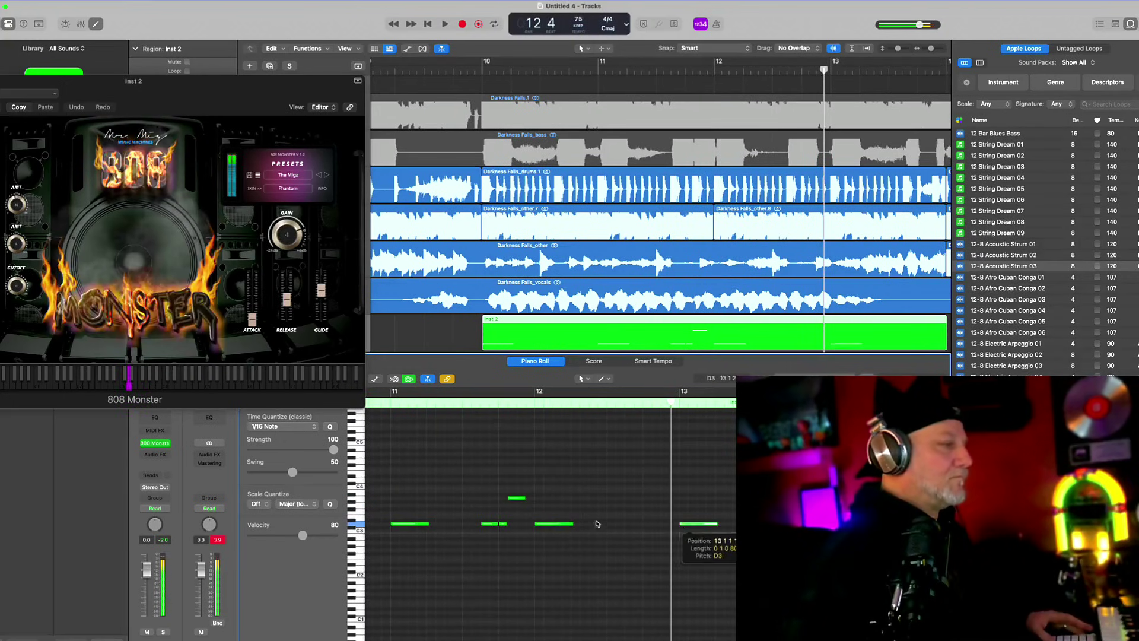
{"action": "left_click_drag", "start_coordinate": [502, 523], "coordinate": [721, 500]}
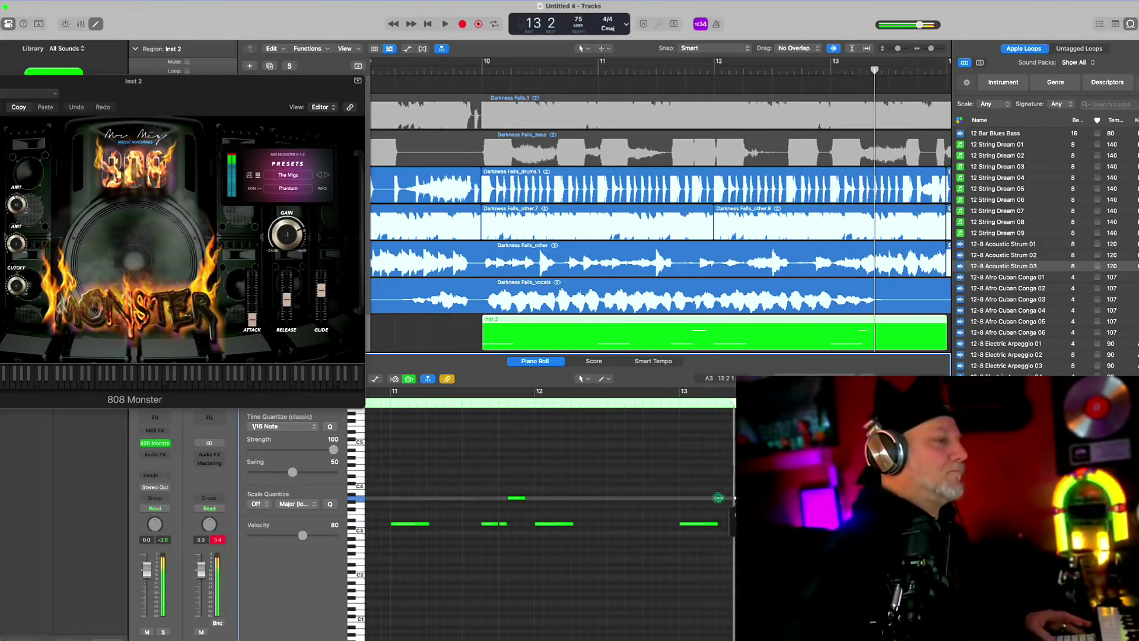
- Play back the start of bar 13 and copy its short A3 note to the second half of beat 3
{"action": "left_click", "coordinate": [676, 408]}
{"action": "key", "text": "space"}
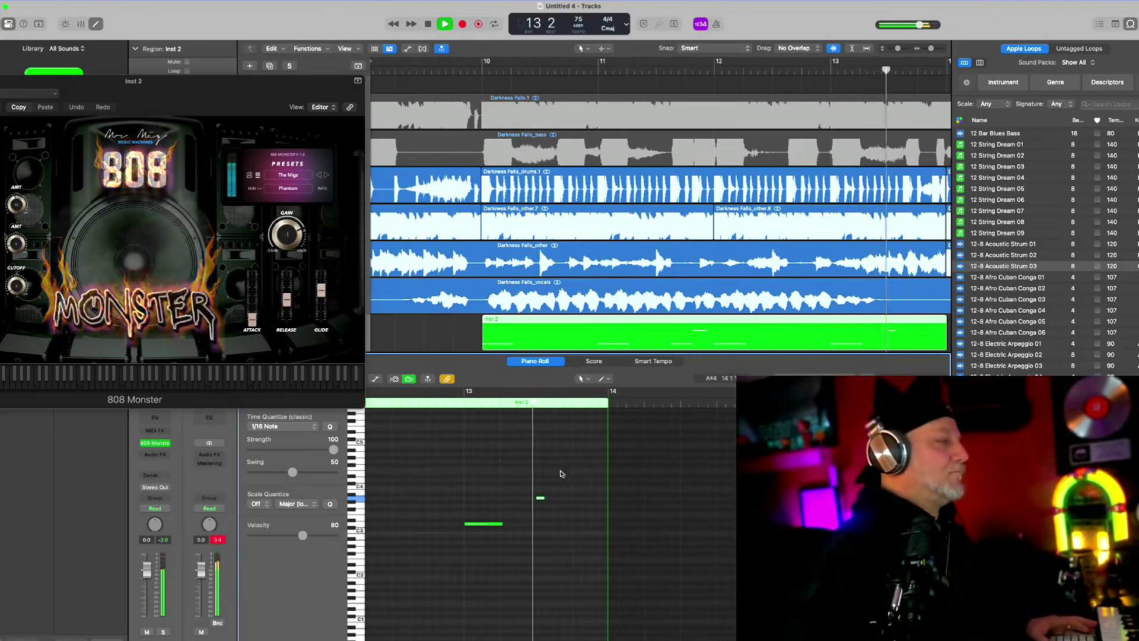
{"action": "key", "text": "space"}
{"action": "left_click", "coordinate": [558, 497]}
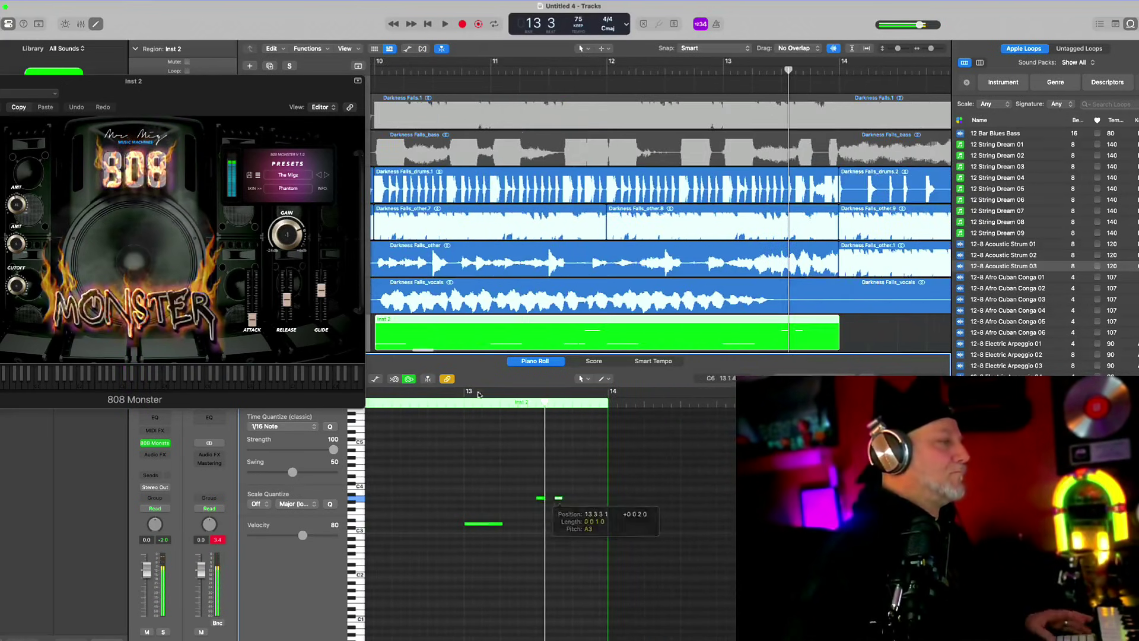
- Play bar 13, copy the short A3 note twice into beat 4, and add two short D#3 notes near the bar's end
{"action": "left_click", "coordinate": [449, 407]}
{"action": "key", "text": "space"}
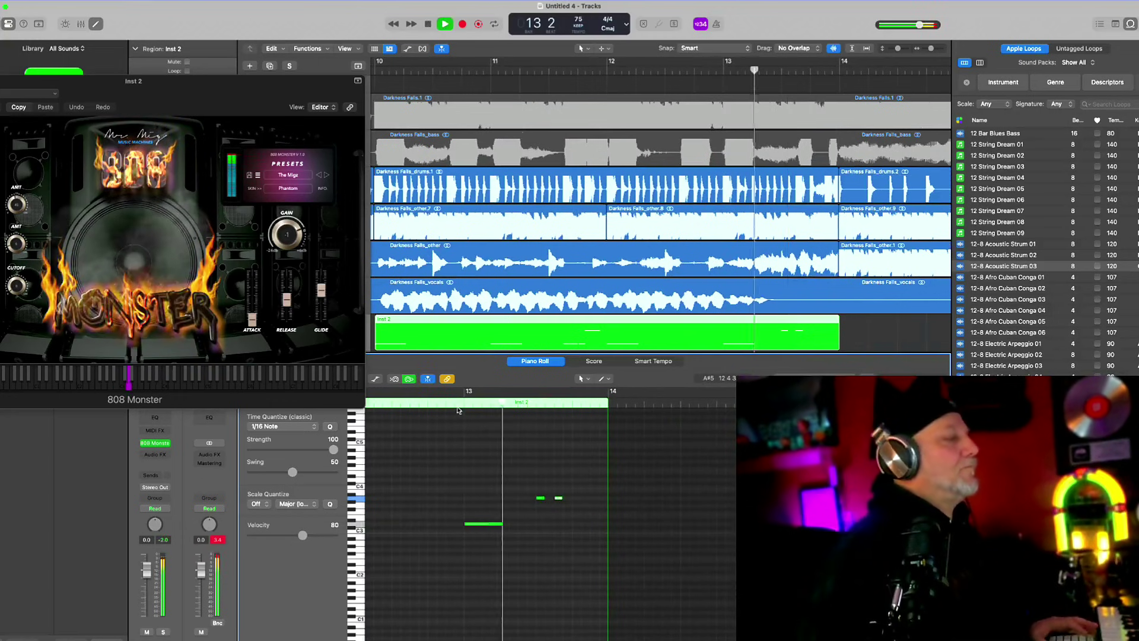
{"action": "key", "text": "space"}
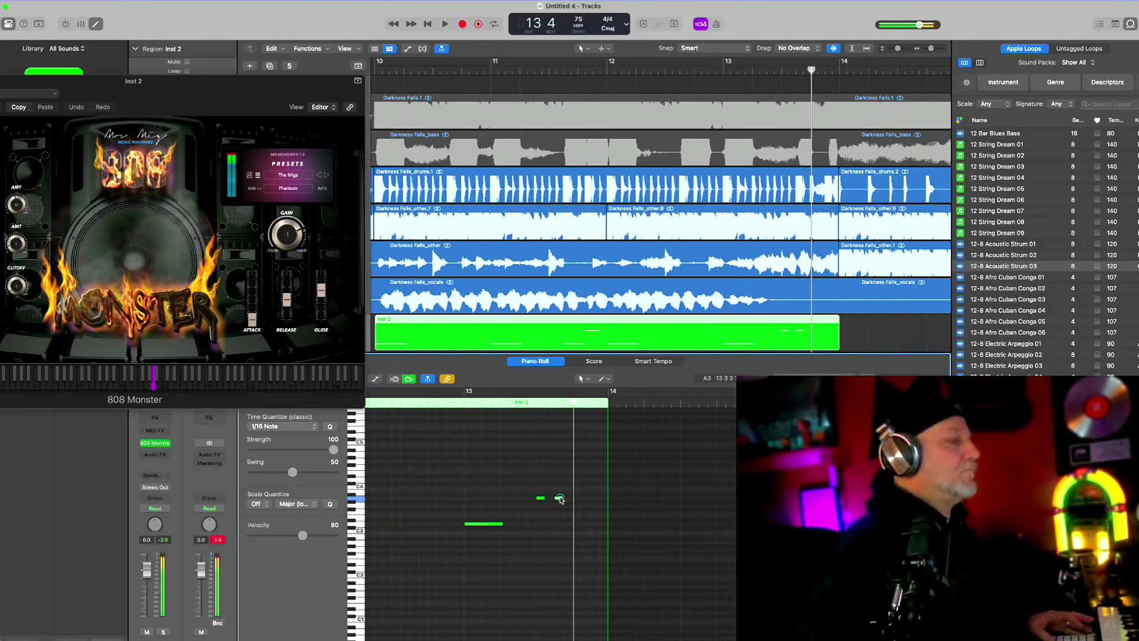
{"action": "left_click_drag", "start_coordinate": [559, 498], "coordinate": [578, 498]}
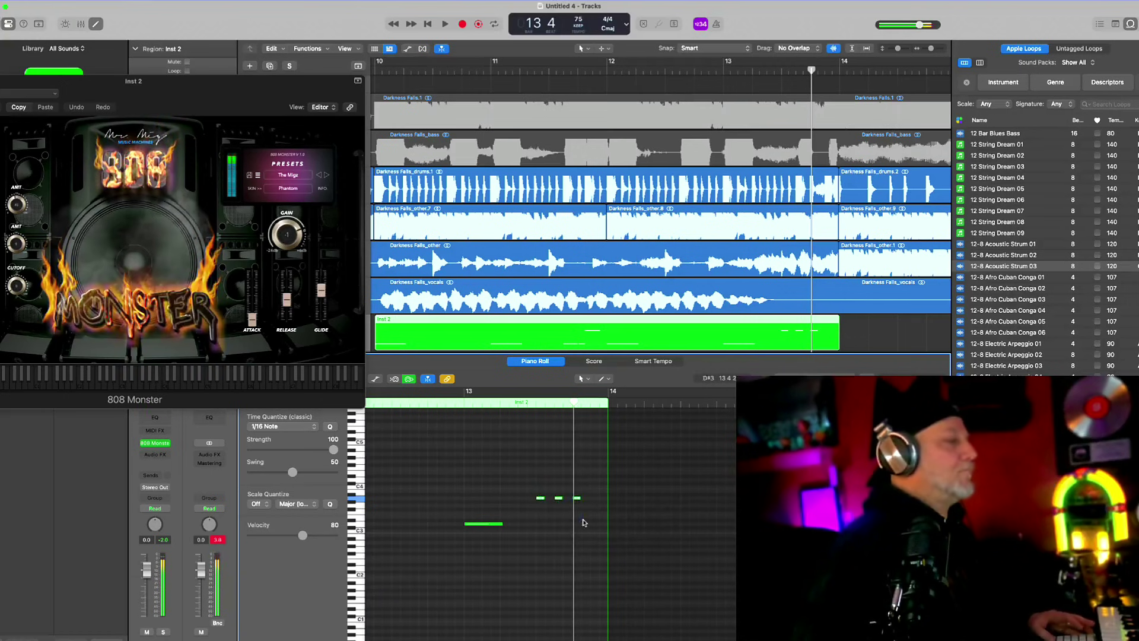
{"action": "mouse_move", "coordinate": [581, 505]}
{"action": "left_mouse_down"}
{"action": "mouse_move", "coordinate": [604, 522]}
{"action": "mouse_move", "coordinate": [580, 514]}
{"action": "mouse_move", "coordinate": [589, 500]}
{"action": "left_mouse_up"}
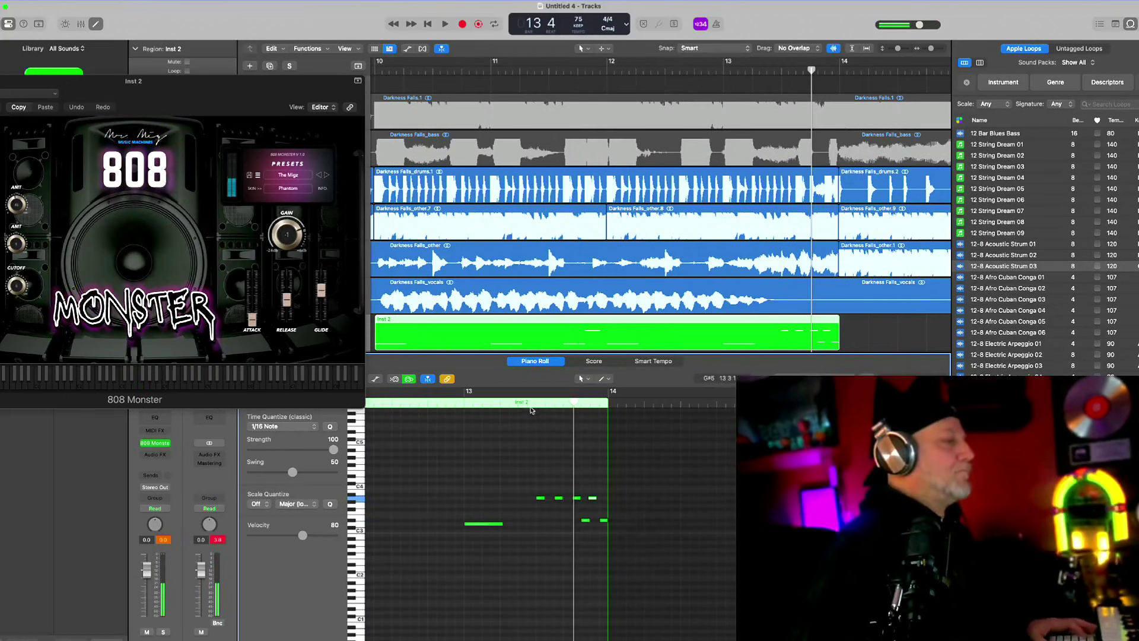
- Play back bar 13, shorten the D3 note at its start to half length, and copy the shortened note right after it
{"action": "left_click", "coordinate": [526, 404]}
{"action": "key", "text": "space"}
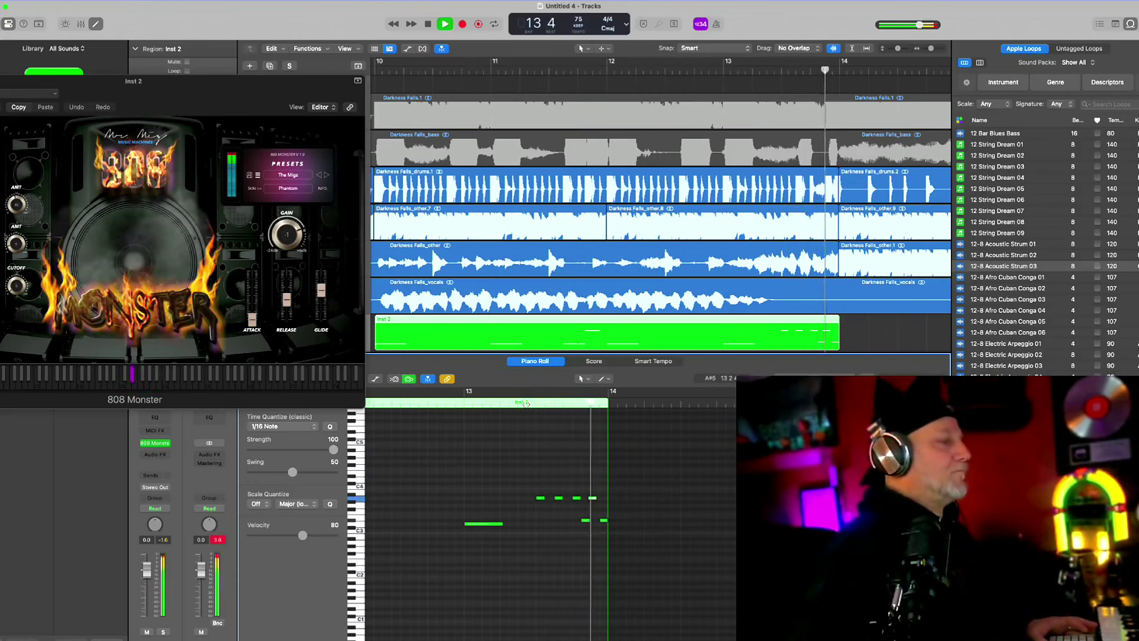
{"action": "left_click", "coordinate": [446, 403]}
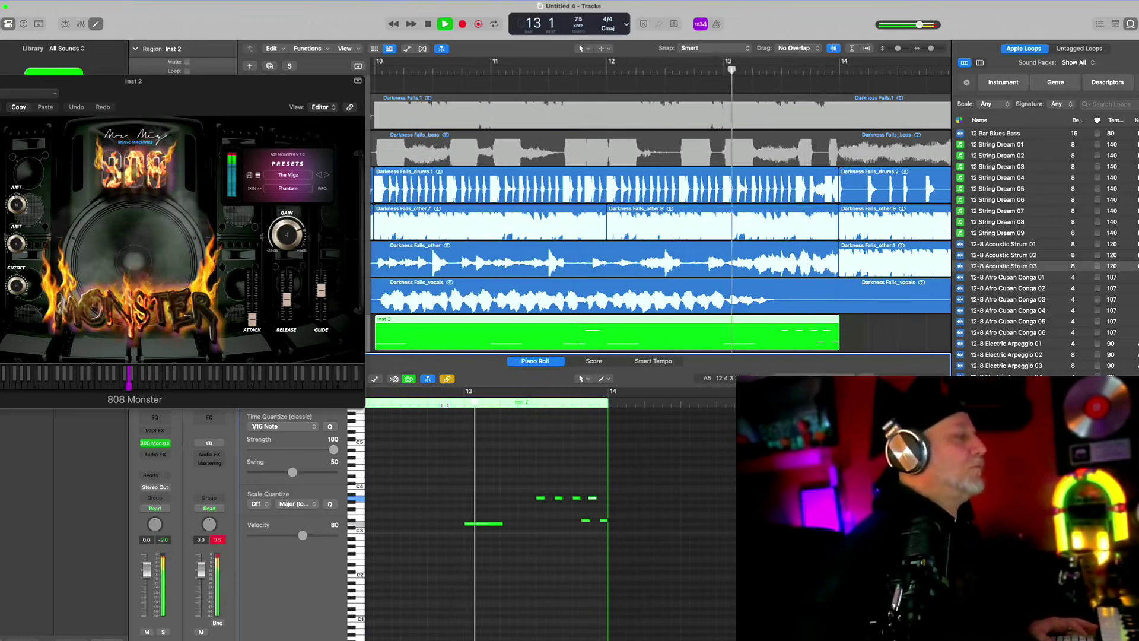
{"action": "key", "text": "space"}
{"action": "left_click_drag", "start_coordinate": [502, 524], "coordinate": [481, 526]}
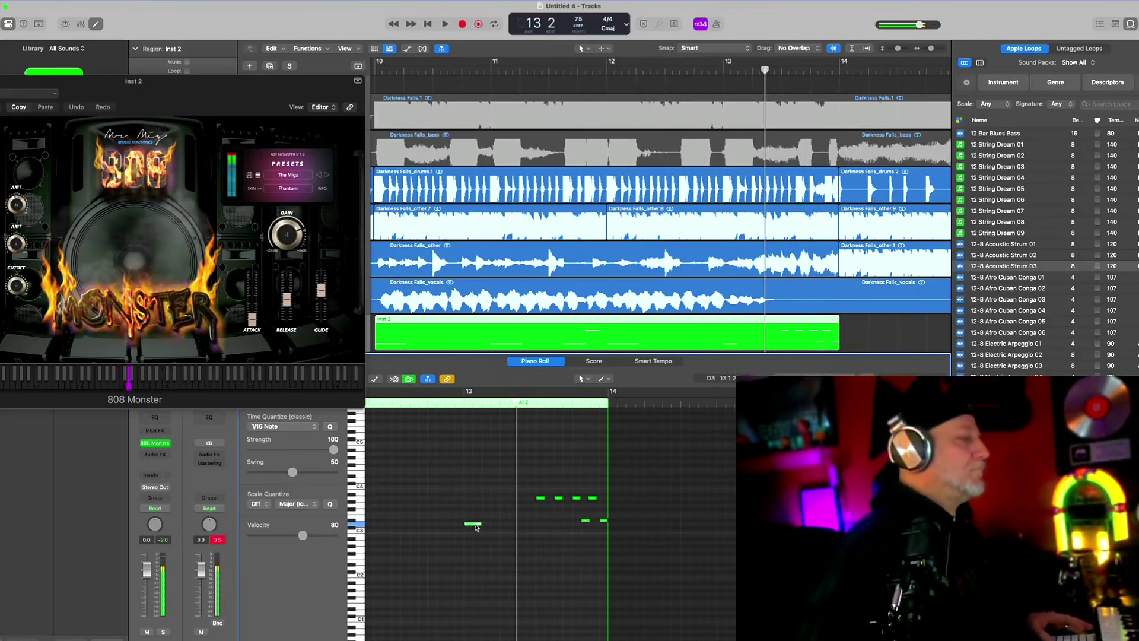
{"action": "left_click_drag", "start_coordinate": [476, 527], "coordinate": [494, 528]}
- Play from just before bar 13 and copy the second short D3 note slightly later in beat 1
{"action": "double_click", "coordinate": [431, 403]}
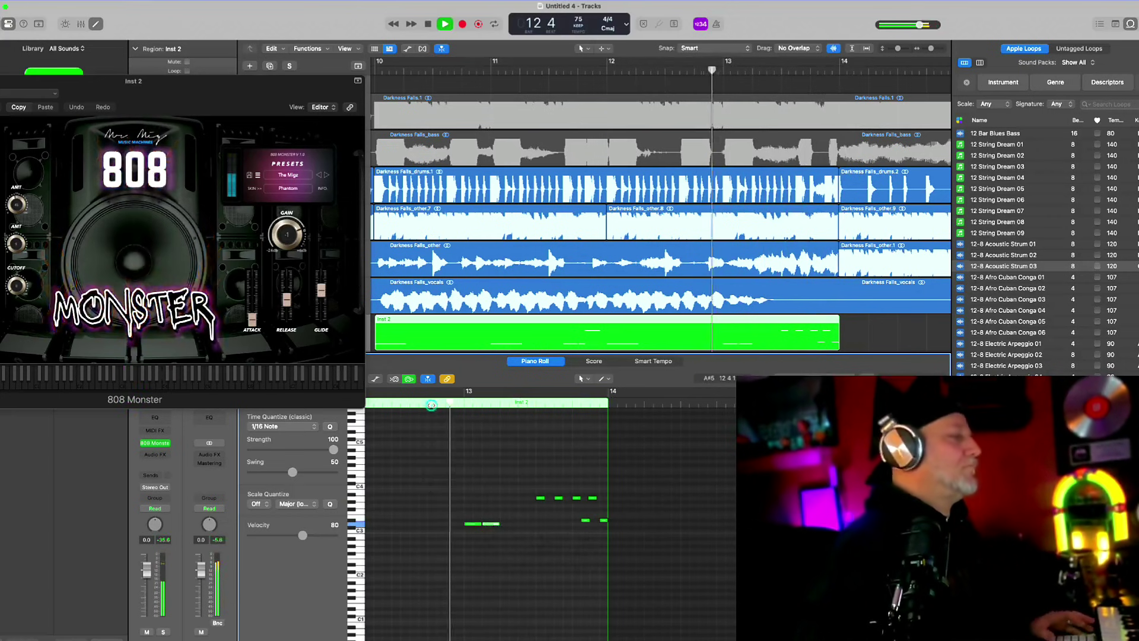
{"action": "key", "text": "space"}
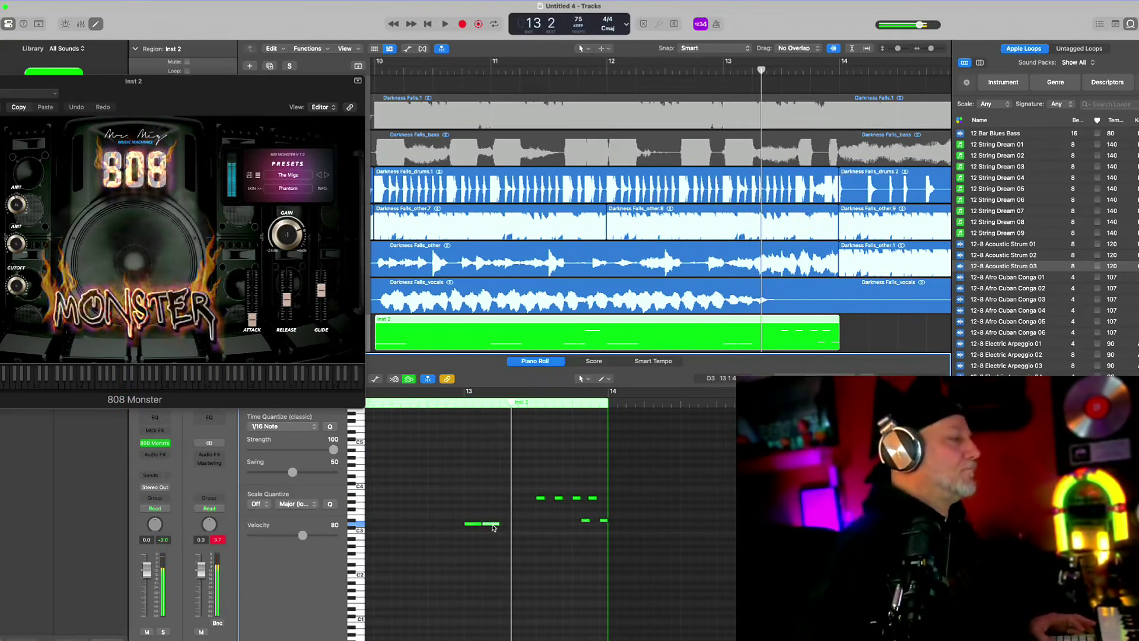
{"action": "left_click_drag", "start_coordinate": [493, 526], "coordinate": [502, 526]}
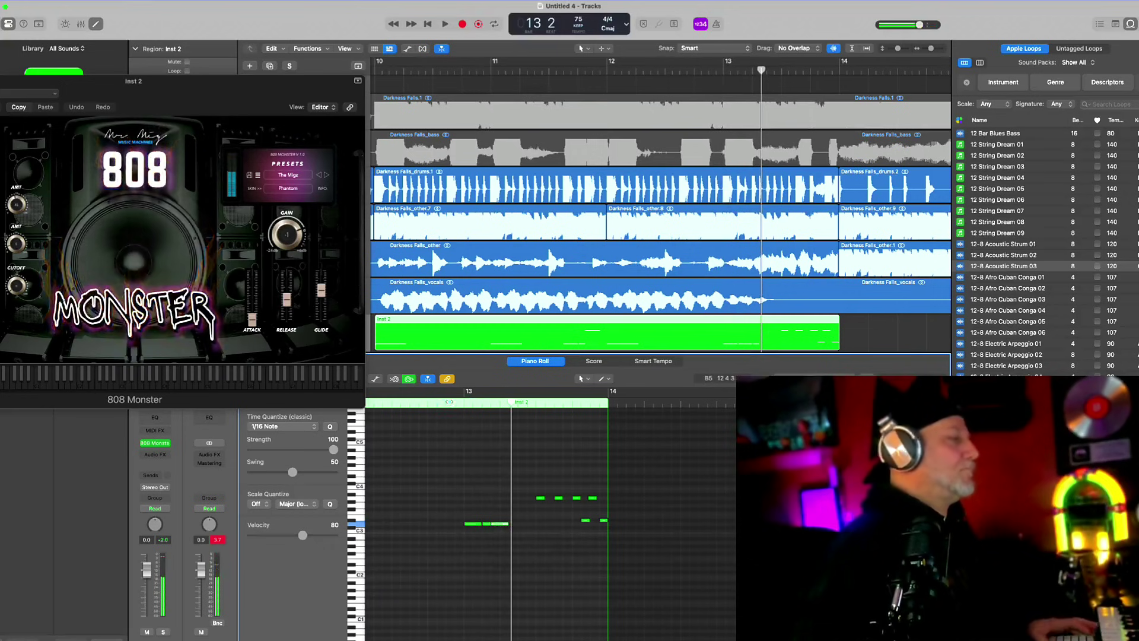
- Play bars 12 and 13, raise the first D#3 note to A3, and move the following A3 note directly behind it
{"action": "double_click", "coordinate": [450, 402]}
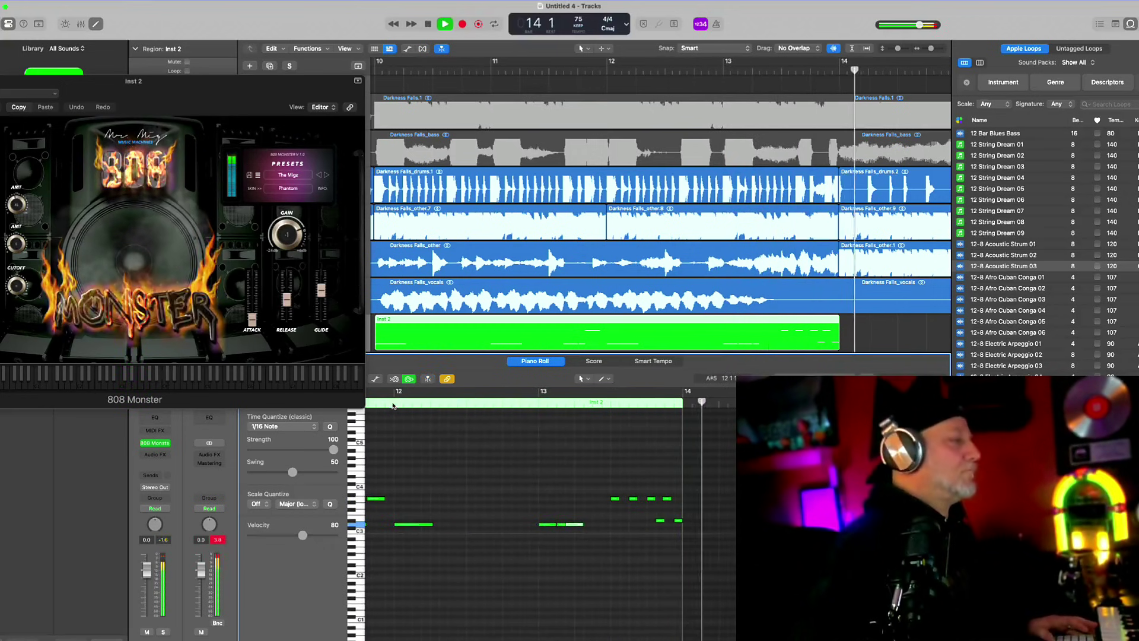
{"action": "left_click", "coordinate": [394, 402]}
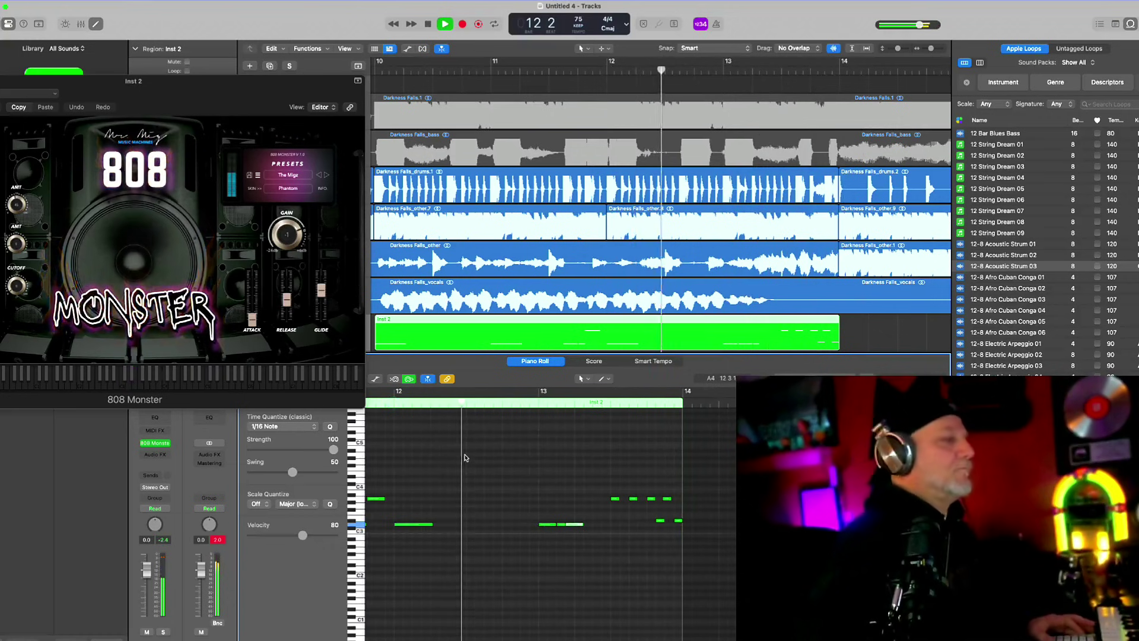
{"action": "scroll", "coordinate": [481, 496], "scroll_direction": "right", "scroll_amount": 3}
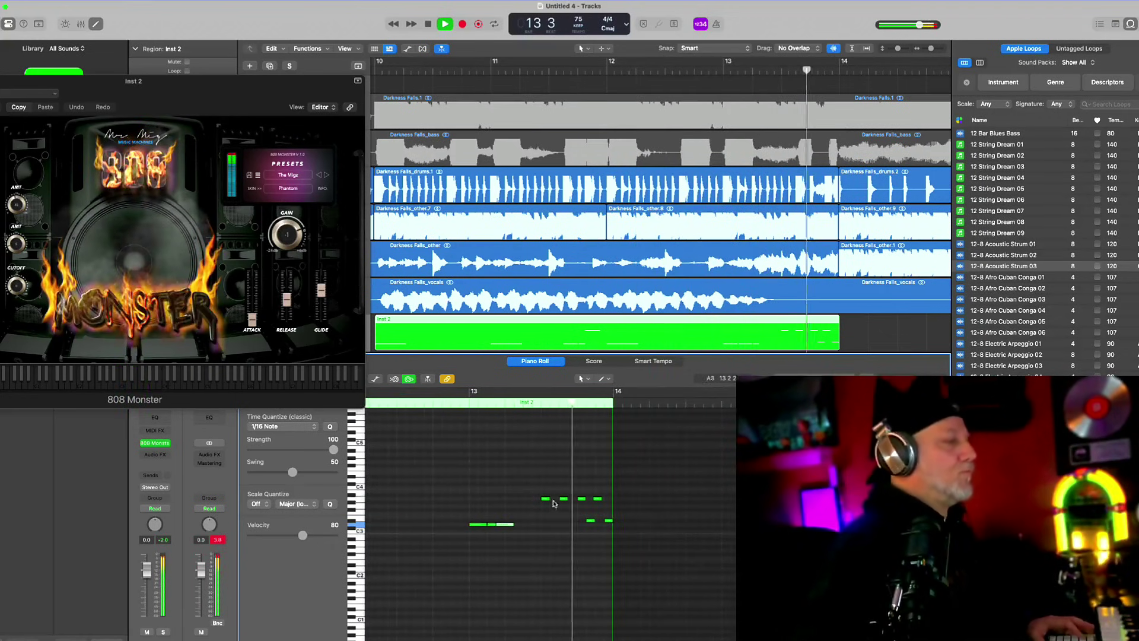
{"action": "key", "text": "space"}
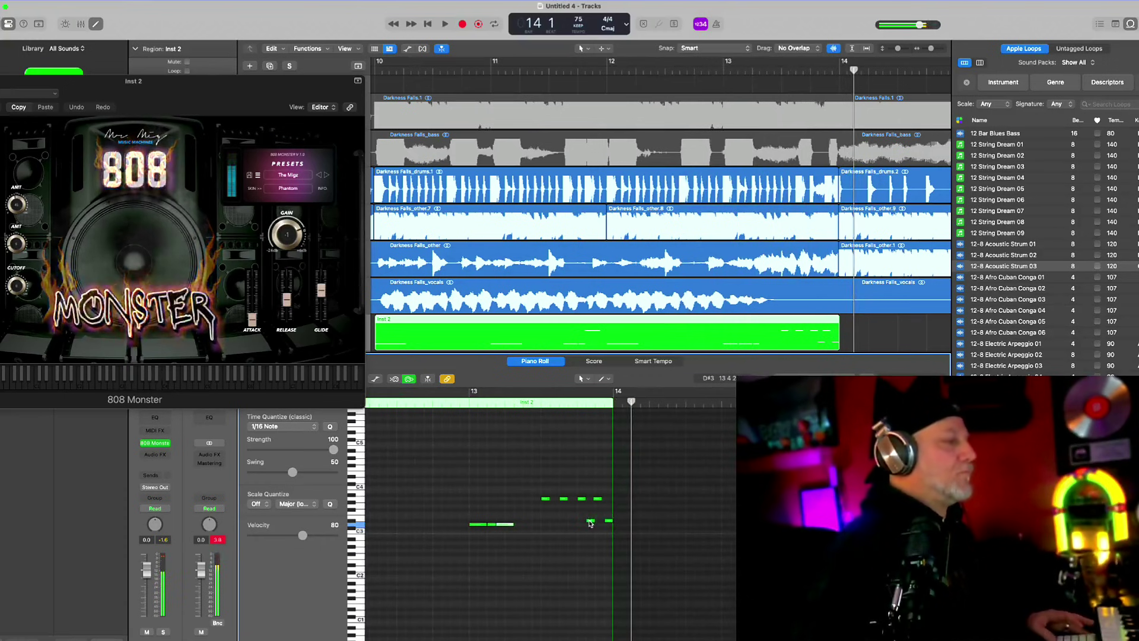
{"action": "left_click_drag", "start_coordinate": [591, 522], "coordinate": [585, 502]}
{"action": "scroll", "coordinate": [586, 497], "scroll_direction": "up", "scroll_amount": 3}
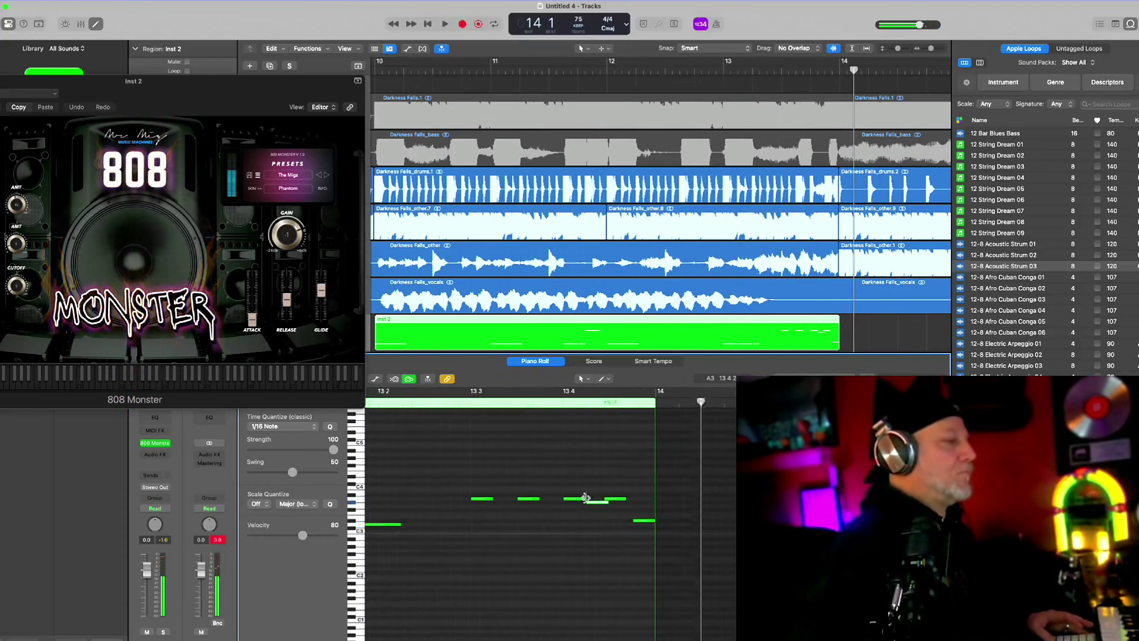
{"action": "scroll", "coordinate": [586, 498], "scroll_direction": "up", "scroll_amount": 2}
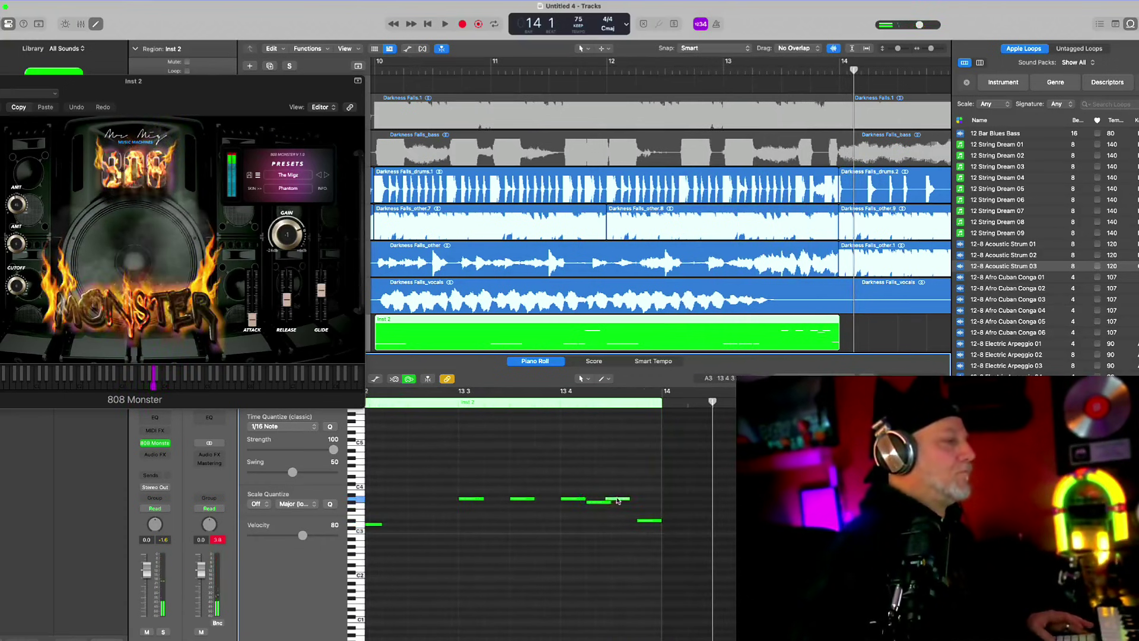
{"action": "left_click_drag", "start_coordinate": [617, 500], "coordinate": [604, 499]}
- Play back the second half of bar 13 and raise its final short D#3 note to A3
{"action": "left_click", "coordinate": [441, 400]}
{"action": "key", "text": "space"}
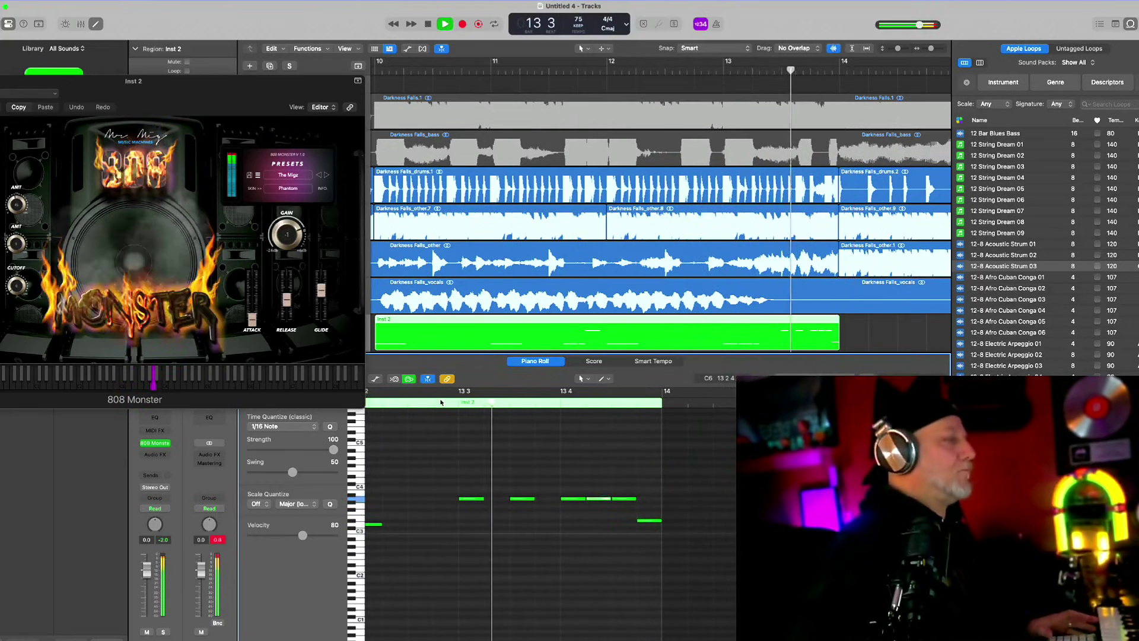
{"action": "left_click", "coordinate": [418, 403]}
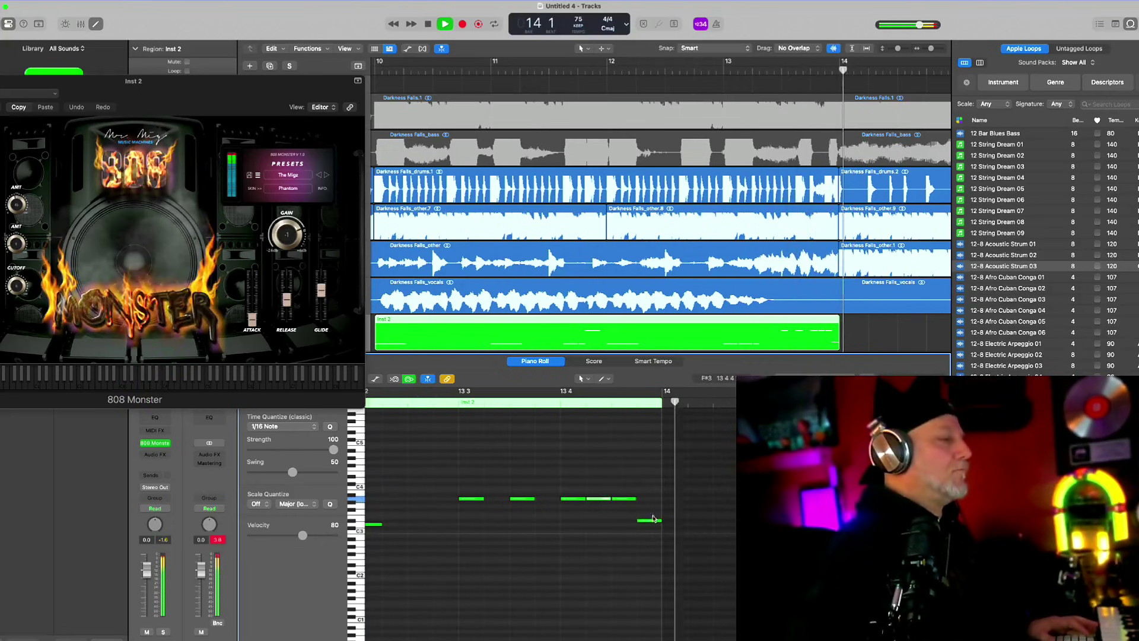
{"action": "key", "text": "space"}
{"action": "left_click_drag", "start_coordinate": [653, 521], "coordinate": [653, 500]}
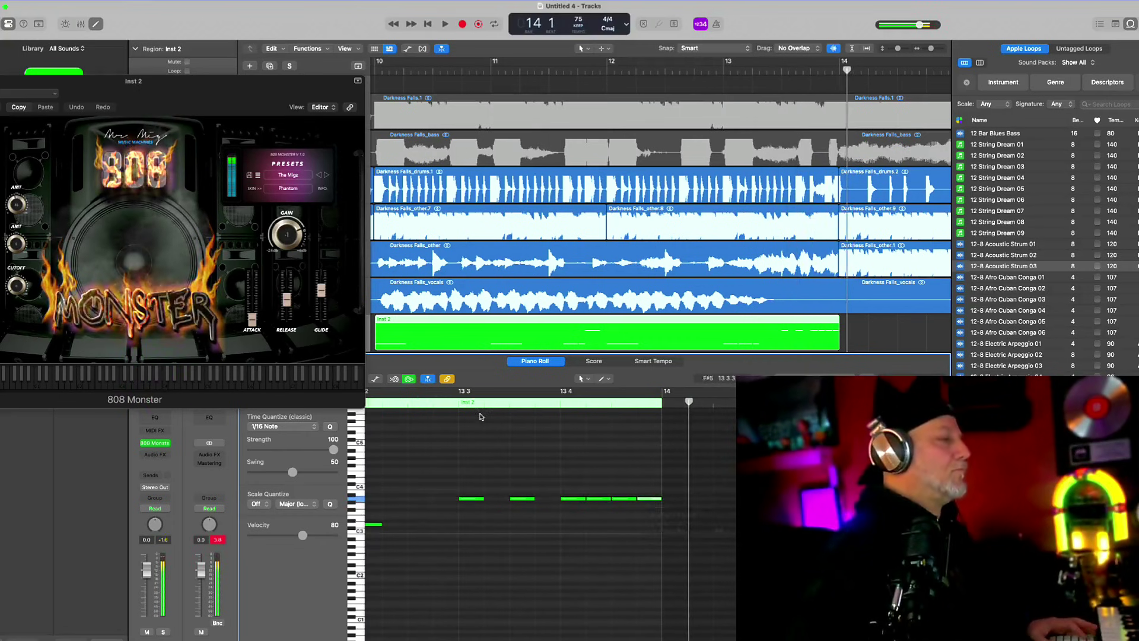
- Play back the end of bar 13 and raise its final short note to E4
{"action": "left_click", "coordinate": [442, 403]}
{"action": "key", "text": "space"}
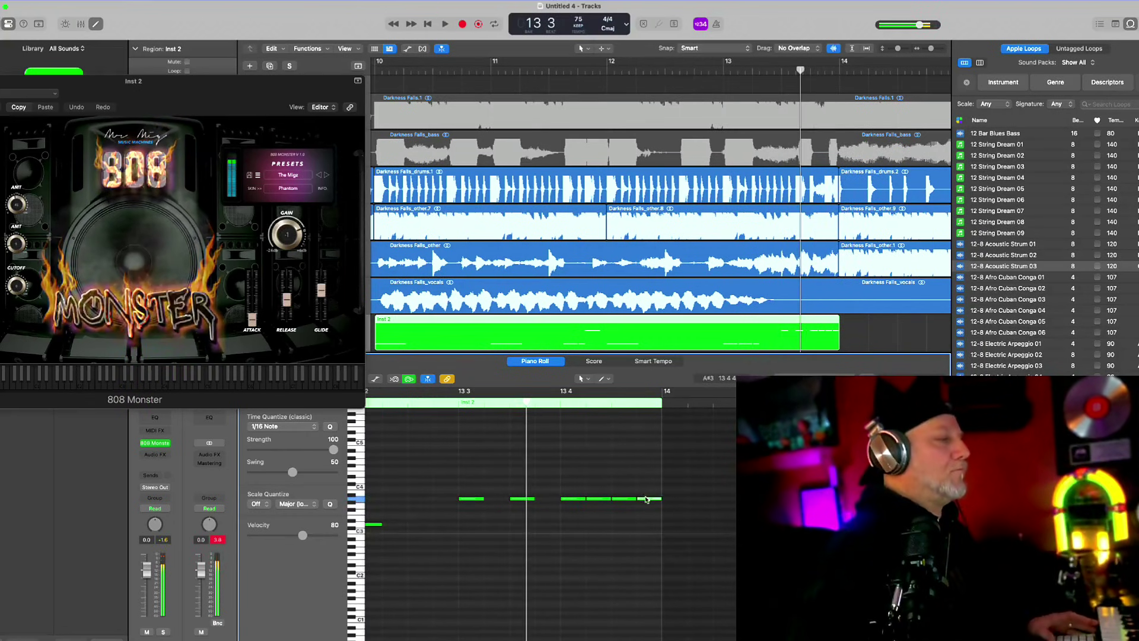
{"action": "left_click_drag", "start_coordinate": [649, 499], "coordinate": [647, 478]}
{"action": "key", "text": "space"}
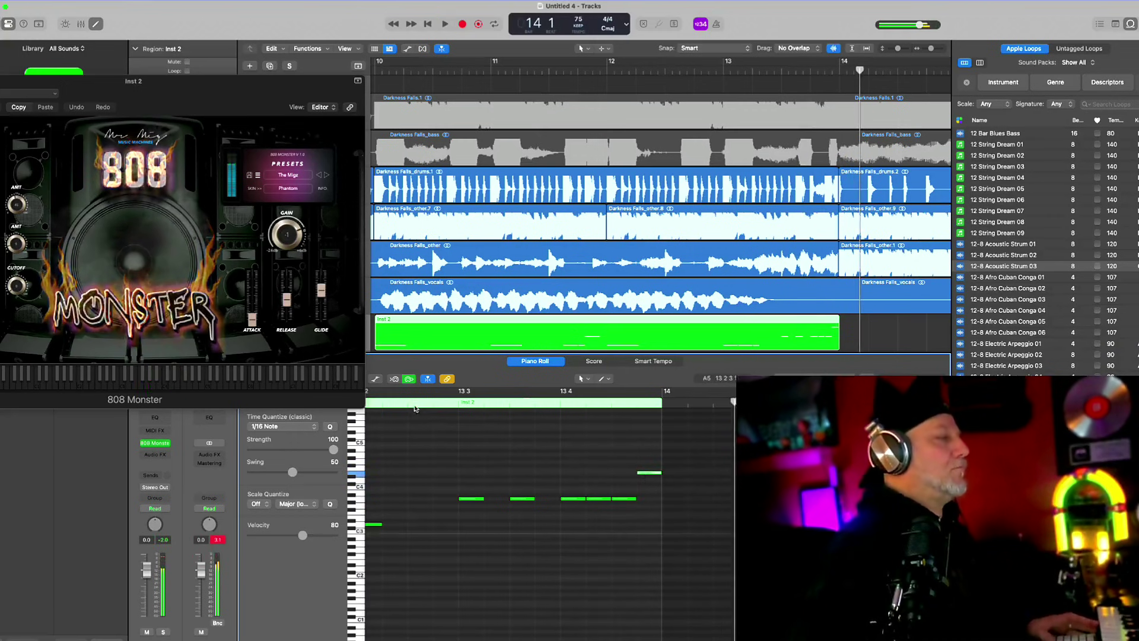
- Play back the bassline through bar 13 to check how the new note pattern sounds
{"action": "left_click", "coordinate": [414, 404]}
{"action": "key", "text": "space"}
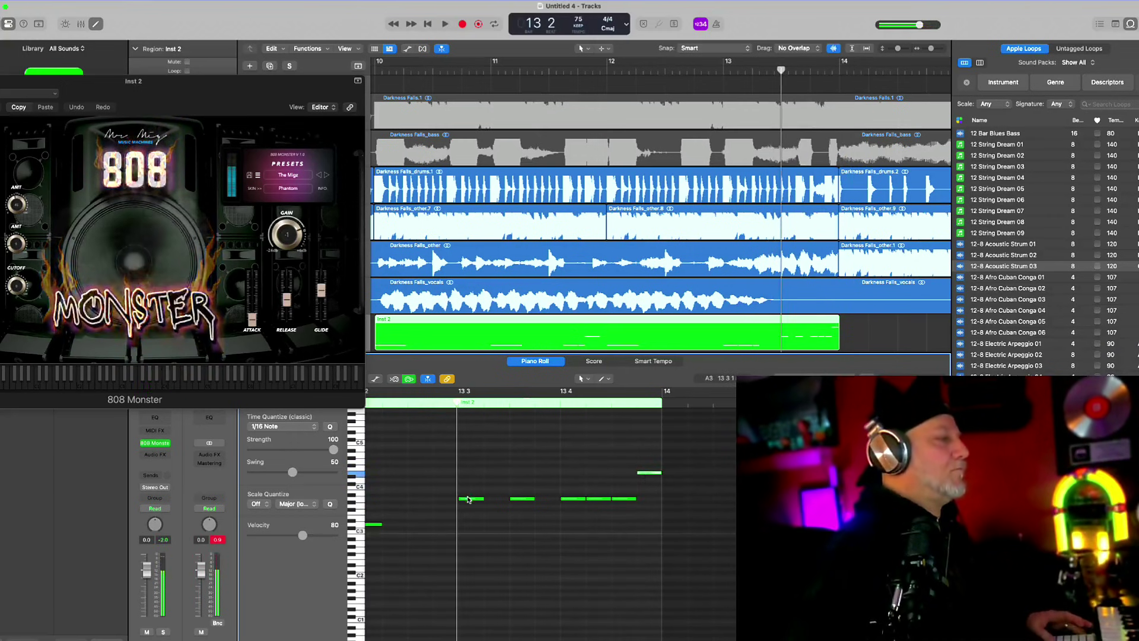
{"action": "left_click_drag", "start_coordinate": [660, 487], "coordinate": [674, 524]}
{"action": "key", "text": "space"}
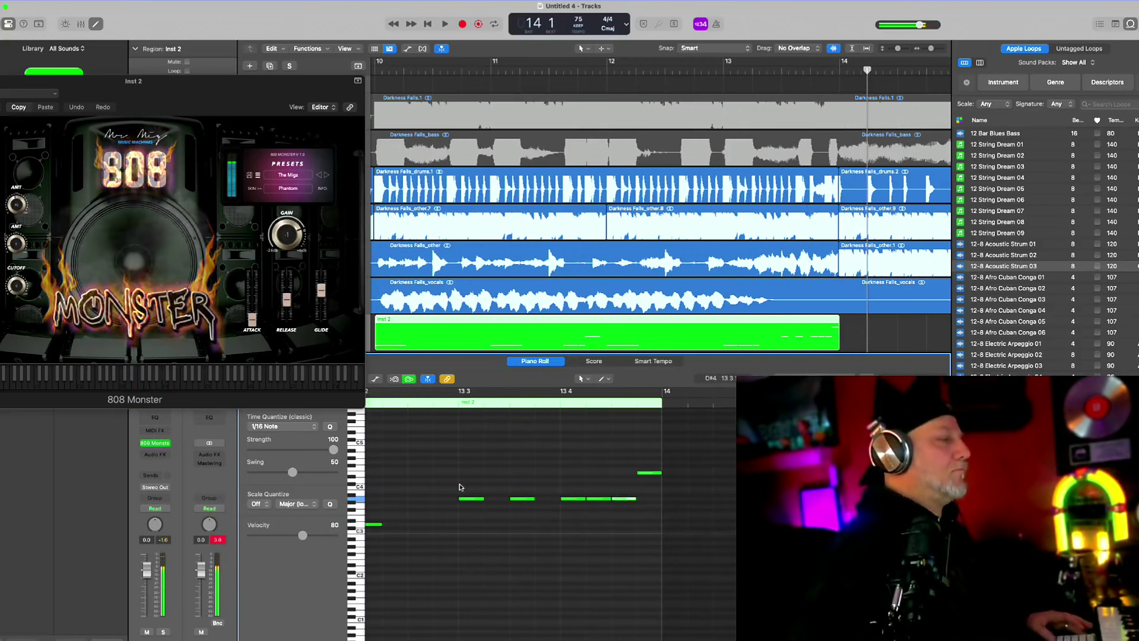
{"action": "scroll", "coordinate": [471, 91], "scroll_direction": "left", "scroll_amount": 3}
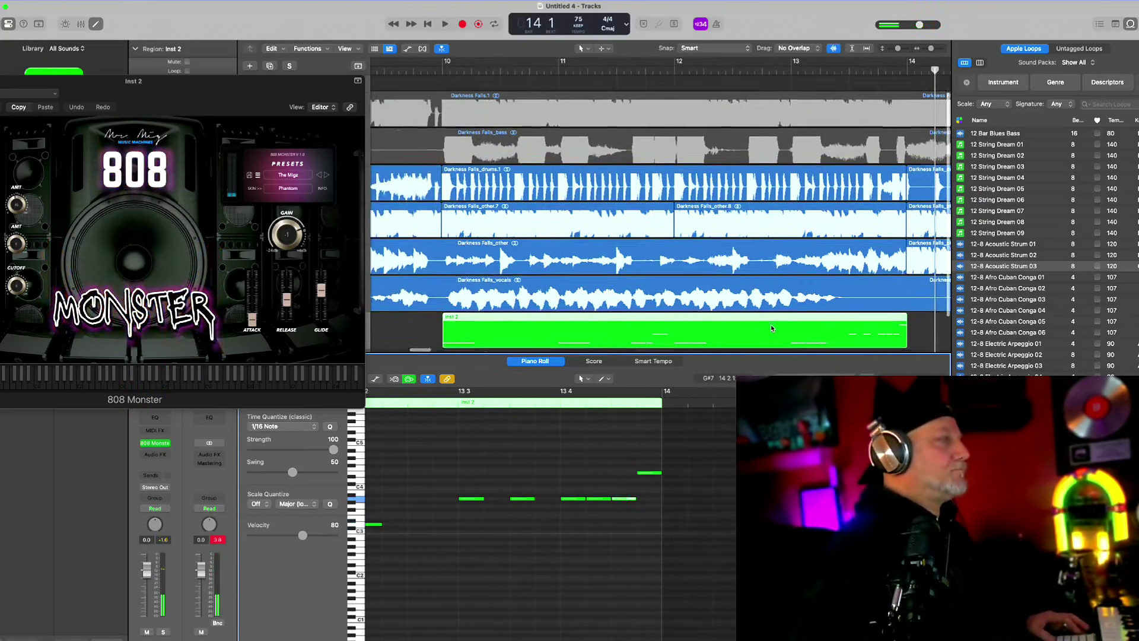
{"action": "key", "text": "space"}
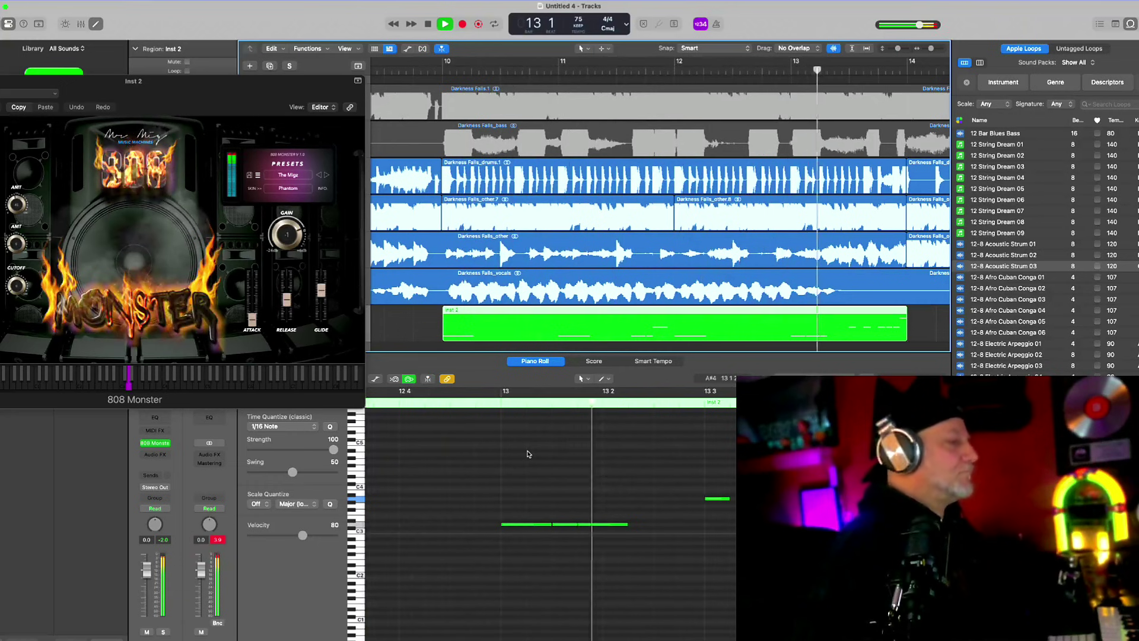
{"action": "left_click", "coordinate": [663, 441]}
{"action": "key", "text": "space"}
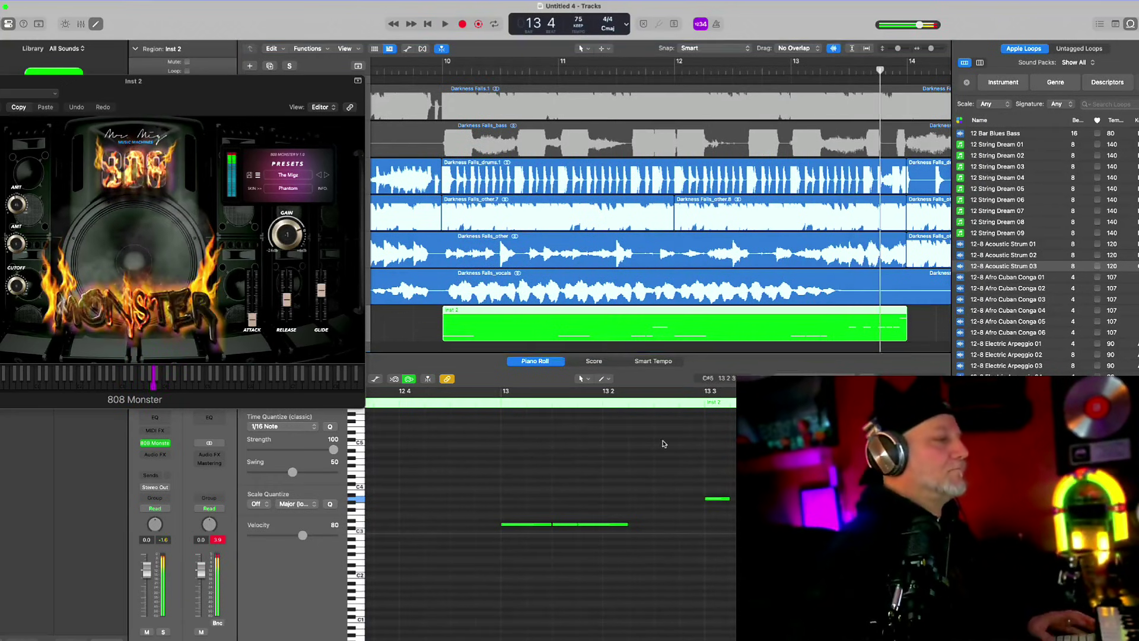
- Fill the sixteenth-note gap after the first A3 note in beat 3 of bar 13, and play the result
{"action": "left_click", "coordinate": [723, 499]}
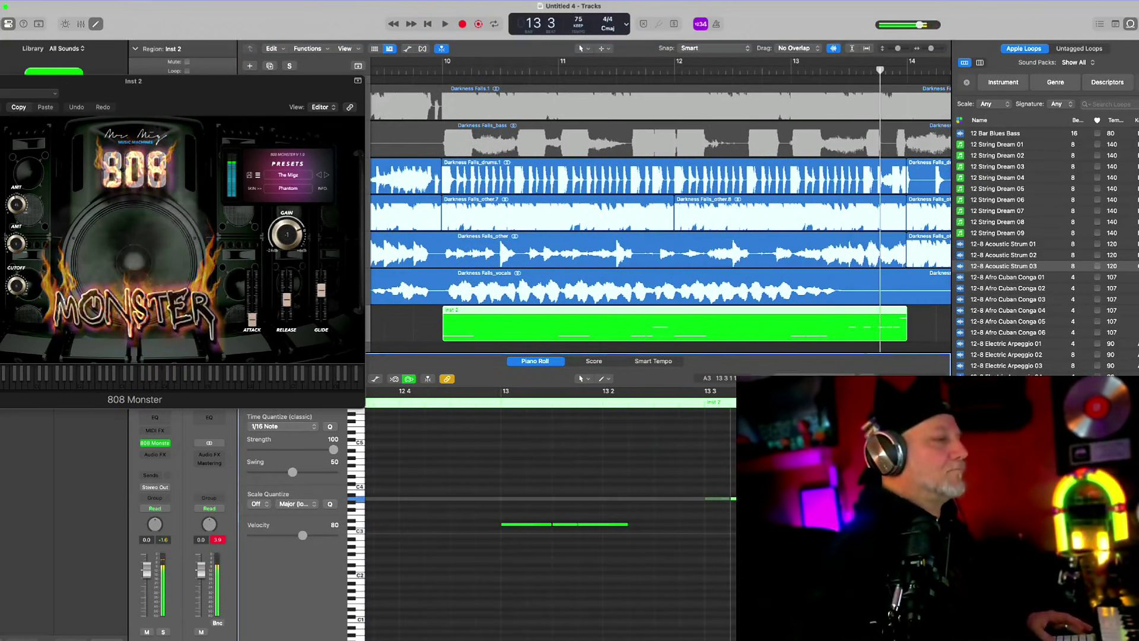
{"action": "left_click", "coordinate": [698, 406]}
{"action": "key", "text": "space"}
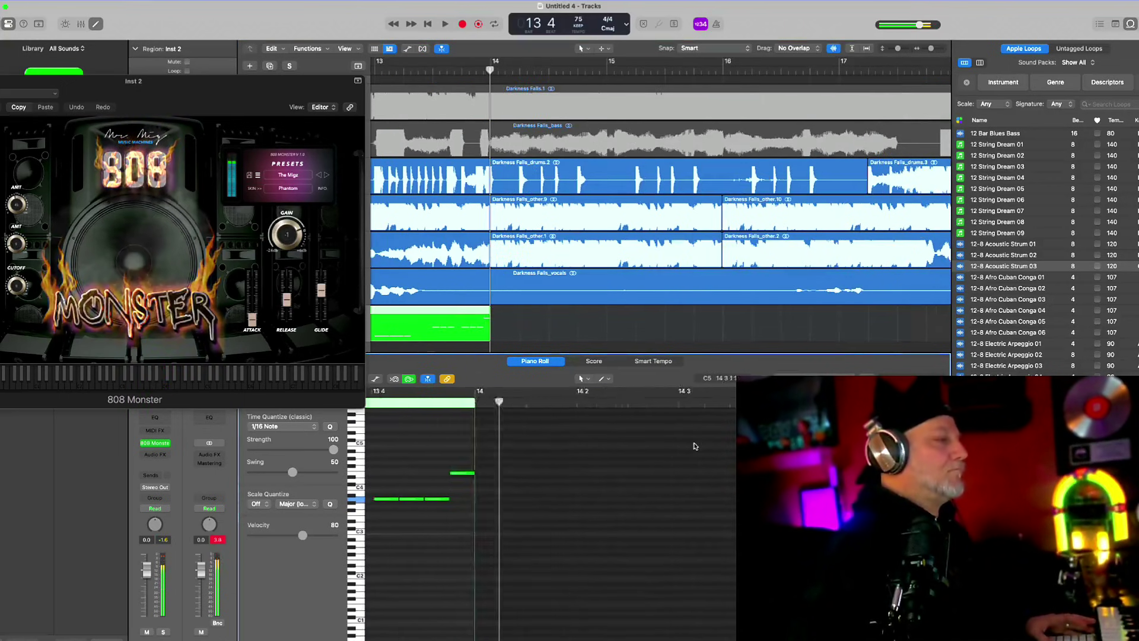
- Shorten the last A3 note before bar 13's final E4, copy the shortened note just after it, and play the ending back
{"action": "left_click", "coordinate": [521, 520]}
{"action": "left_click_drag", "start_coordinate": [543, 499], "coordinate": [529, 504]}
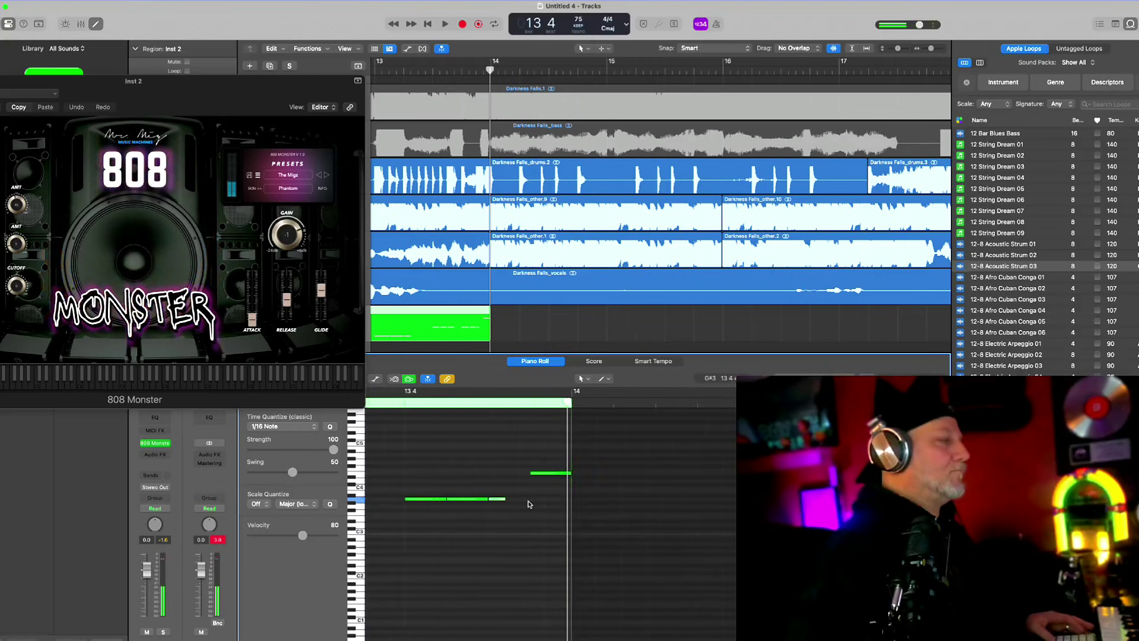
{"action": "scroll", "coordinate": [529, 504], "scroll_direction": "up", "scroll_amount": 5}
{"action": "scroll", "coordinate": [529, 503], "scroll_direction": "down", "scroll_amount": 5}
{"action": "scroll", "coordinate": [529, 504], "scroll_direction": "left", "scroll_amount": 2}
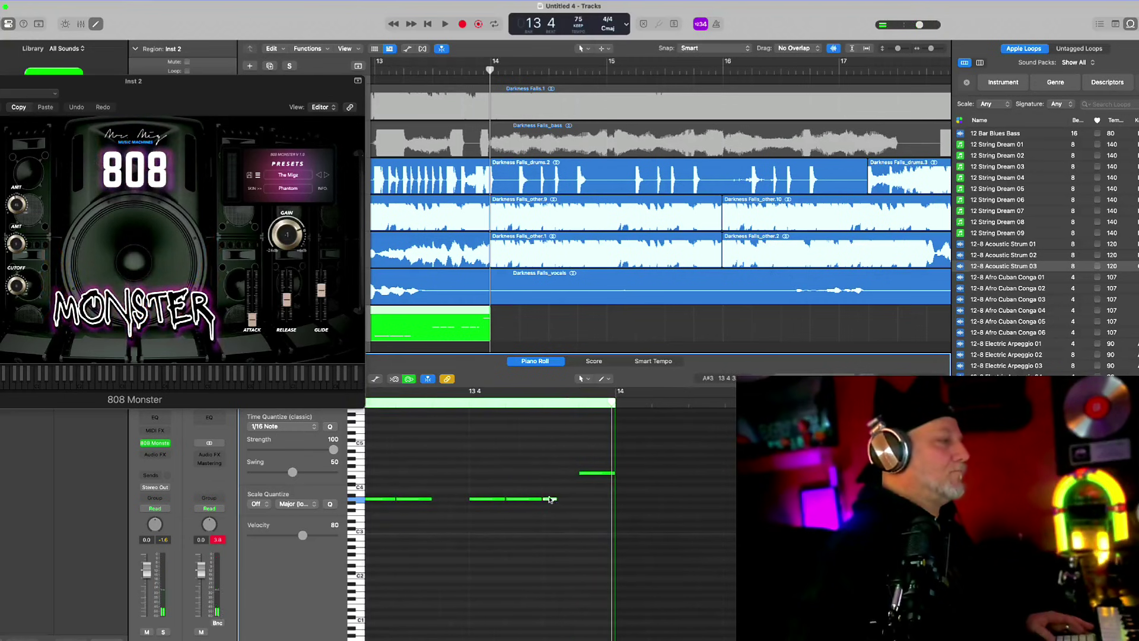
{"action": "left_click_drag", "start_coordinate": [551, 500], "coordinate": [570, 501]}
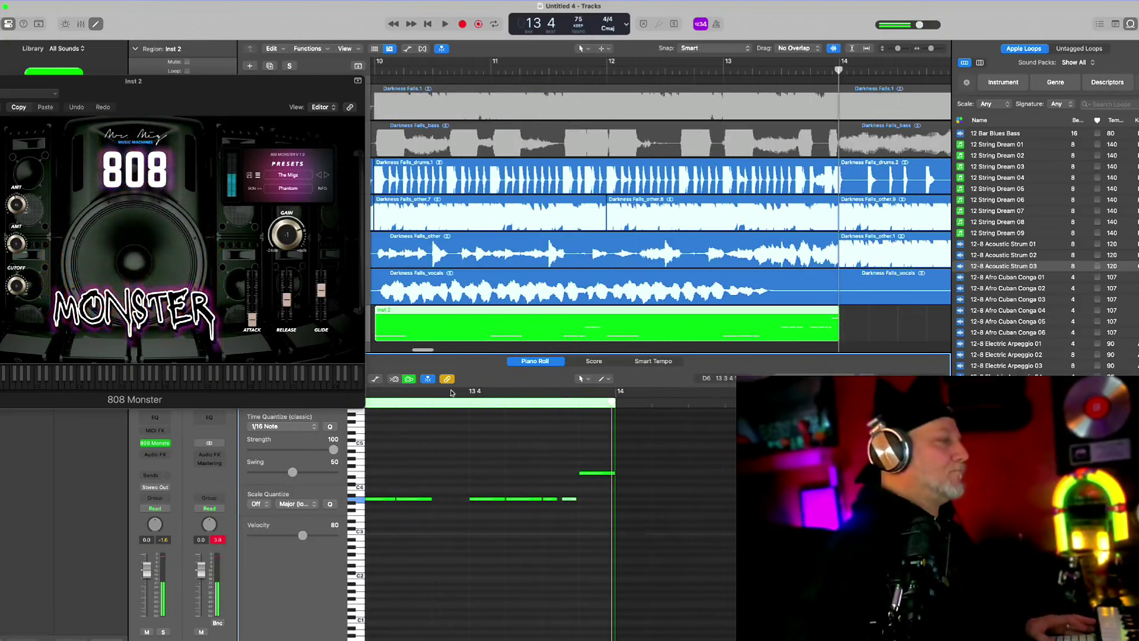
{"action": "key", "text": "space"}
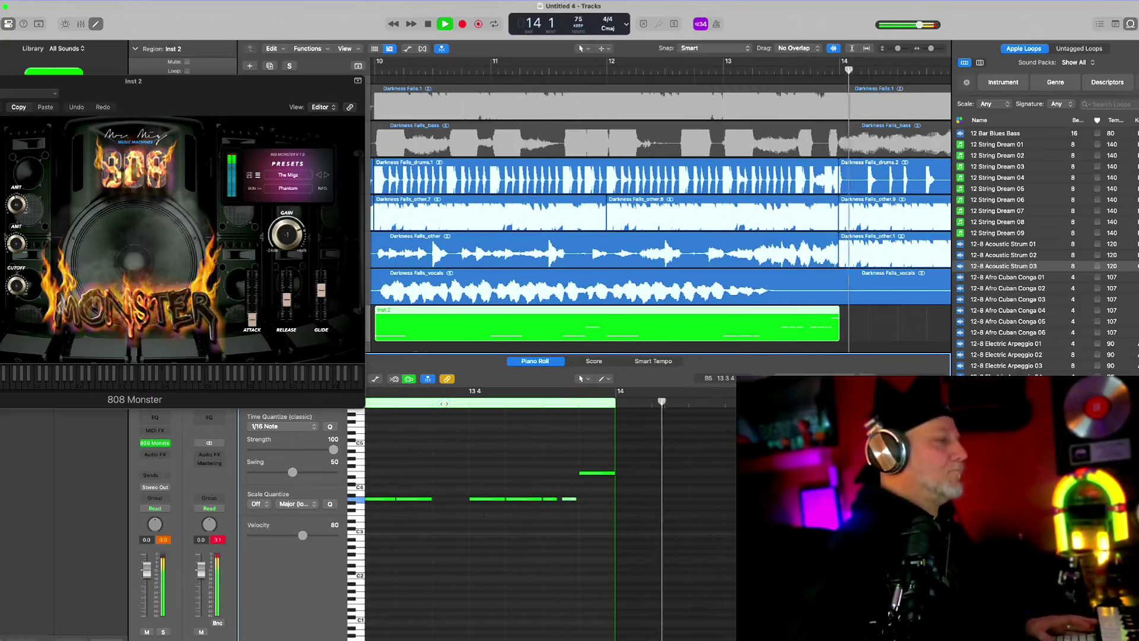
{"action": "left_click", "coordinate": [599, 473]}
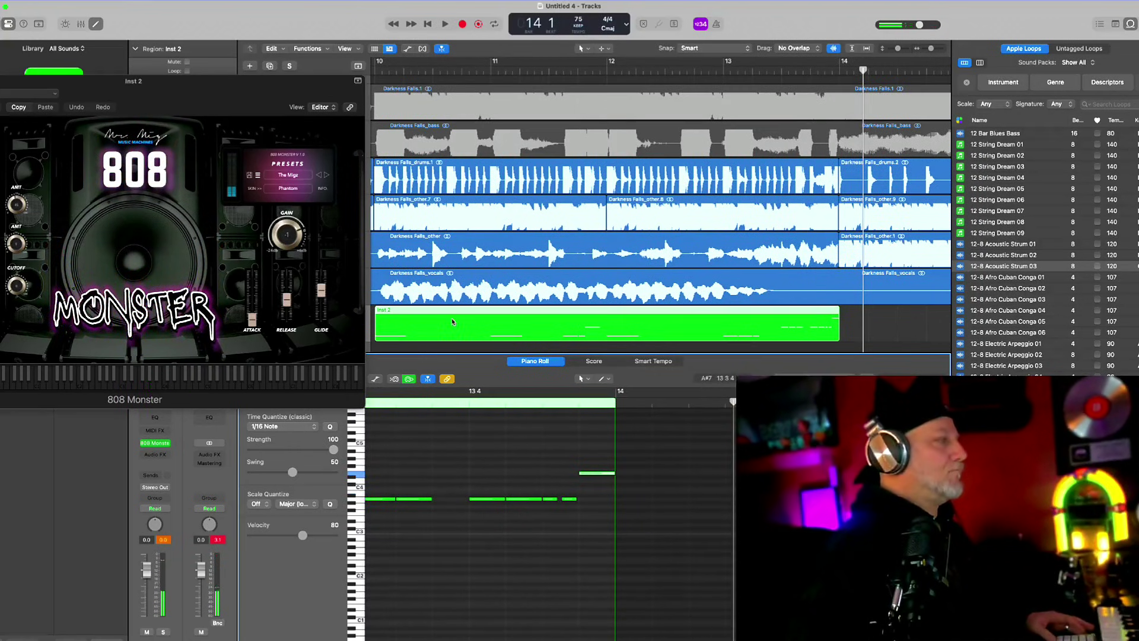
- Copy the Inst 2 bassline region to bar 14 and show the project's audio files in place of the loop browser
{"action": "left_click_drag", "start_coordinate": [453, 322], "coordinate": [917, 322]}
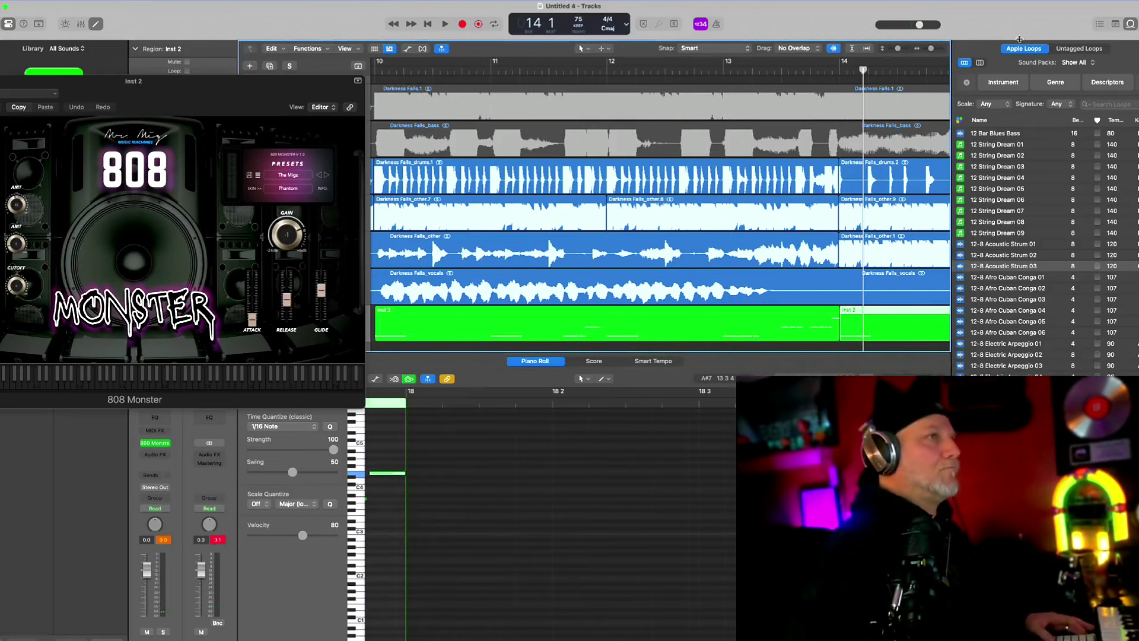
{"action": "left_click", "coordinate": [1000, 55]}
{"action": "key", "text": "f"}
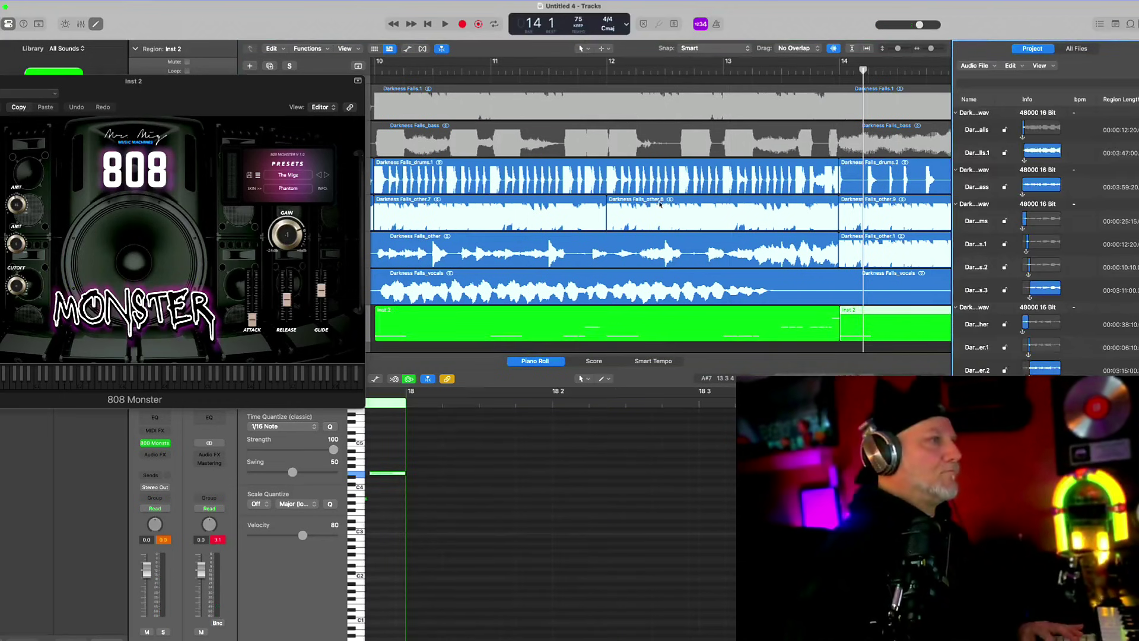
- Play back the bassline with the stems from bar 11 through bar 13
{"action": "scroll", "coordinate": [660, 203], "scroll_direction": "left", "scroll_amount": 5}
{"action": "key", "text": "space"}
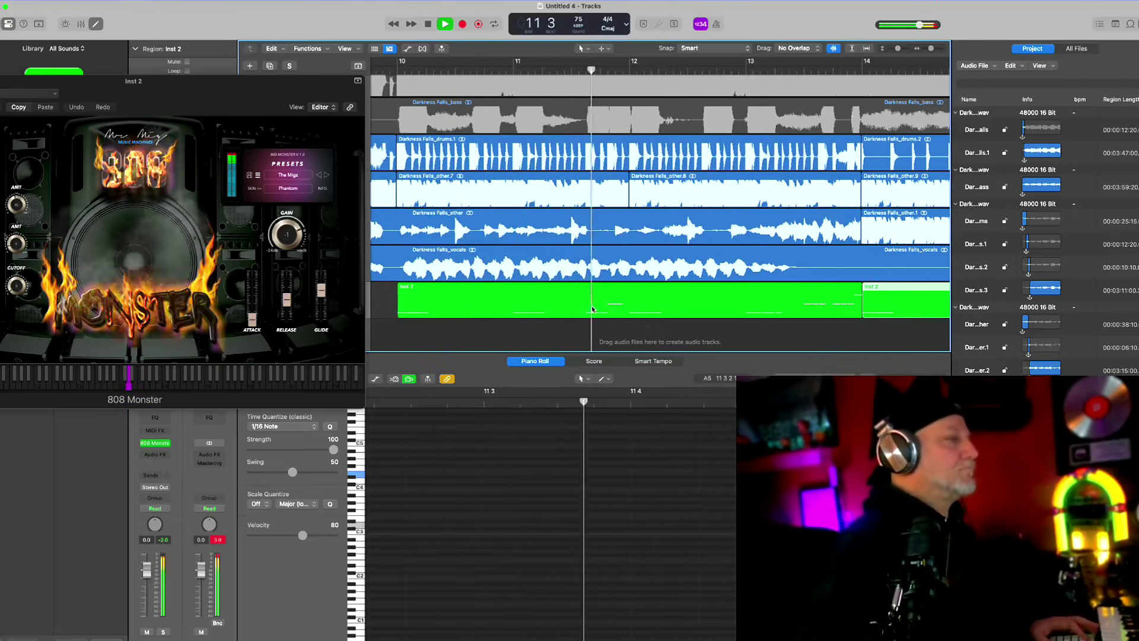
{"action": "key", "text": "space"}
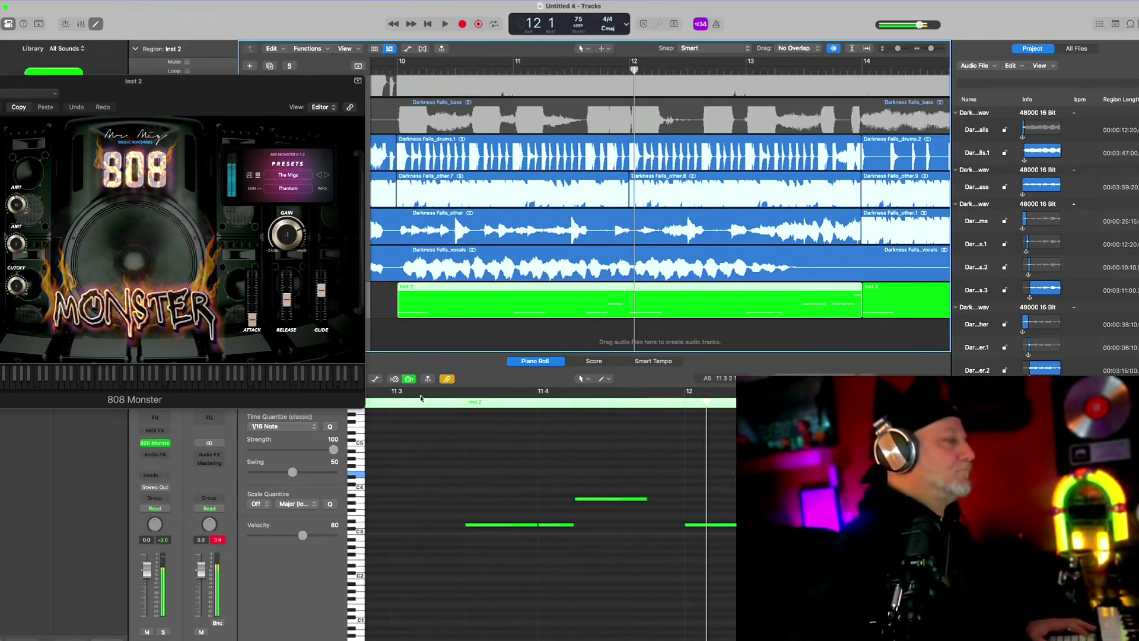
{"action": "key", "text": "space"}
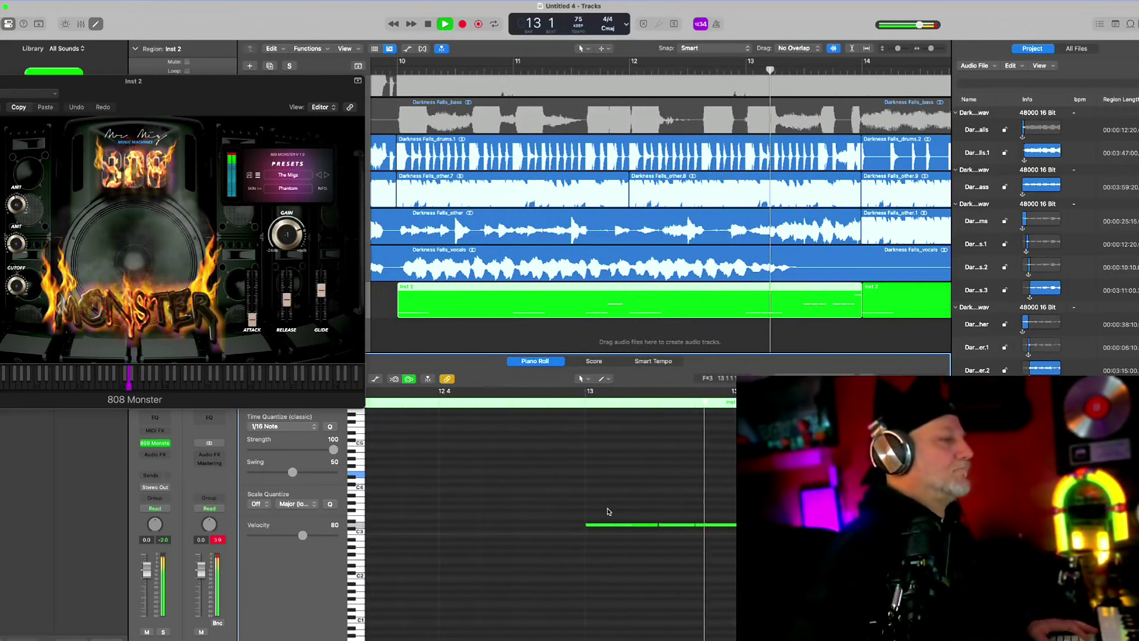
{"action": "key", "text": "space"}
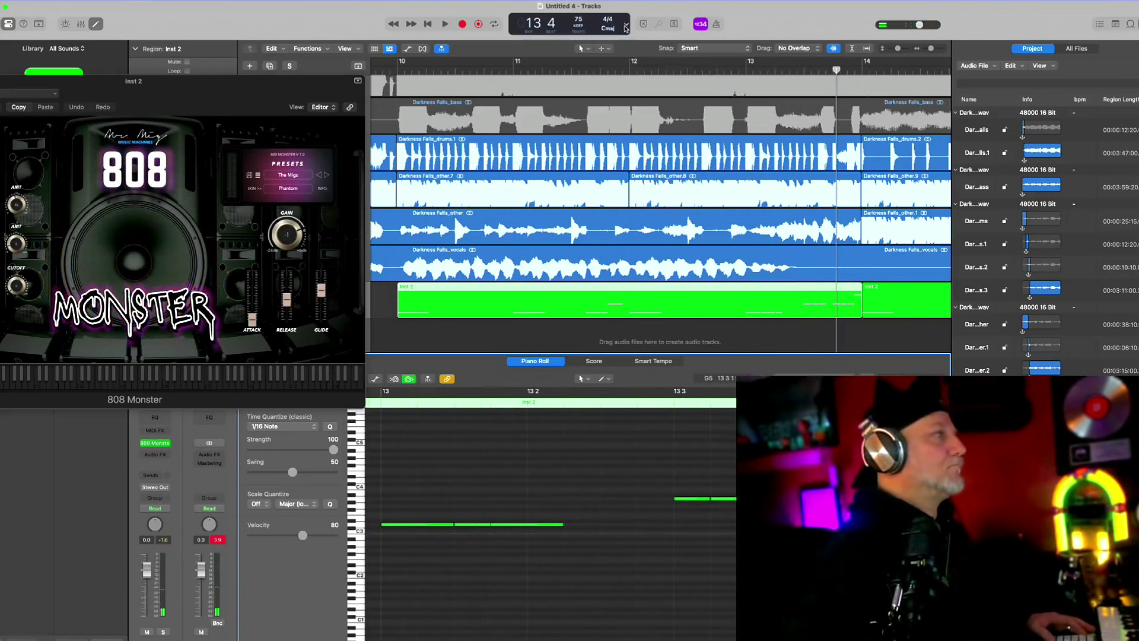
- Switch the transport display to Custom and set the grid division to /24
{"action": "left_click", "coordinate": [626, 28]}
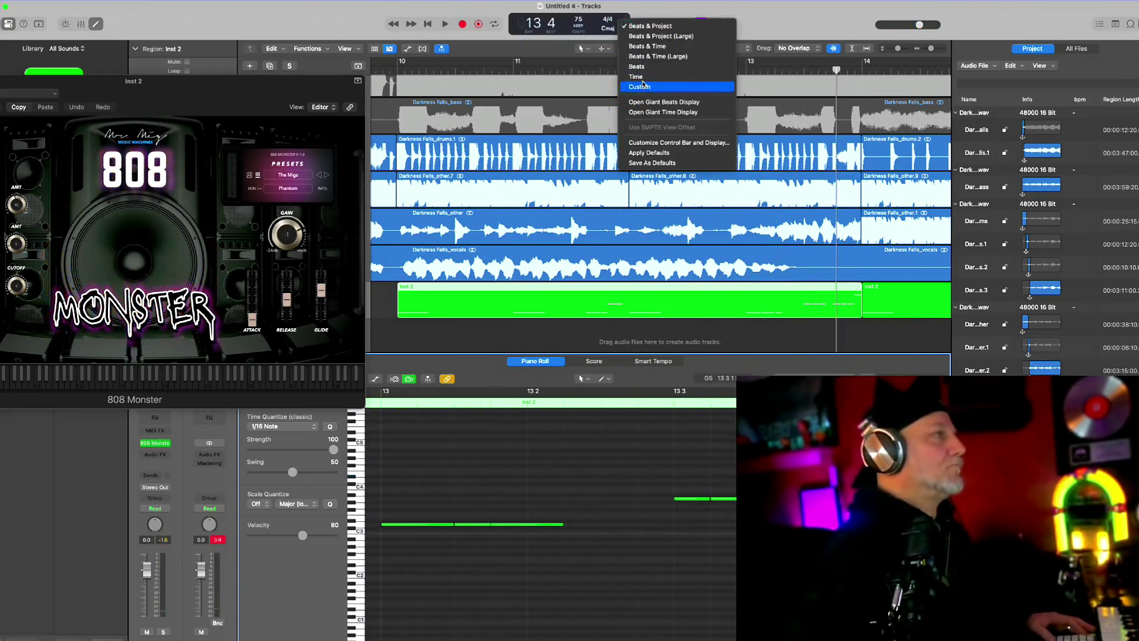
{"action": "left_click", "coordinate": [641, 87]}
{"action": "left_click", "coordinate": [619, 30]}
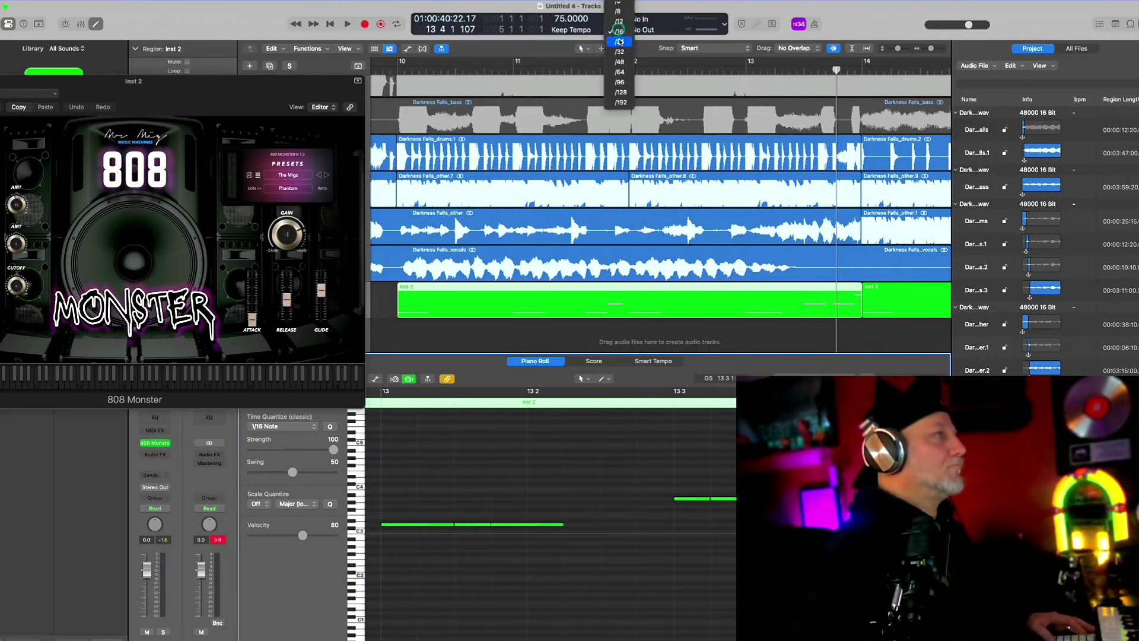
{"action": "left_click", "coordinate": [619, 41]}
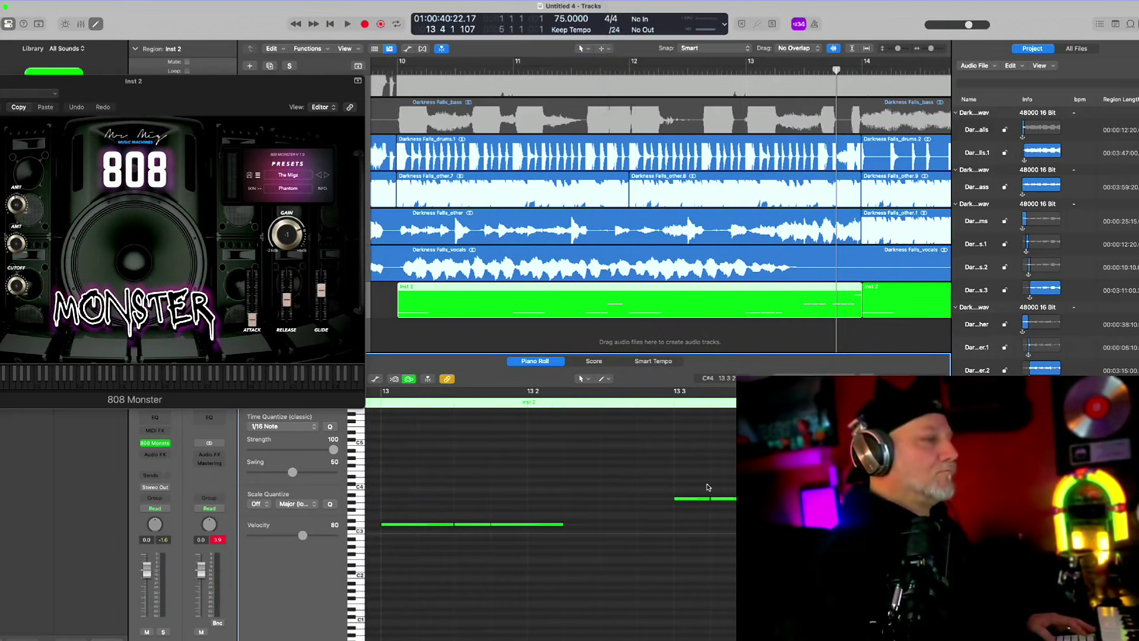
- Shorten the first A3 note in beat 3 of bar 13, move the second directly after it, shorten that too, and play the result
{"action": "left_click", "coordinate": [708, 499]}
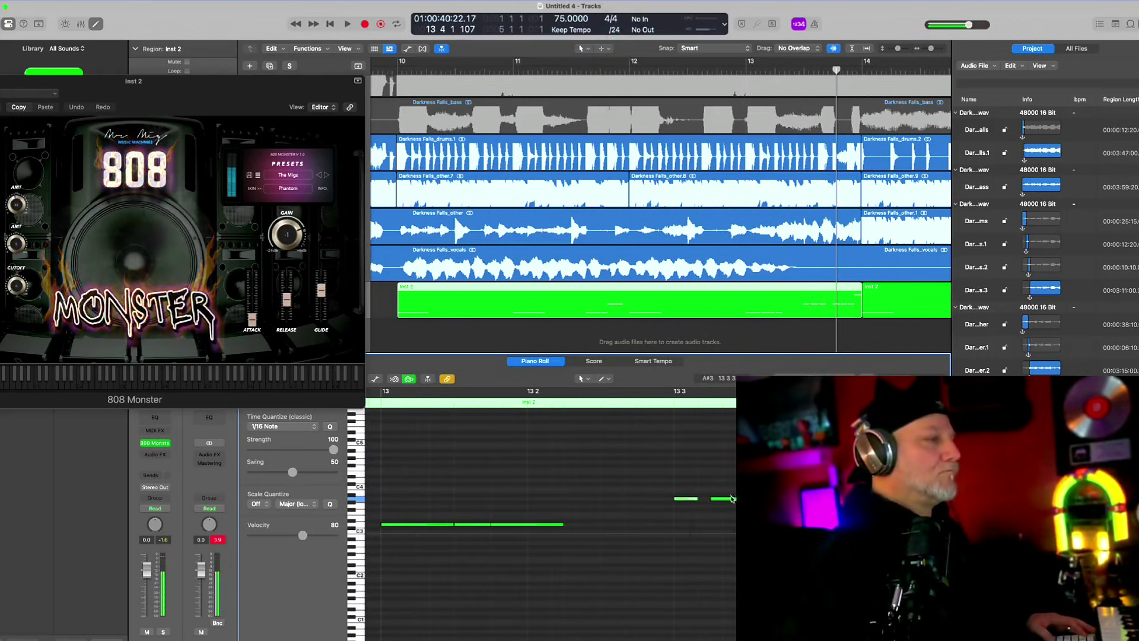
{"action": "key", "text": "space"}
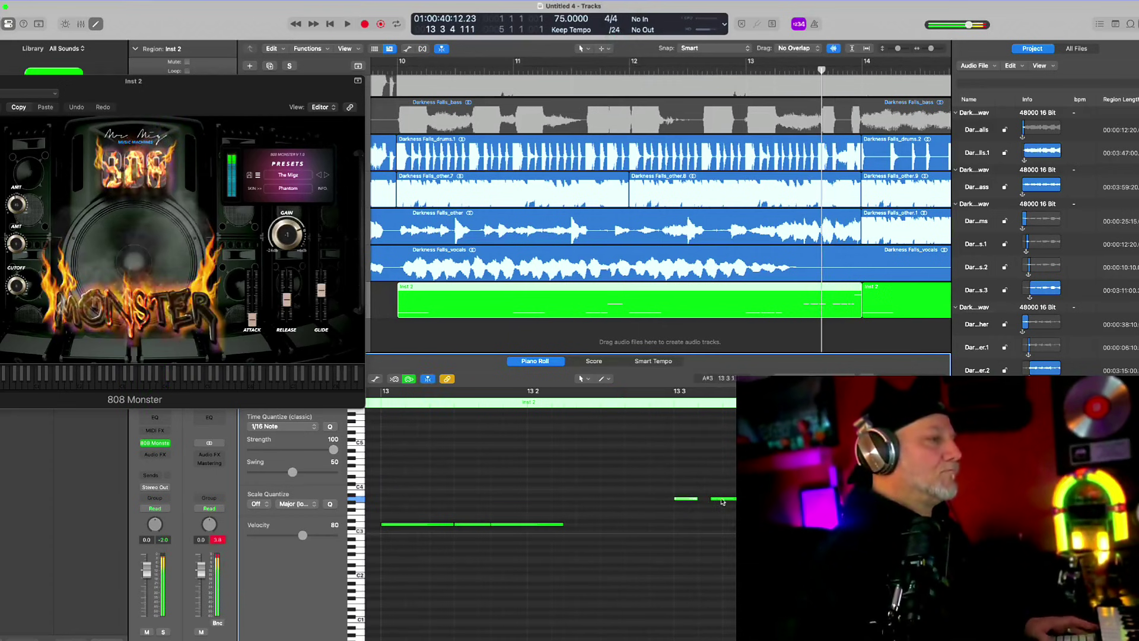
{"action": "left_click_drag", "start_coordinate": [728, 500], "coordinate": [716, 499]}
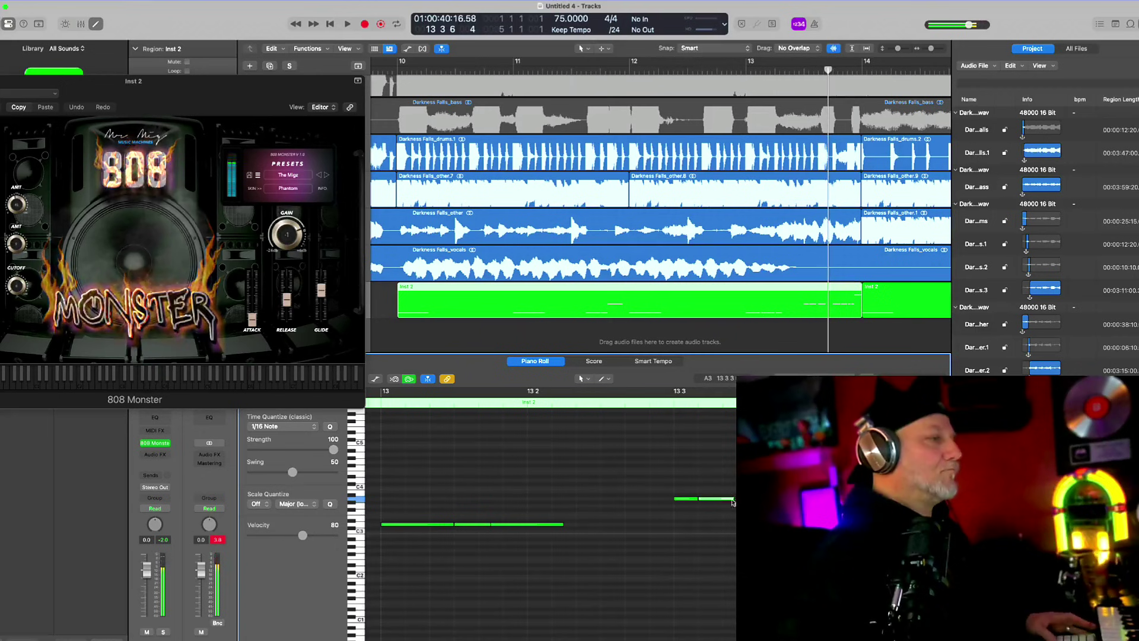
{"action": "left_click_drag", "start_coordinate": [733, 502], "coordinate": [721, 500]}
{"action": "key", "text": "space"}
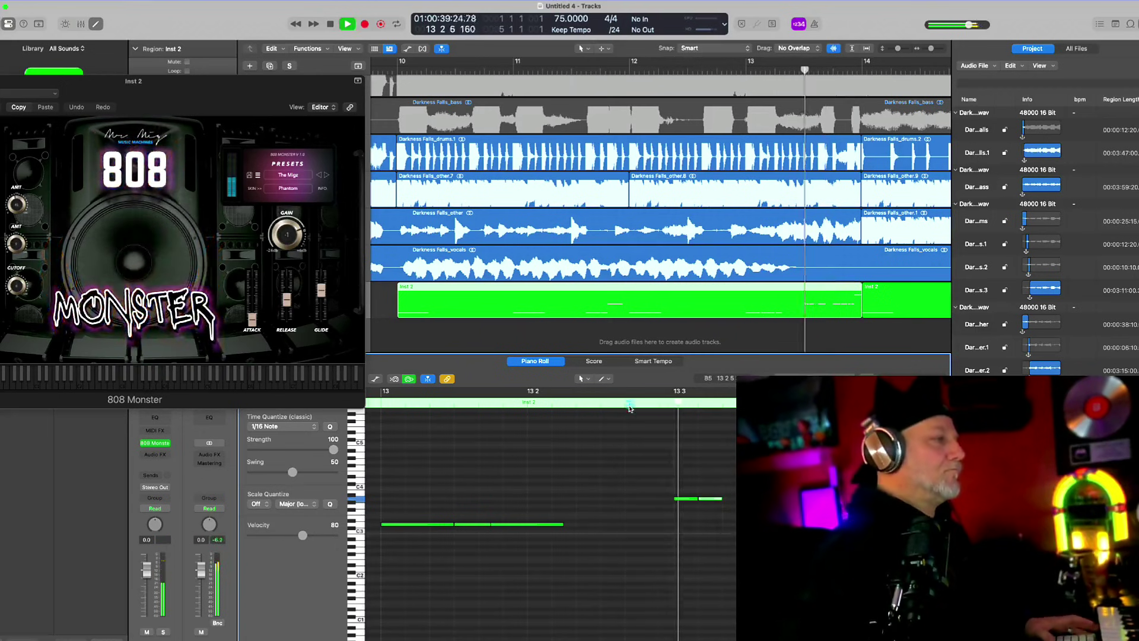
{"action": "key", "text": "space"}
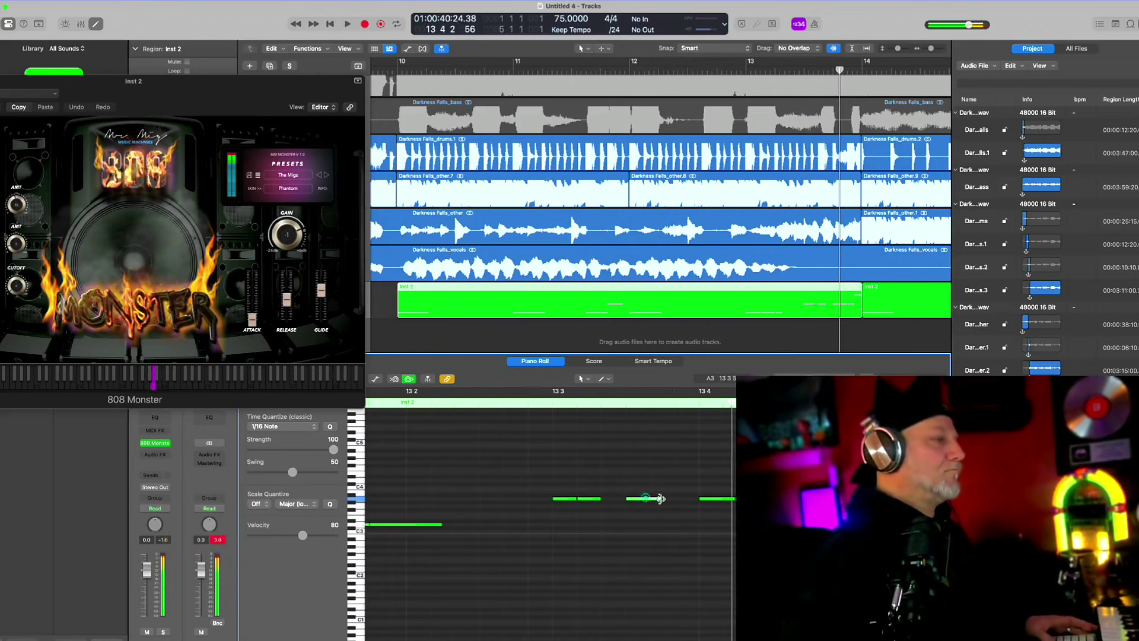
- Shorten the last A3 note before beat 4 of bar 13 and play the ending twice to check the timing
{"action": "left_click_drag", "start_coordinate": [660, 501], "coordinate": [650, 500]}
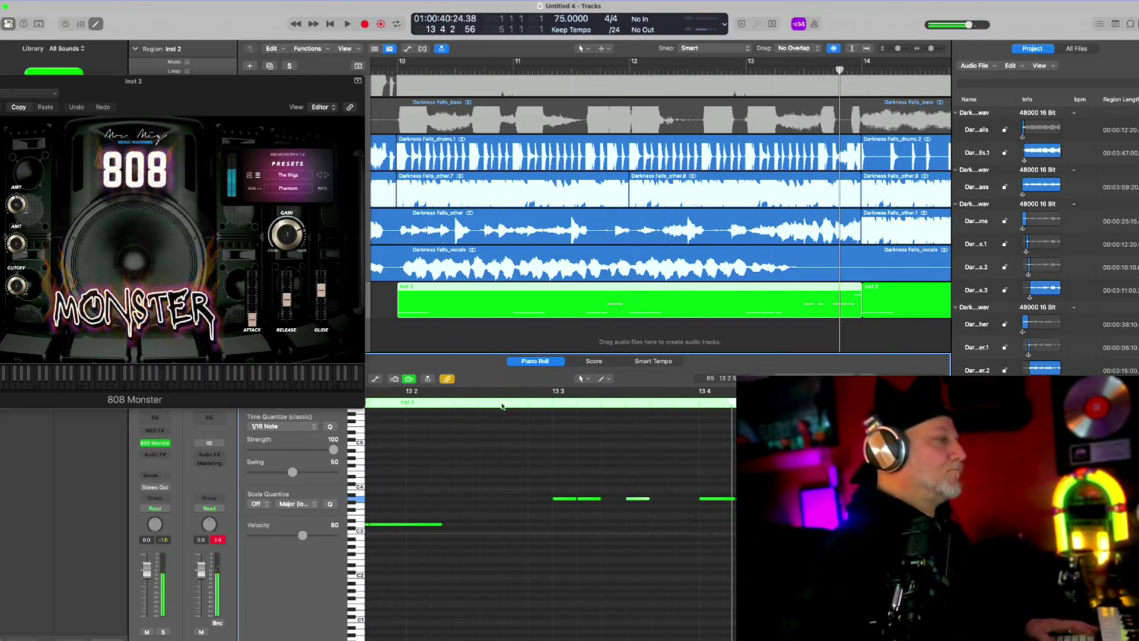
{"action": "key", "text": "space"}
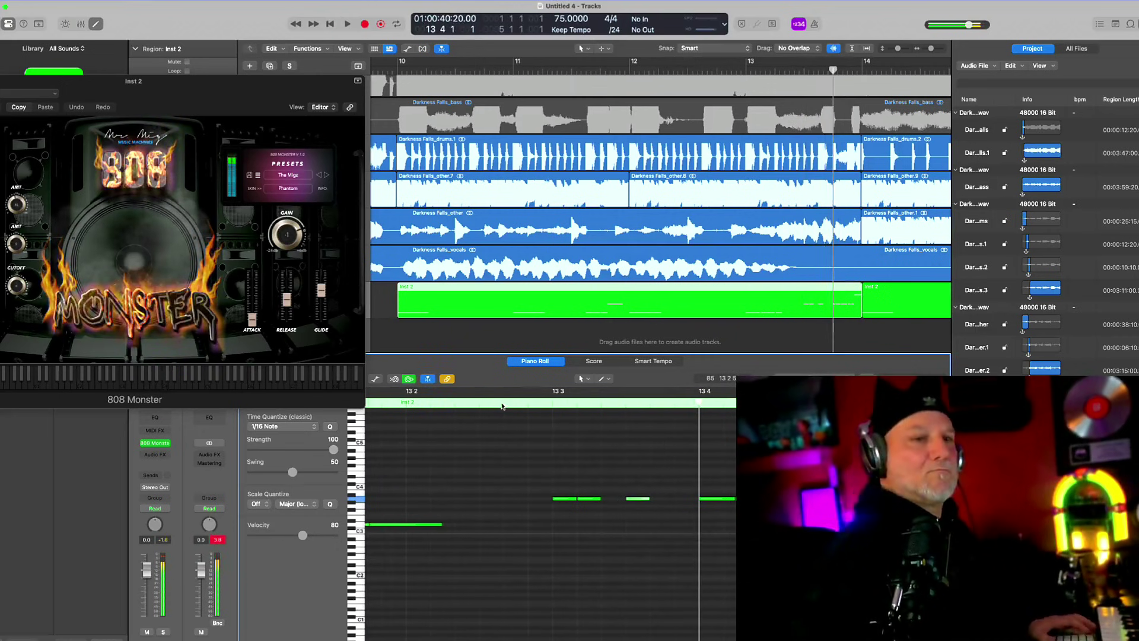
{"action": "key", "text": "space"}
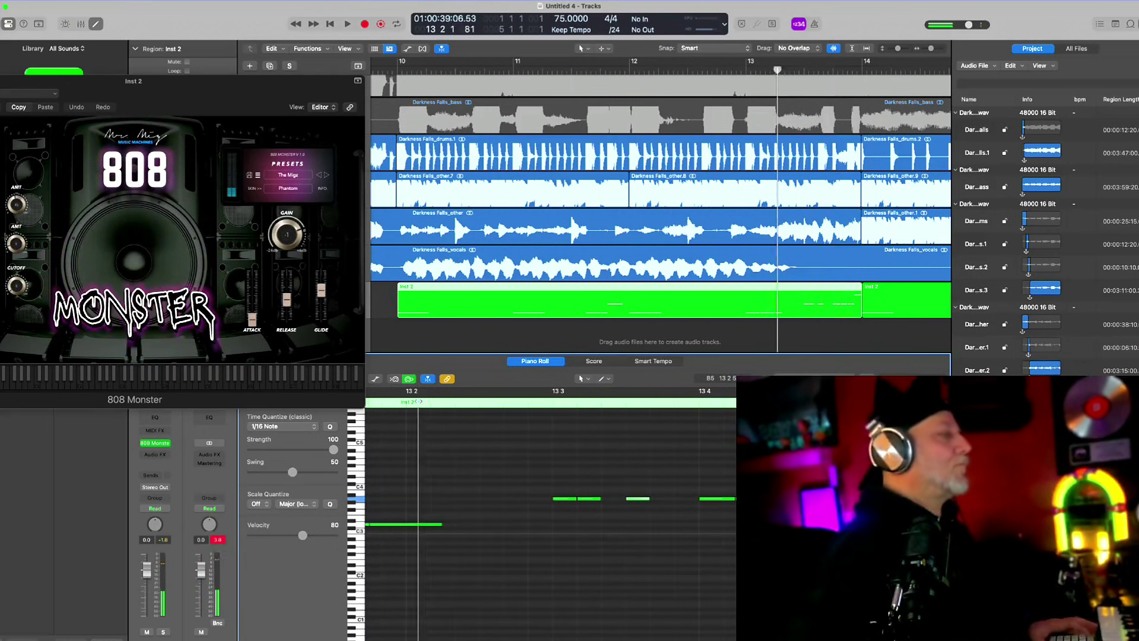
{"action": "key", "text": "space"}
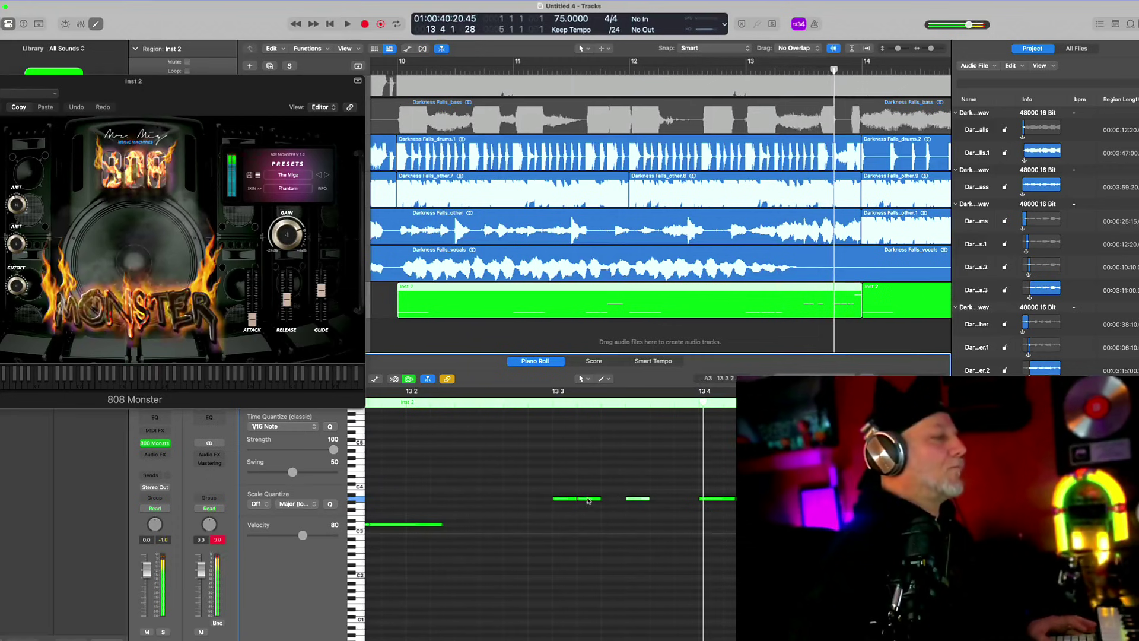
- Set the division to /32, shift the second A3 note of bar 13's beat 3 earlier to cut into the first, and play it back
{"action": "left_click_drag", "start_coordinate": [589, 500], "coordinate": [598, 500]}
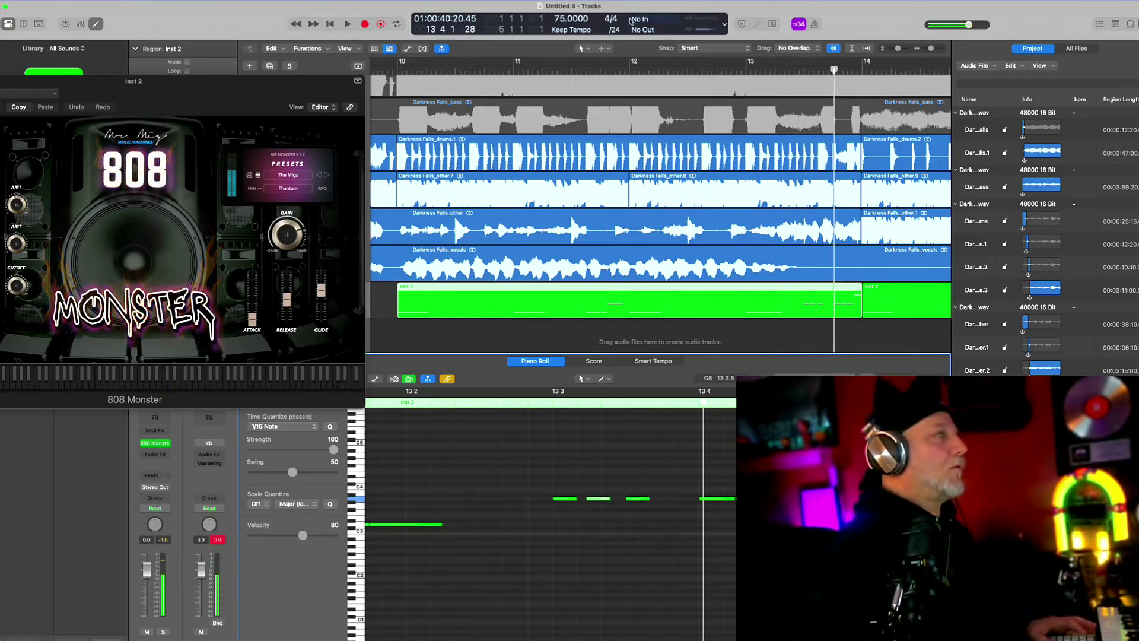
{"action": "left_click", "coordinate": [616, 31]}
{"action": "key", "text": "Return"}
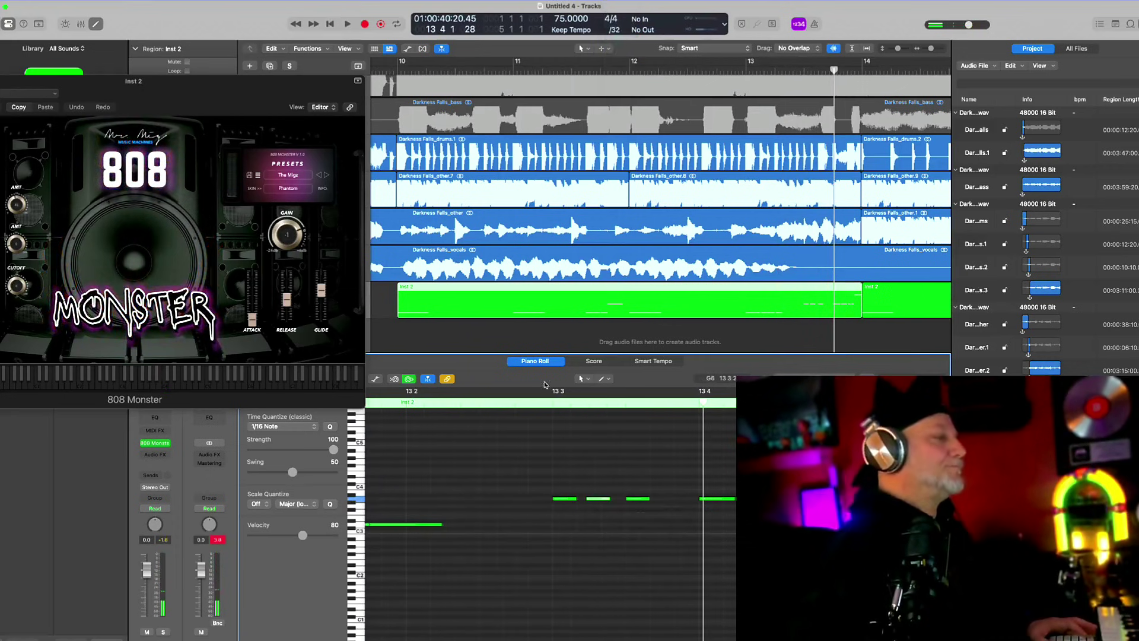
{"action": "left_click", "coordinate": [500, 401]}
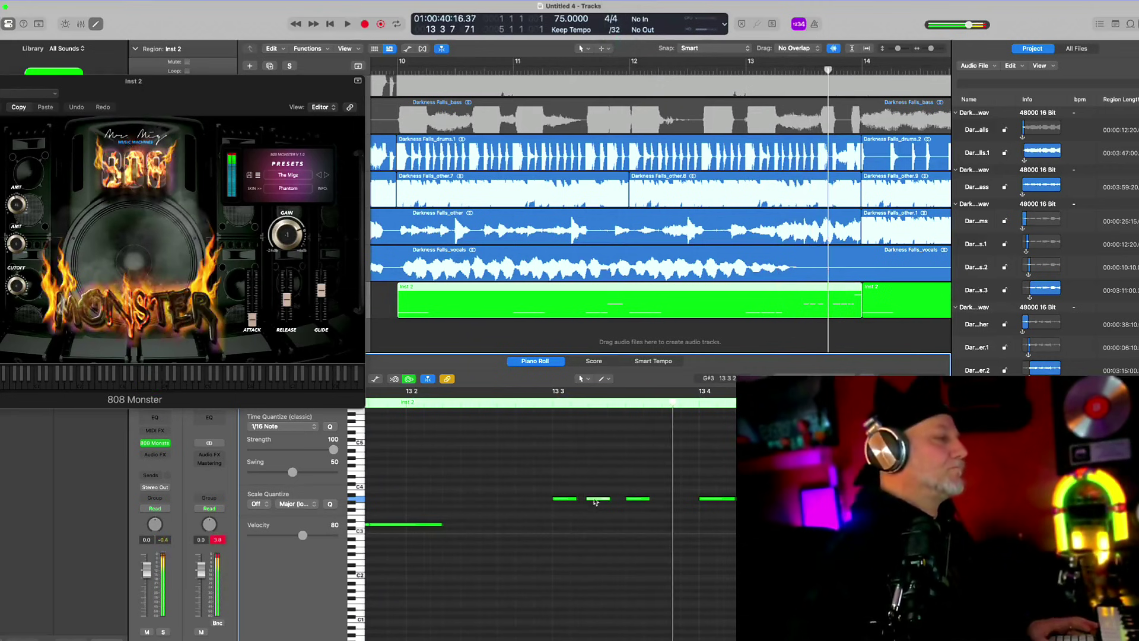
{"action": "left_click_drag", "start_coordinate": [600, 500], "coordinate": [585, 503]}
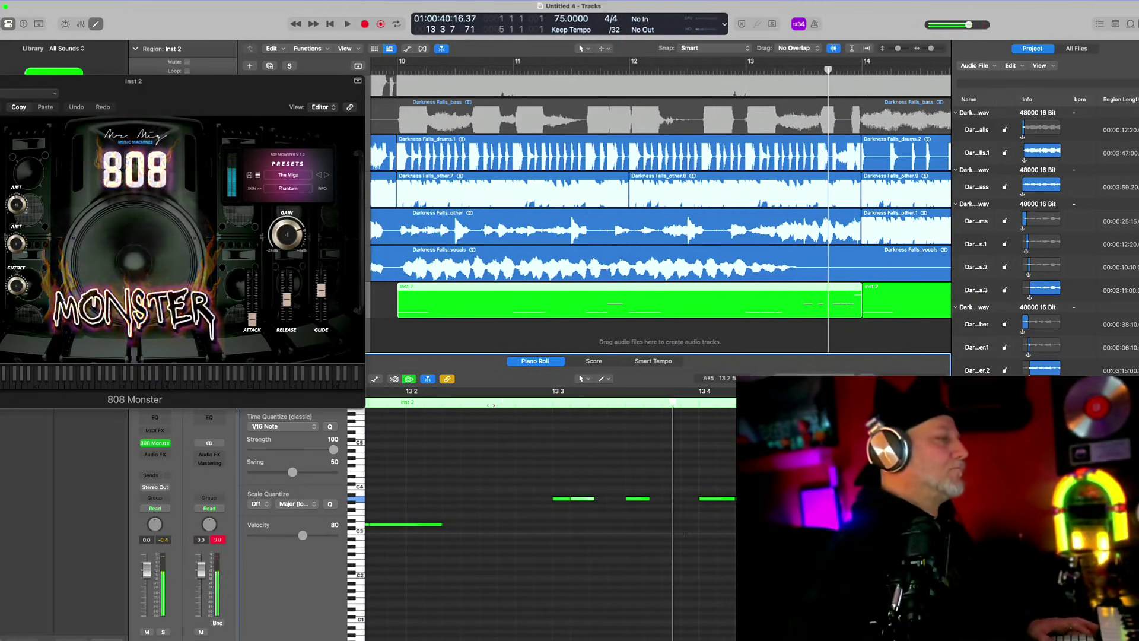
{"action": "left_click", "coordinate": [491, 405]}
{"action": "key", "text": "space"}
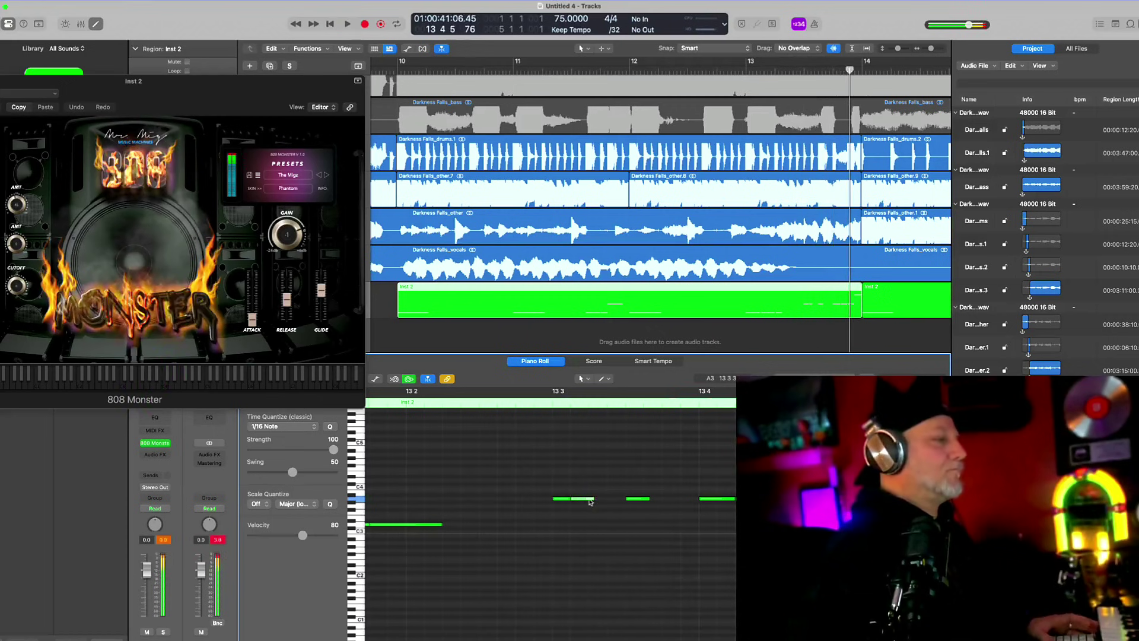
- Try copying the second A3 note to just before the third, undo the copy, and play from bar 13 into bar 14
{"action": "left_click_drag", "start_coordinate": [589, 501], "coordinate": [626, 500]}
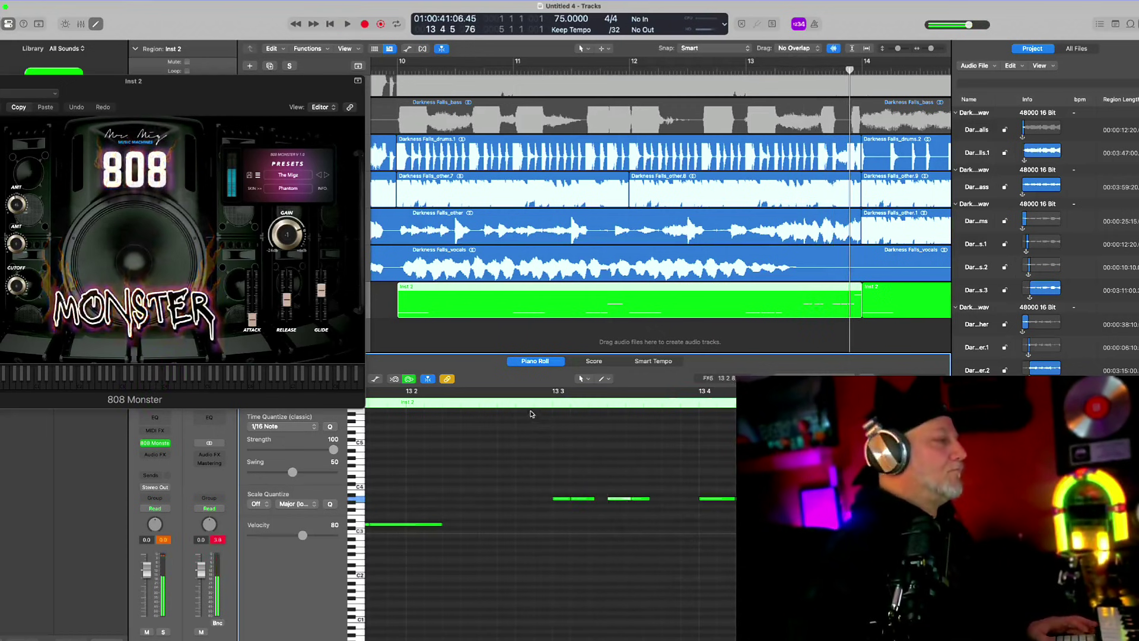
{"action": "key", "text": "super+z"}
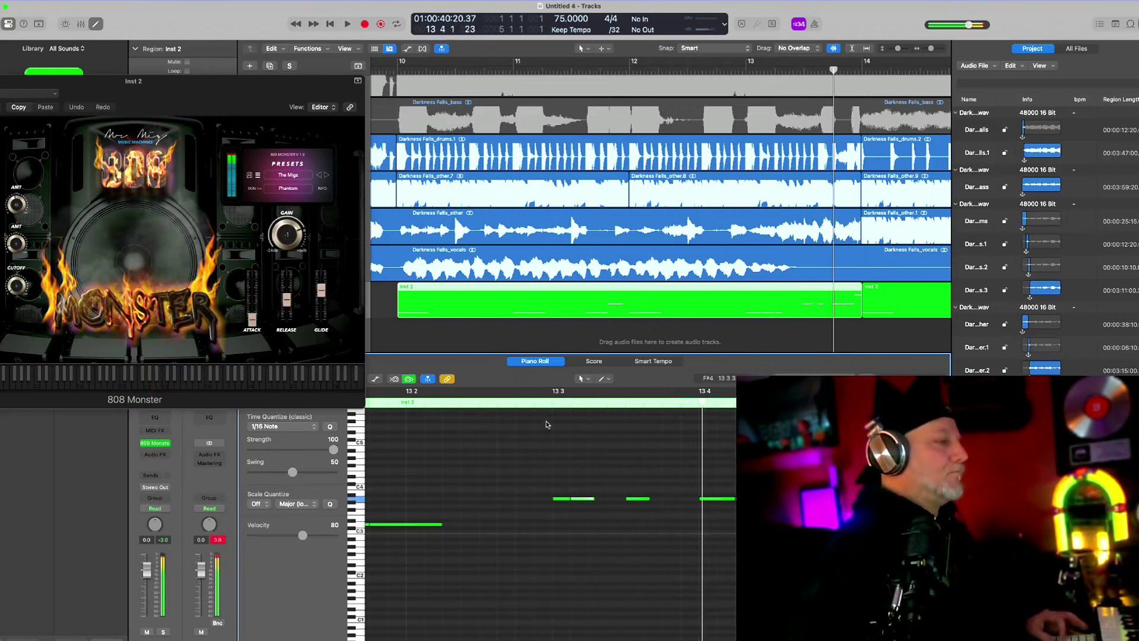
{"action": "left_click", "coordinate": [432, 403]}
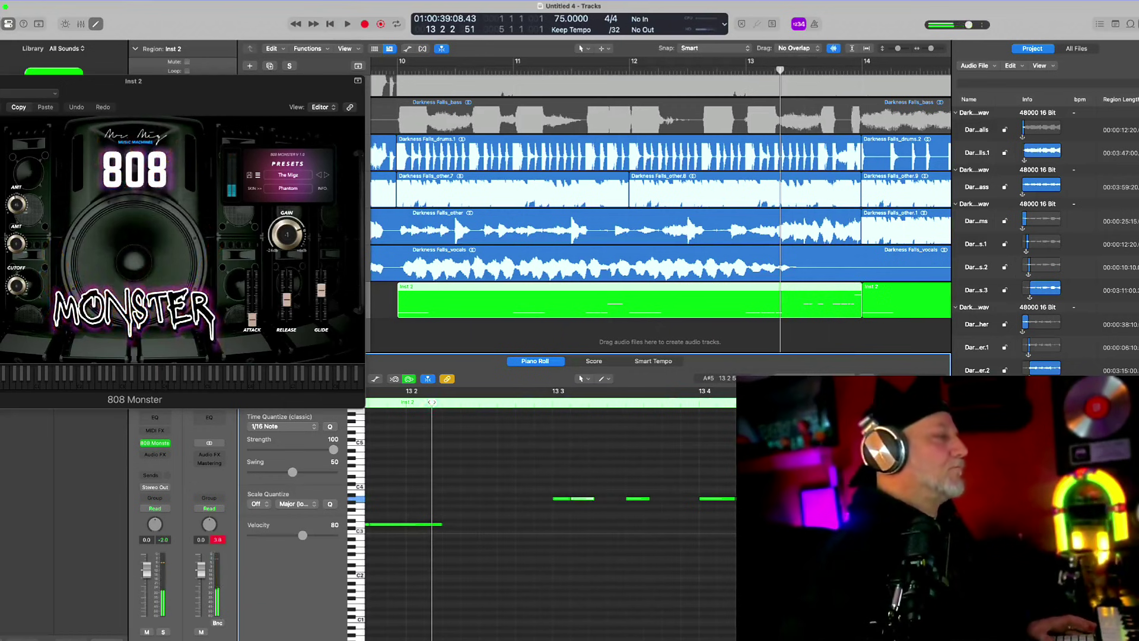
{"action": "key", "text": "space"}
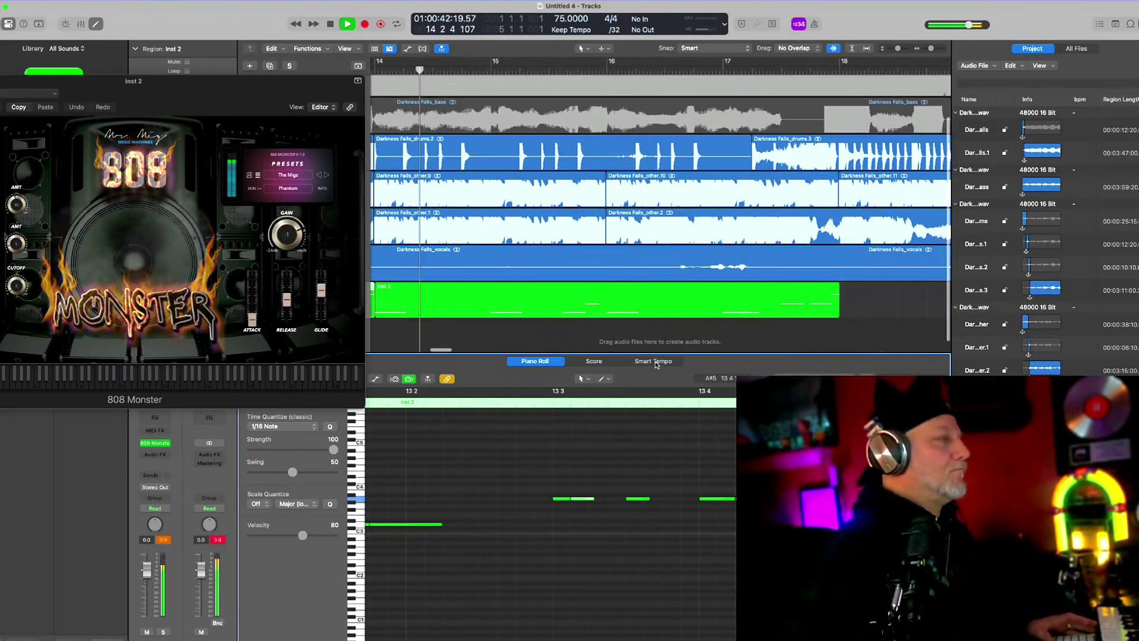
- Close the note editor and the 808 Monster window to bring the full track list back into view
{"action": "key", "text": "n"}
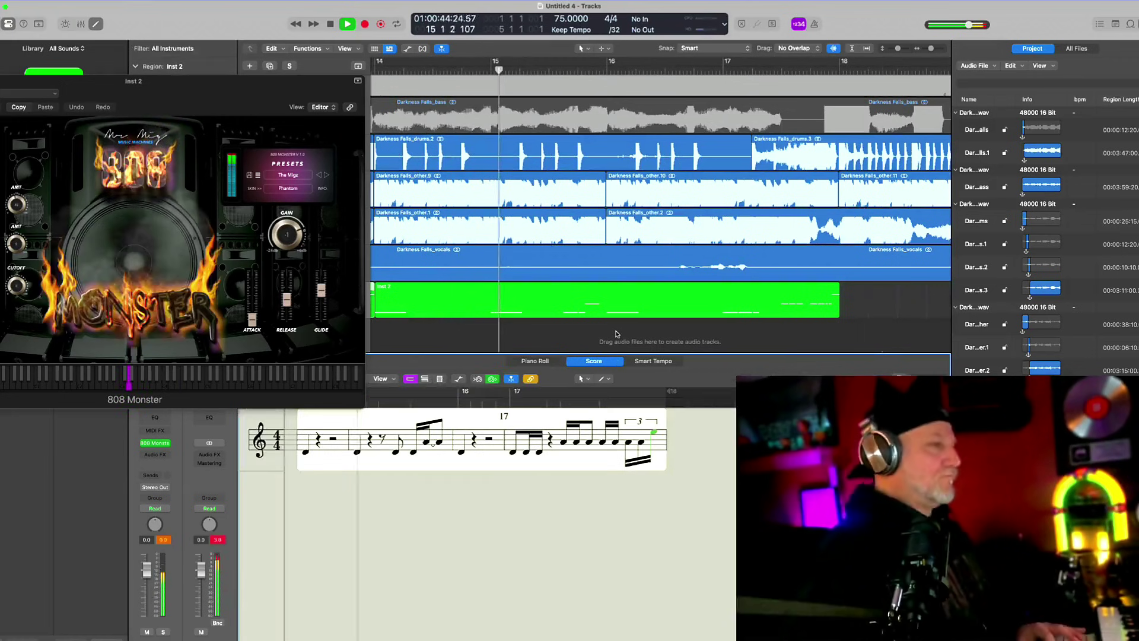
{"action": "key", "text": "n"}
{"action": "left_click_drag", "start_coordinate": [289, 98], "coordinate": [539, 99]}
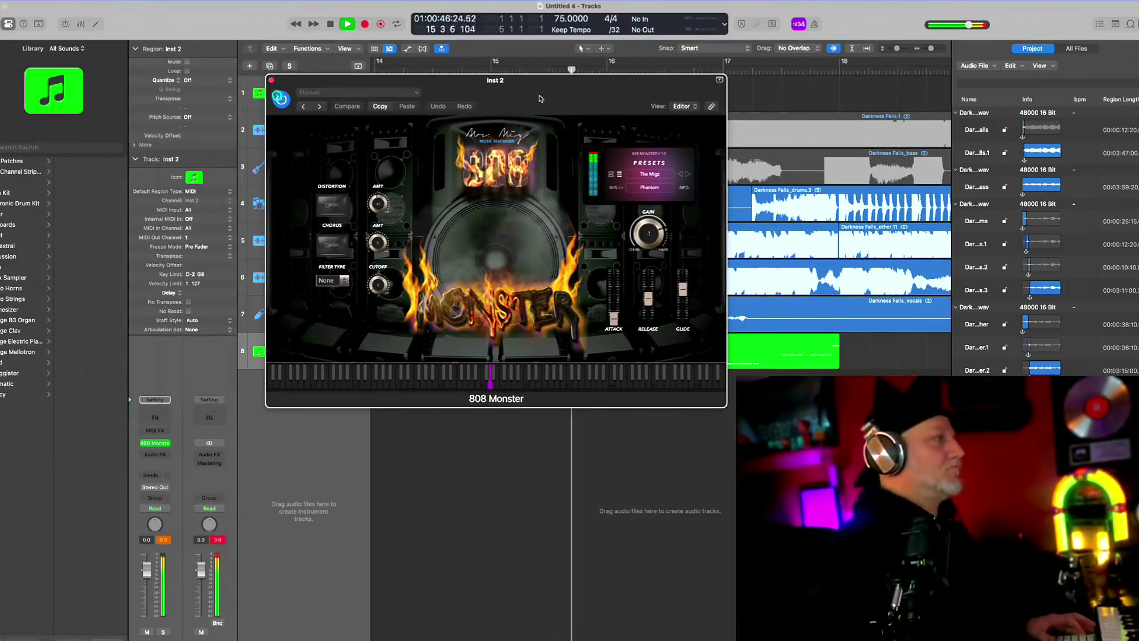
{"action": "left_click", "coordinate": [272, 80]}
{"action": "scroll", "coordinate": [493, 298], "scroll_direction": "left", "scroll_amount": 3}
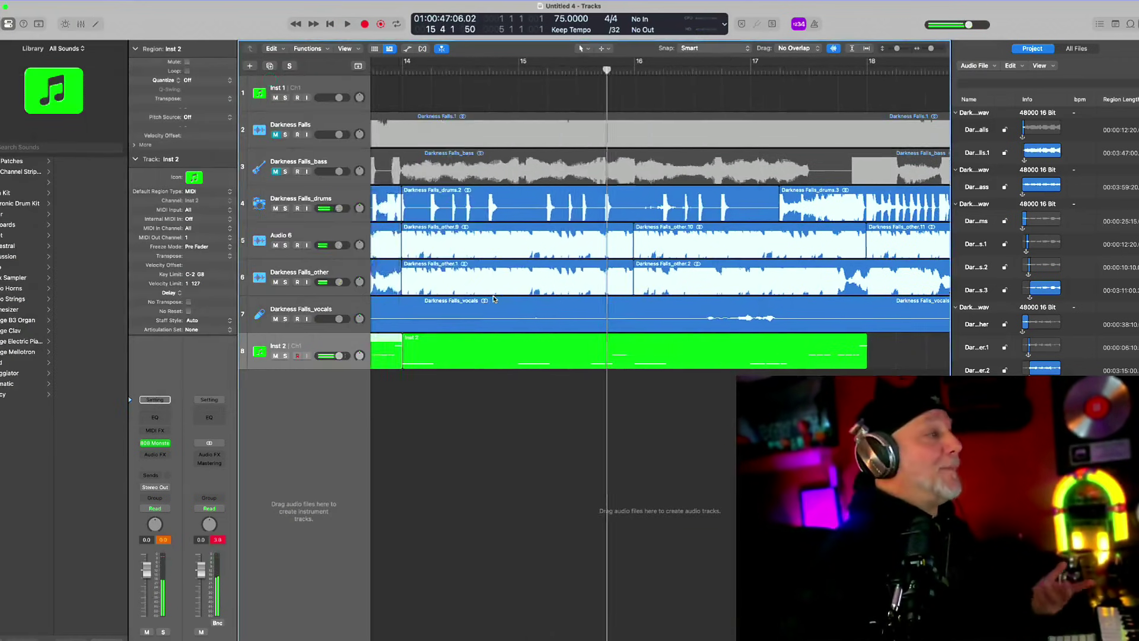
- Trim the end of the second Inst 2 region back to just before bar 15
{"action": "scroll", "coordinate": [493, 298], "scroll_direction": "down", "scroll_amount": 5}
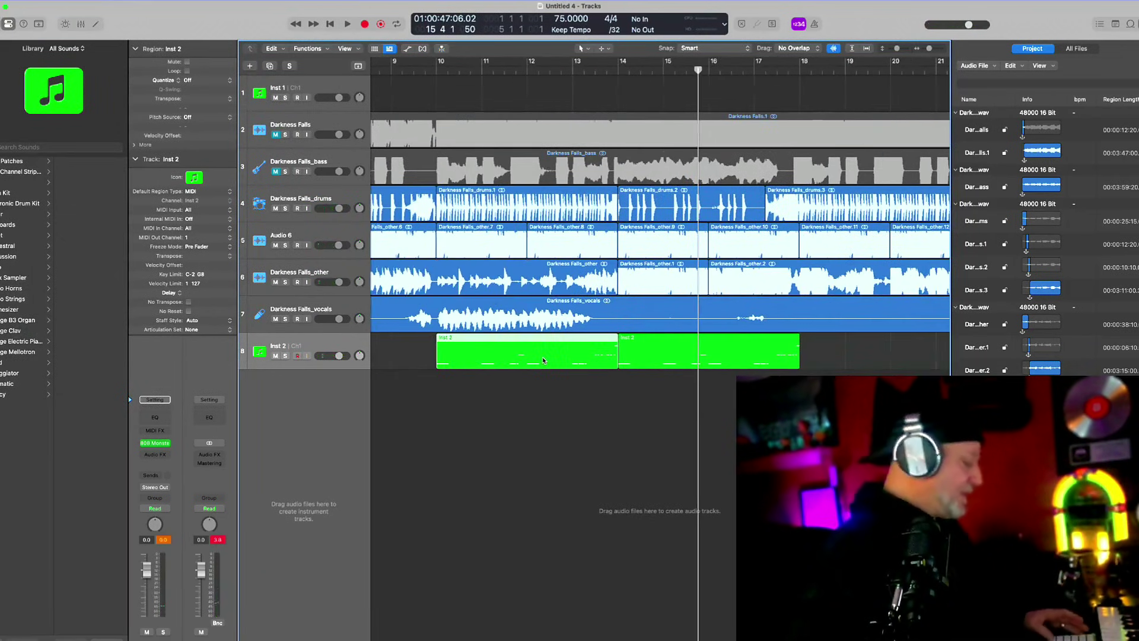
{"action": "left_click_drag", "start_coordinate": [616, 360], "coordinate": [727, 352]}
{"action": "left_click_drag", "start_coordinate": [798, 367], "coordinate": [652, 366]}
- Solo the Darkness Falls_drums track and place the playhead at beat 3 of bar 10
{"action": "left_click", "coordinate": [425, 73]}
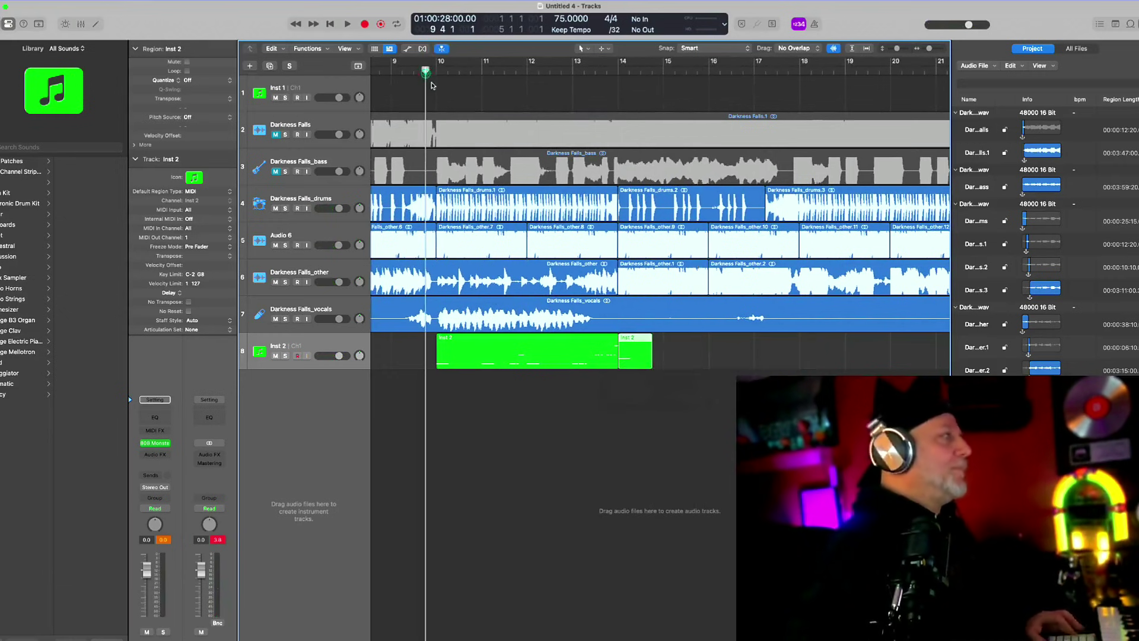
{"action": "scroll", "coordinate": [433, 83], "scroll_direction": "down", "scroll_amount": 2}
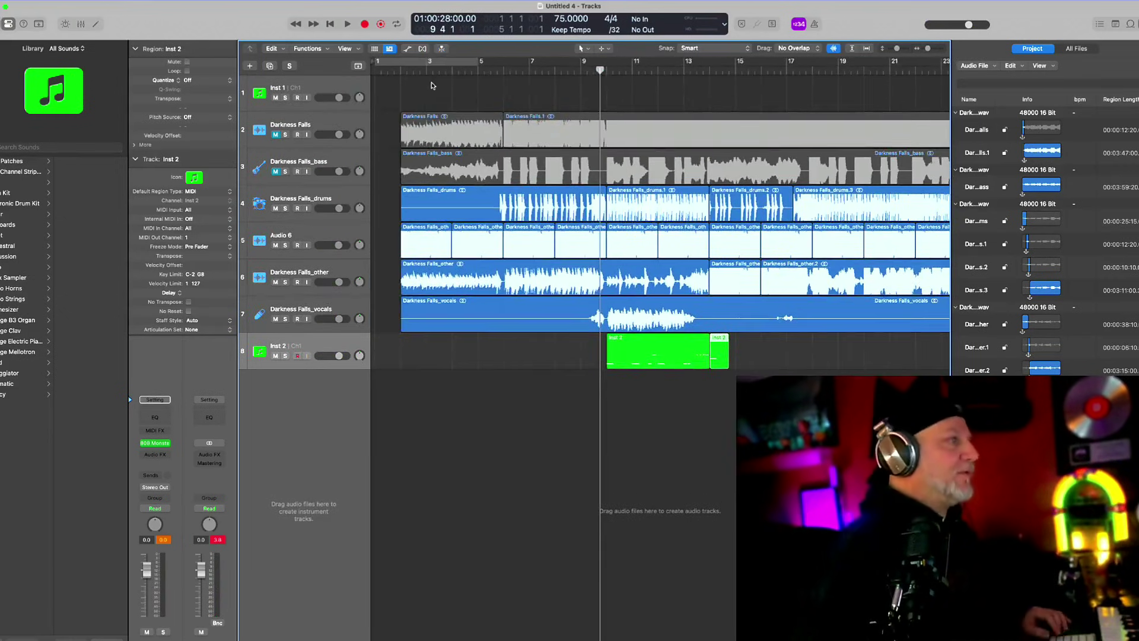
{"action": "left_click", "coordinate": [285, 208]}
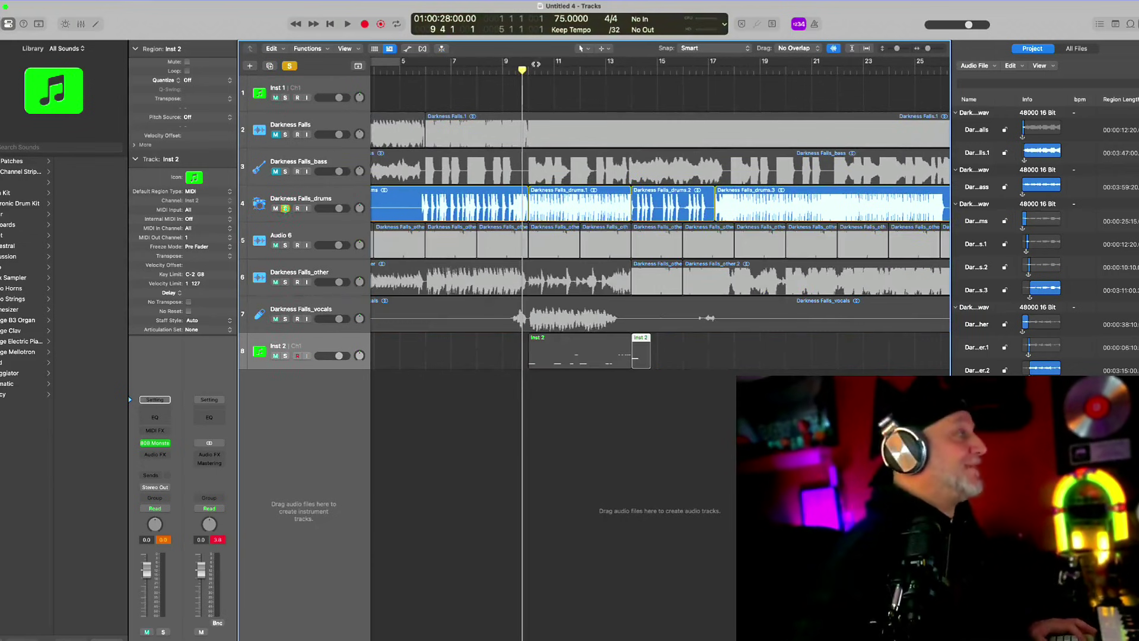
{"action": "left_click", "coordinate": [543, 70]}
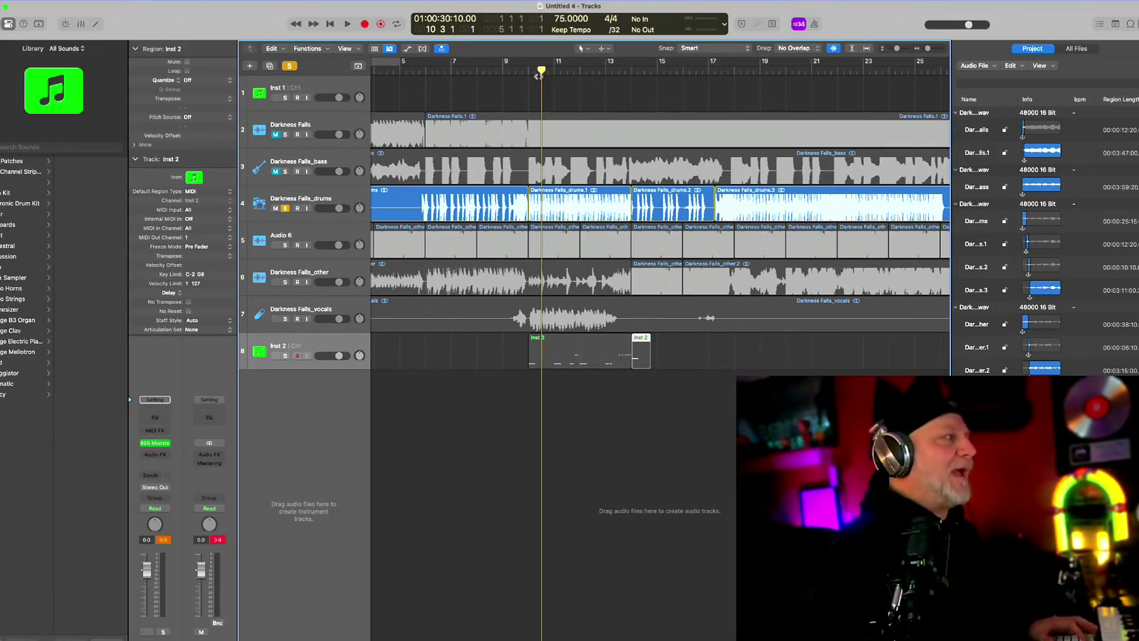
- Play the soloed Darkness Falls_drums track from beat 3 of bar 10 to the end of bar 11
{"action": "left_click", "coordinate": [337, 200]}
{"action": "key", "text": "space"}
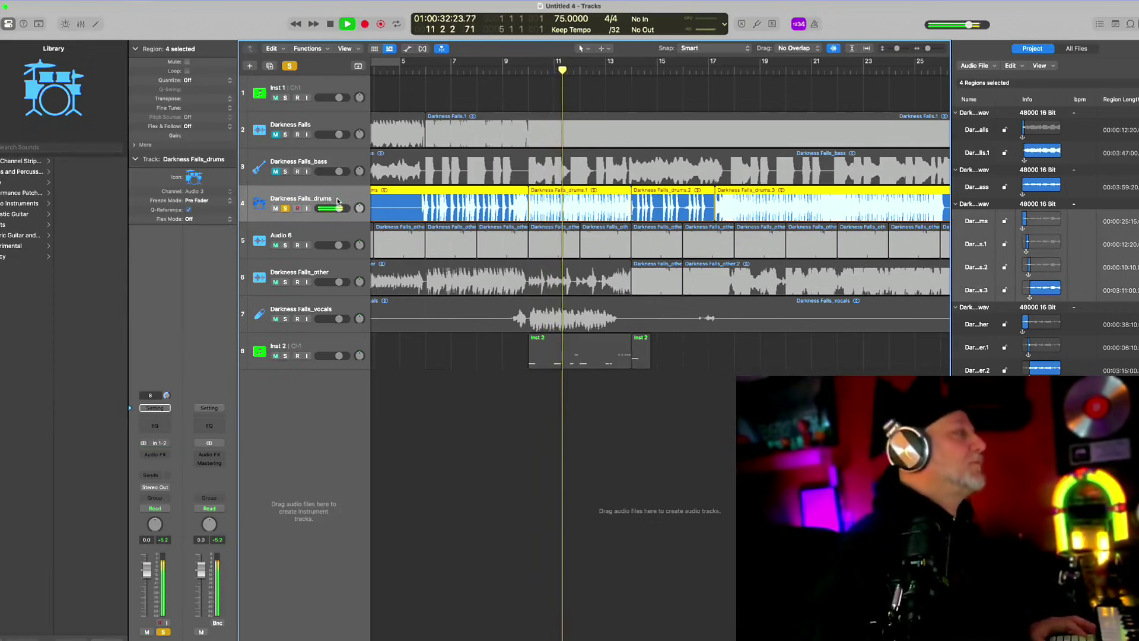
{"action": "key", "text": "space"}
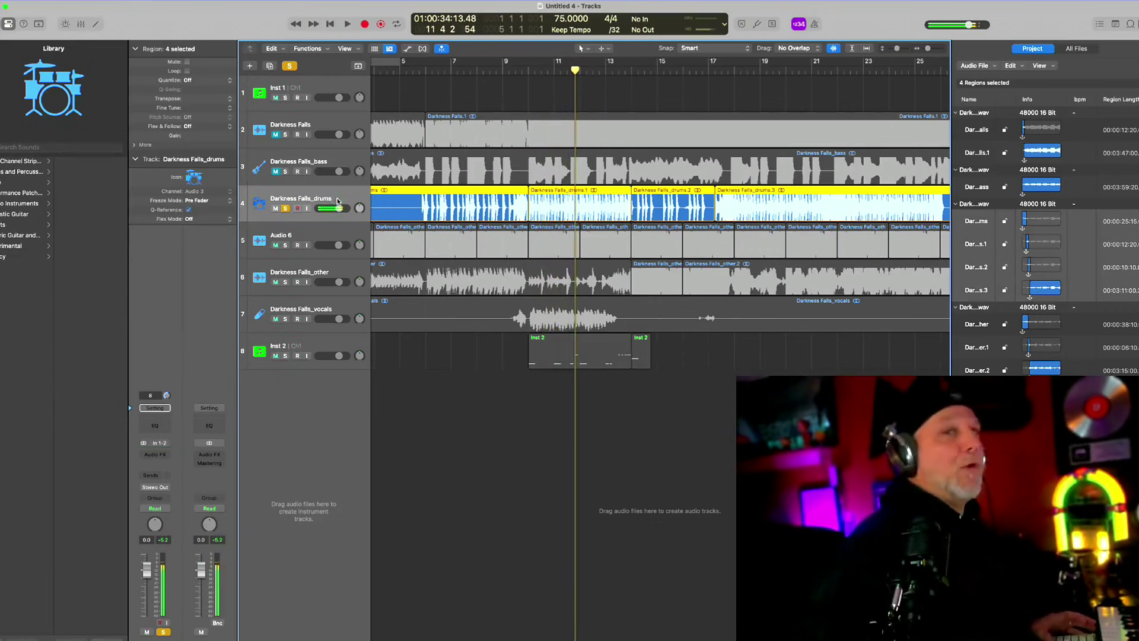
- Set the Channel EQ low cut on the Darkness Falls_drums track to 1320 Hz, audition it from just before bar 10 and unsolo the track
{"action": "left_click", "coordinate": [525, 70]}
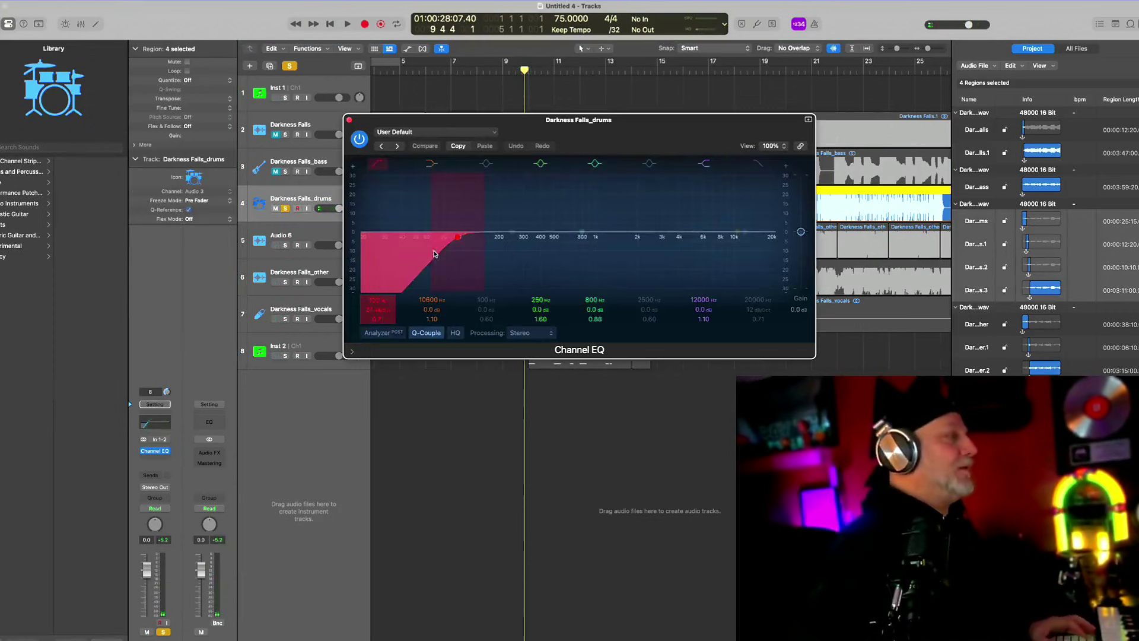
{"action": "left_click_drag", "start_coordinate": [435, 251], "coordinate": [611, 242]}
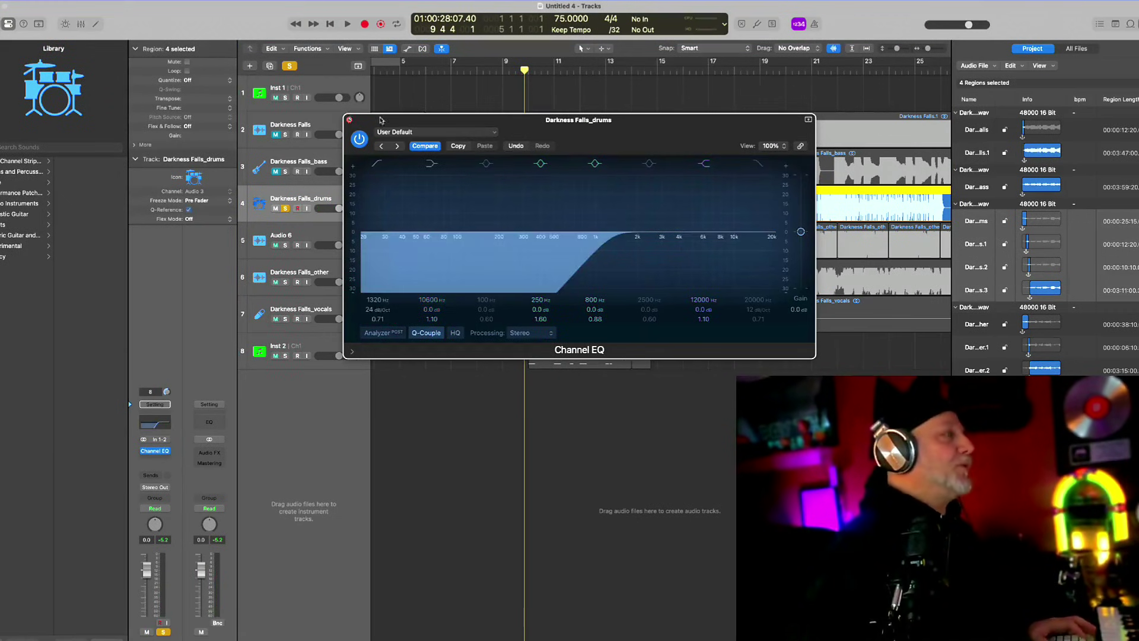
{"action": "left_click", "coordinate": [349, 119]}
{"action": "key", "text": "space"}
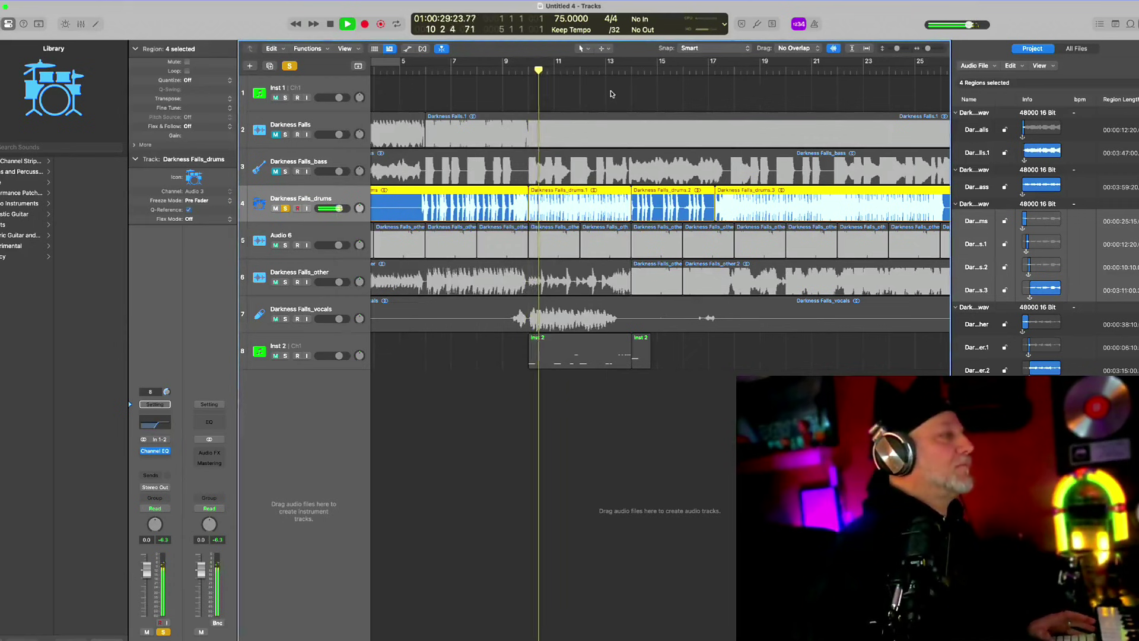
{"action": "key", "text": "space"}
{"action": "left_click", "coordinate": [286, 209]}
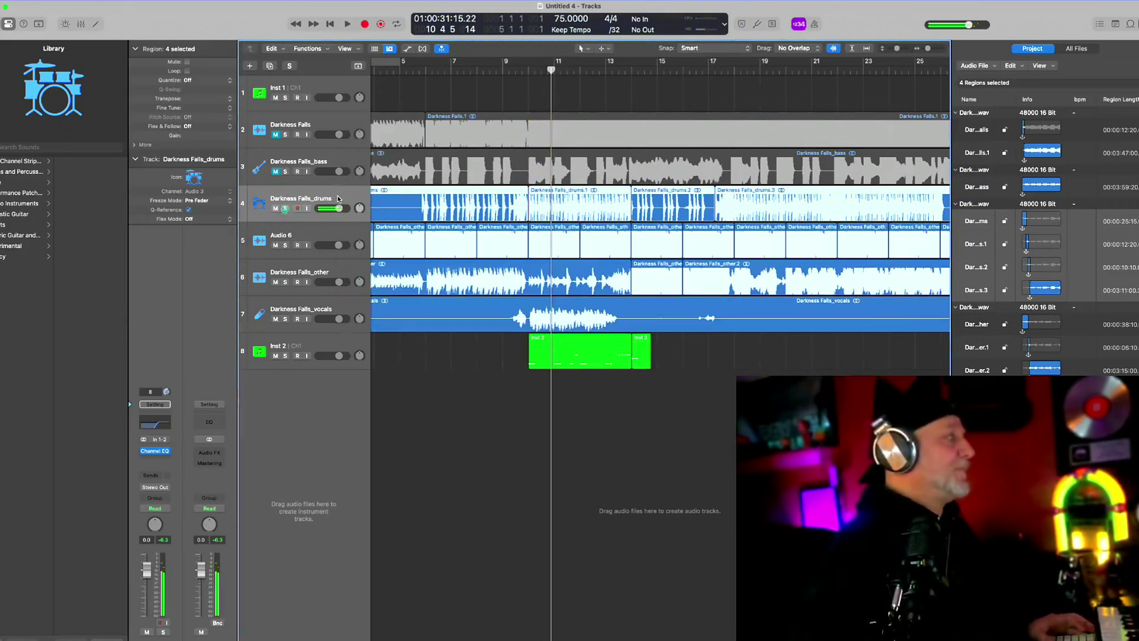
- Add a new software instrument track below the others and load an empty Drum Machine Designer kit as its instrument
{"action": "left_click", "coordinate": [338, 198]}
{"action": "double_click", "coordinate": [489, 482]}
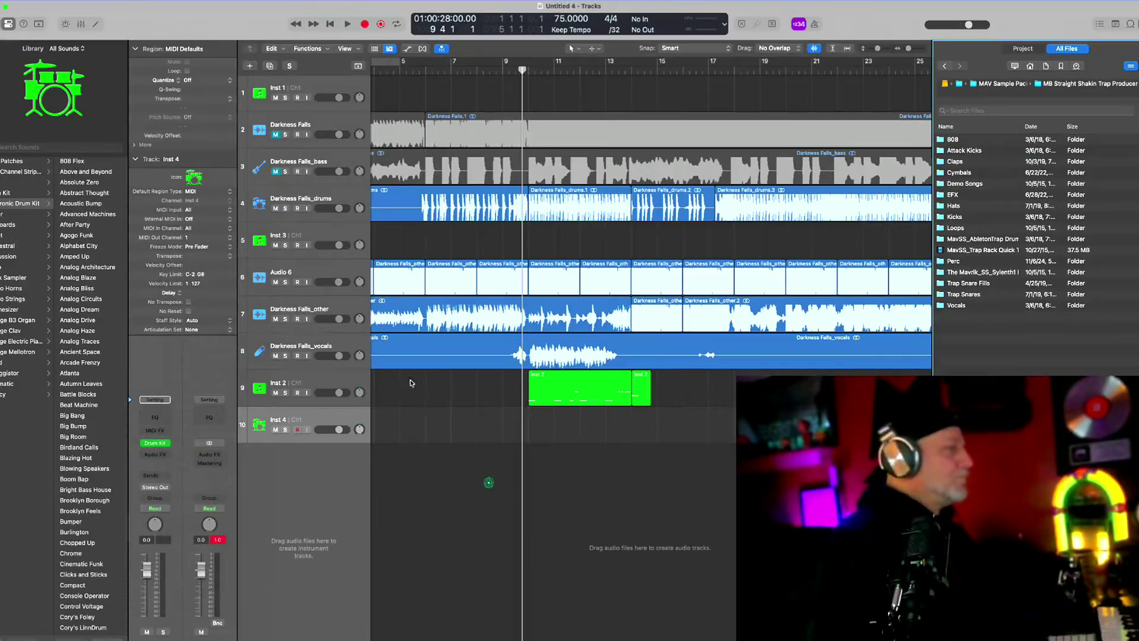
{"action": "left_click", "coordinate": [332, 413]}
{"action": "left_click", "coordinate": [168, 446]}
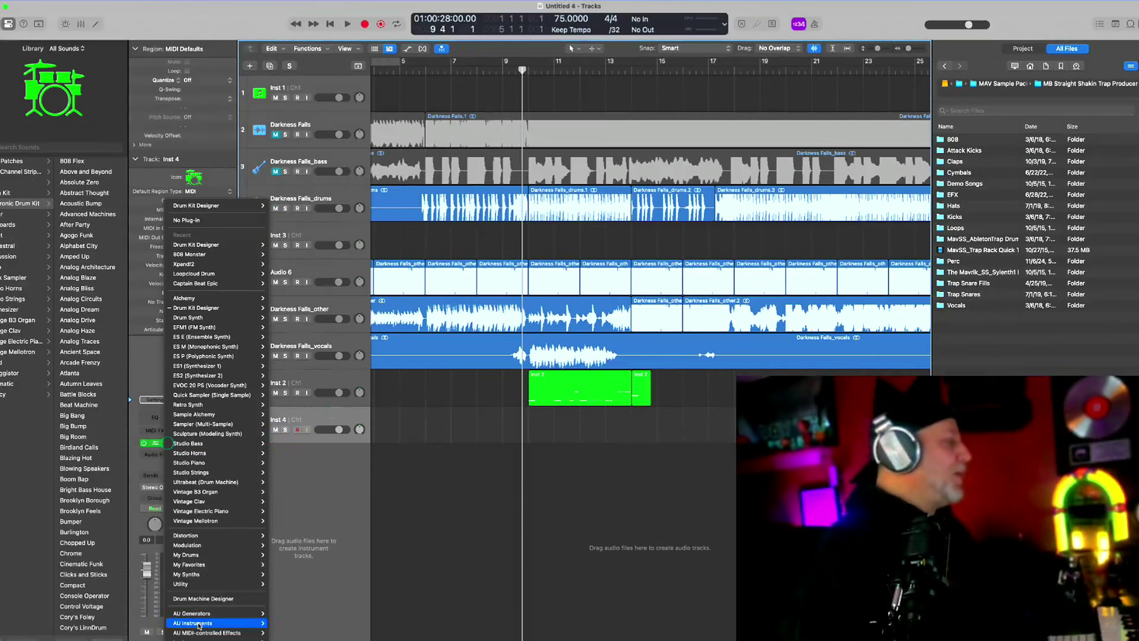
{"action": "mouse_move", "coordinate": [199, 623]}
{"action": "left_click", "coordinate": [204, 599]}
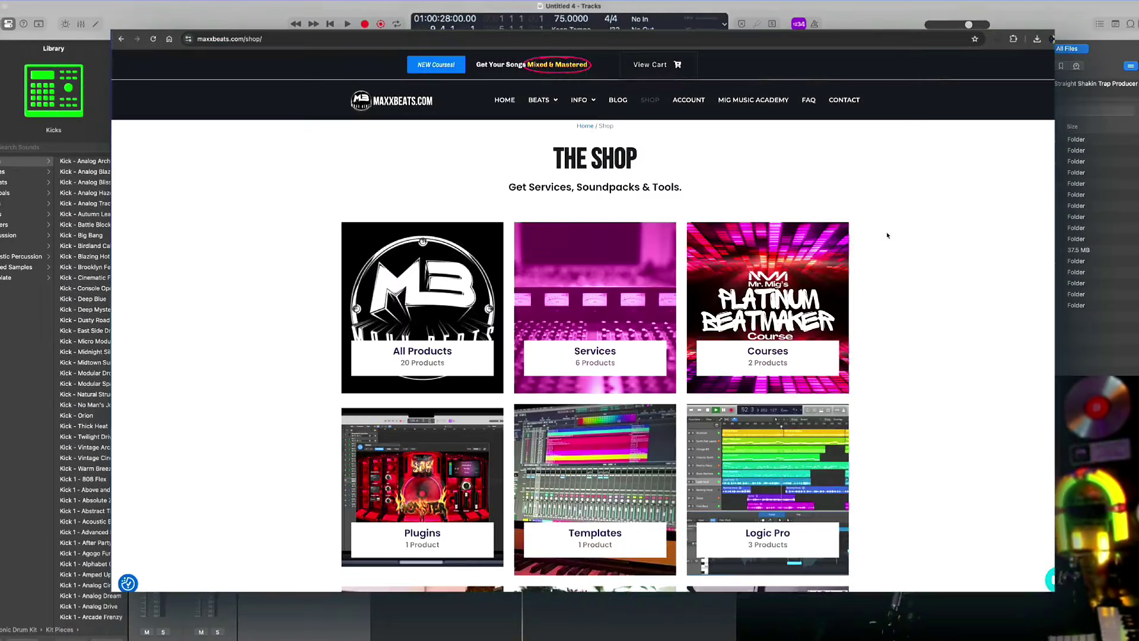
{"action": "scroll", "coordinate": [887, 235], "scroll_direction": "down", "scroll_amount": 3}
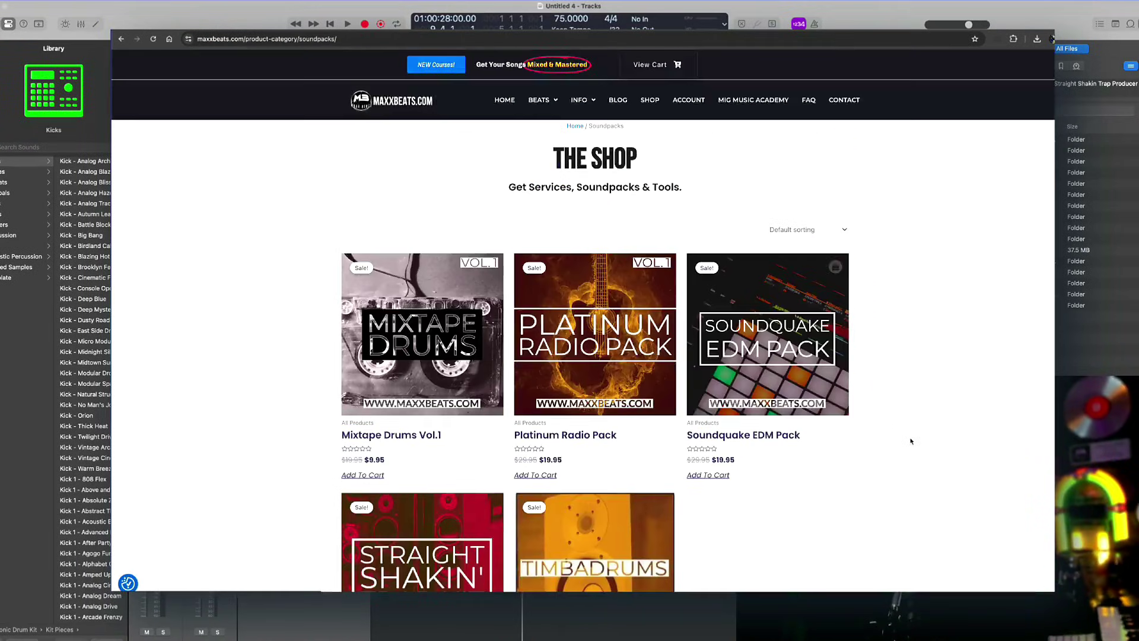
{"action": "scroll", "coordinate": [911, 441], "scroll_direction": "down", "scroll_amount": 3}
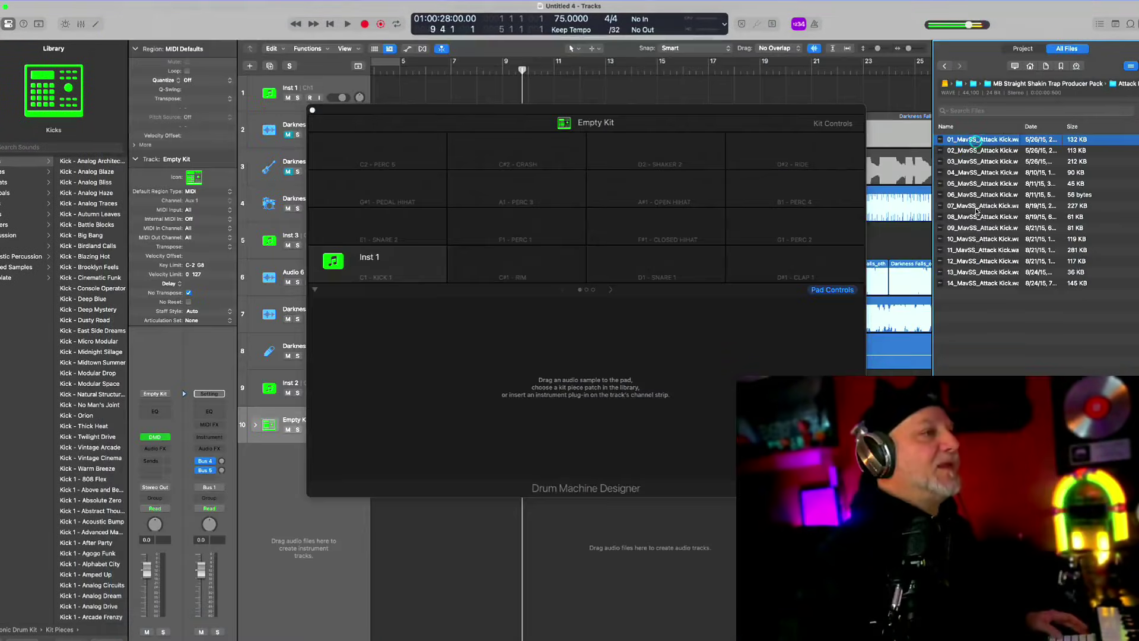
- Audition the samples in the Attack Kicks folder and load 13_MavSS_Attack Kick.wav onto the Kick 1 pad
{"action": "left_click", "coordinate": [976, 250]}
{"action": "left_click", "coordinate": [979, 195]}
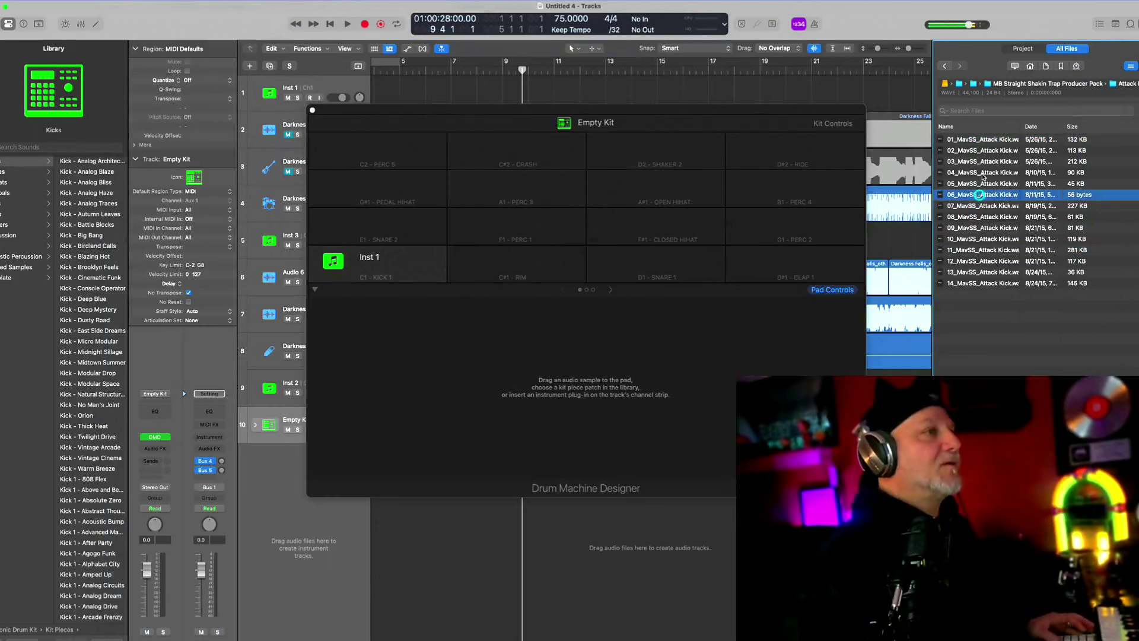
{"action": "left_click", "coordinate": [983, 173]}
{"action": "left_click", "coordinate": [981, 249]}
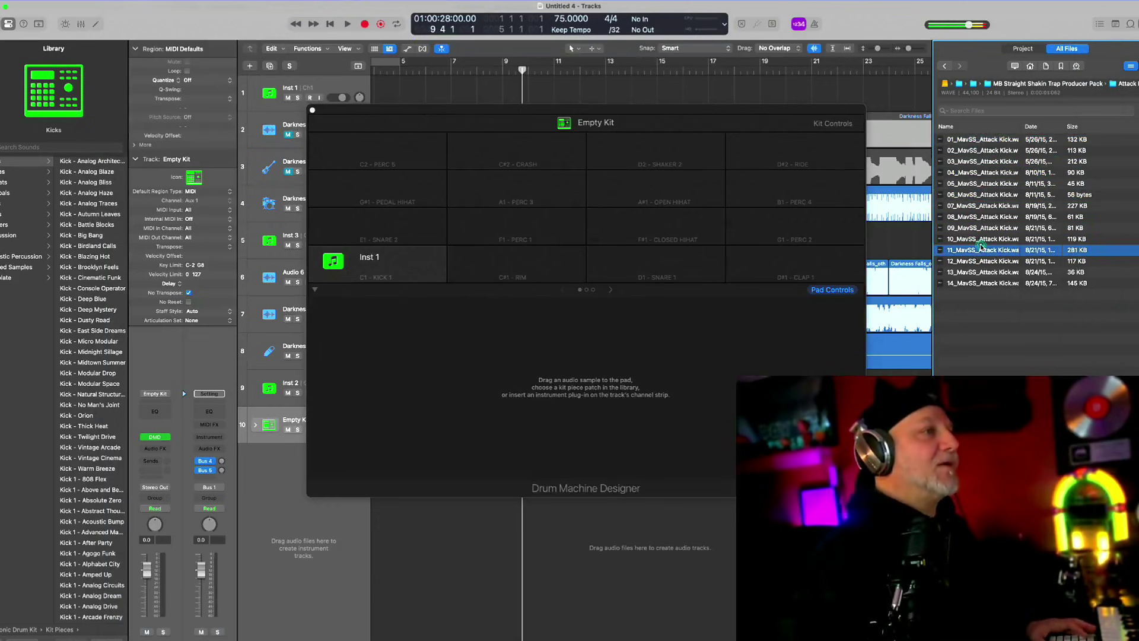
{"action": "left_click", "coordinate": [983, 261]}
{"action": "left_click", "coordinate": [984, 272]}
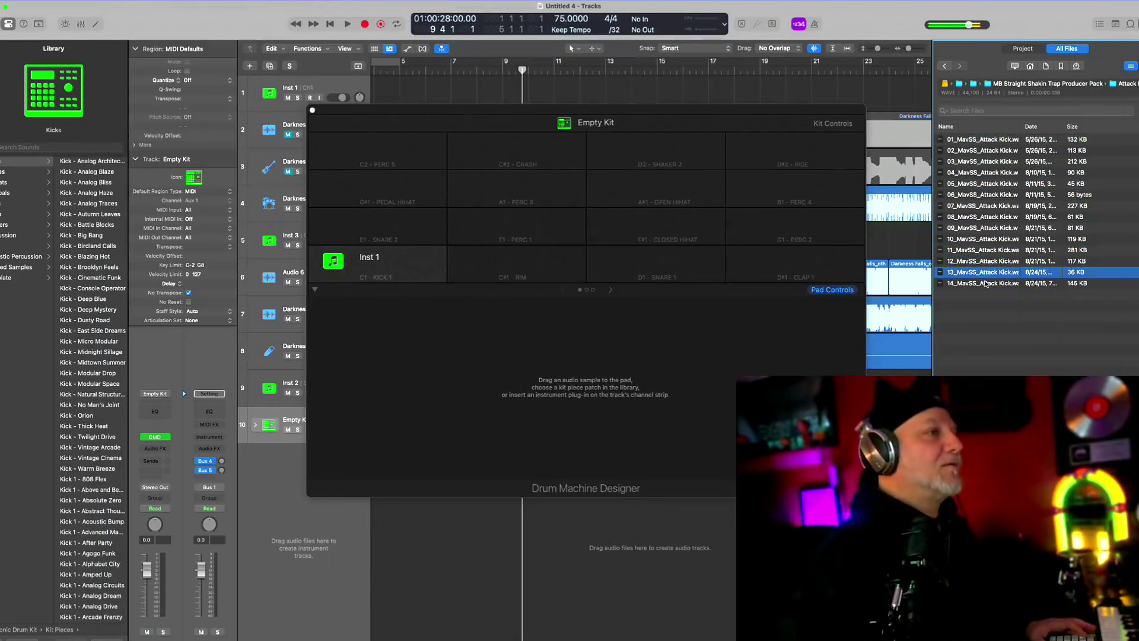
{"action": "left_click", "coordinate": [985, 284]}
{"action": "left_click", "coordinate": [984, 273]}
{"action": "left_click_drag", "start_coordinate": [984, 272], "coordinate": [419, 259]}
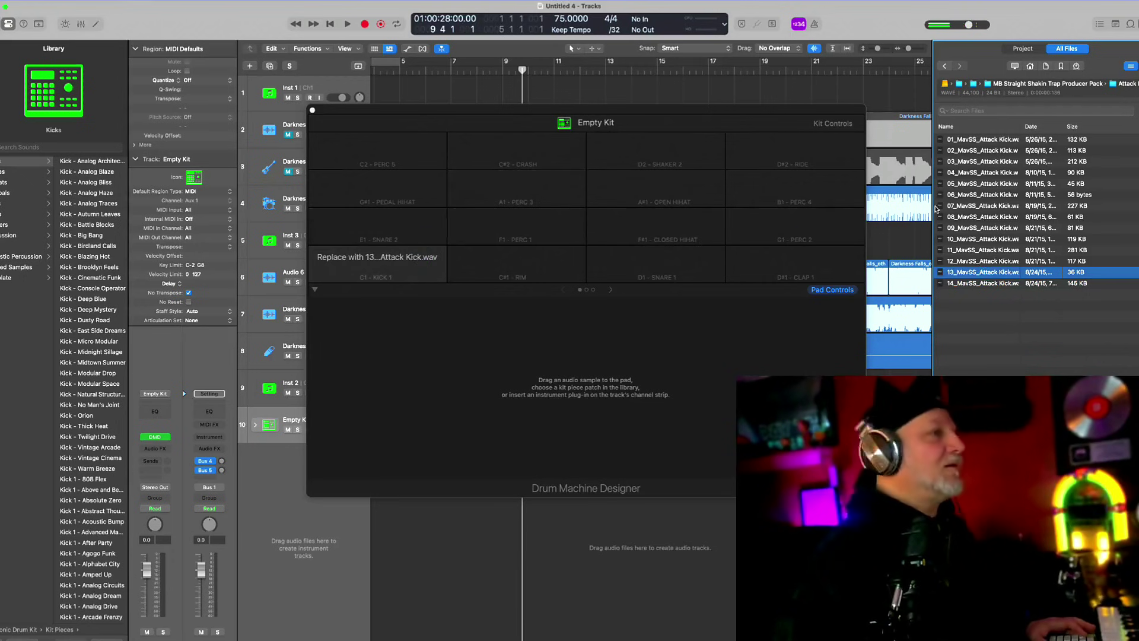
- Audition samples in the pack's Claps folder and load 01_MavSS_Clap.wav onto the Clap 1 pad
{"action": "left_click", "coordinate": [943, 66]}
{"action": "double_click", "coordinate": [970, 162]}
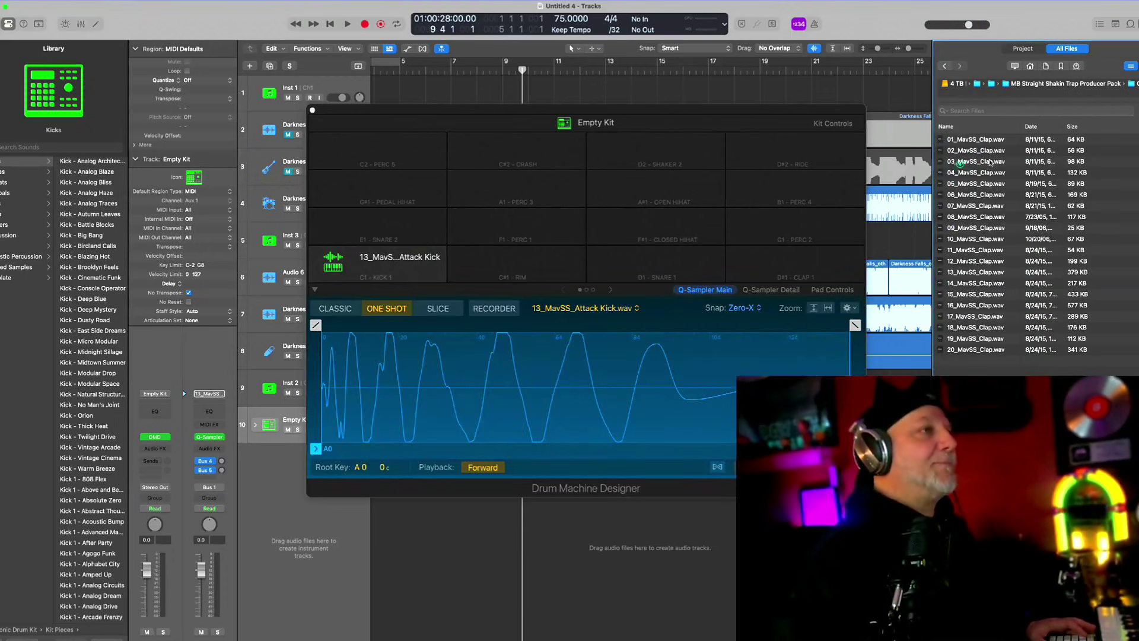
{"action": "left_click", "coordinate": [973, 163]}
{"action": "left_click", "coordinate": [981, 196]}
{"action": "left_click", "coordinate": [983, 152]}
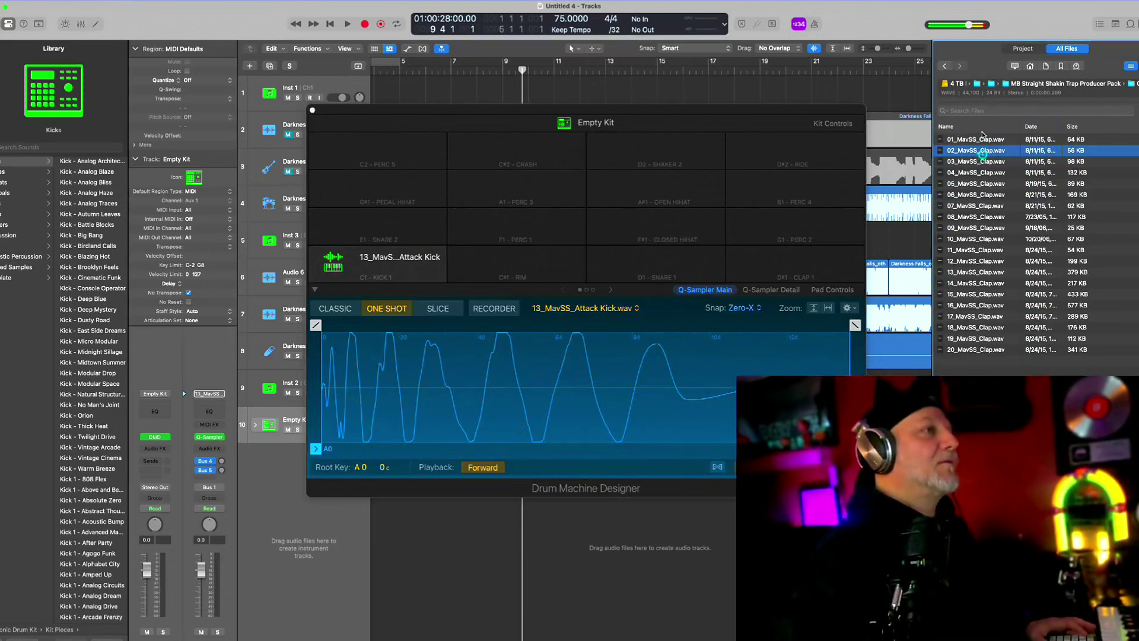
{"action": "left_click", "coordinate": [982, 140]}
{"action": "left_click", "coordinate": [982, 150]}
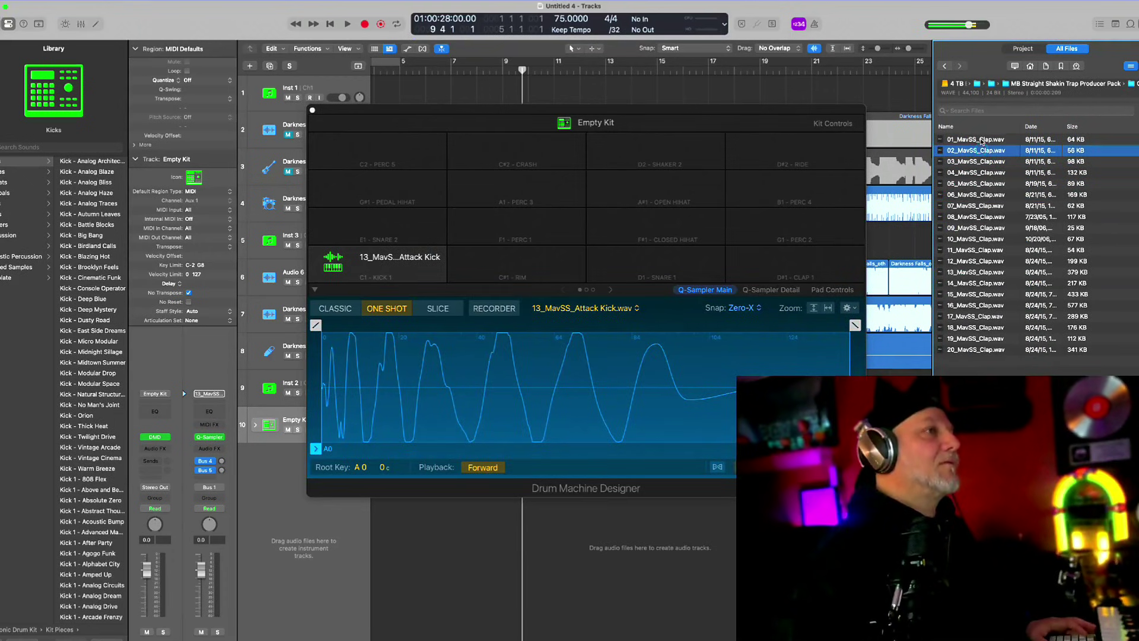
{"action": "left_click", "coordinate": [982, 141]}
{"action": "left_click_drag", "start_coordinate": [980, 141], "coordinate": [789, 262]}
- Audition the samples in the Trap Snares folder and load 15_MavSS_Trap Snare.wav onto the Snare 1 pad
{"action": "left_click", "coordinate": [947, 66]}
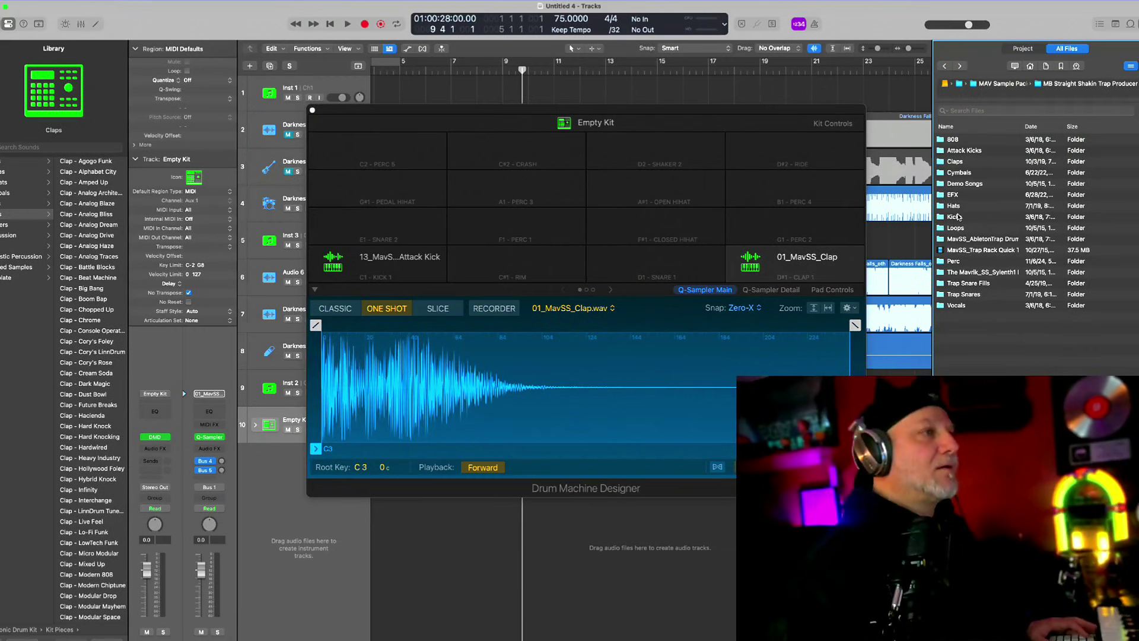
{"action": "double_click", "coordinate": [955, 294]}
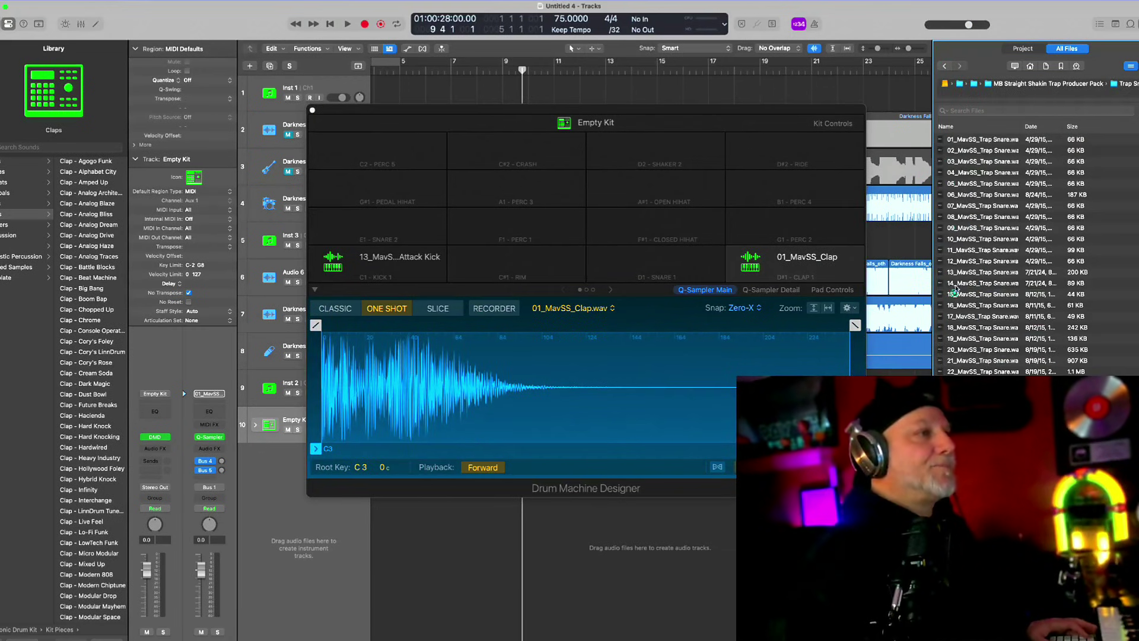
{"action": "left_click", "coordinate": [982, 140]}
{"action": "left_click", "coordinate": [984, 151]}
{"action": "left_click", "coordinate": [982, 172]}
{"action": "left_click", "coordinate": [982, 184]}
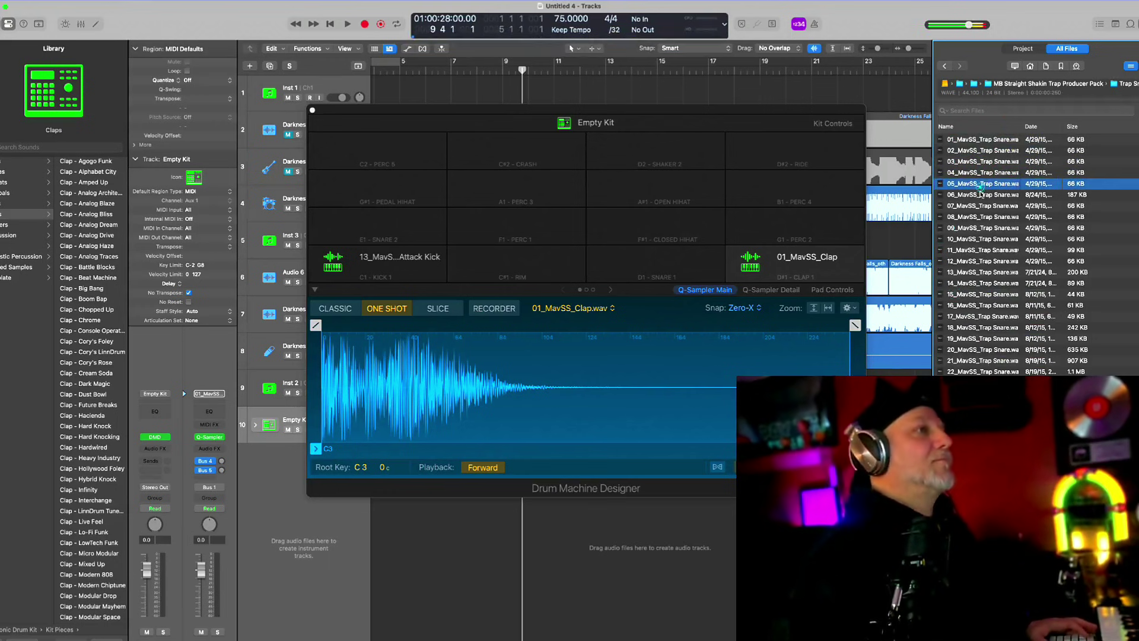
{"action": "left_click", "coordinate": [982, 194]}
{"action": "left_click", "coordinate": [982, 205]}
{"action": "left_click", "coordinate": [982, 216]}
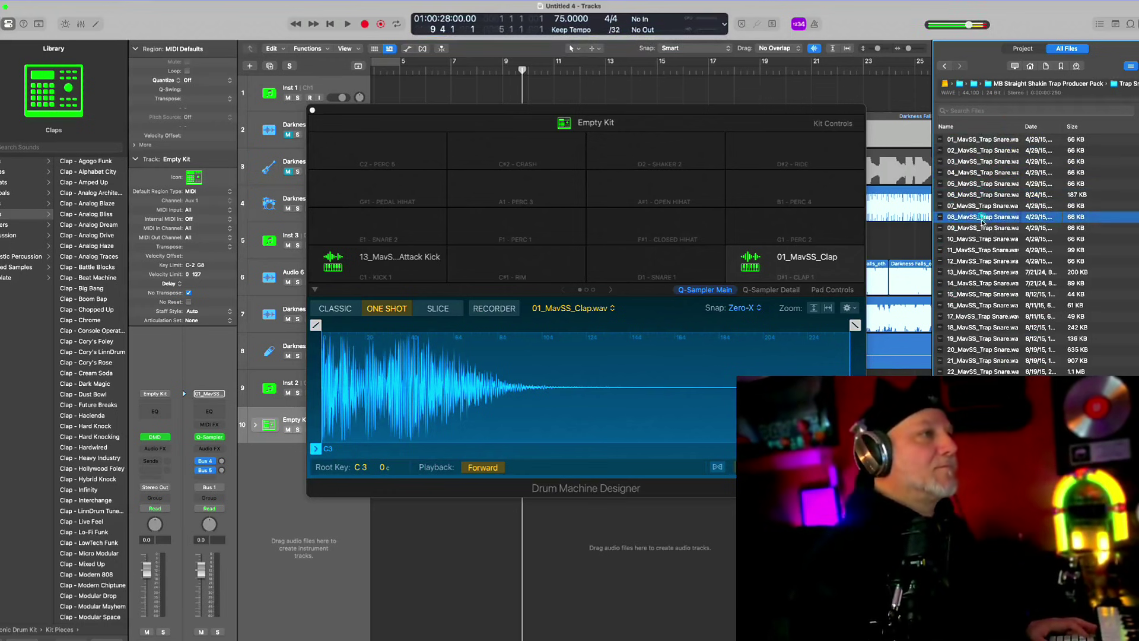
{"action": "left_click", "coordinate": [982, 228]}
{"action": "key", "text": "Down"}
{"action": "key", "text": "Down"}
{"action": "key", "text": "Down"}
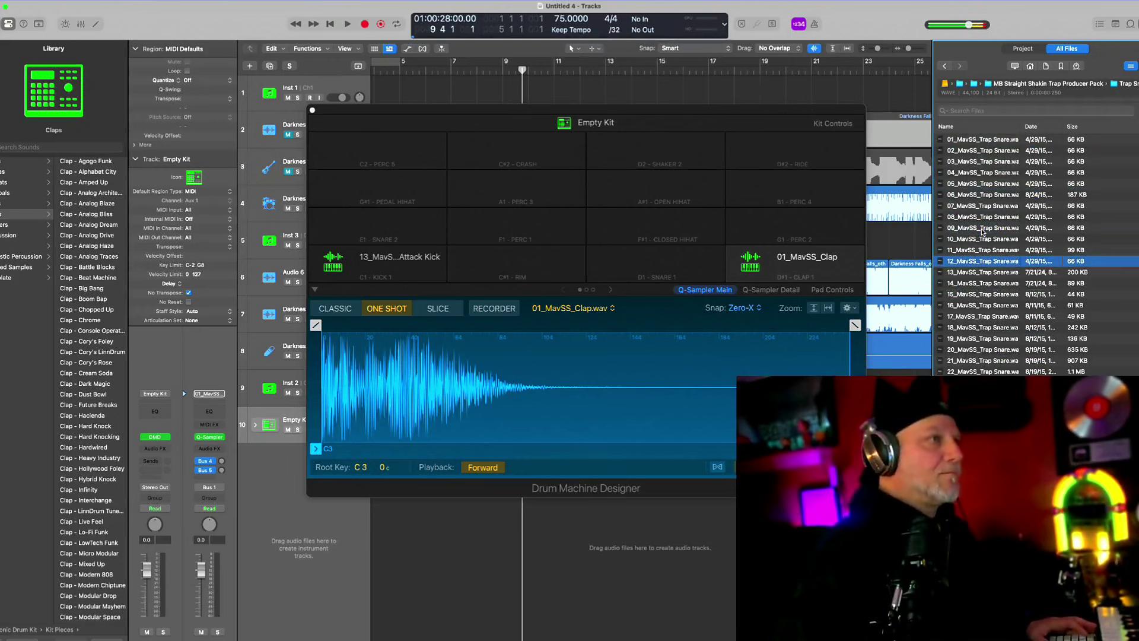
{"action": "key", "text": "Down"}
{"action": "key", "text": "Down"}
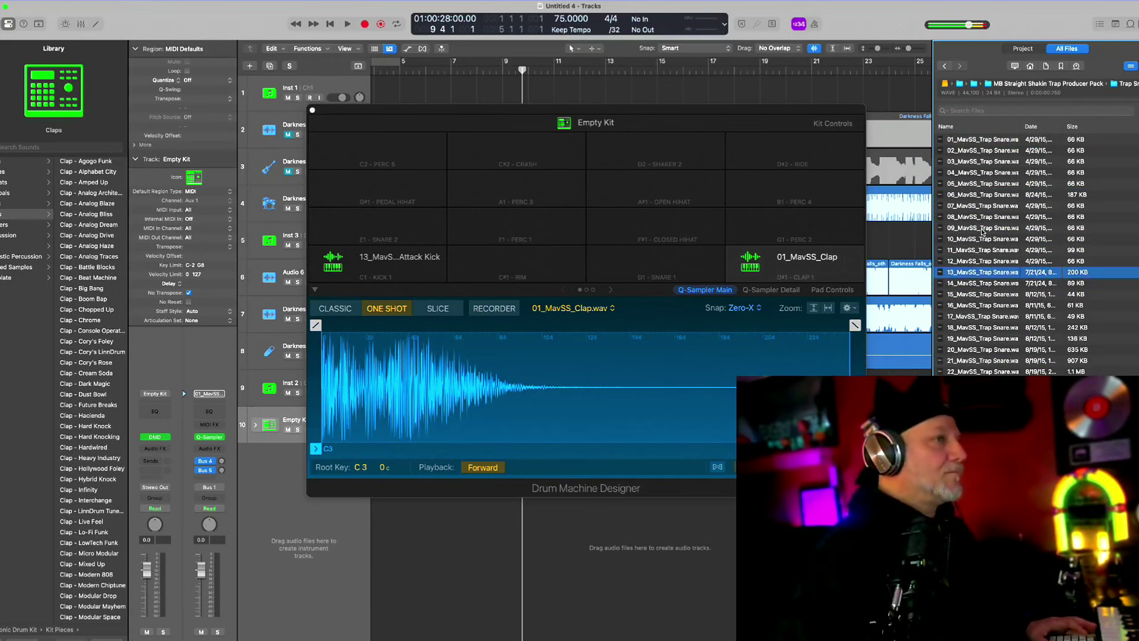
{"action": "key", "text": "Down"}
{"action": "key", "text": "Down"}
{"action": "key", "text": "Up"}
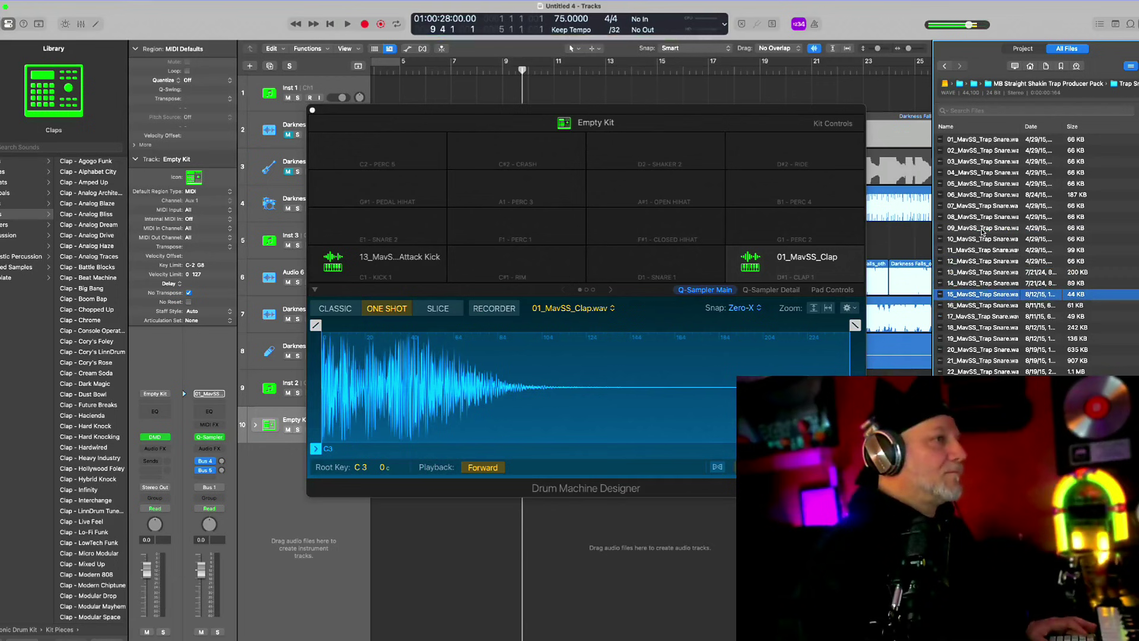
{"action": "left_click_drag", "start_coordinate": [982, 293], "coordinate": [670, 274]}
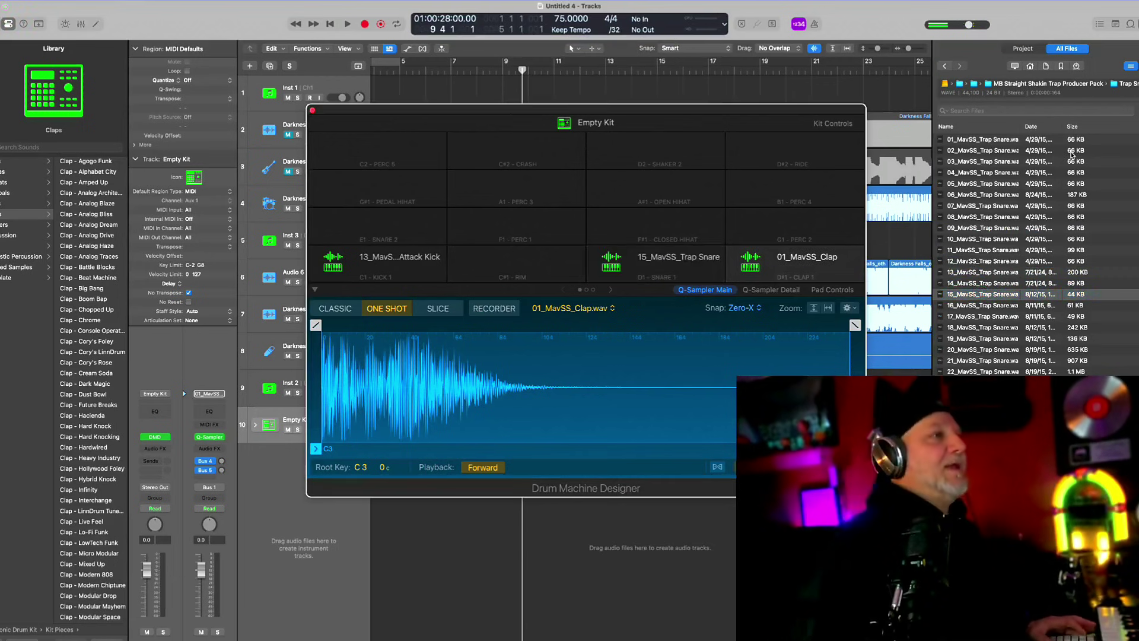
- Audition the first samples in the Hats folder and load 04_MavSS_Hat.wav onto the Closed HiHat pad
{"action": "left_click", "coordinate": [943, 66]}
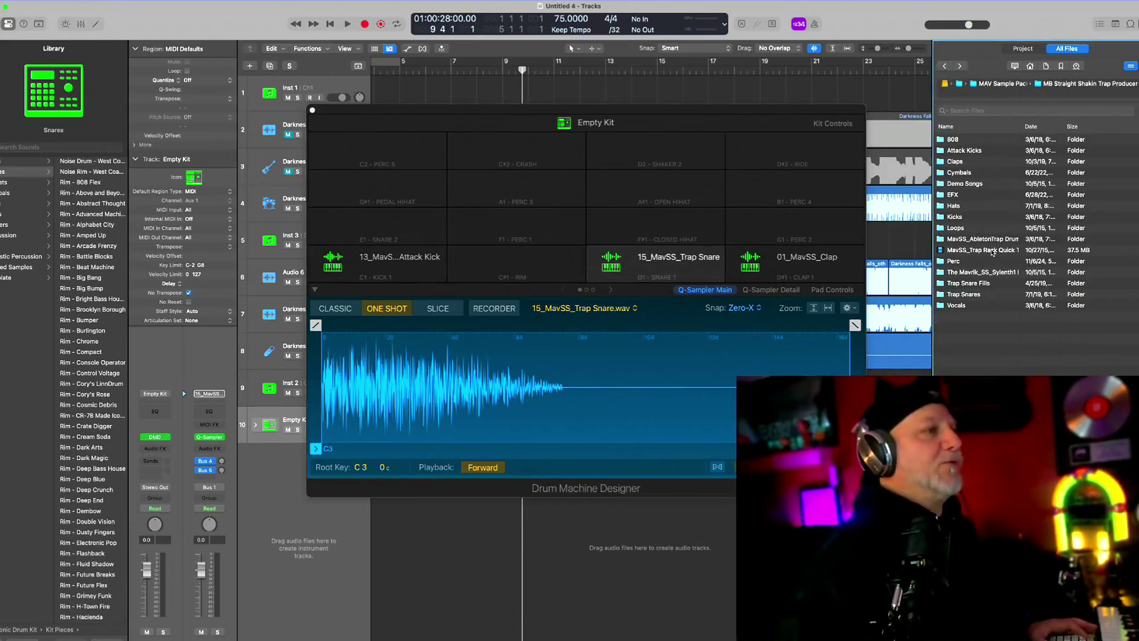
{"action": "double_click", "coordinate": [955, 206]}
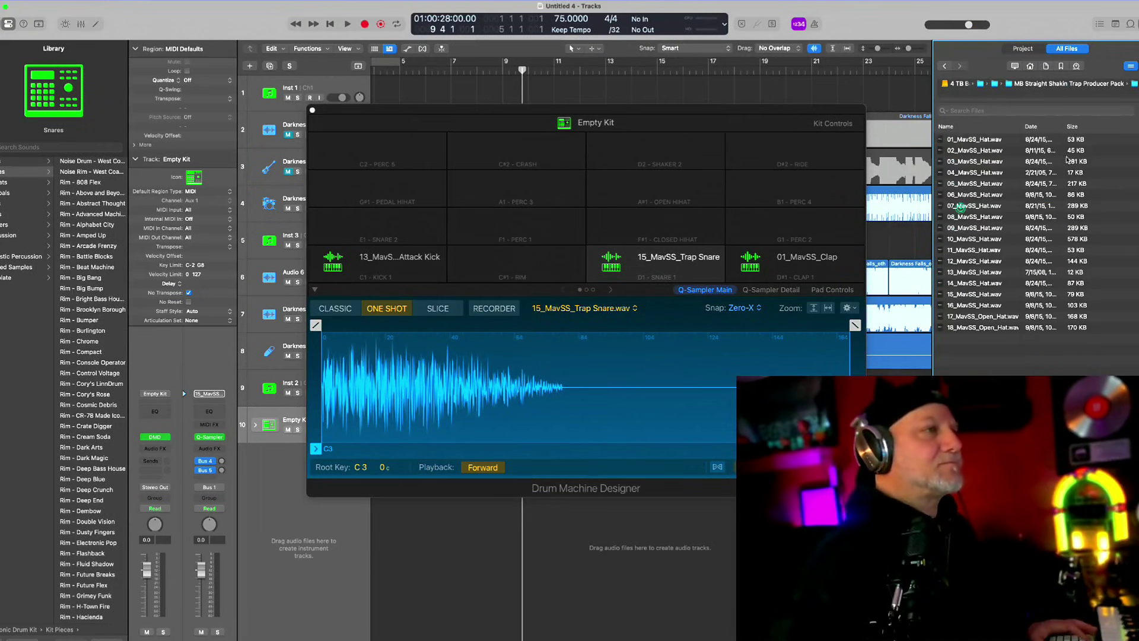
{"action": "left_click", "coordinate": [992, 139]}
{"action": "left_click", "coordinate": [986, 150]}
{"action": "left_click", "coordinate": [979, 161]}
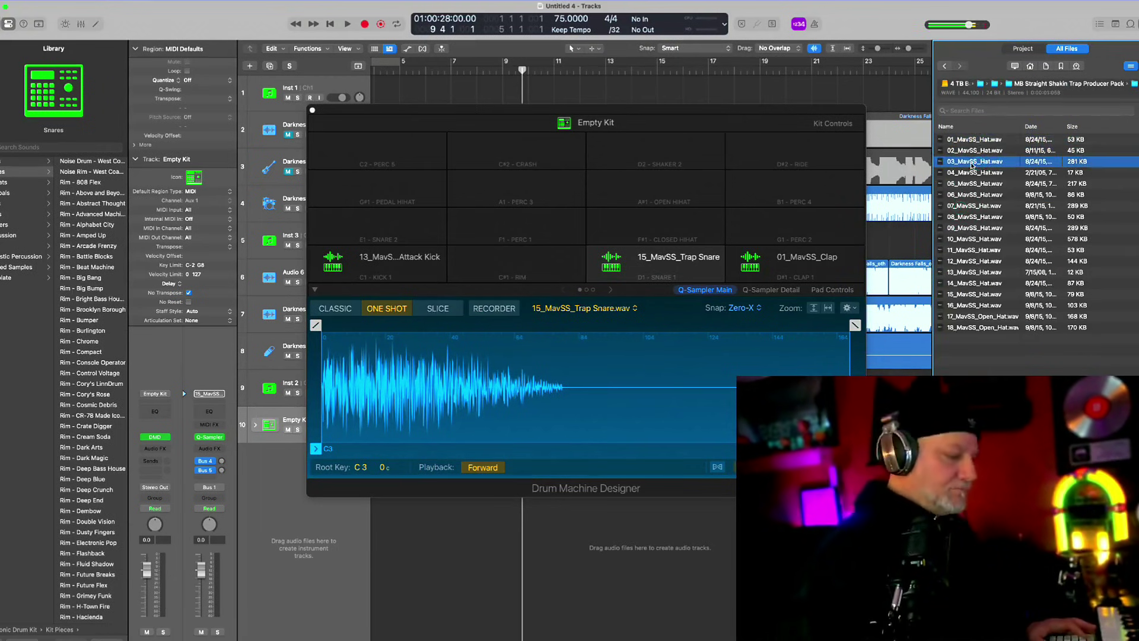
{"action": "left_click", "coordinate": [974, 154]}
{"action": "left_click", "coordinate": [969, 171]}
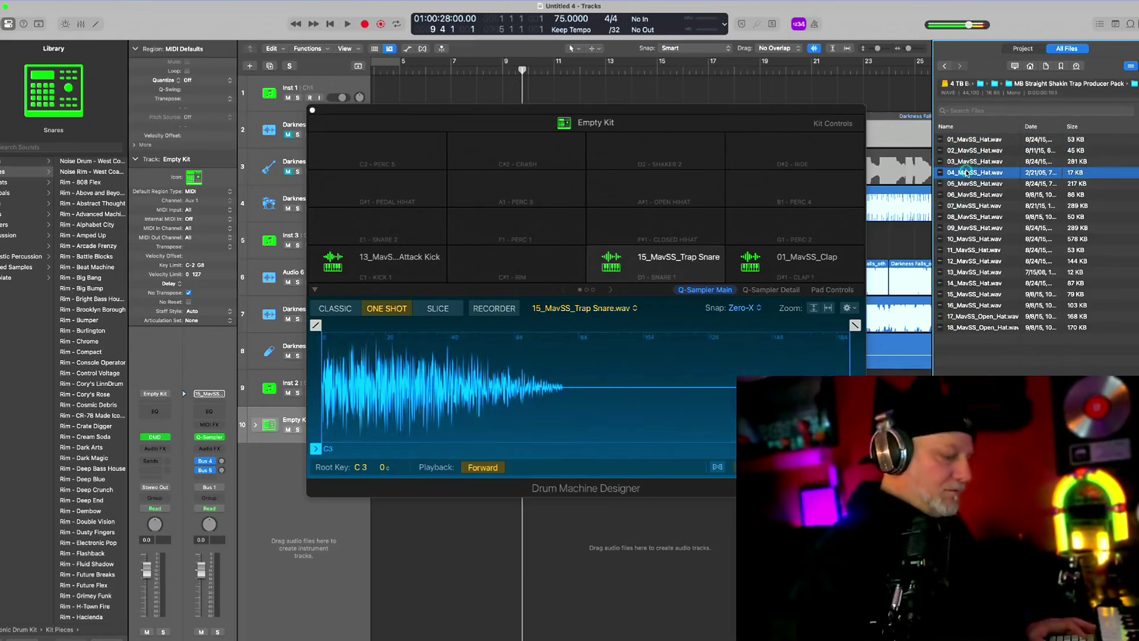
{"action": "left_click_drag", "start_coordinate": [845, 240], "coordinate": [691, 228]}
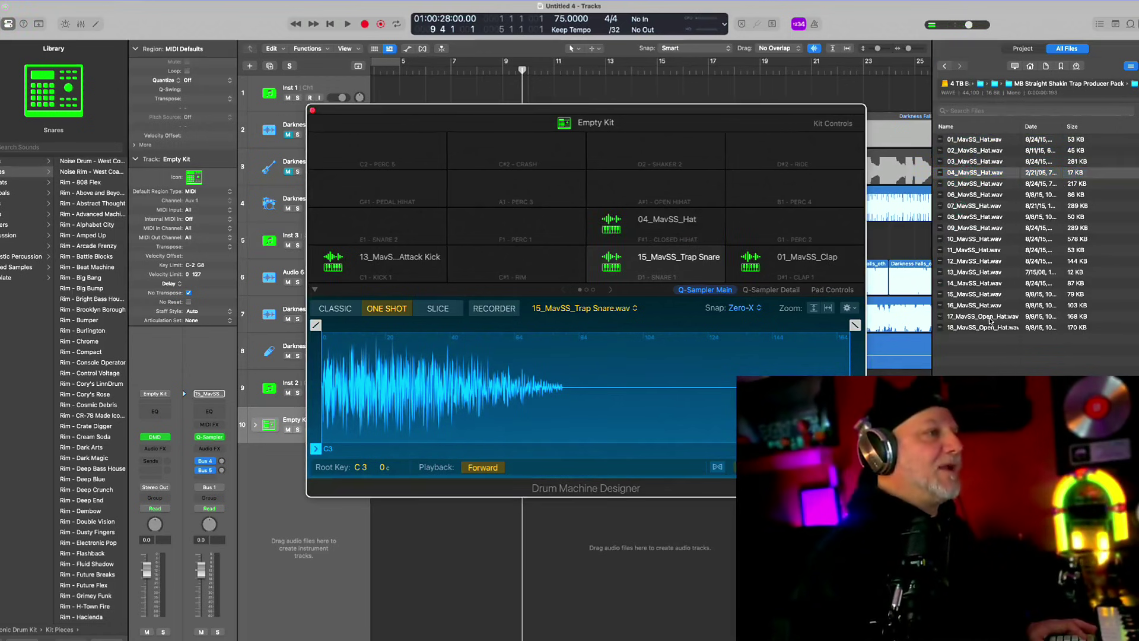
- Load 18_MavSS_Open_Hat.wav onto the Open HiHat pad and close the drum kit window
{"action": "left_click", "coordinate": [990, 318]}
{"action": "left_click", "coordinate": [988, 328]}
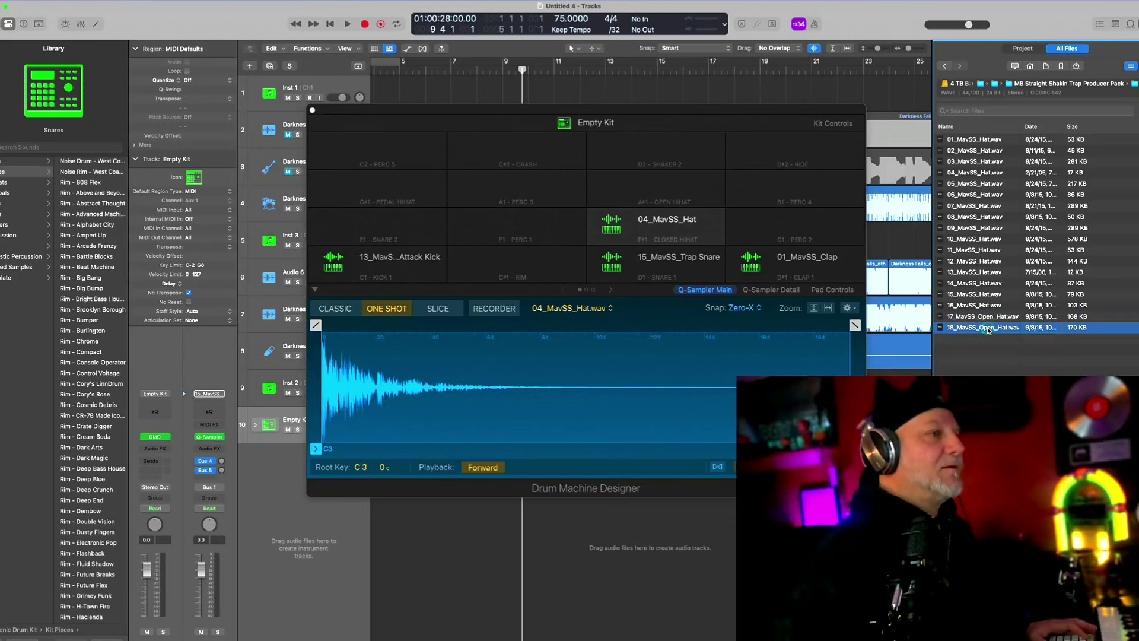
{"action": "left_click_drag", "start_coordinate": [988, 330], "coordinate": [697, 189]}
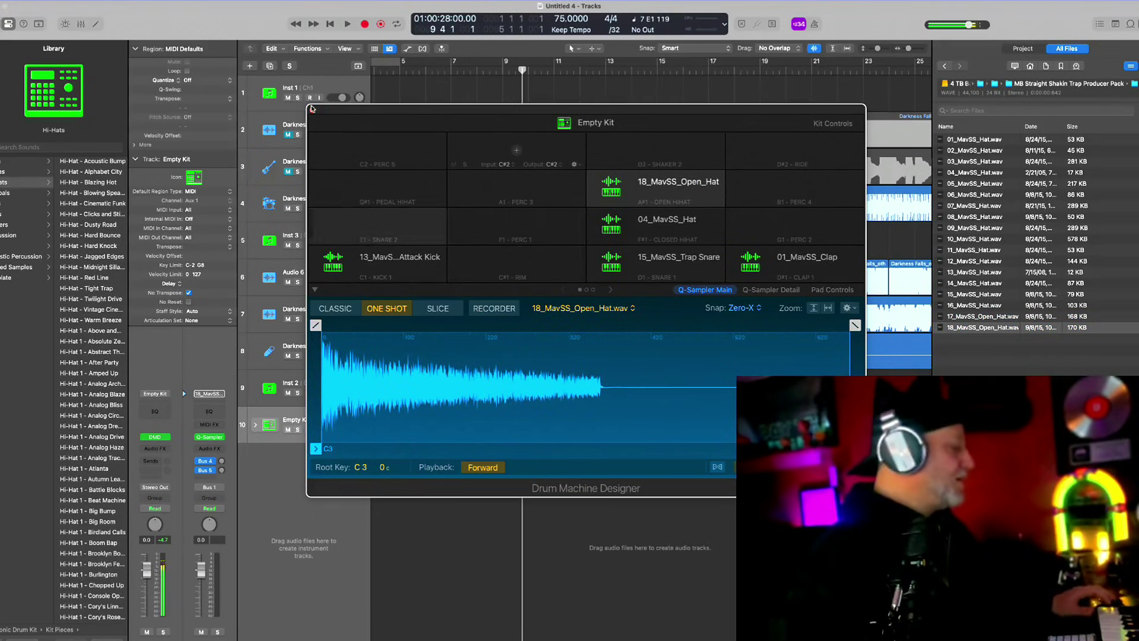
{"action": "key", "text": "super+w"}
- Play the arrangement from beat 3 of bar 9 through bar 10, toggling solo on the Darkness Falls_drums track
{"action": "left_click", "coordinate": [517, 69]}
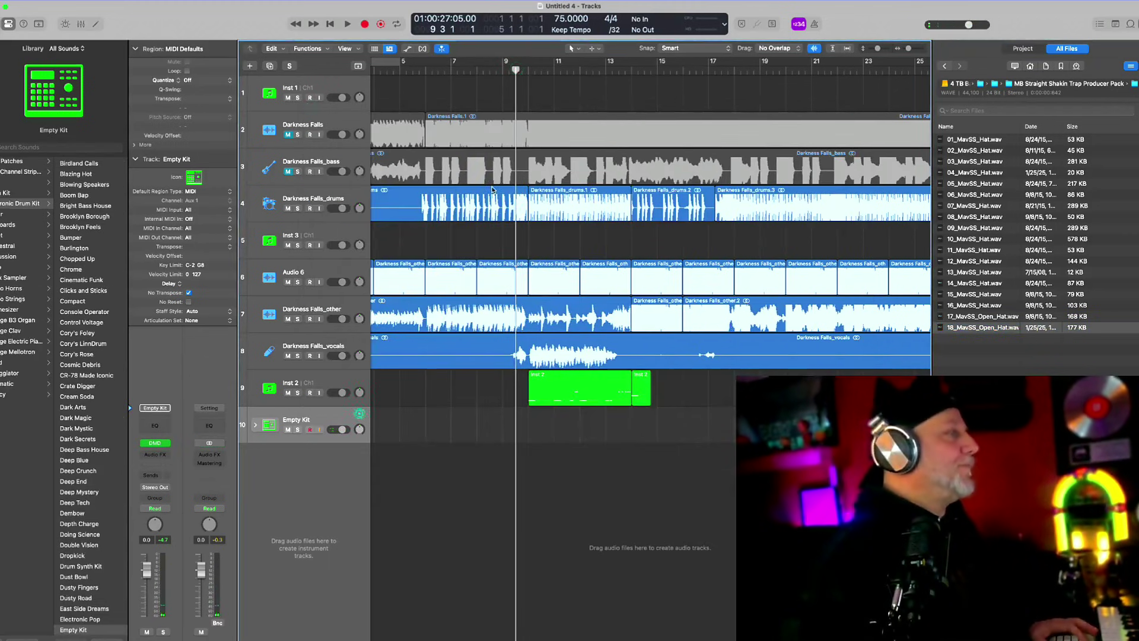
{"action": "left_click", "coordinate": [297, 209]}
{"action": "key", "text": "space"}
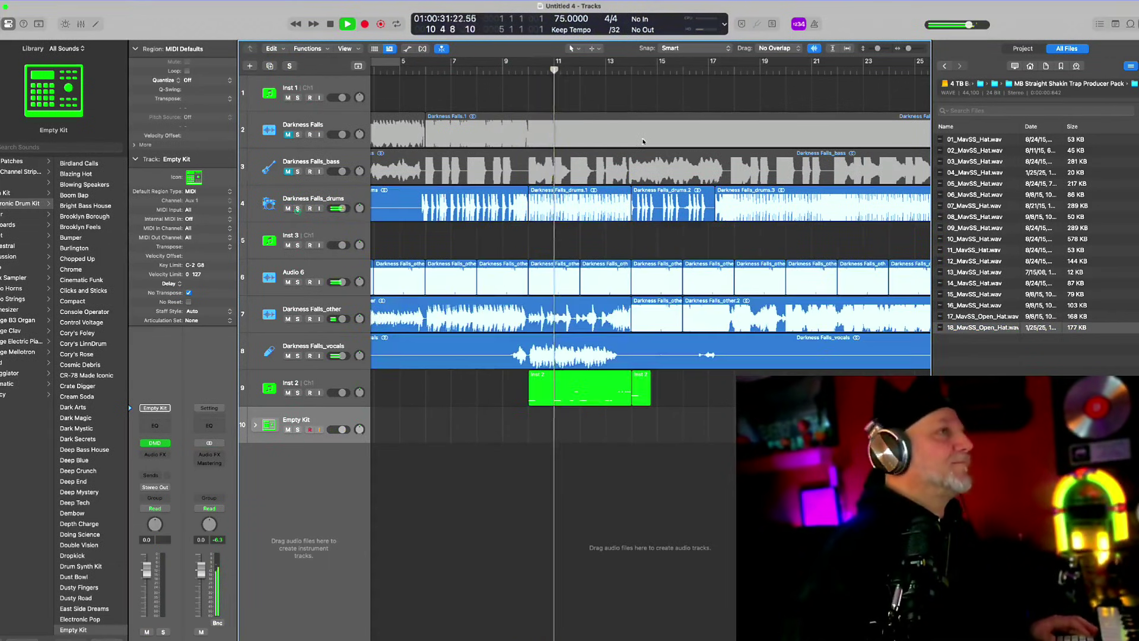
- Turn off solo on the Darkness Falls_drums track, hide the file browser and place the playhead just before bar 10
{"action": "left_click", "coordinate": [297, 209]}
{"action": "key", "text": "f"}
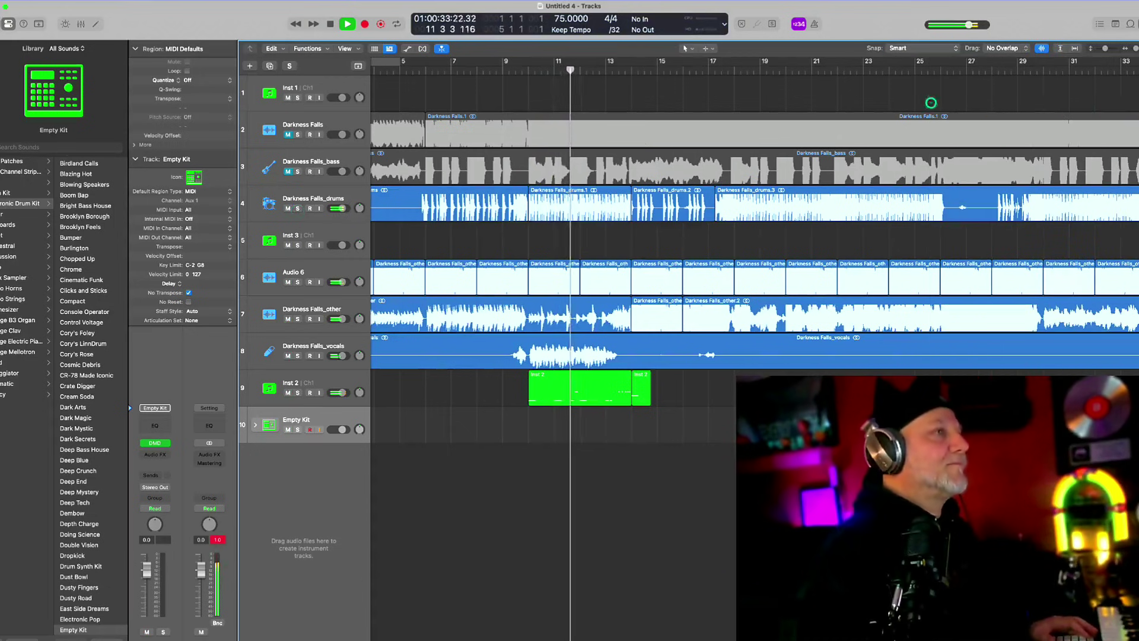
{"action": "left_click", "coordinate": [522, 71]}
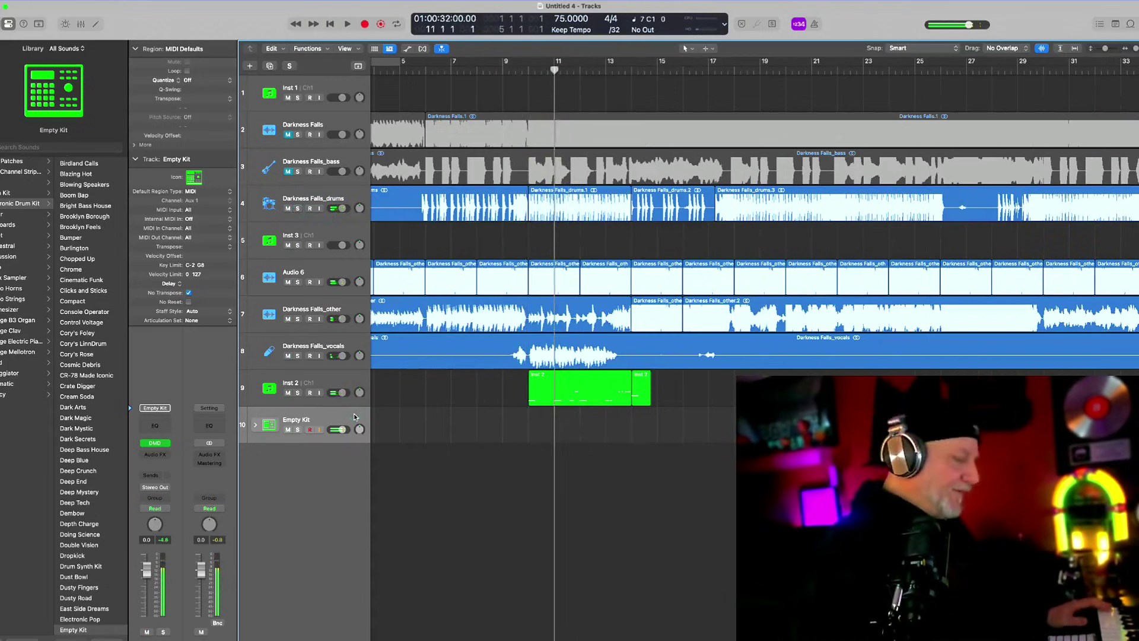
- Record a kick pattern on the Empty Kit track from bar 10 to bar 14
{"action": "double_click", "coordinate": [543, 436]}
{"action": "key", "text": "r"}
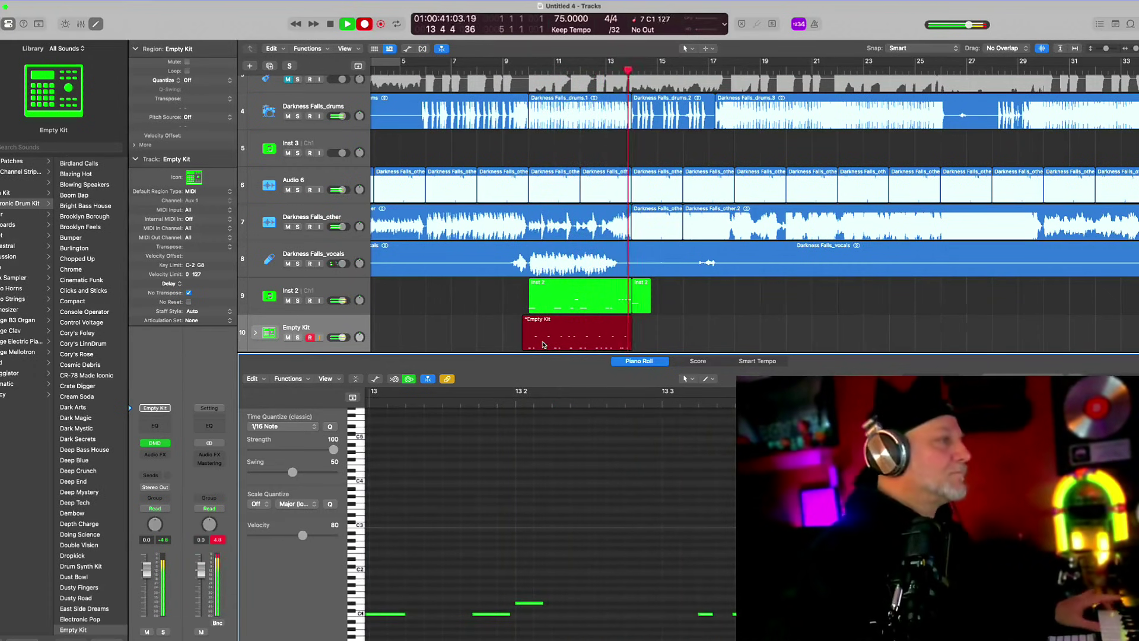
{"action": "key", "text": "space"}
- Add a duplicate Empty Kit track and record a D1 snare pattern on it from bar 10 to bar 14, quantized to 1/16 Note
{"action": "key", "text": "super+d"}
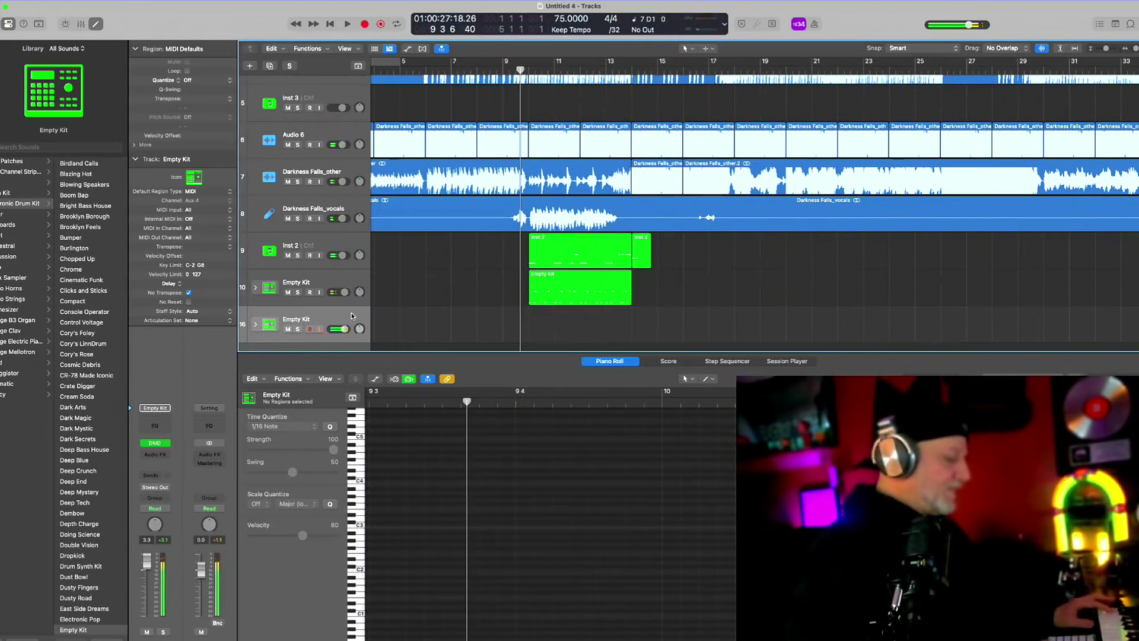
{"action": "key", "text": "r"}
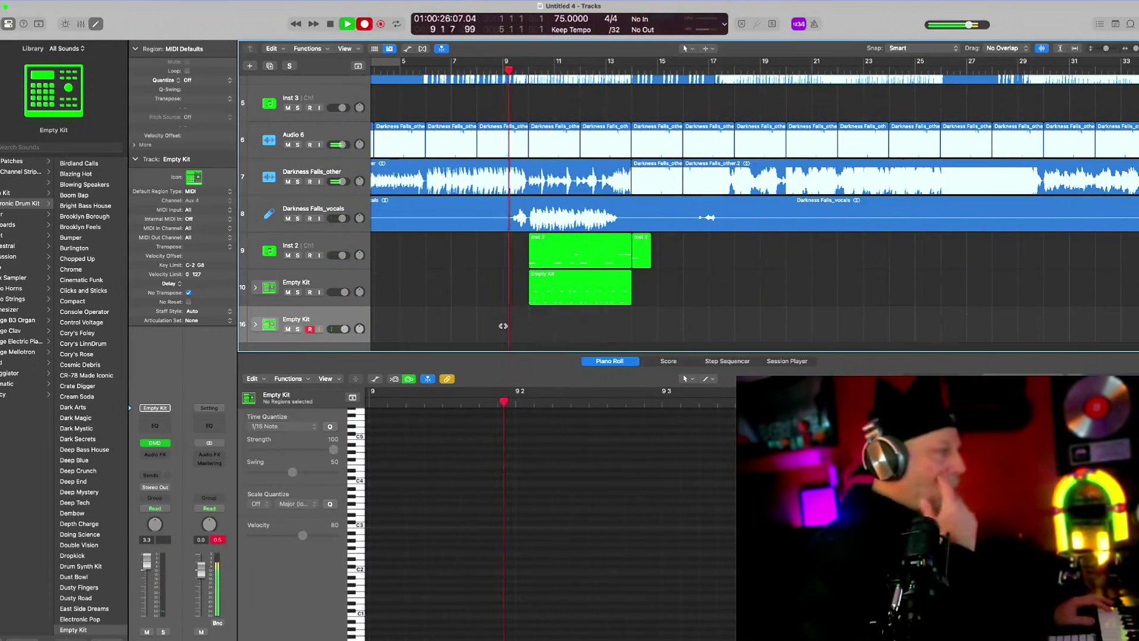
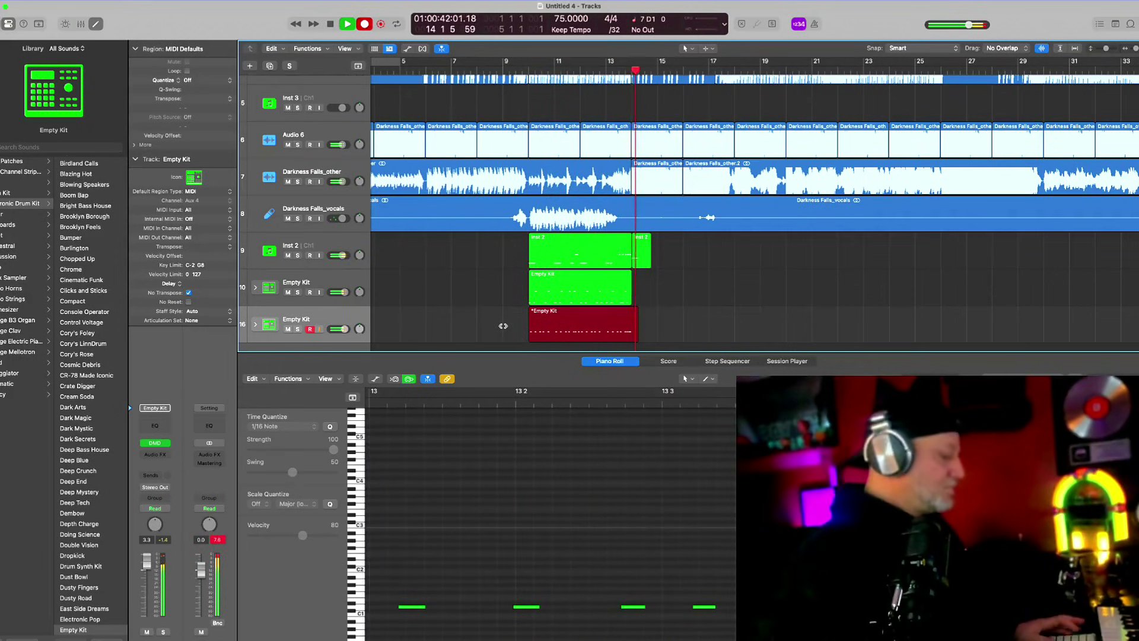
{"action": "key", "text": "space"}
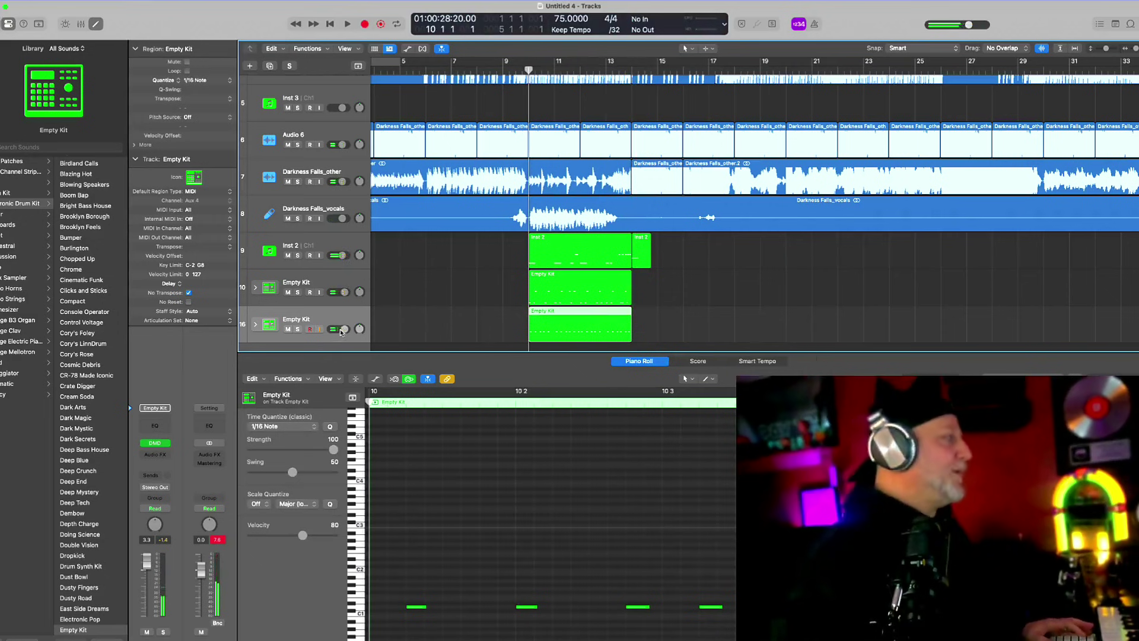
- Play the new kick and snare parts from bar 10 and lower the snare kit track's volume to -3.5 dB
{"action": "key", "text": "space"}
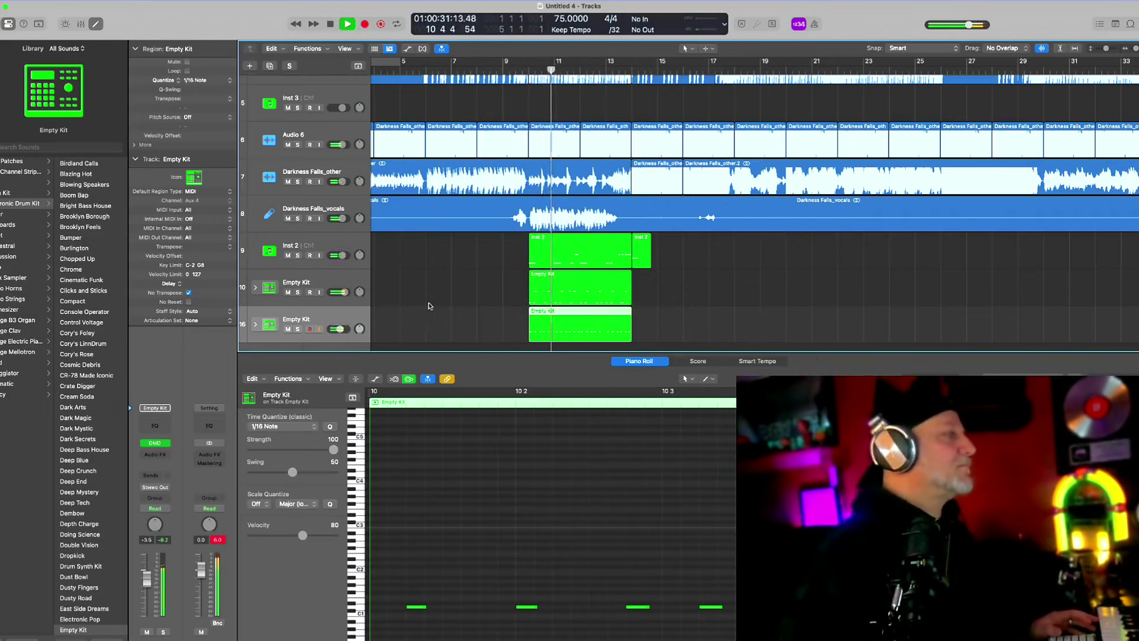
{"action": "scroll", "coordinate": [415, 297], "scroll_direction": "down", "scroll_amount": 2}
{"action": "left_click", "coordinate": [346, 245]}
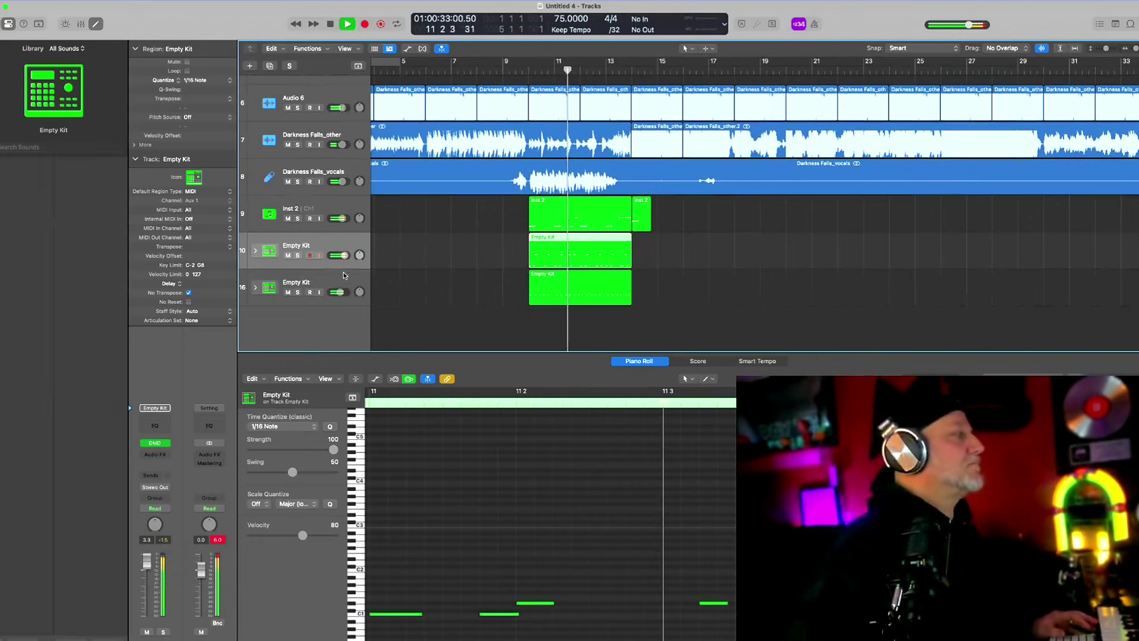
{"action": "left_click", "coordinate": [344, 274]}
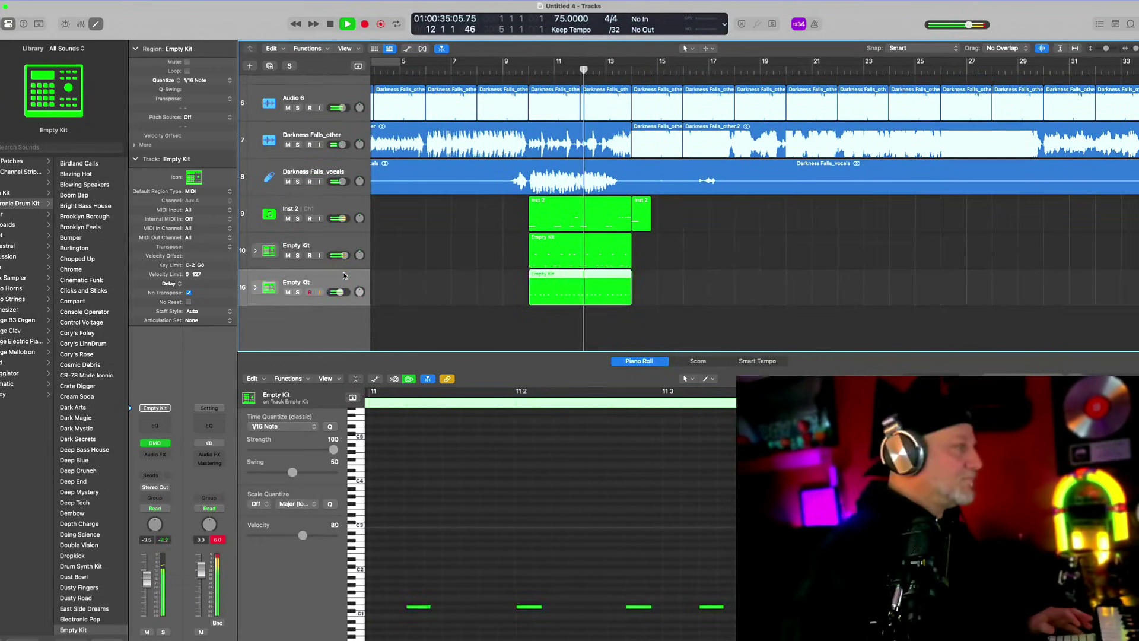
- Duplicate the snare kit track and record a steady F#1 hi-hat pattern from bar 10 to bar 14, quantized to 1/16 Note
{"action": "key", "text": "super+d"}
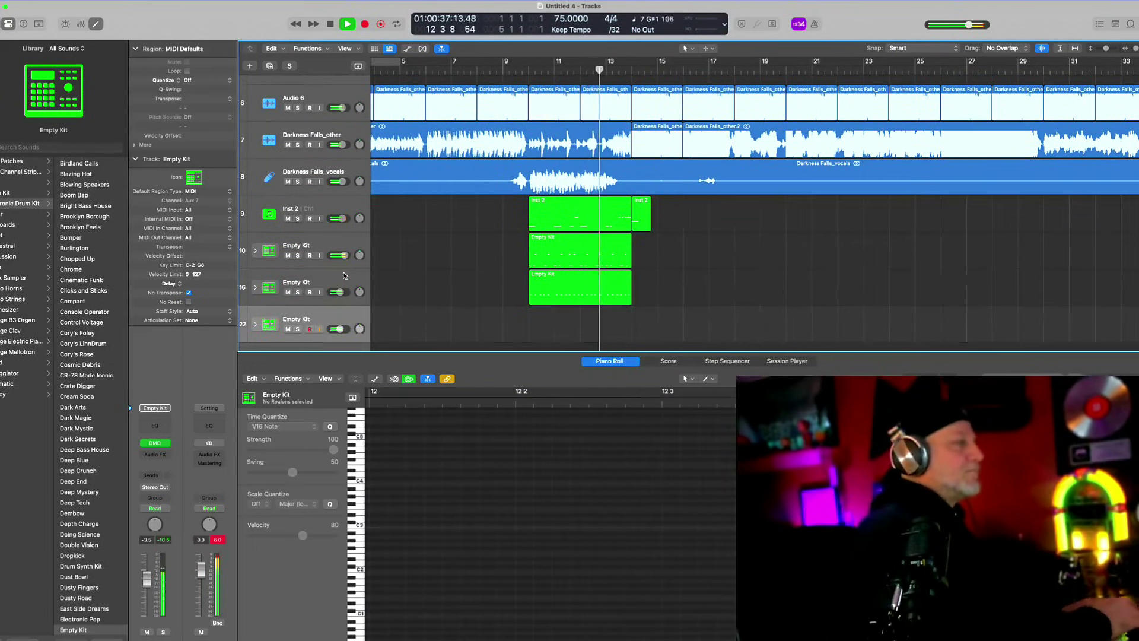
{"action": "key", "text": "space"}
{"action": "left_click", "coordinate": [503, 68]}
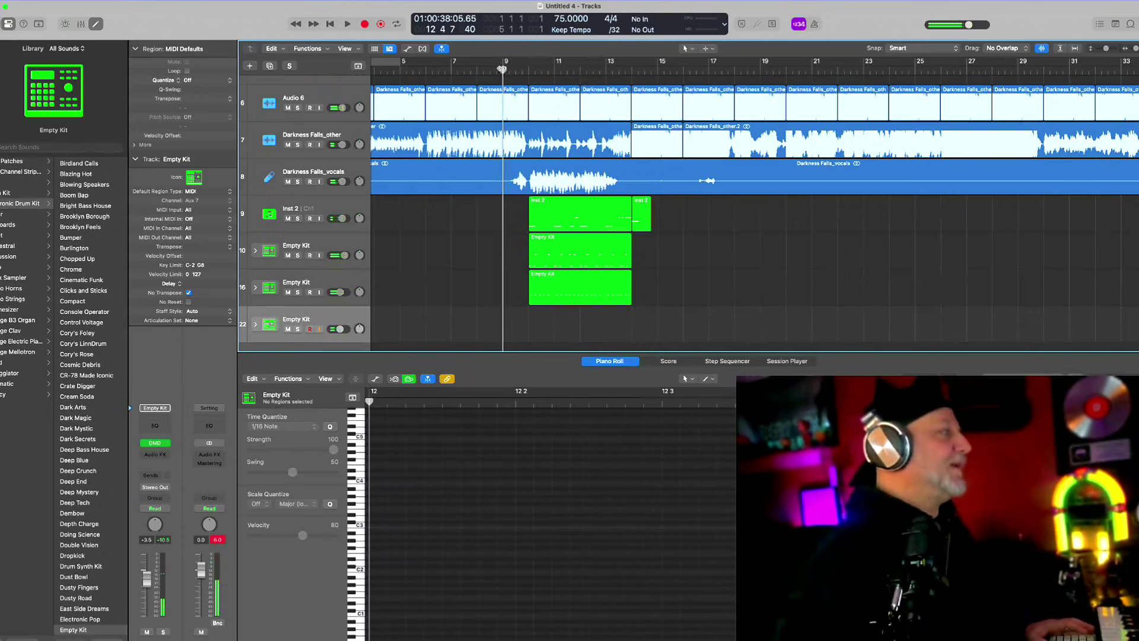
{"action": "key", "text": "r"}
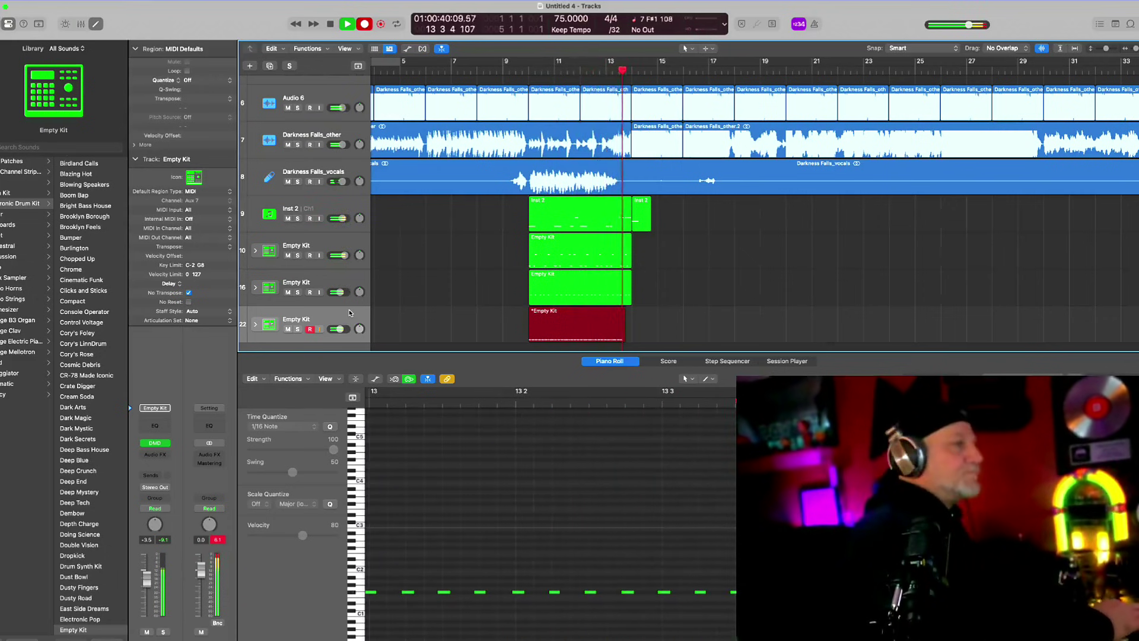
{"action": "key", "text": "space"}
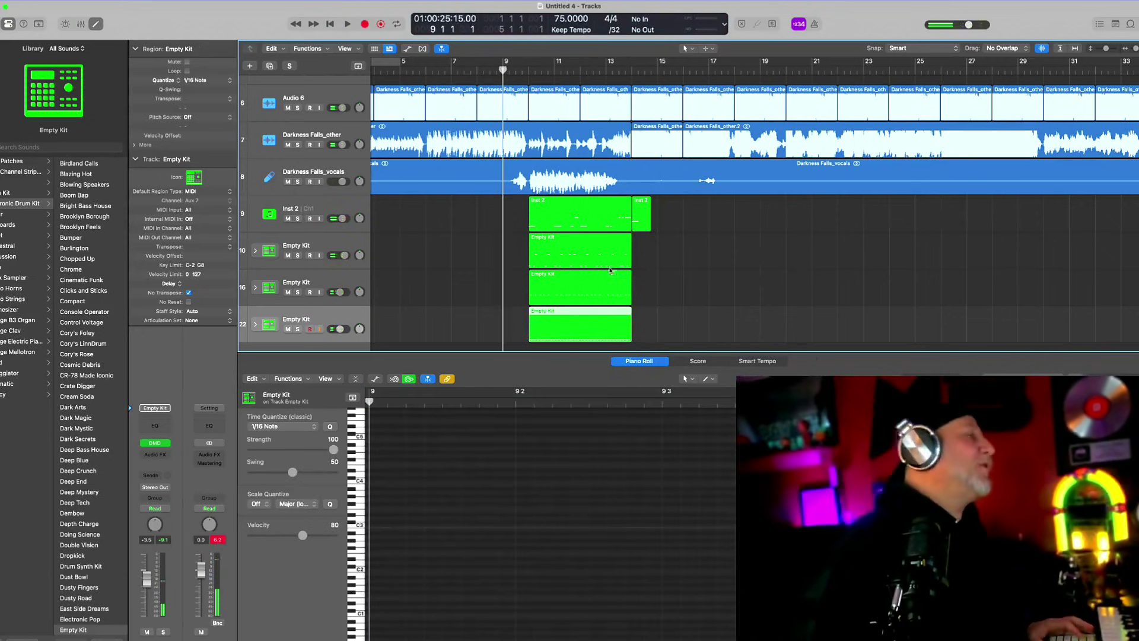
- Close the editor below the tracks and play the arrangement from bar 10 with the new drum parts
{"action": "scroll", "coordinate": [668, 280], "scroll_direction": "down", "scroll_amount": 1}
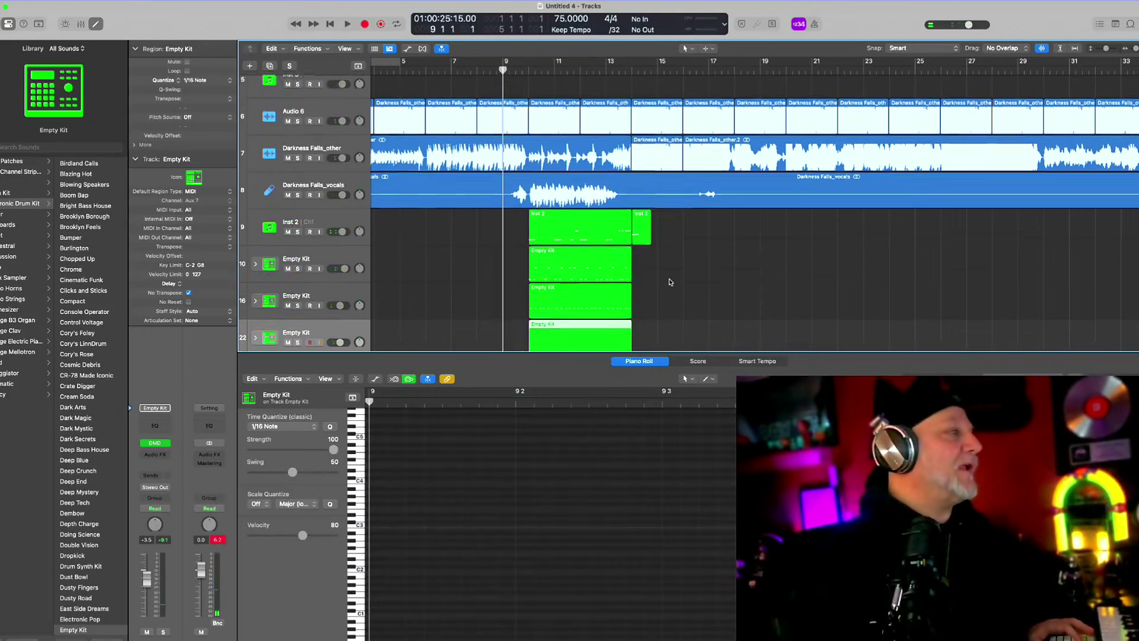
{"action": "scroll", "coordinate": [669, 281], "scroll_direction": "down", "scroll_amount": 1}
{"action": "key", "text": "n"}
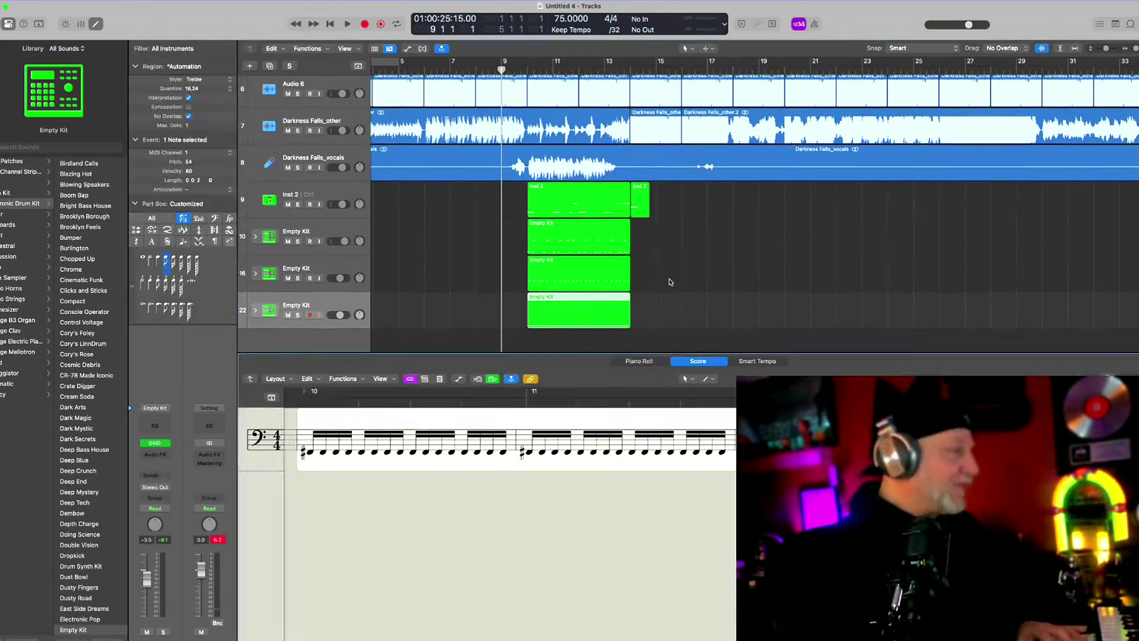
{"action": "key", "text": "n"}
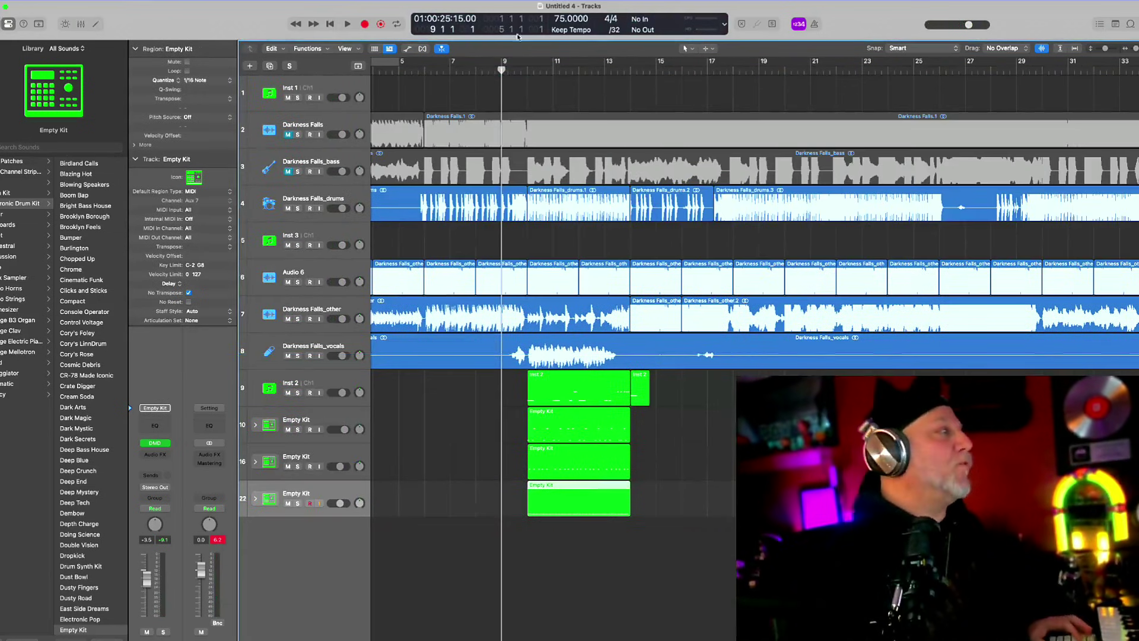
{"action": "left_click", "coordinate": [519, 69]}
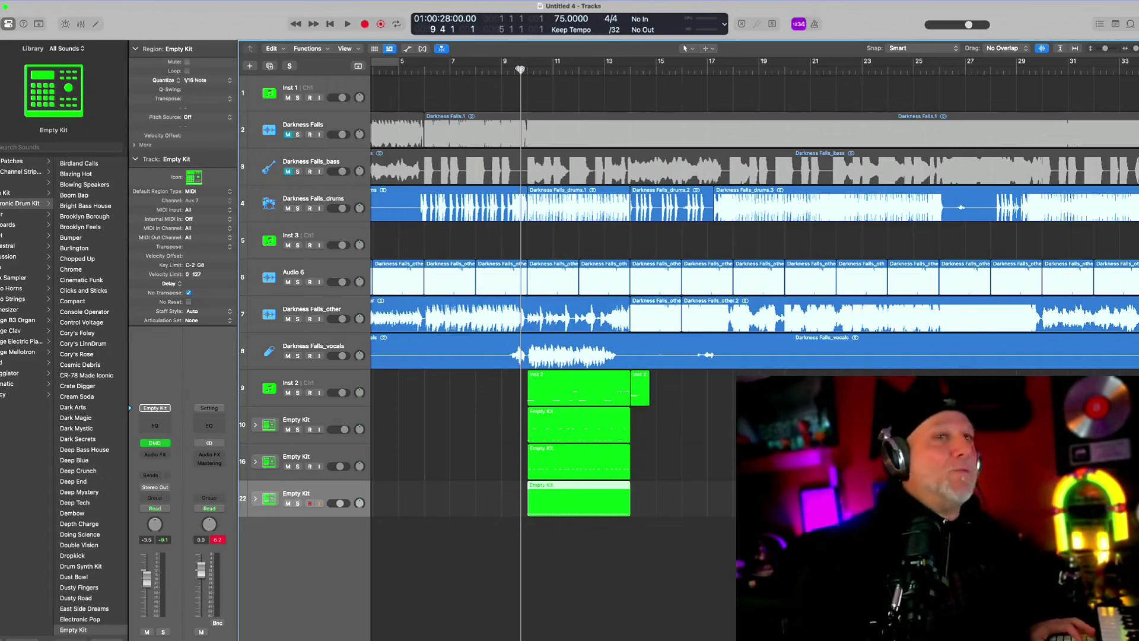
{"action": "left_click", "coordinate": [526, 68]}
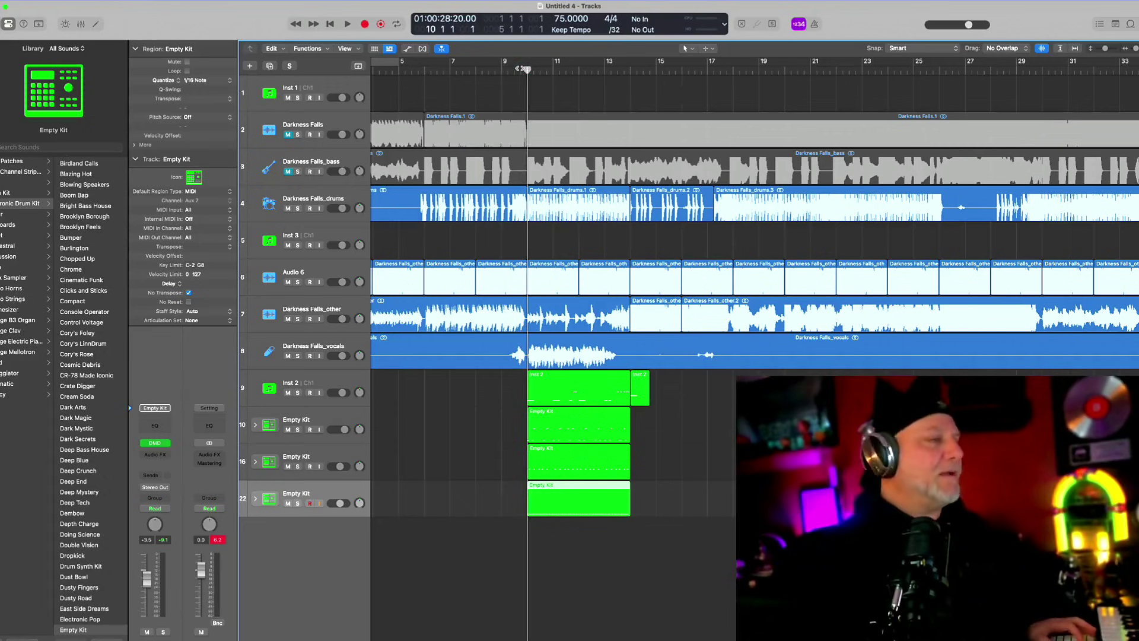
{"action": "key", "text": "space"}
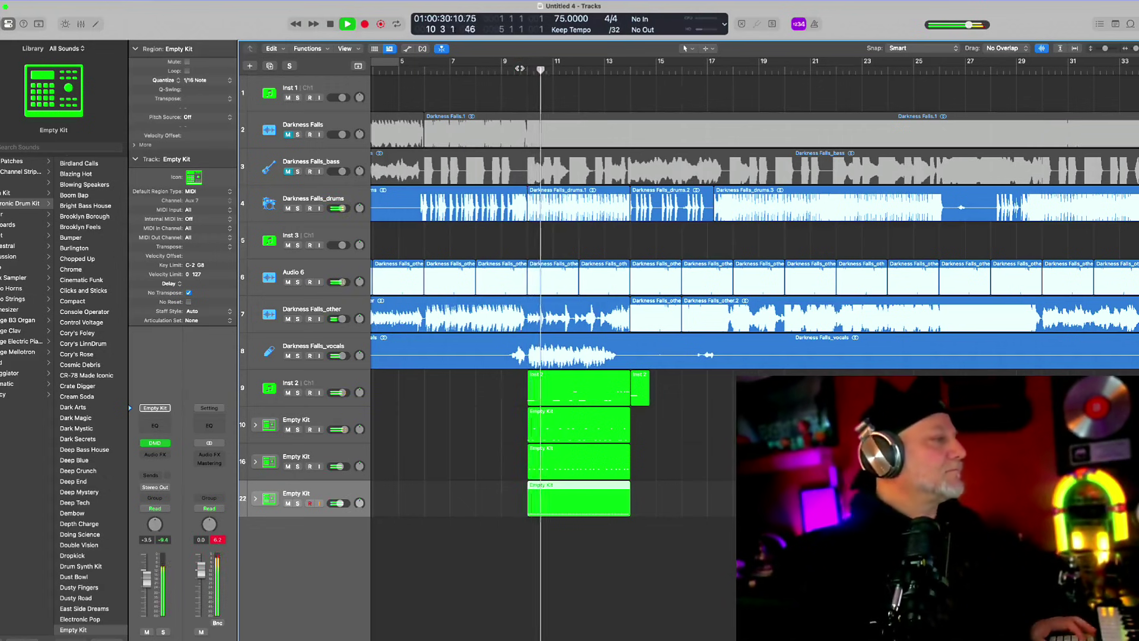
- Select the Inst 2 region and the three Empty Kit regions starting at bar 10 and open them together in the Piano Roll
{"action": "left_click_drag", "start_coordinate": [511, 385], "coordinate": [627, 544]}
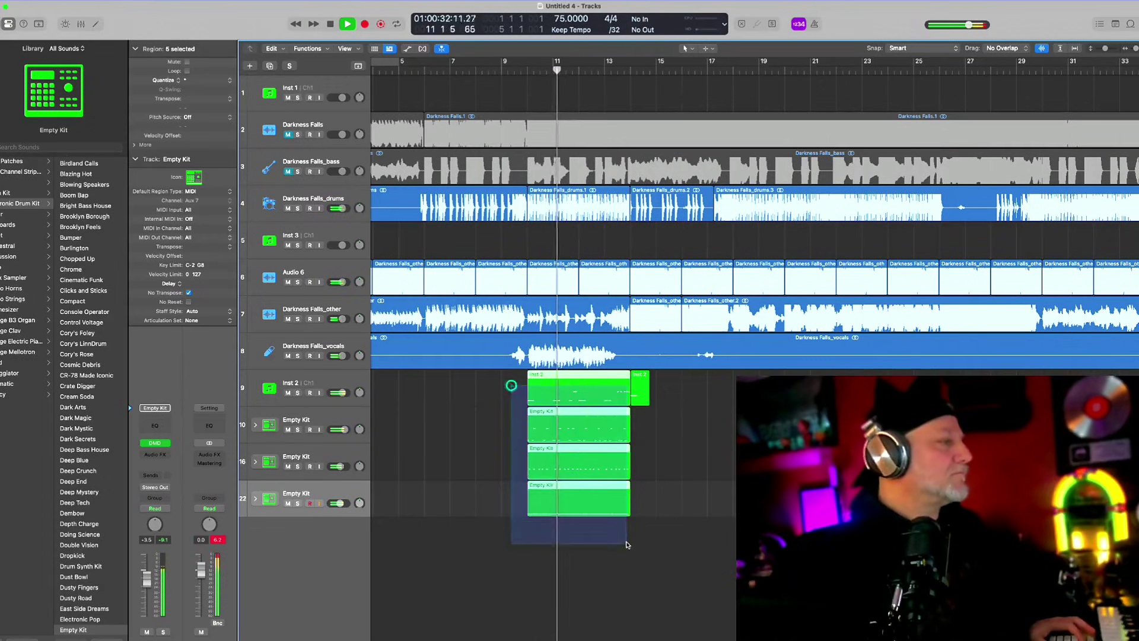
{"action": "double_click", "coordinate": [584, 398]}
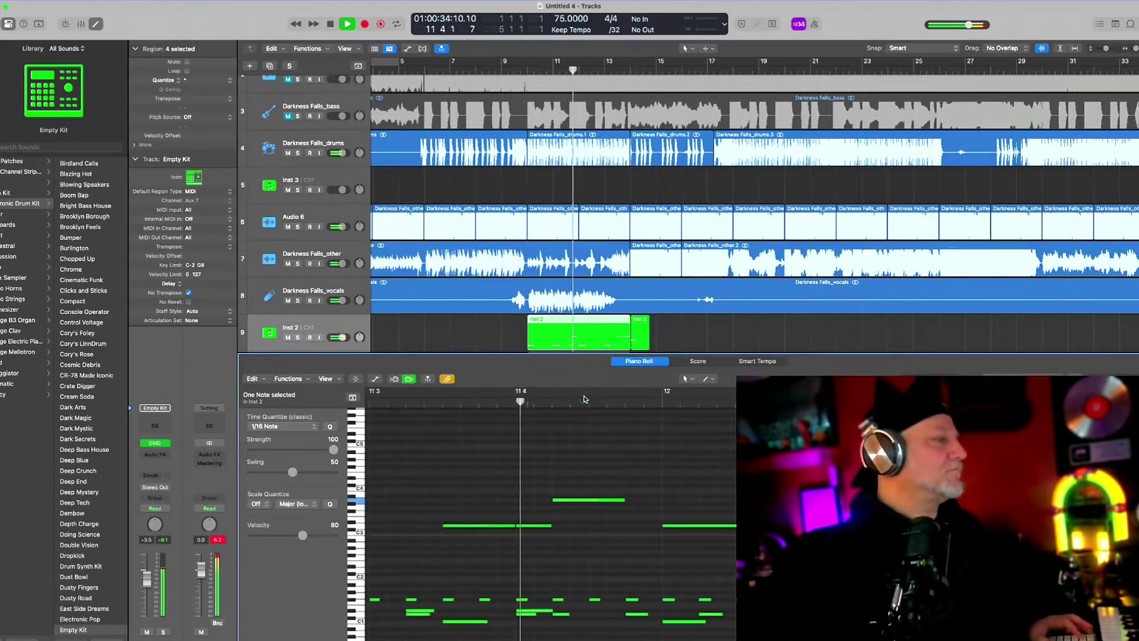
{"action": "scroll", "coordinate": [593, 439], "scroll_direction": "down", "scroll_amount": 3}
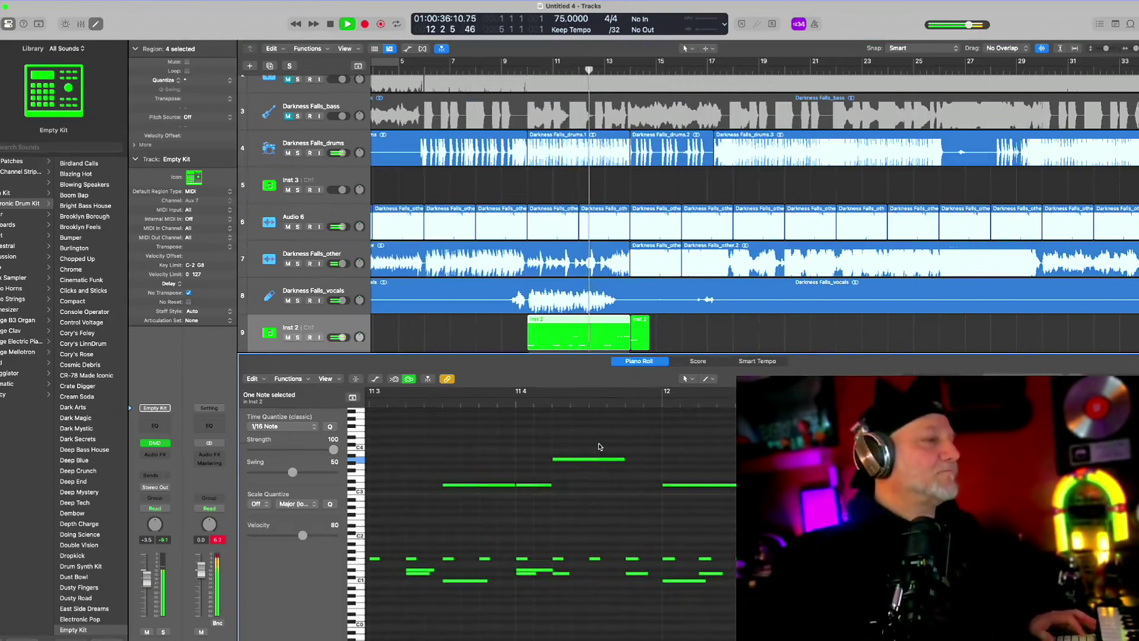